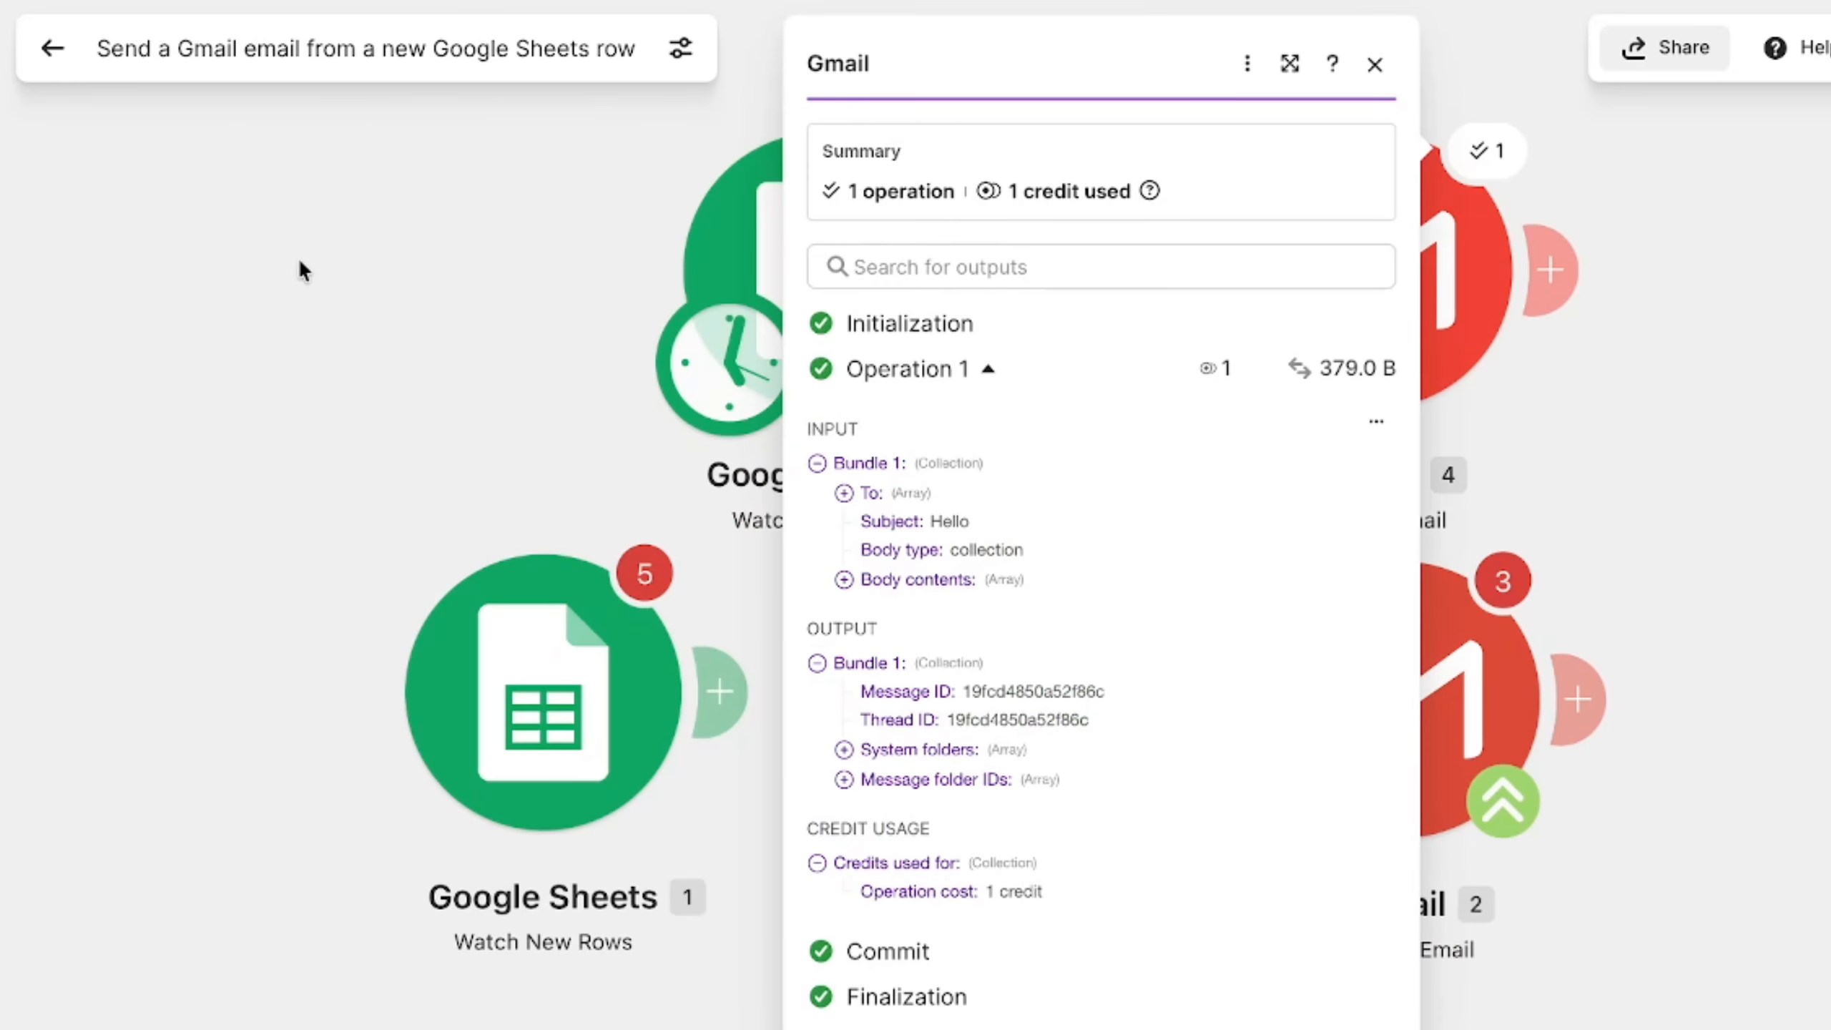
left_click(298, 257)
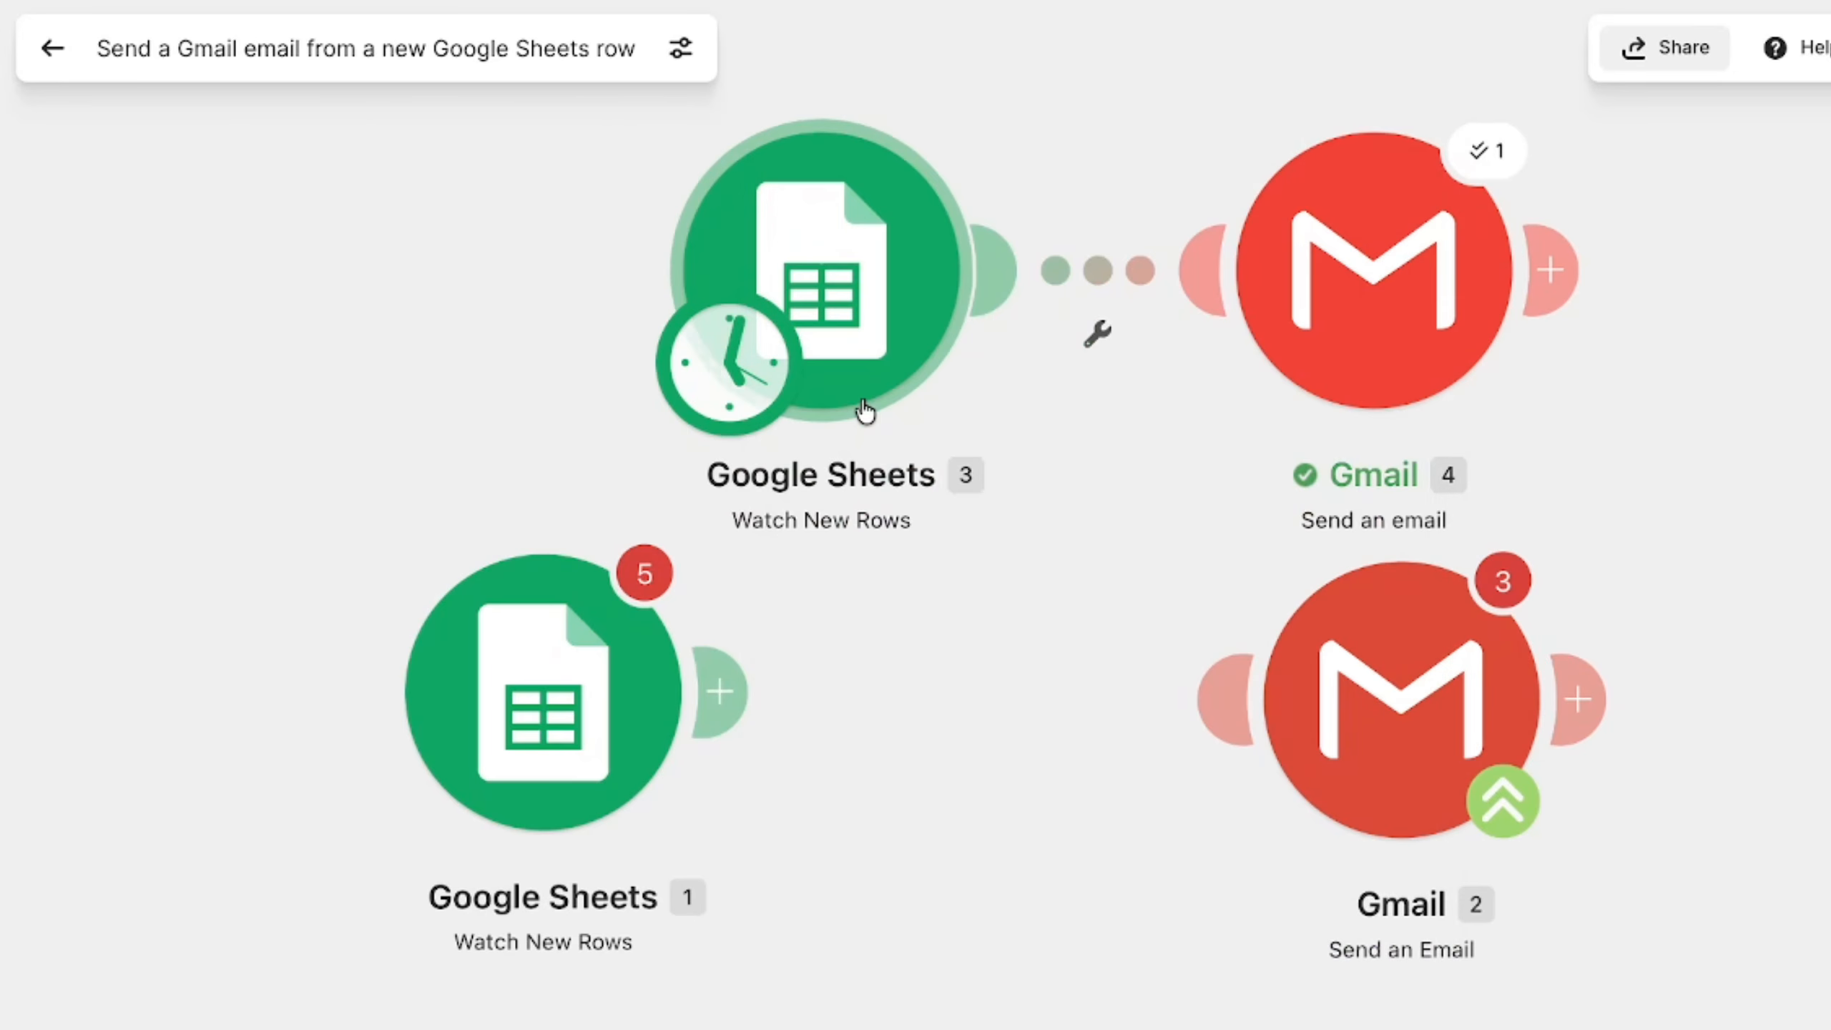
scroll(862, 412, "up", 3)
scroll(862, 401, "up", 1)
scroll(862, 402, "right", 1)
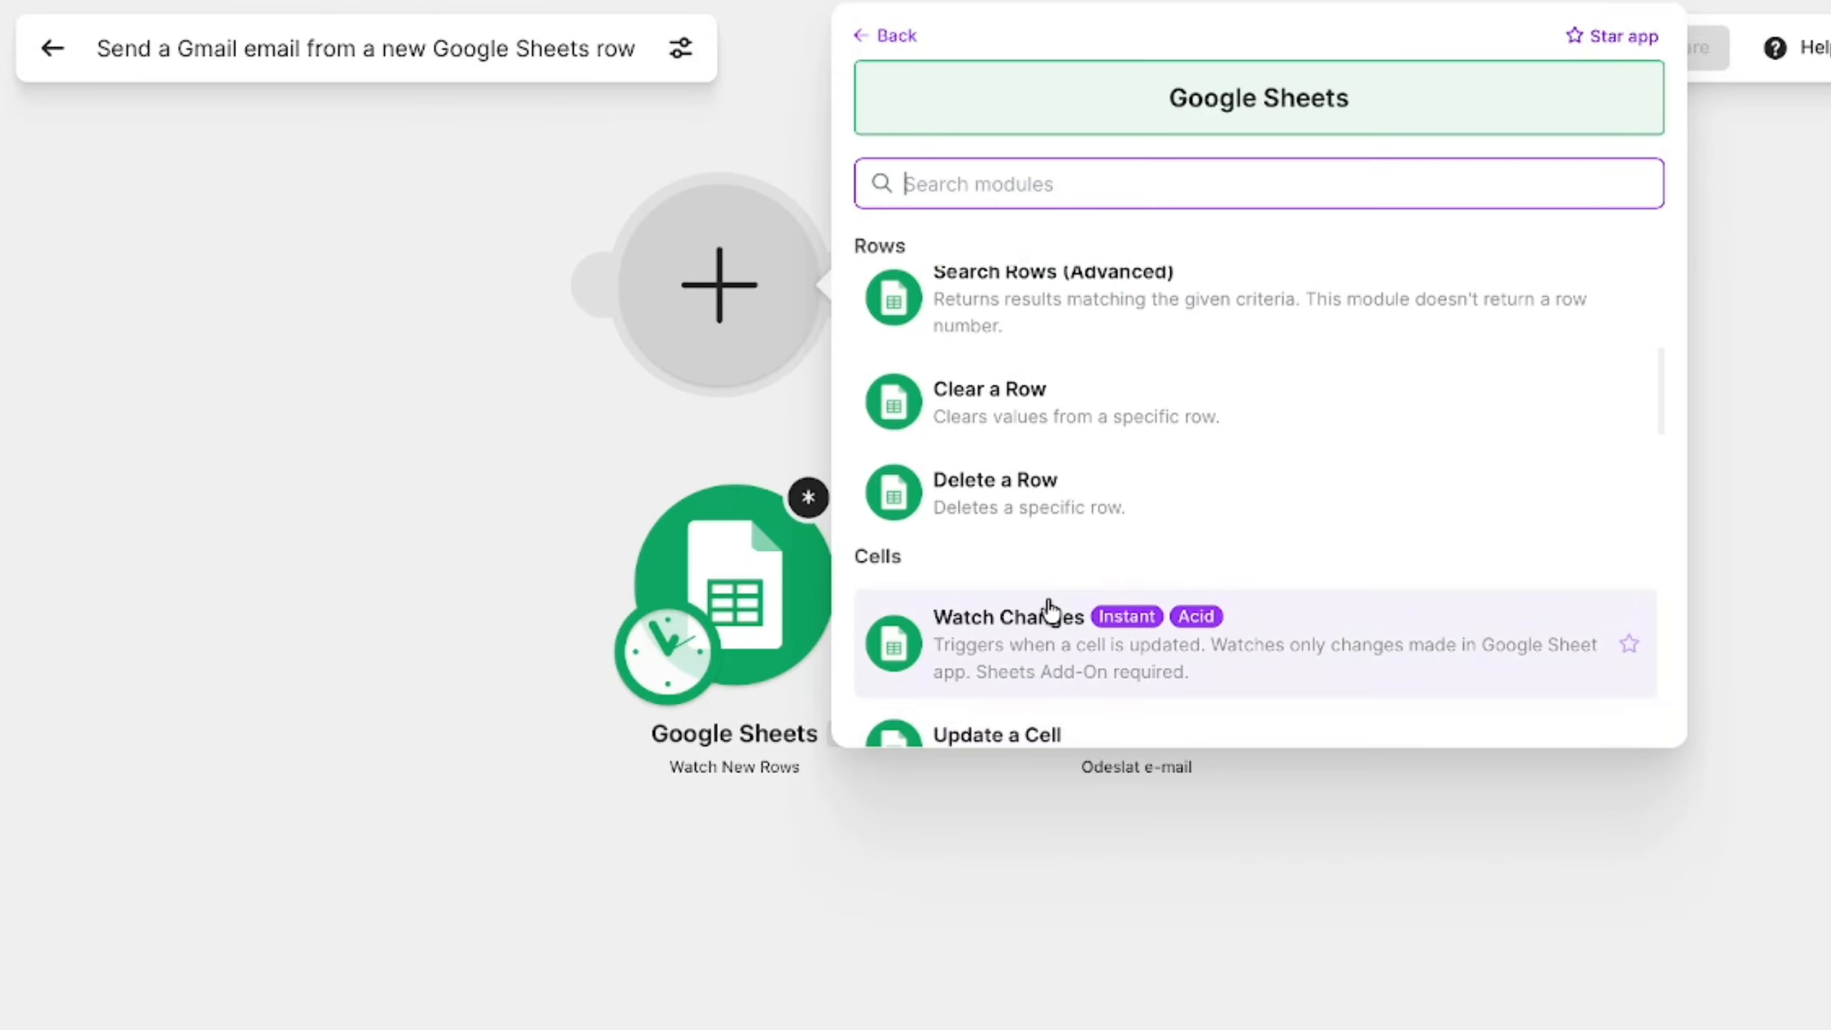
scroll(1046, 612, "up", 5)
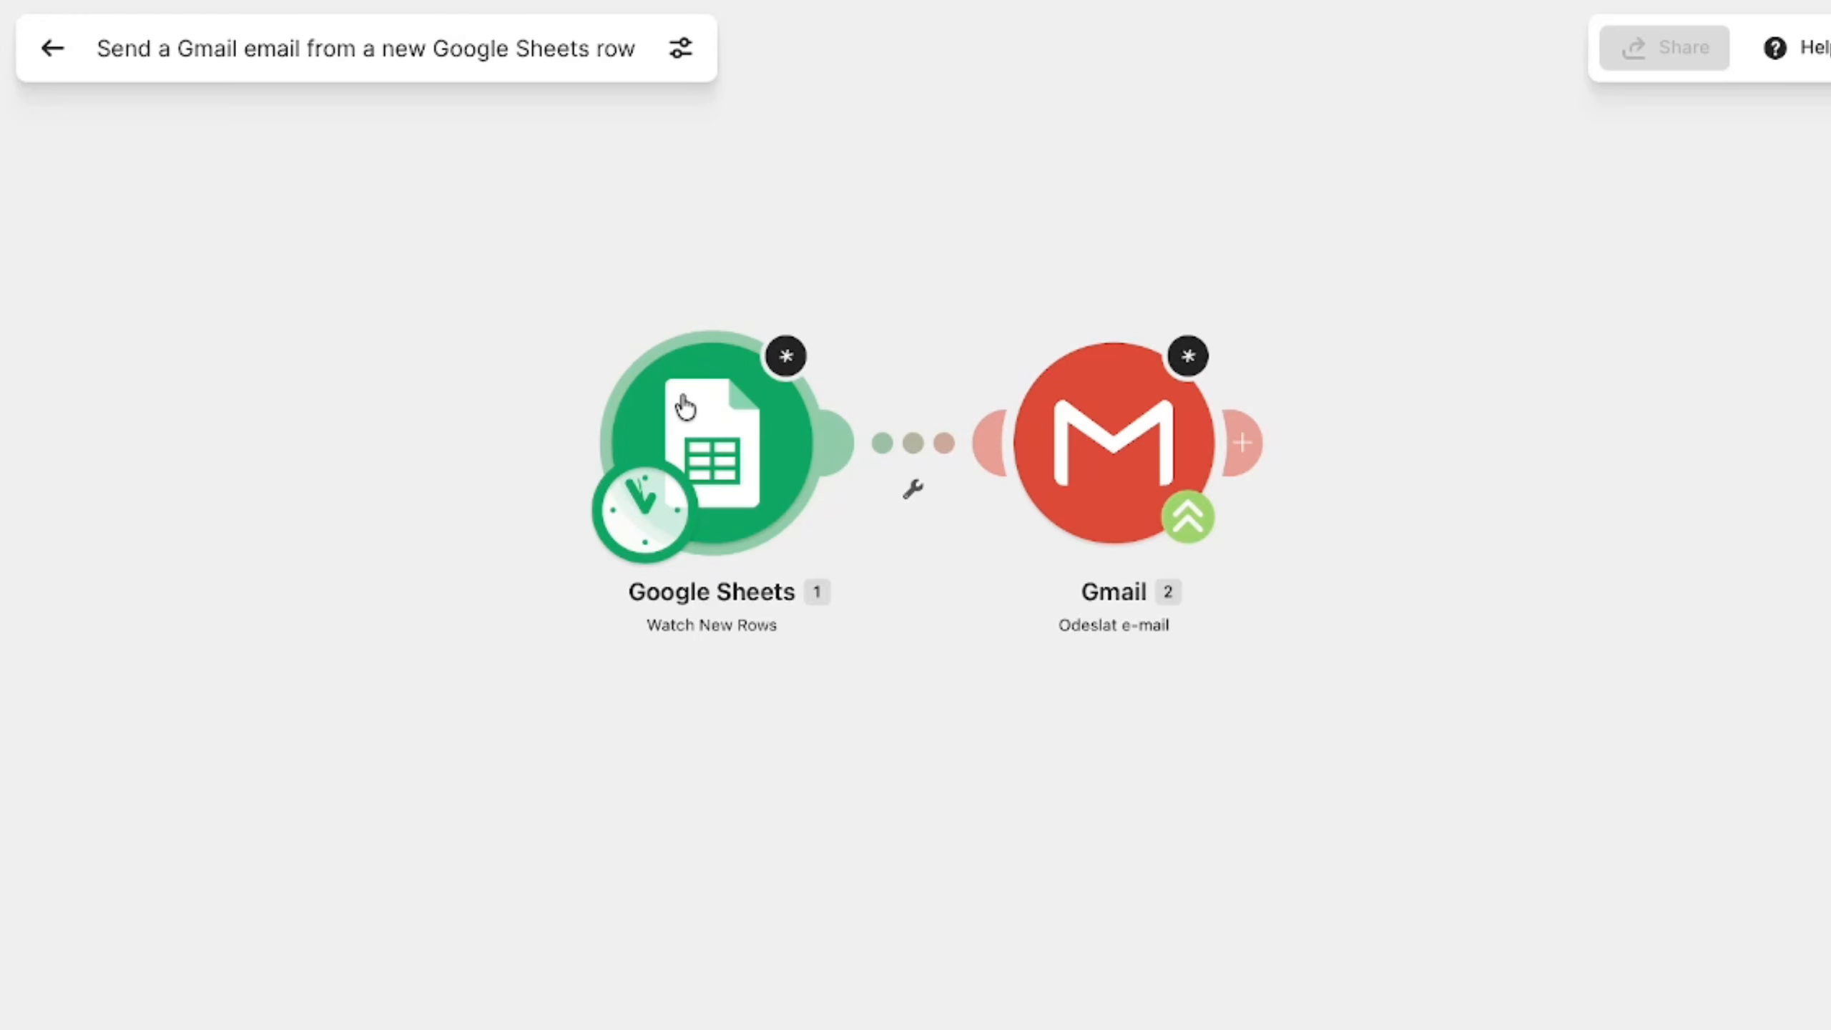
- Add a new Google Sheets Watch New Rows module above the existing Google Sheets module
scroll(711, 516, "up", 2)
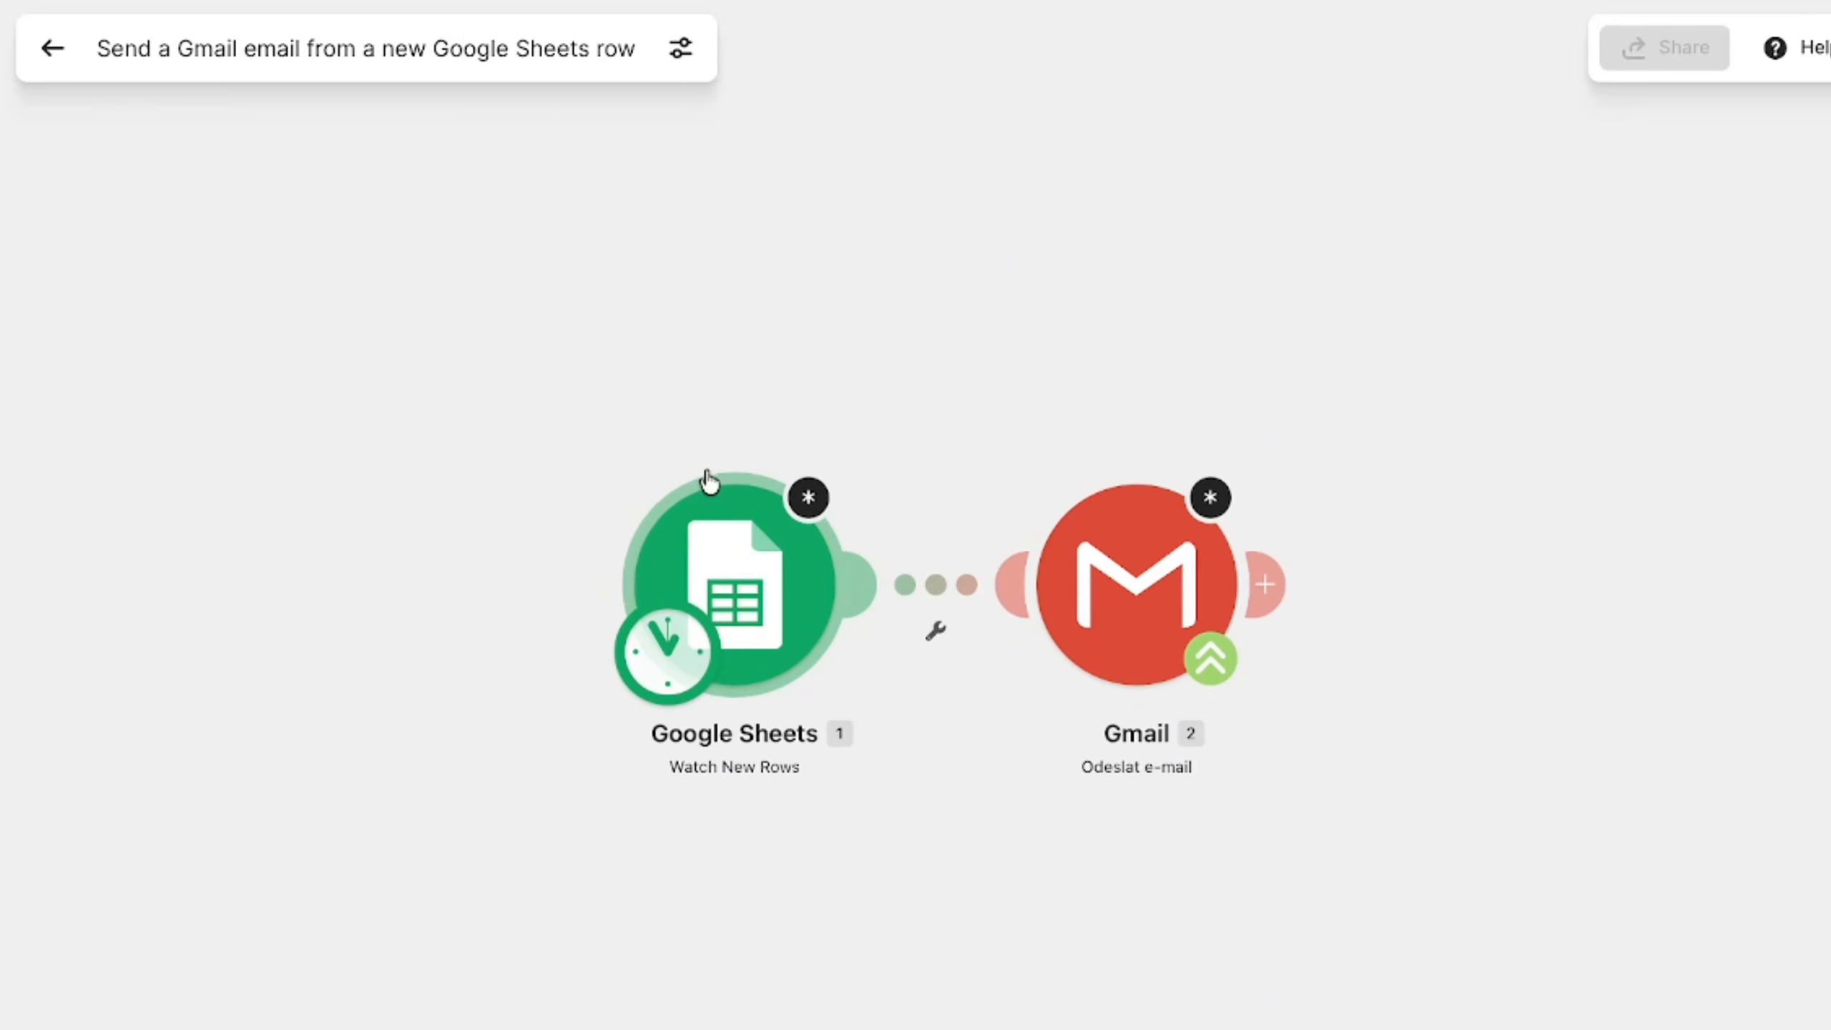
right_click(720, 285)
left_click(785, 323)
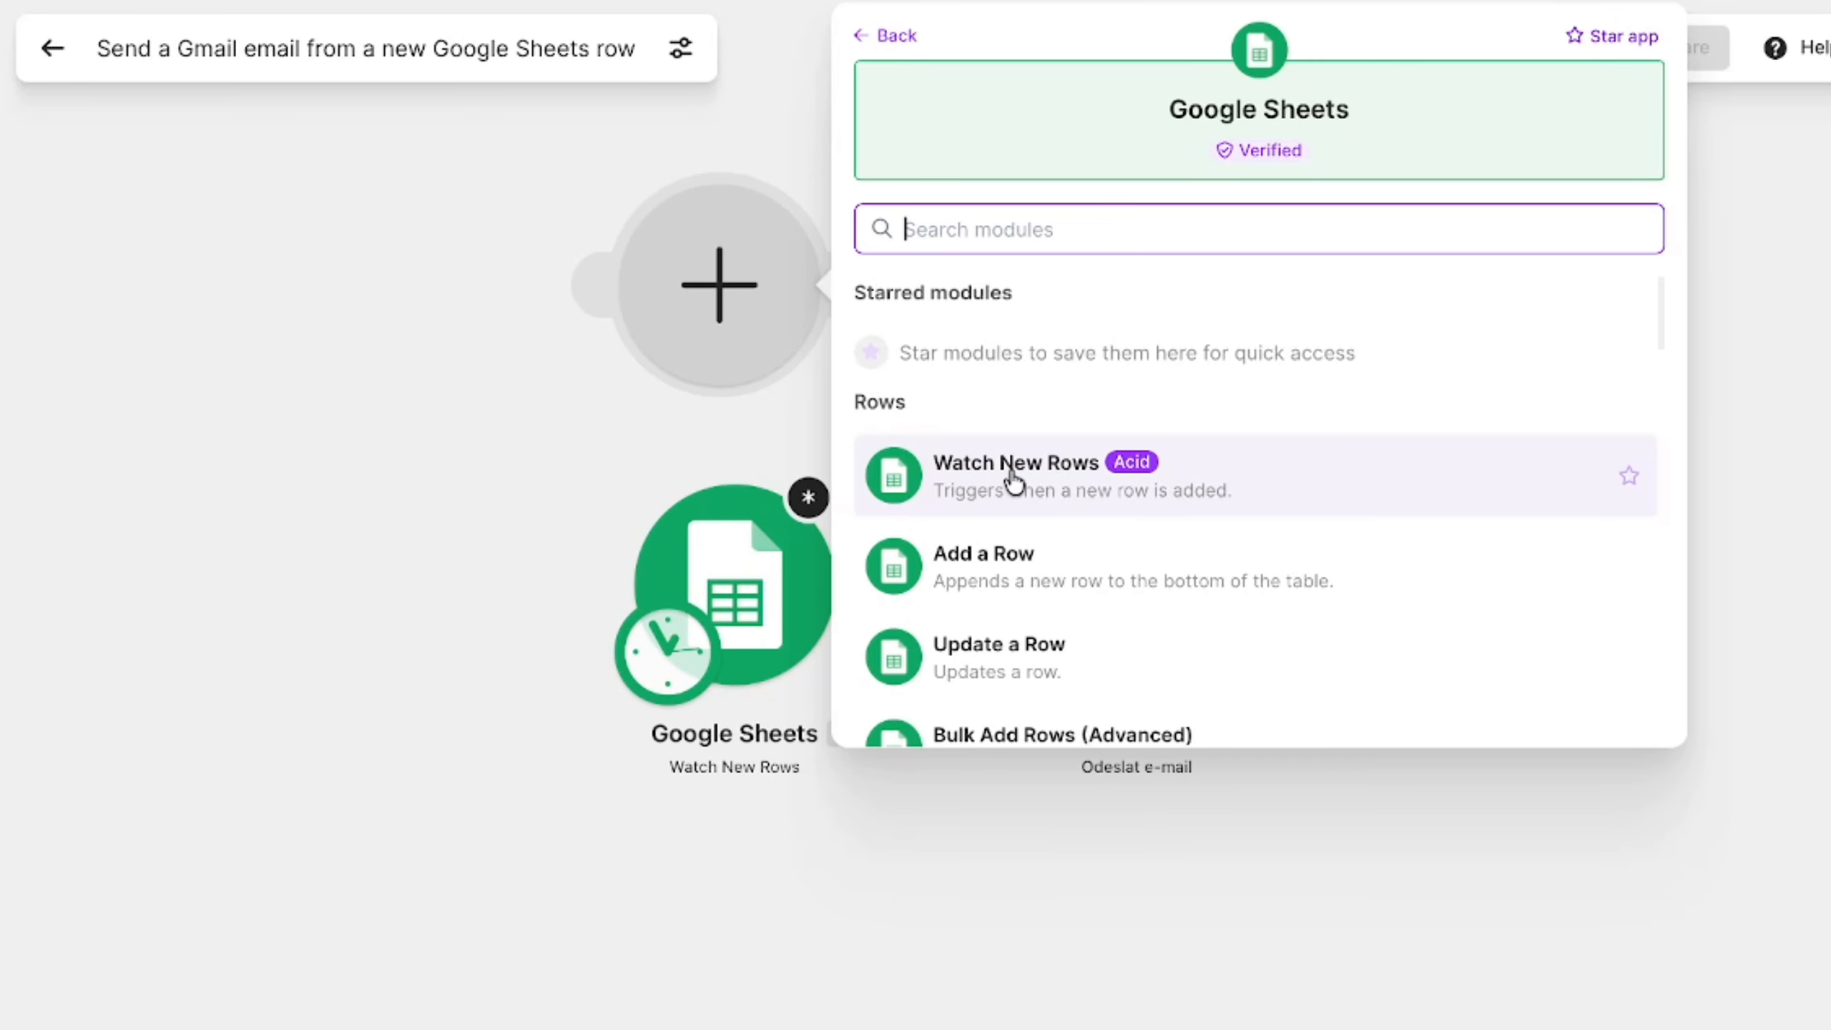
left_click(978, 483)
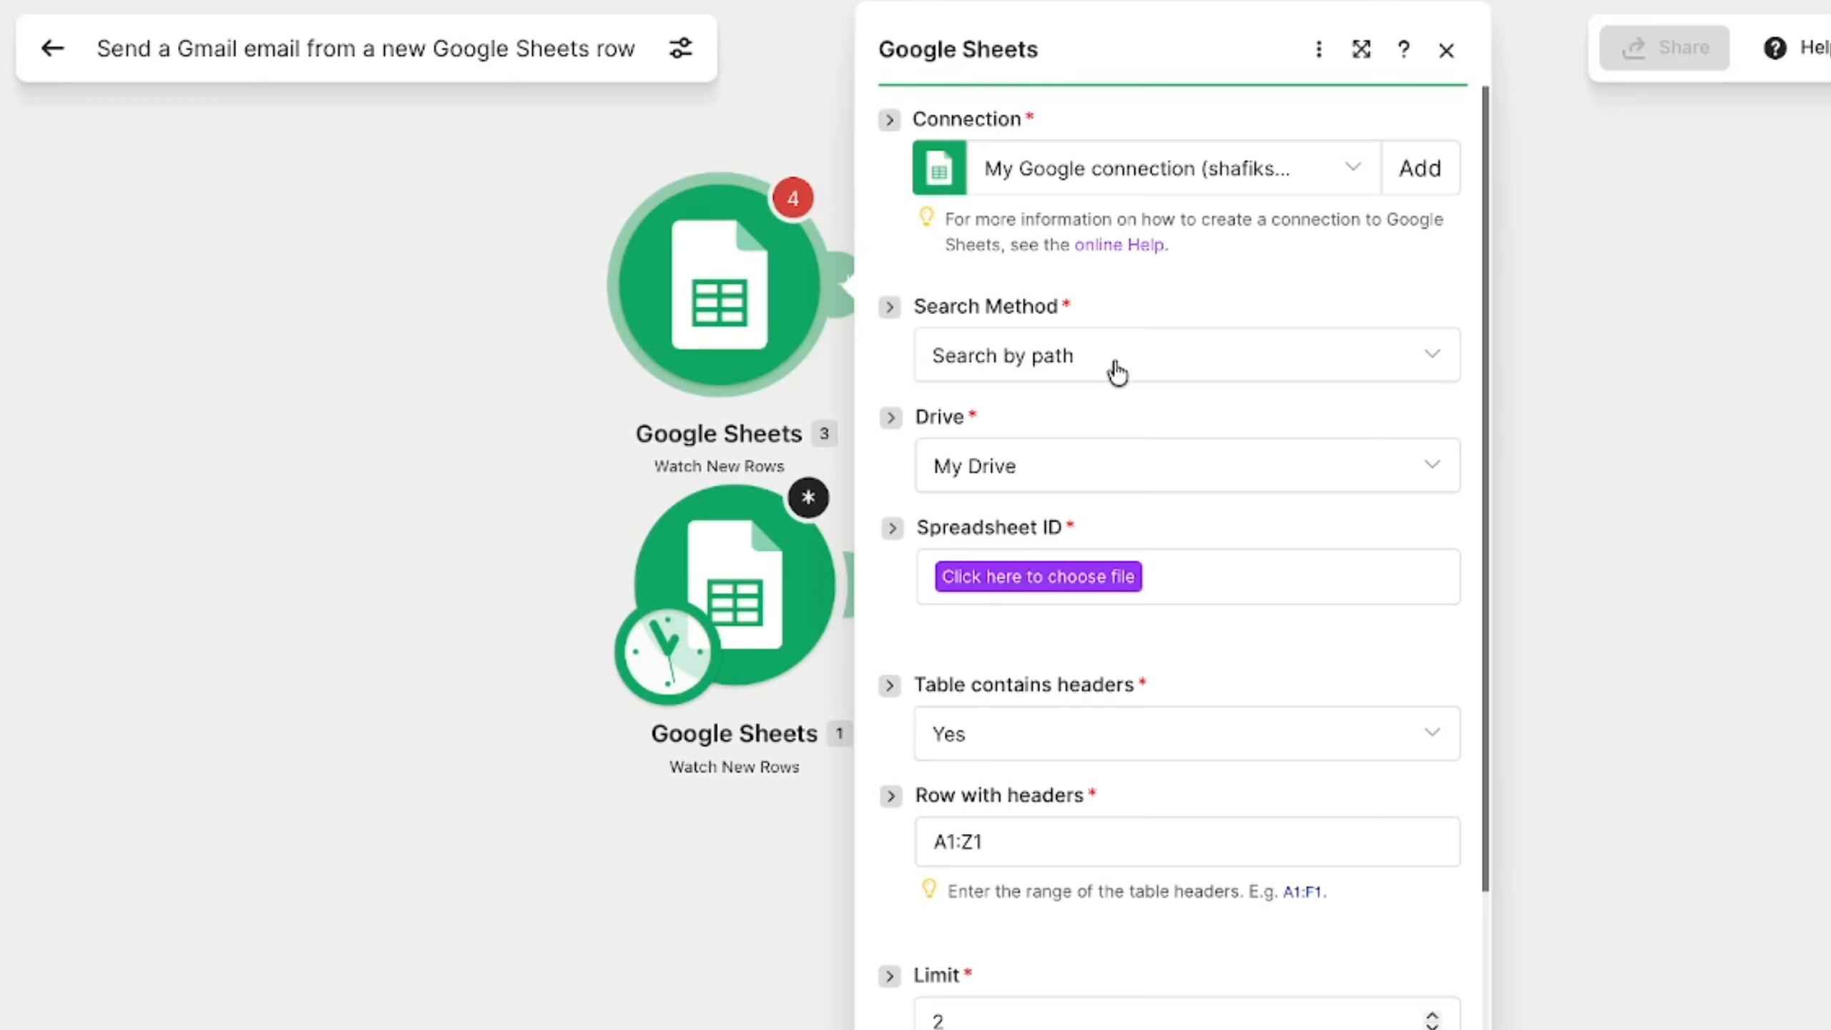
- Create a new Google connection for the Watch New Rows module and authorize Make to access the Google account
left_click(964, 577)
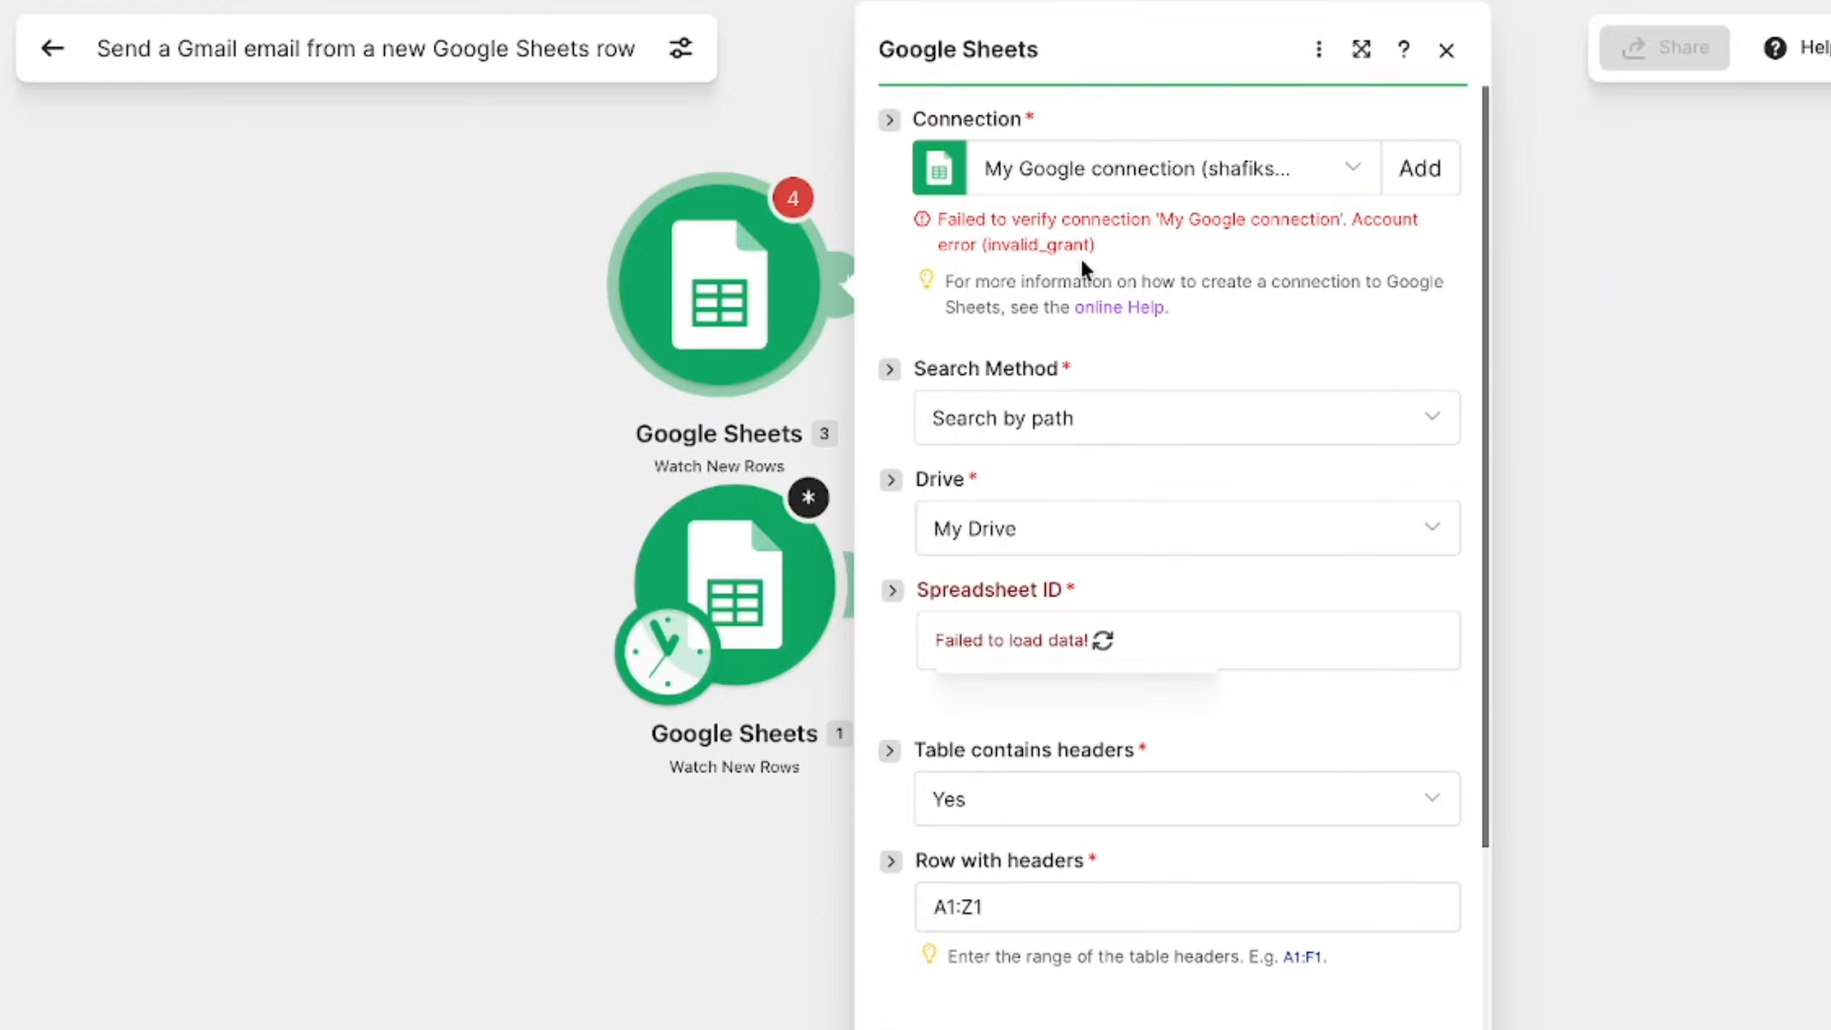
left_click(1437, 169)
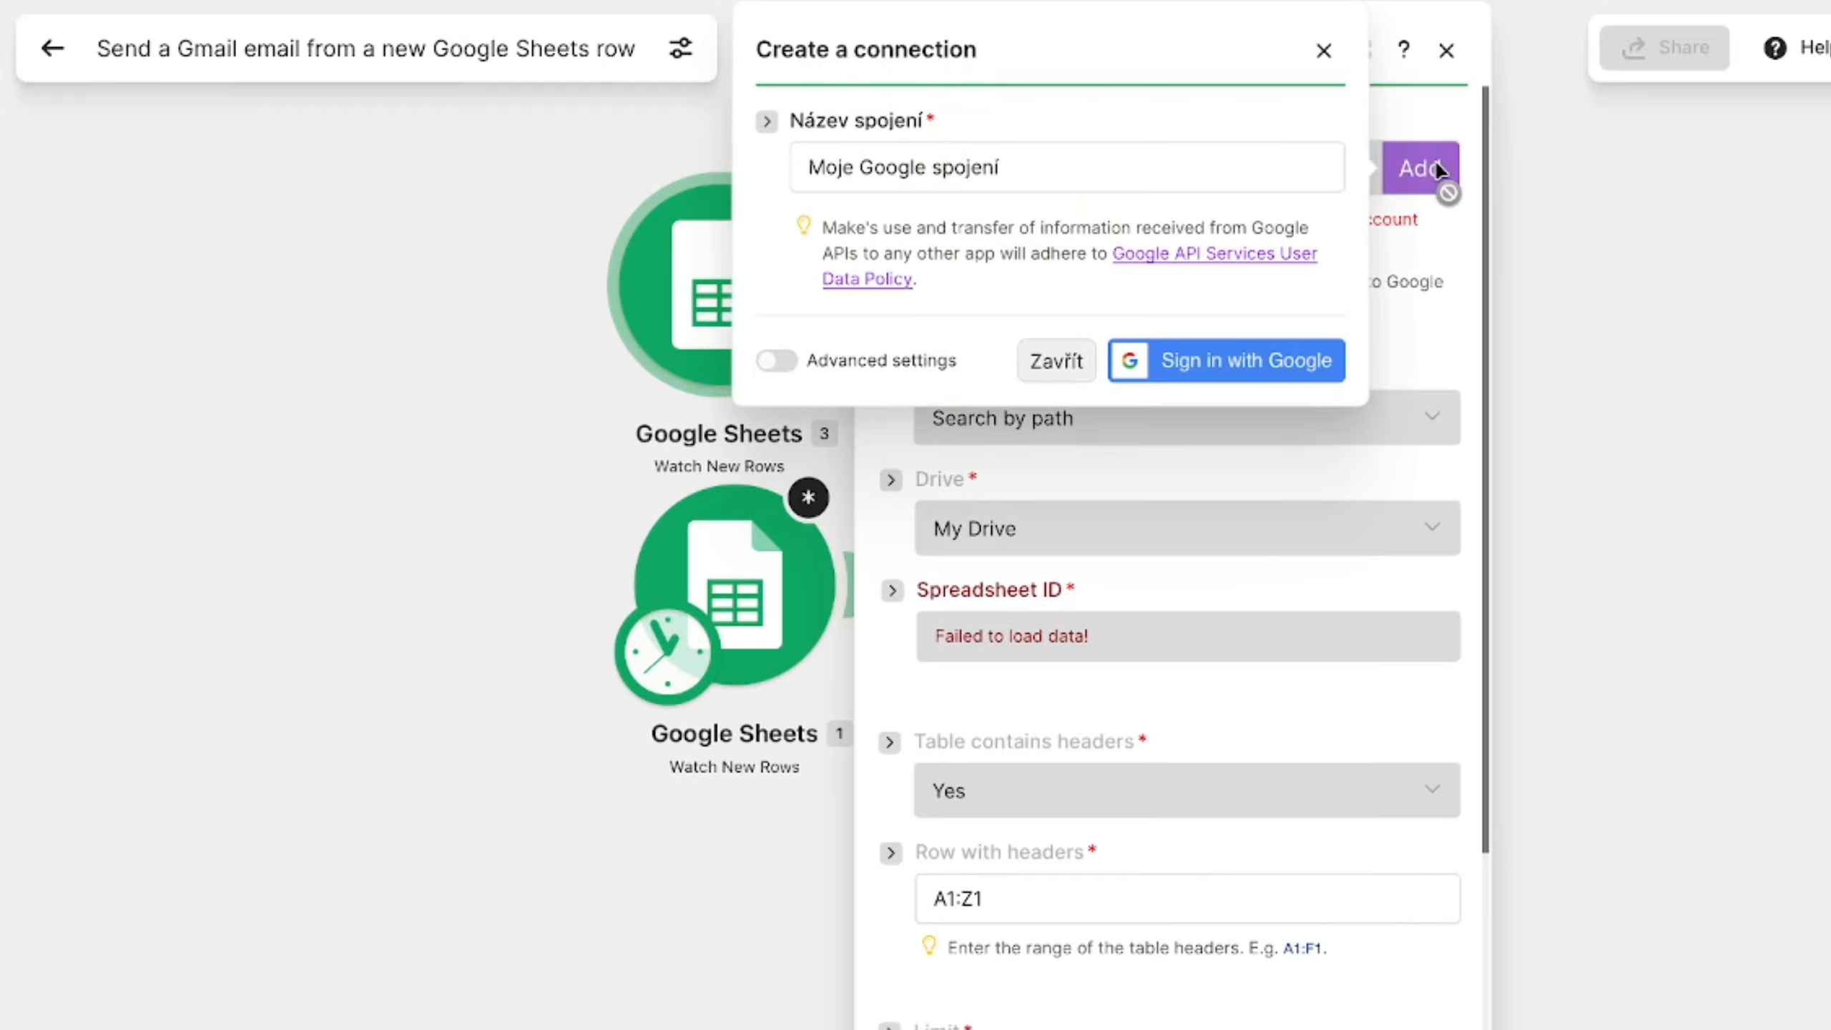
left_click(1199, 363)
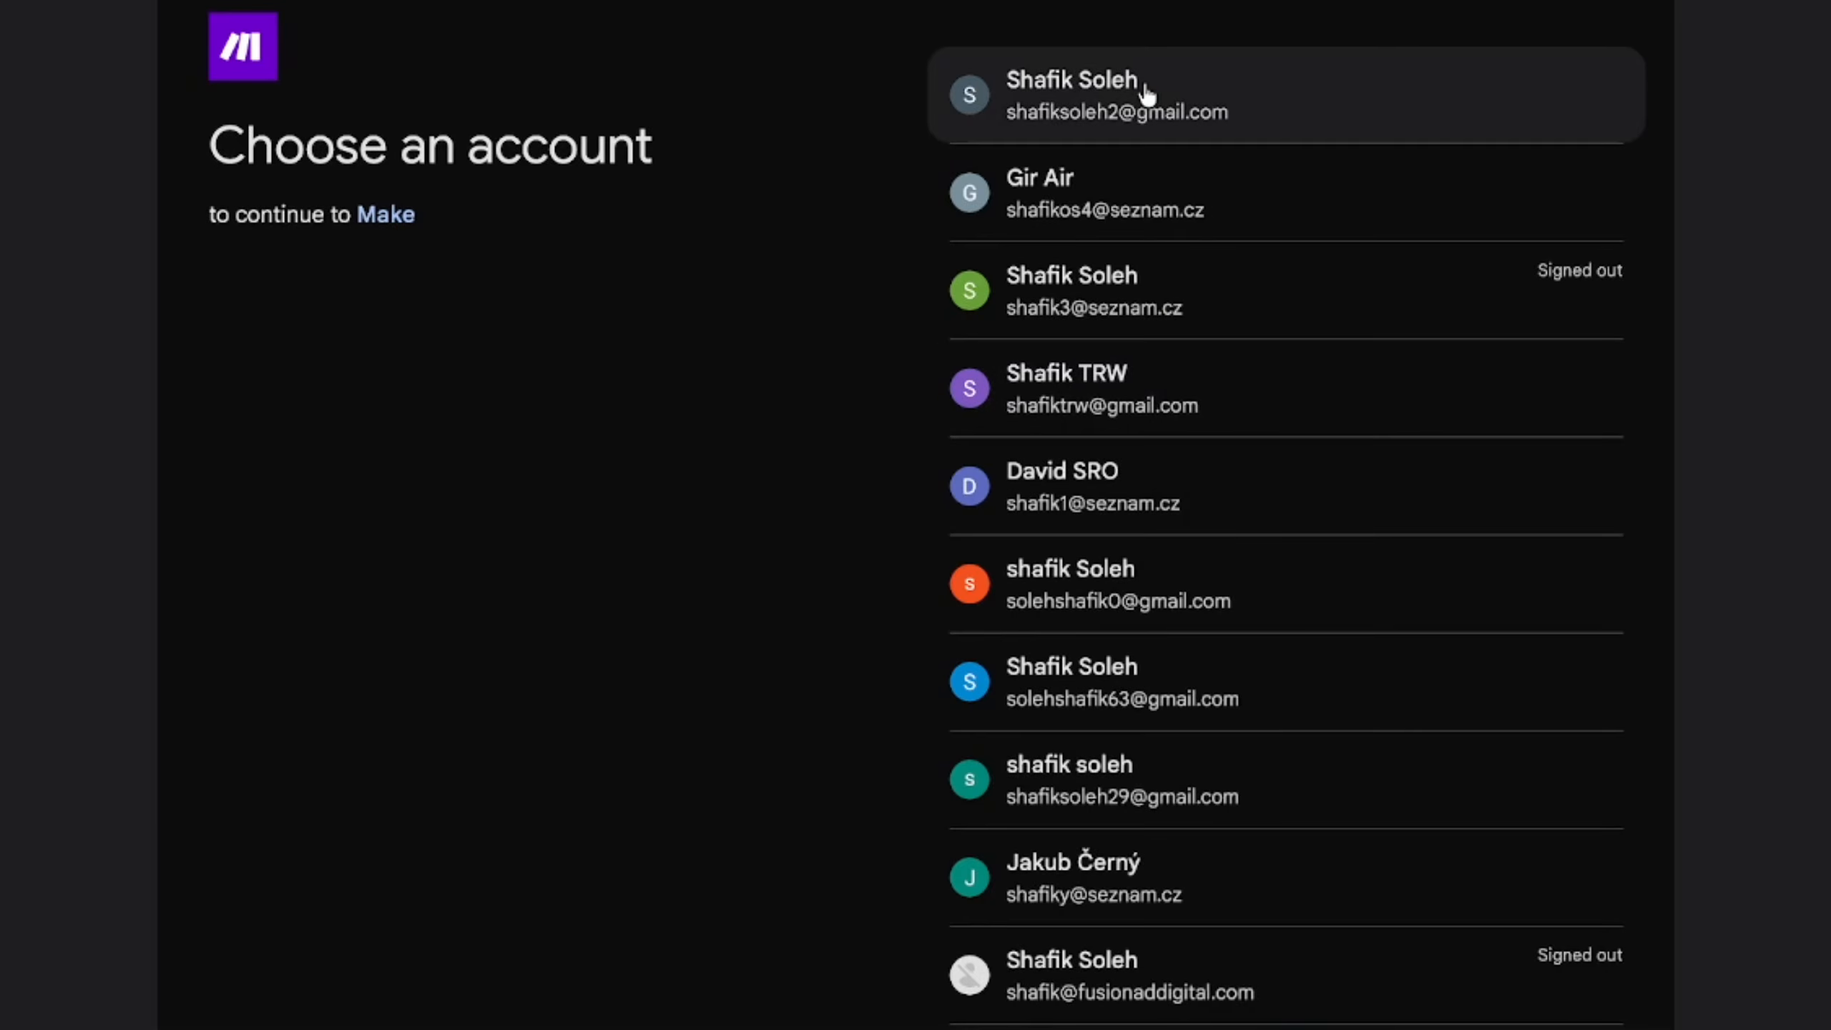
left_click(1145, 83)
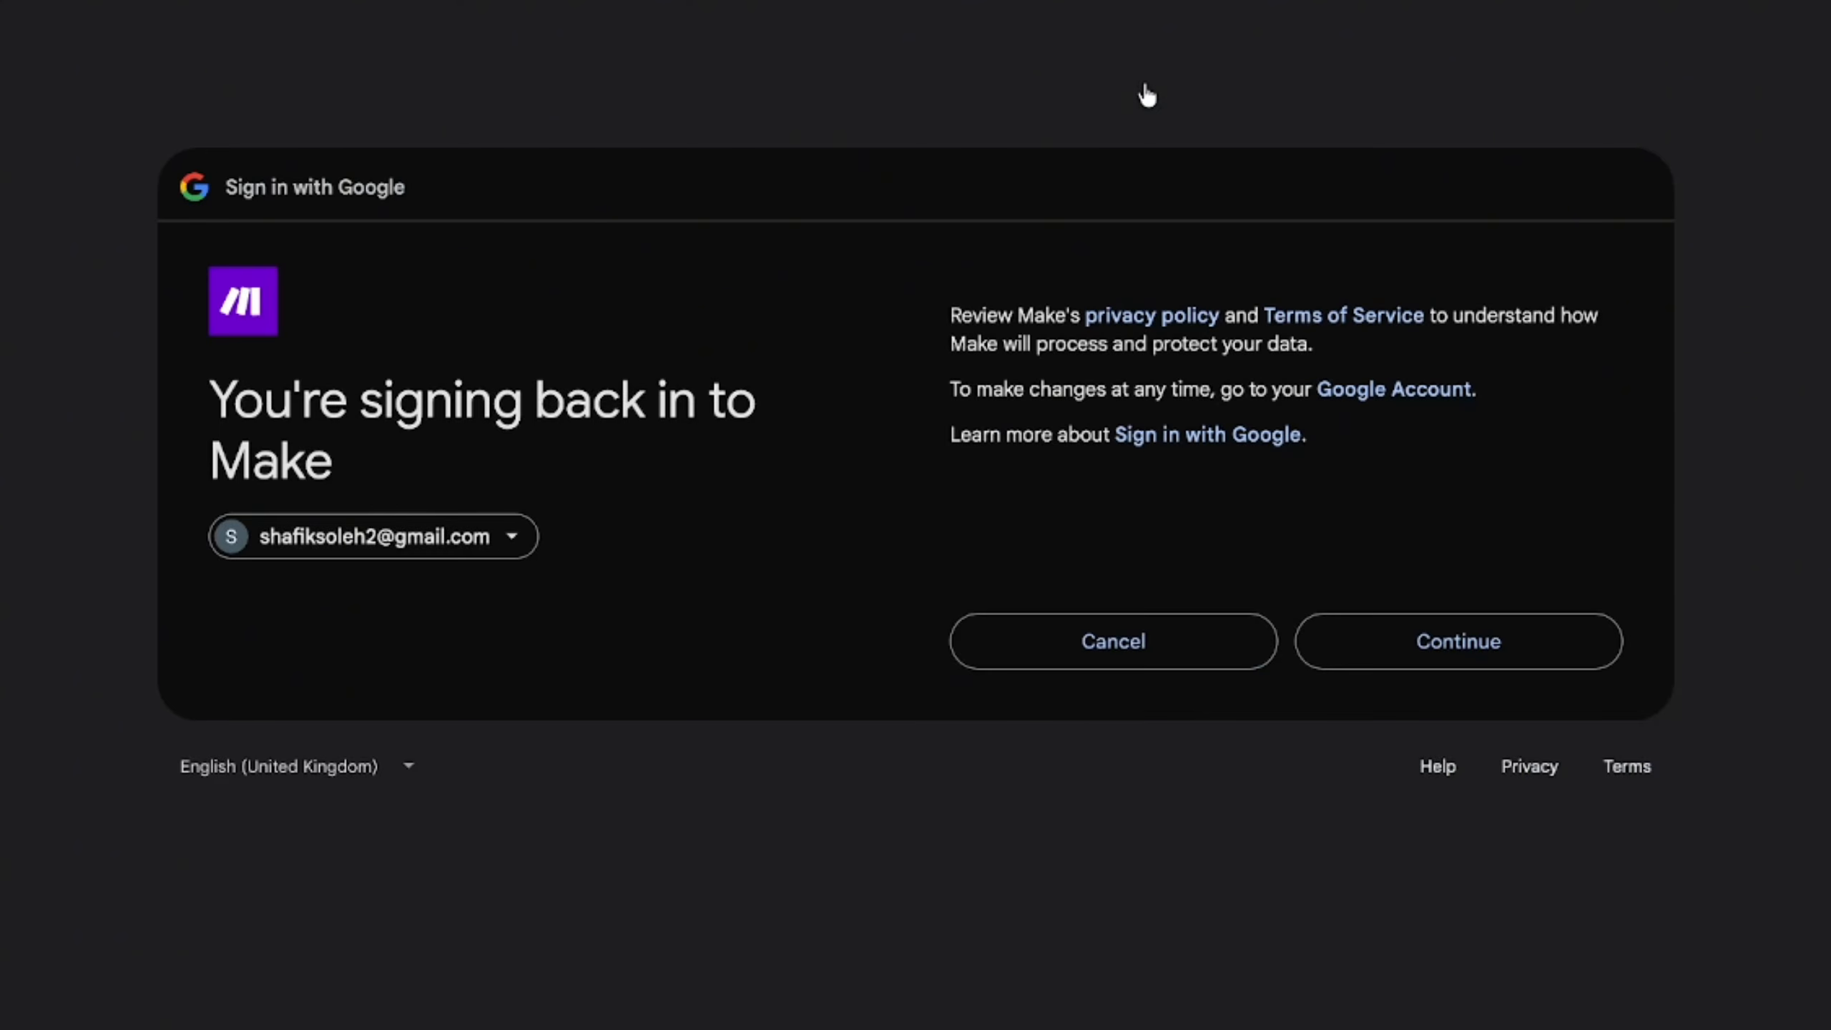
left_click(1330, 634)
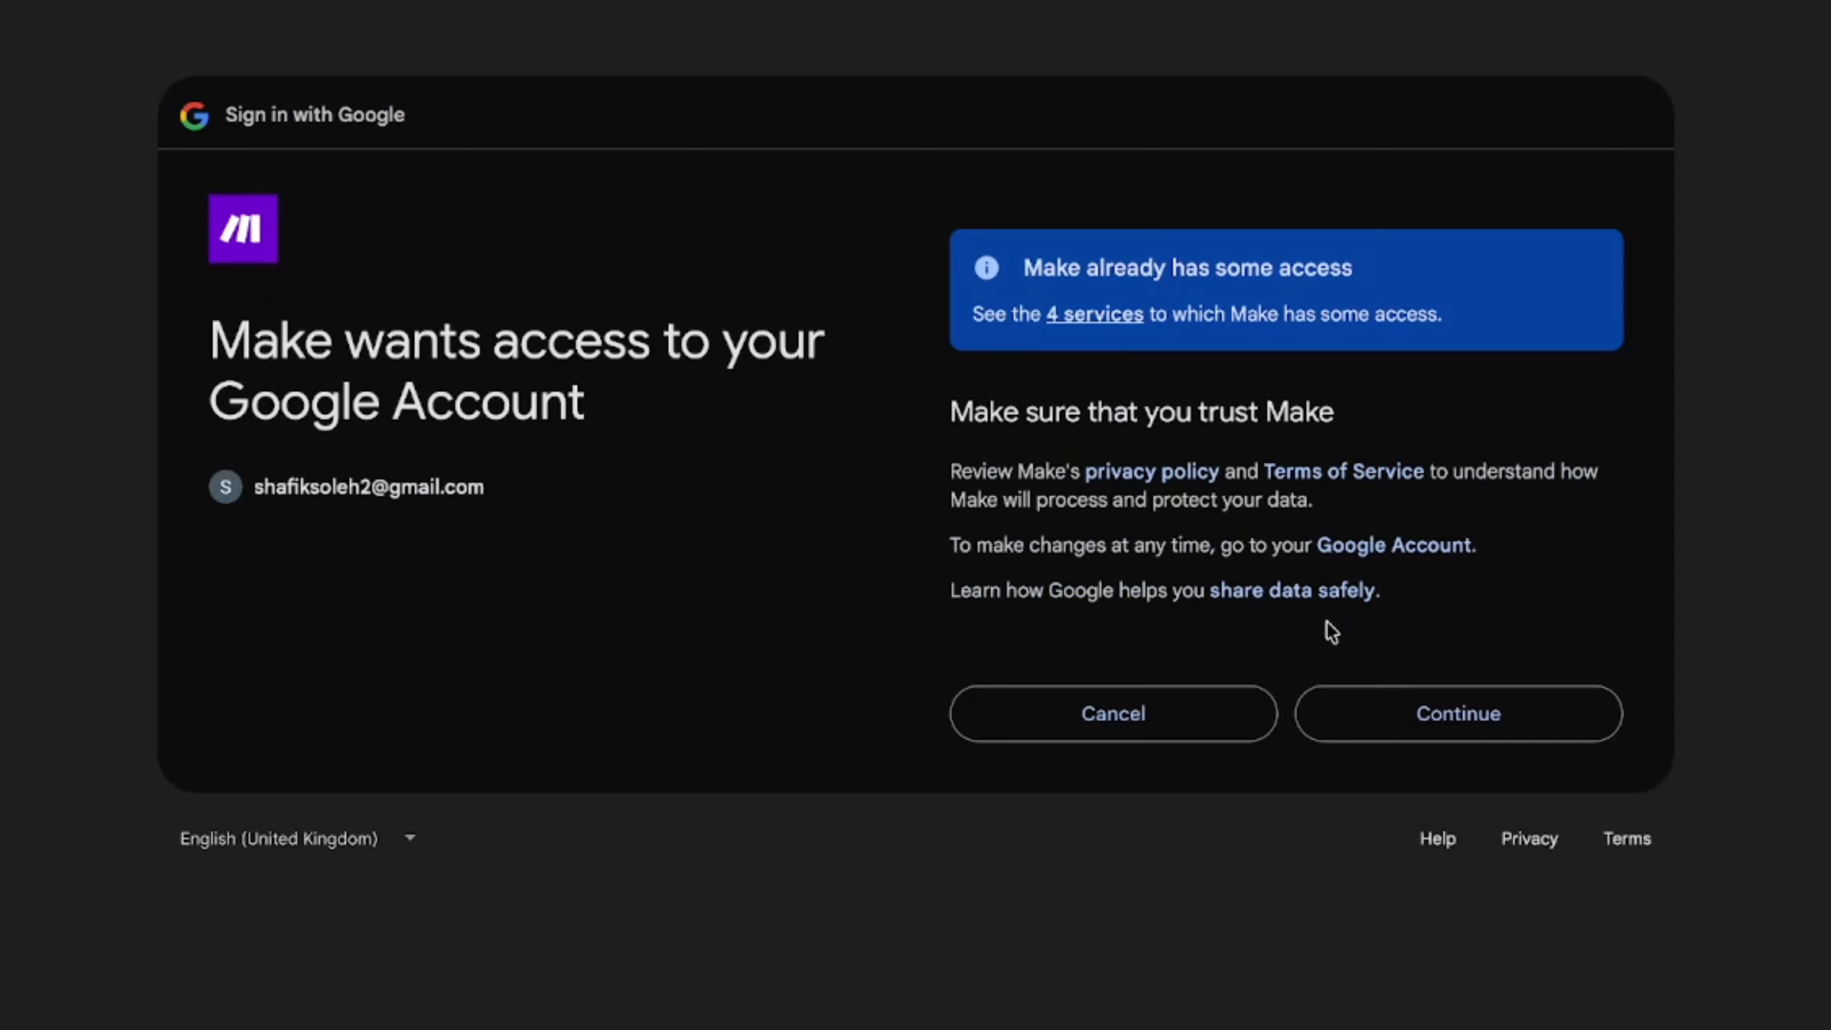
left_click(1365, 704)
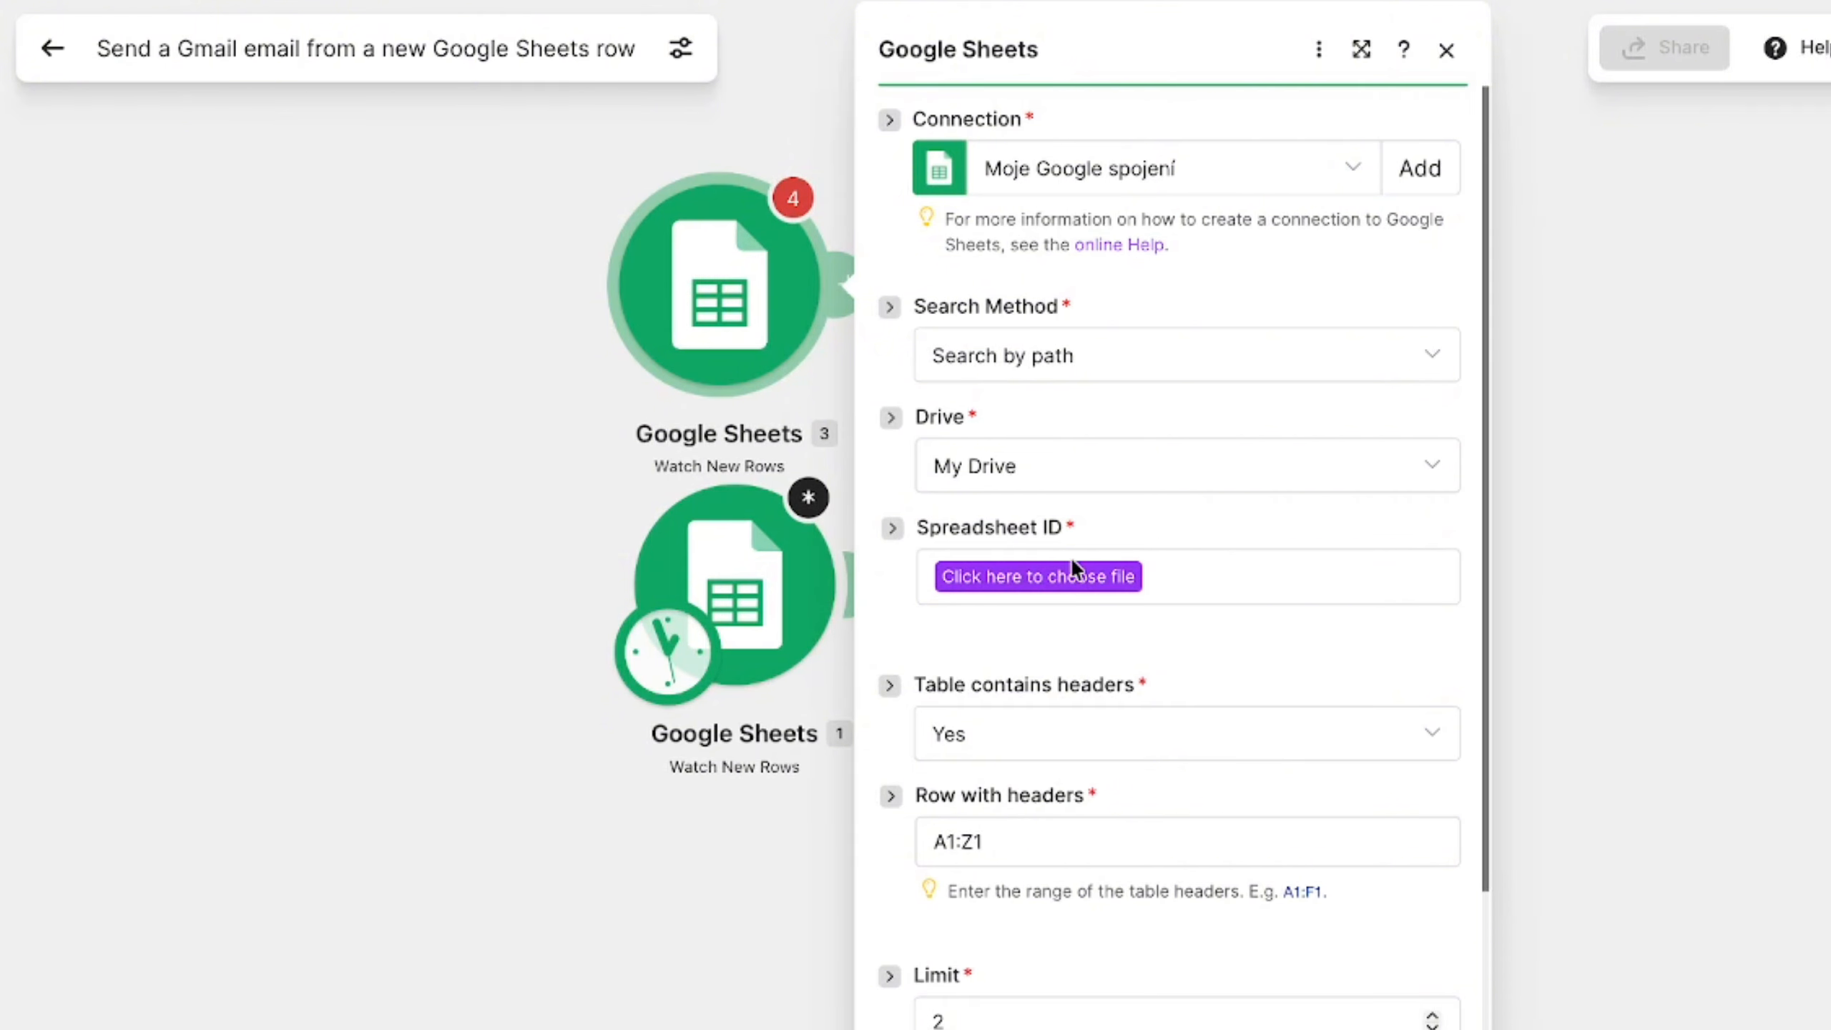
- Set the module to watch Sheet1 of the EmailAUTOMATED spreadsheet and save its settings
left_click(1065, 582)
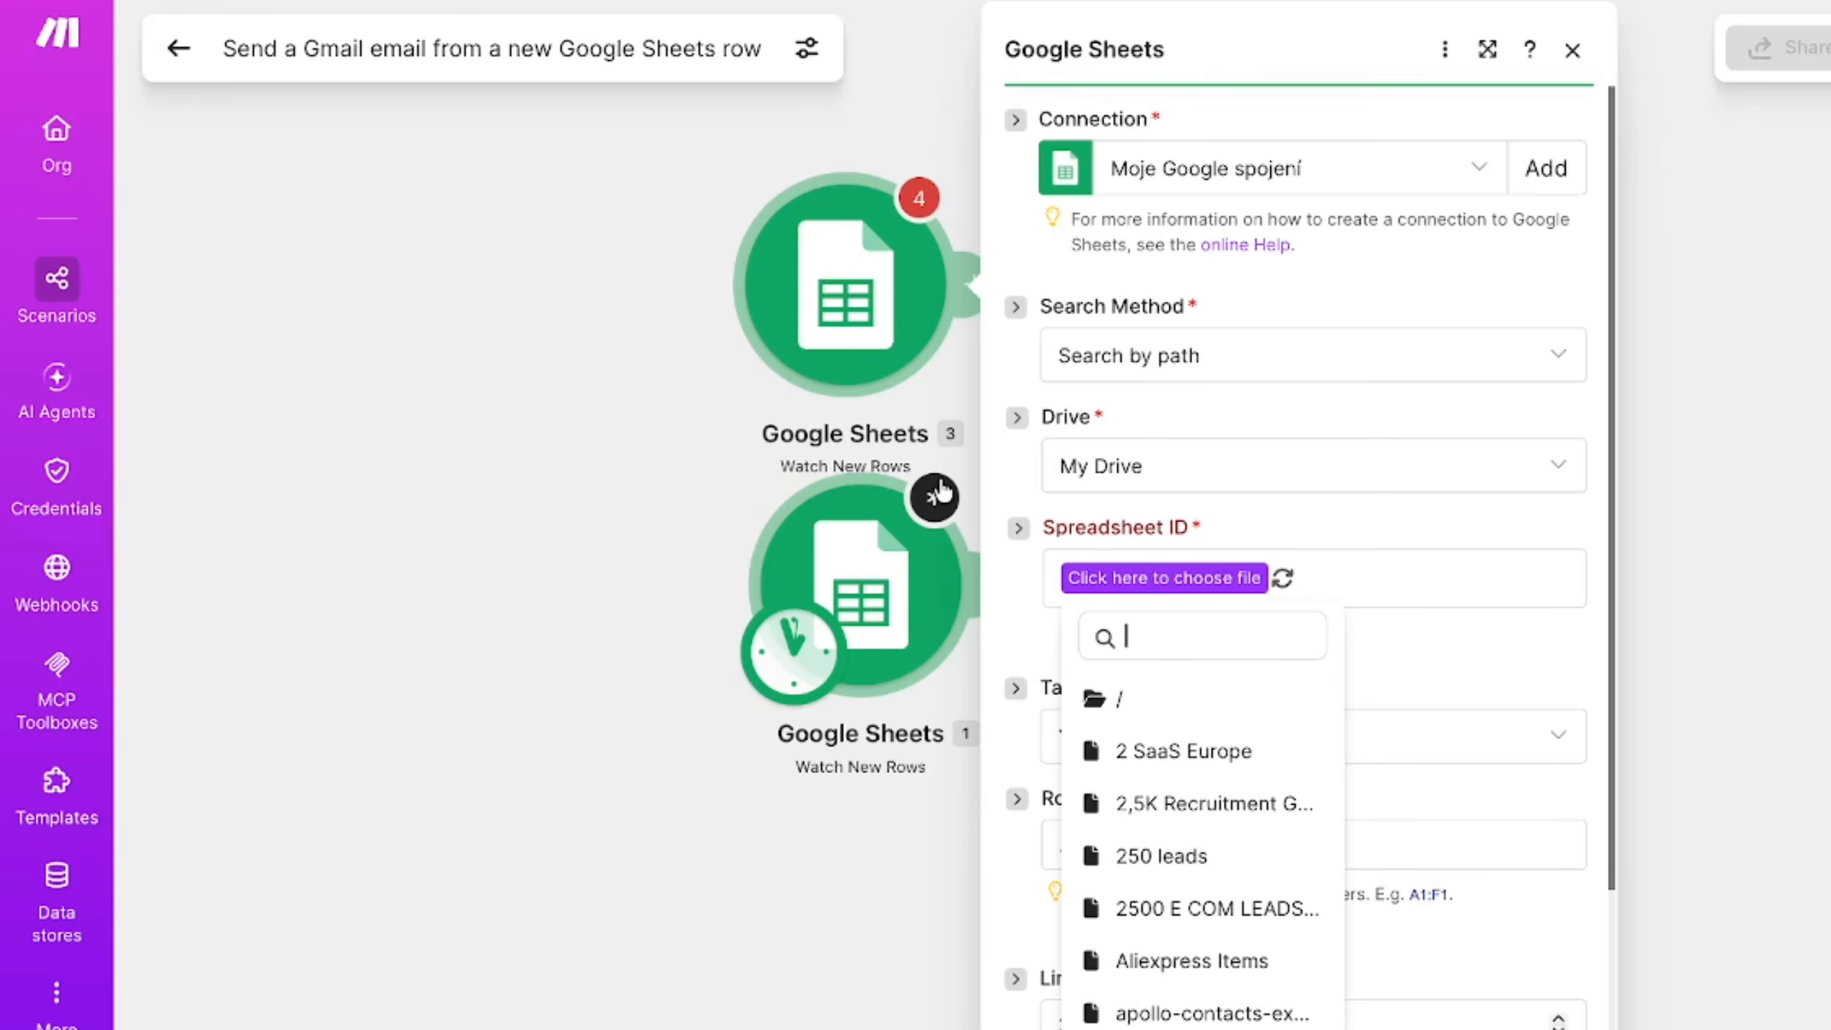
type("Email")
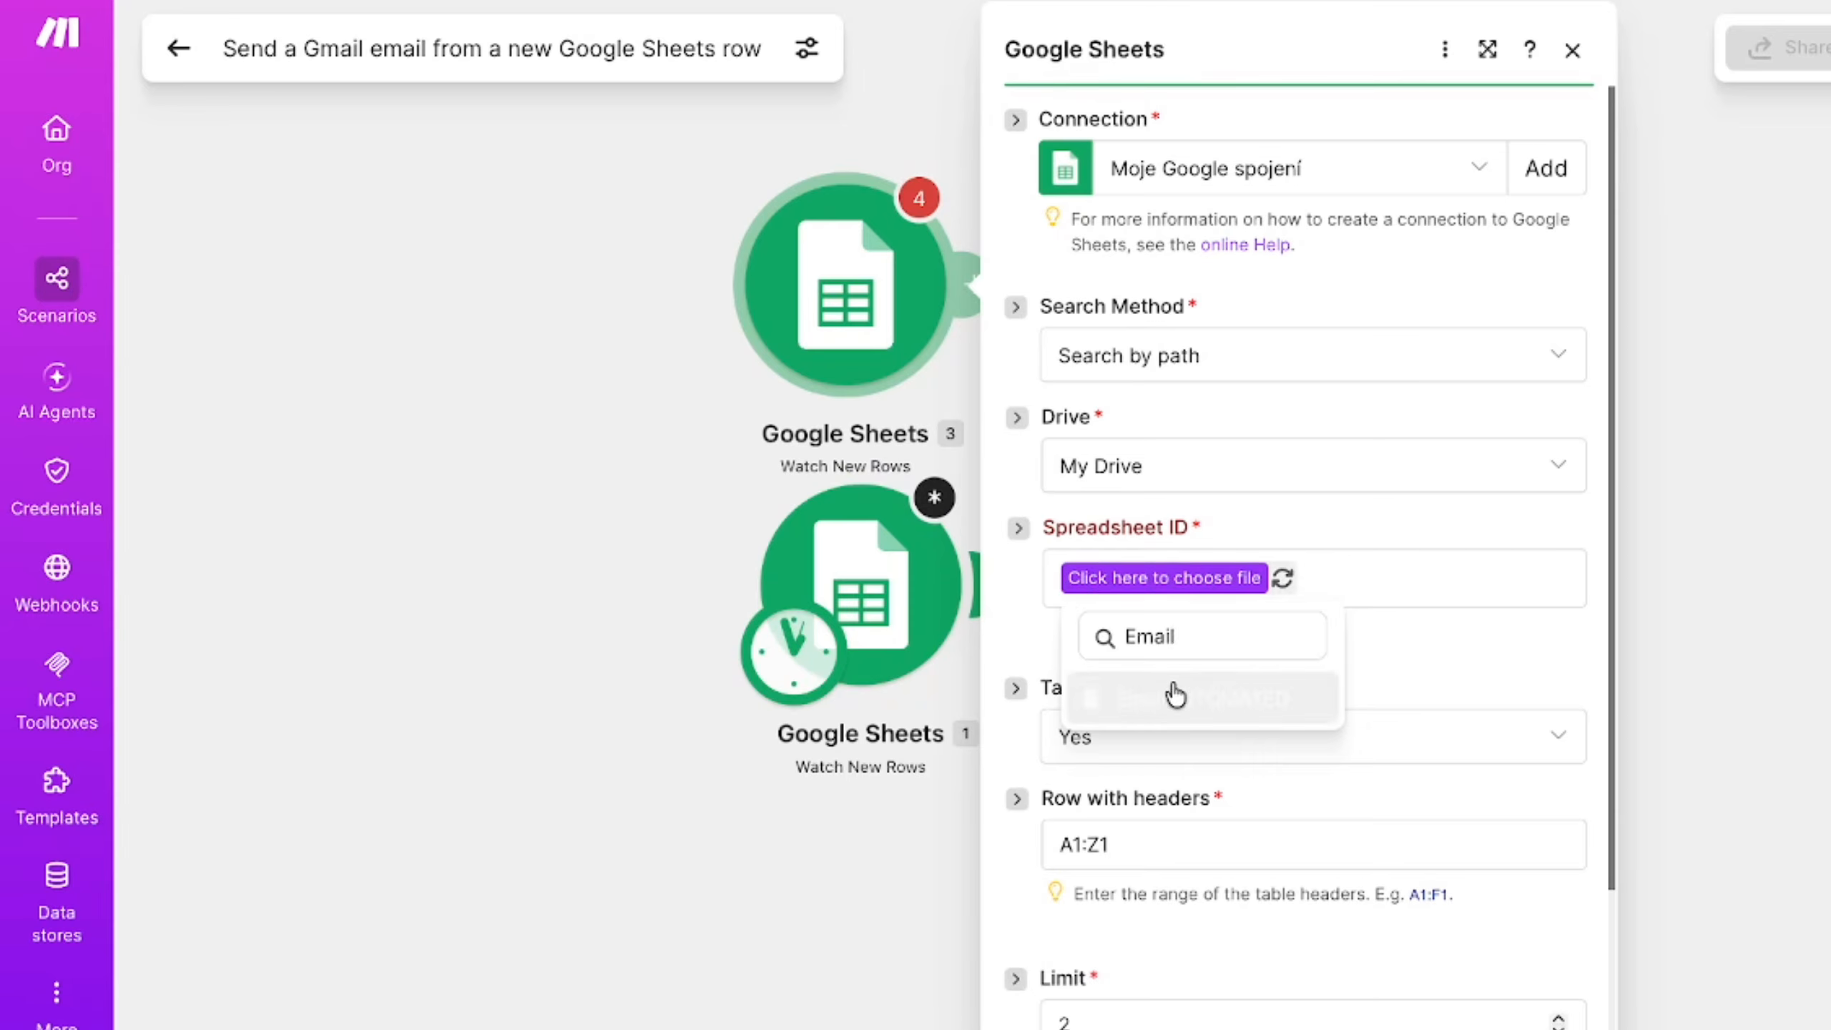
left_click(1175, 696)
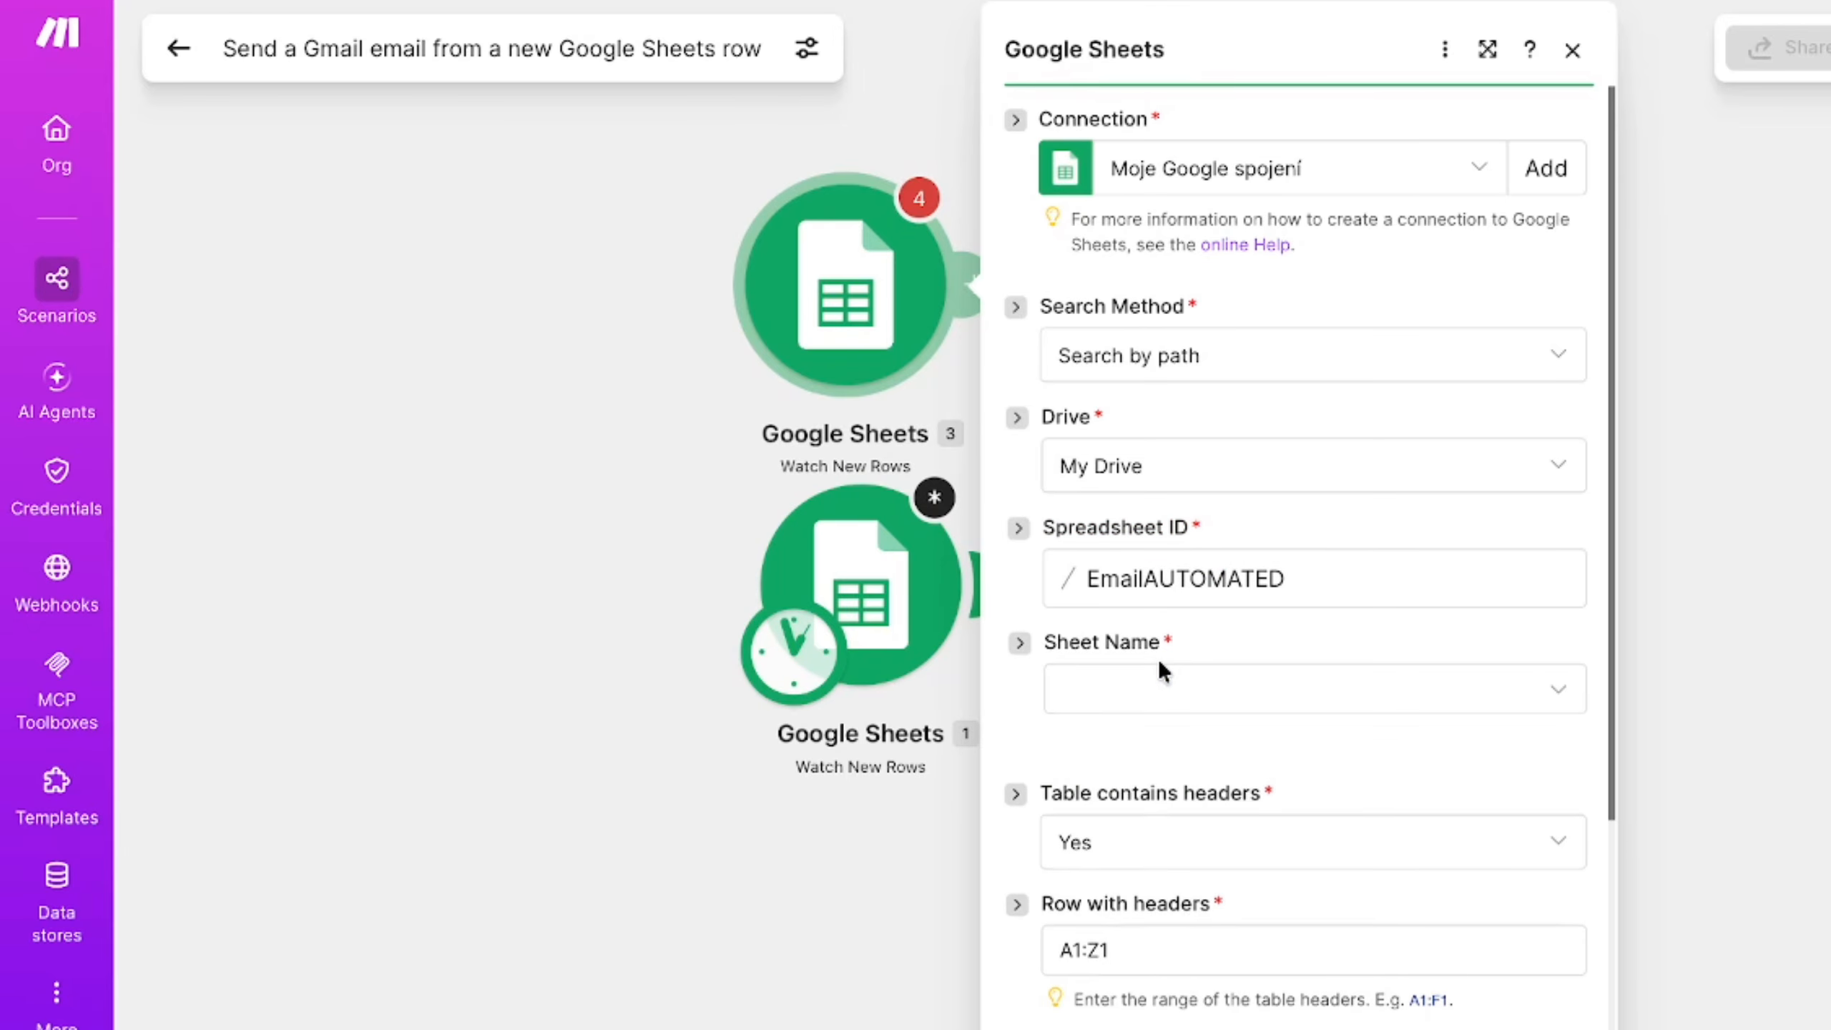
left_click(1150, 694)
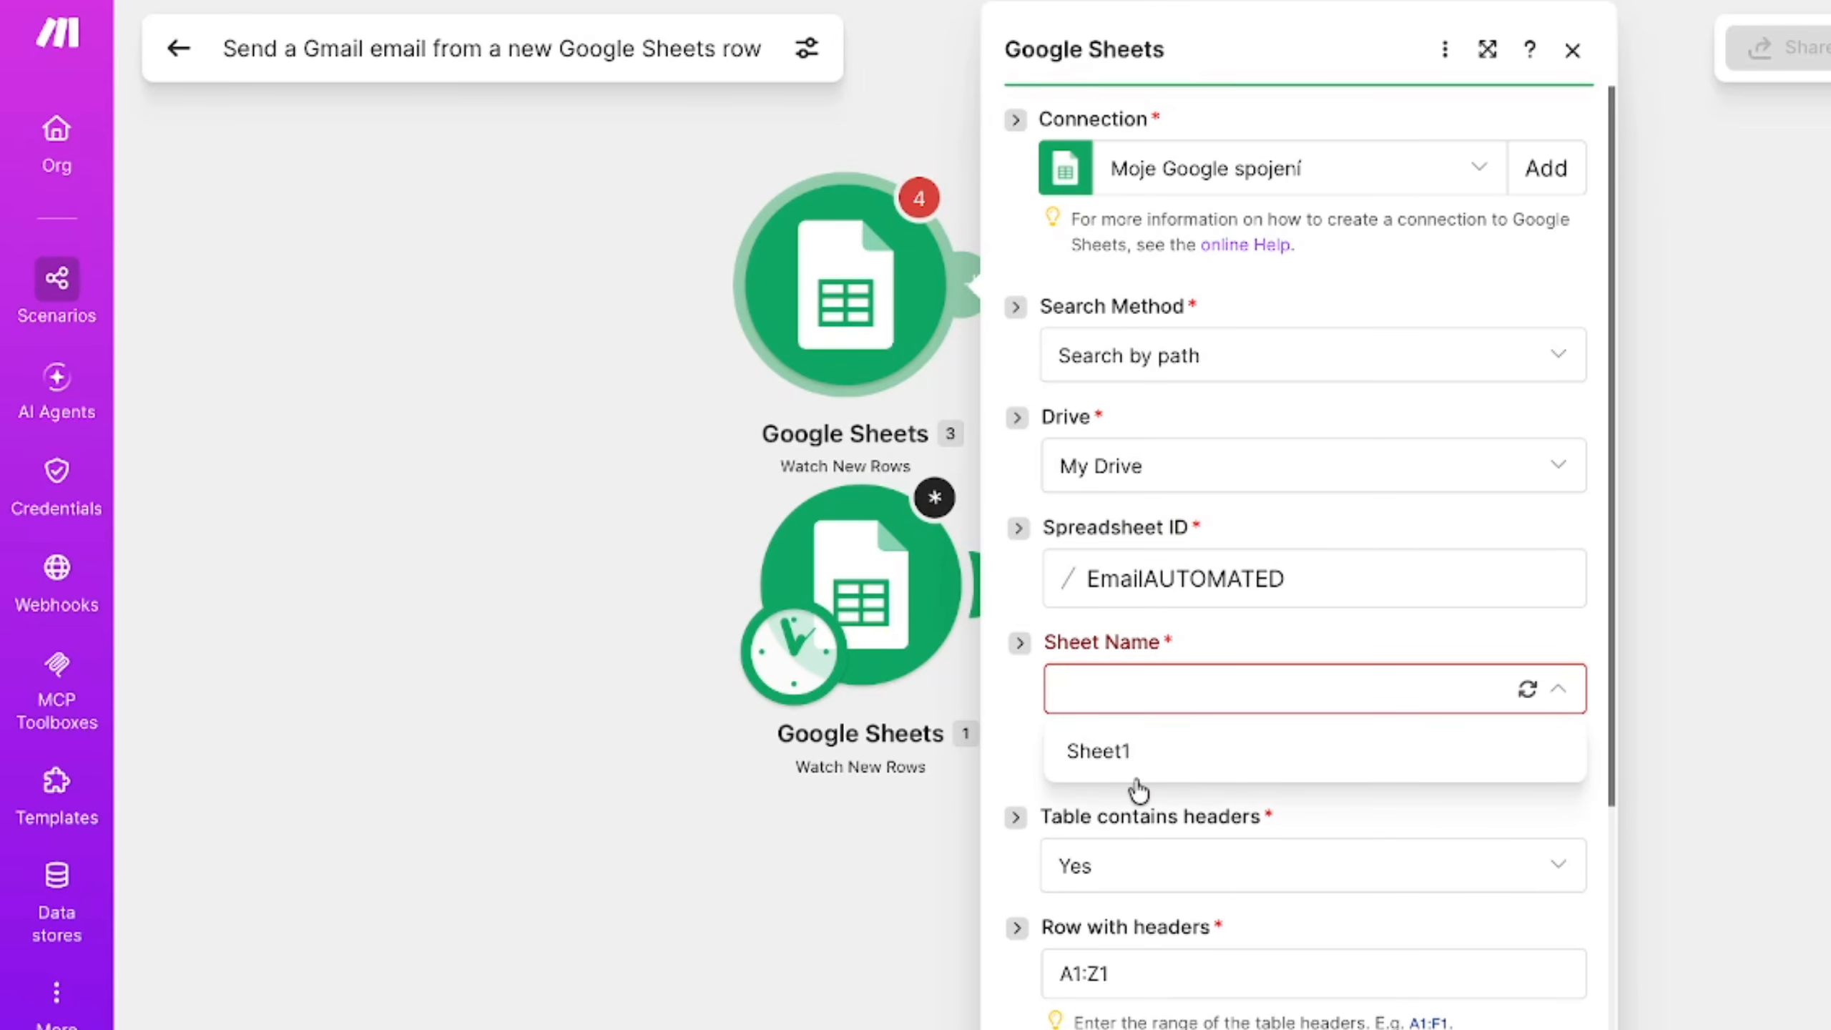
left_click(1107, 754)
scroll(1178, 782, "down", 4)
left_click(1544, 1028)
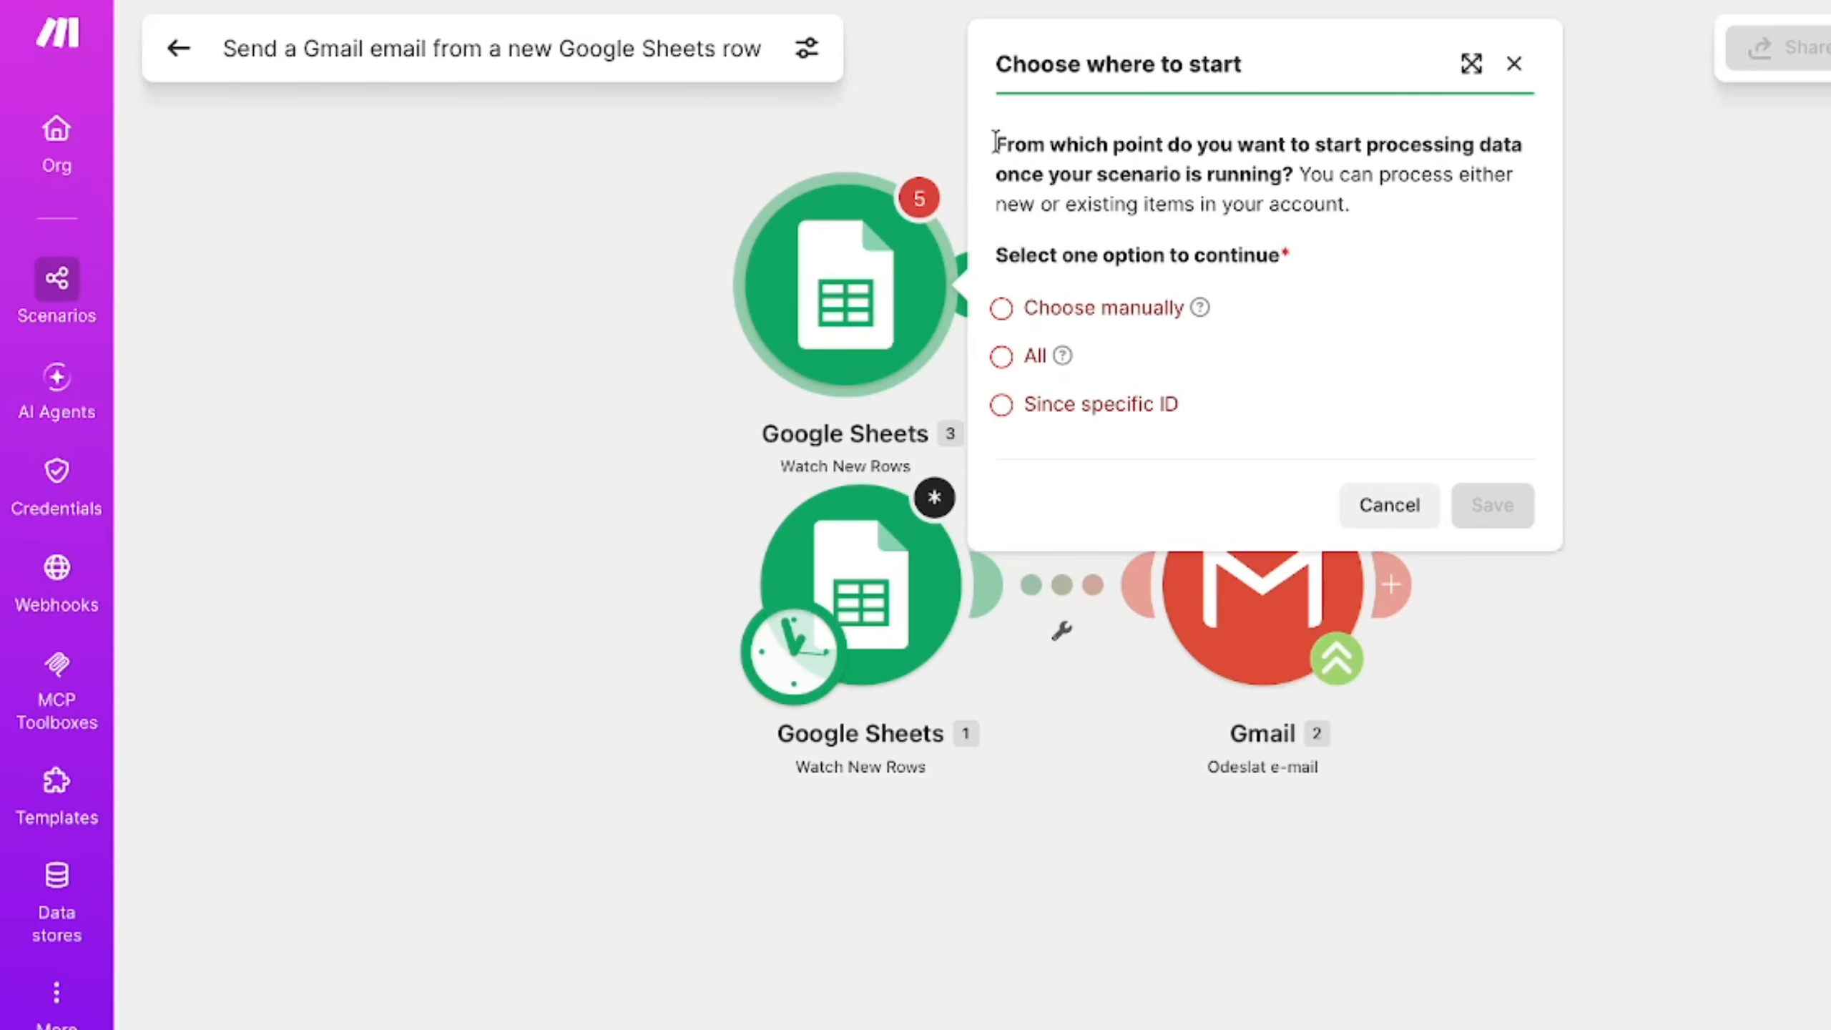
- Set the trigger's starting point to All and save it
left_click_drag(995, 143, 1534, 156)
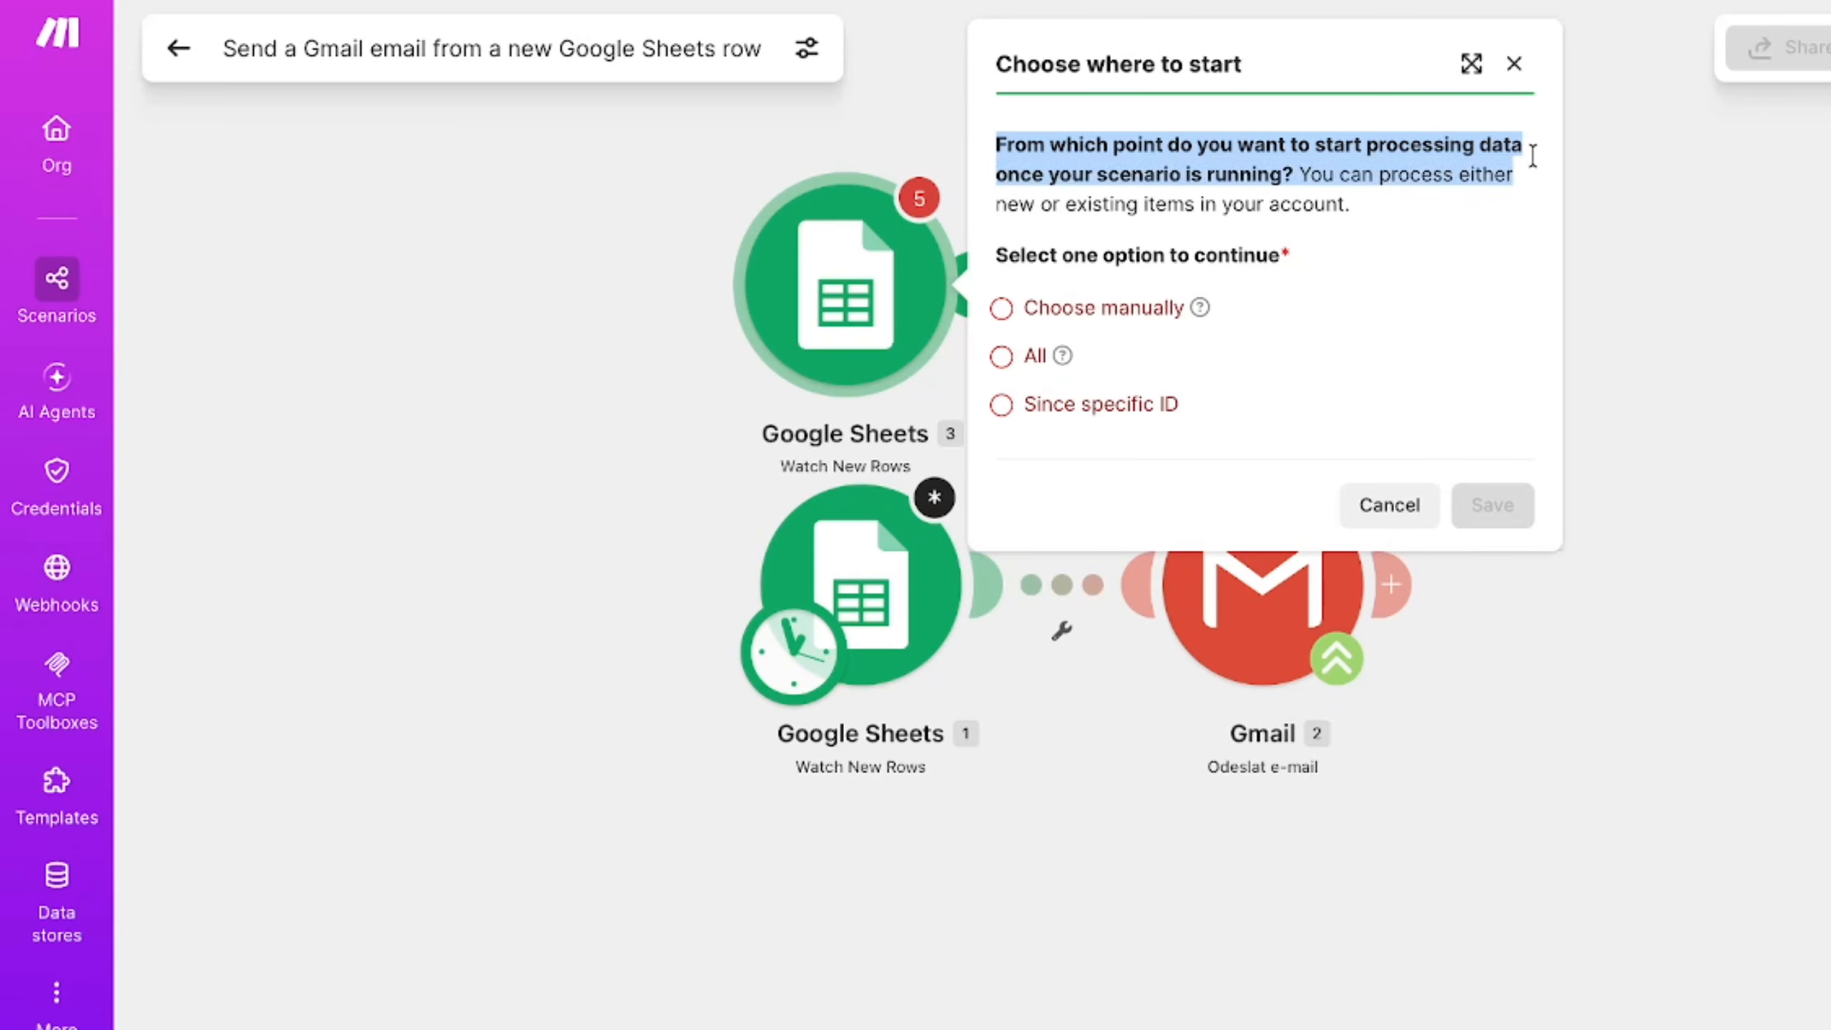
left_click(1000, 356)
left_click(1526, 509)
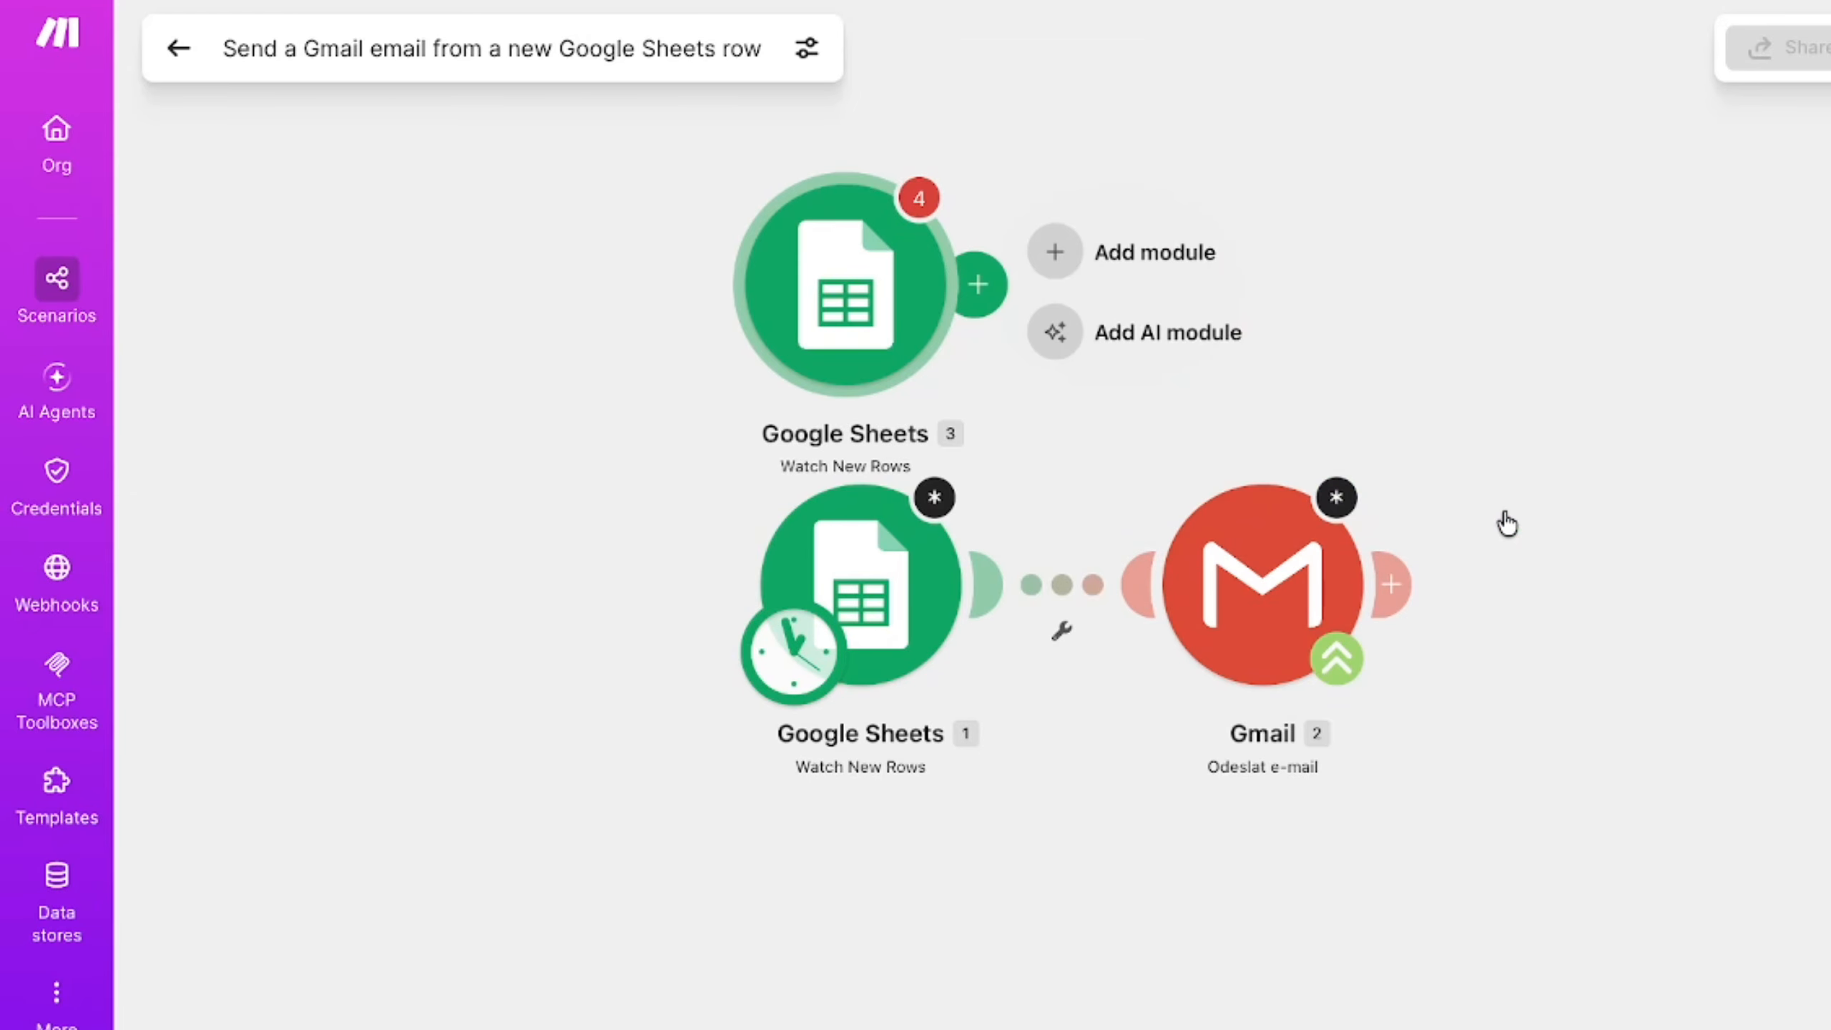
- Run only the new Google Sheets module to test it and review its output bundle
right_click(891, 297)
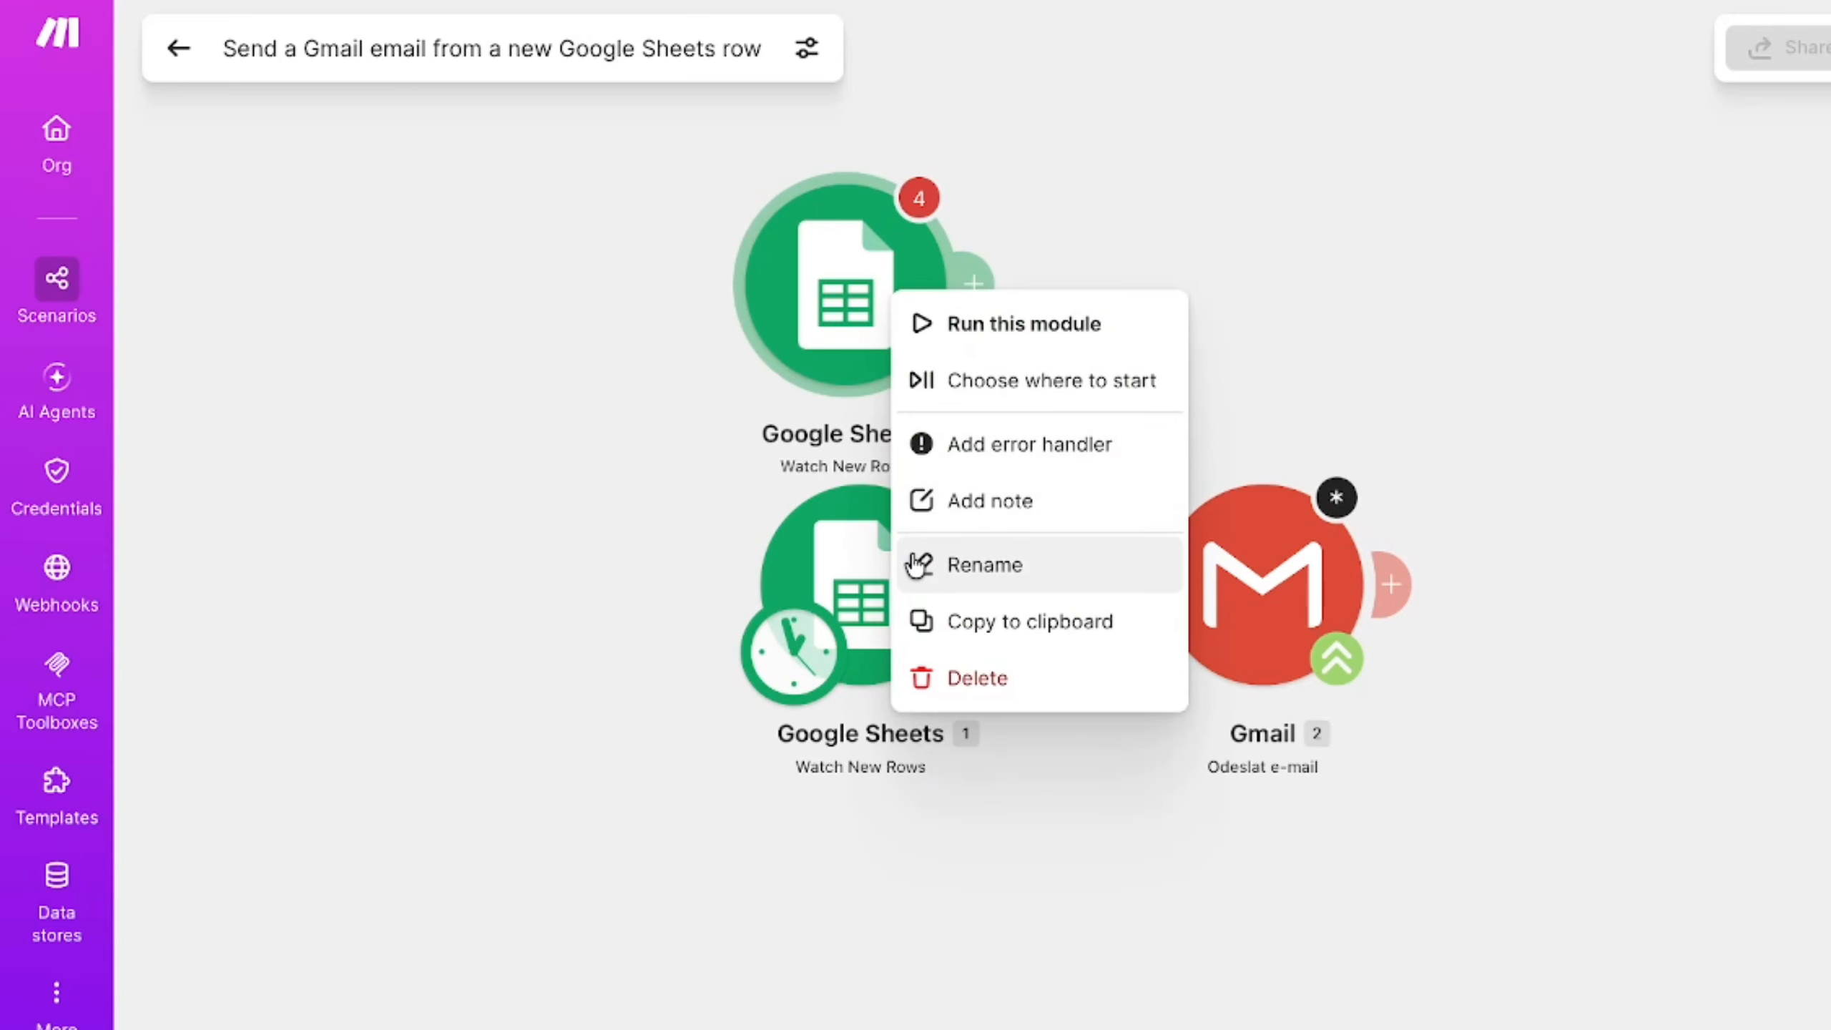
left_click(930, 324)
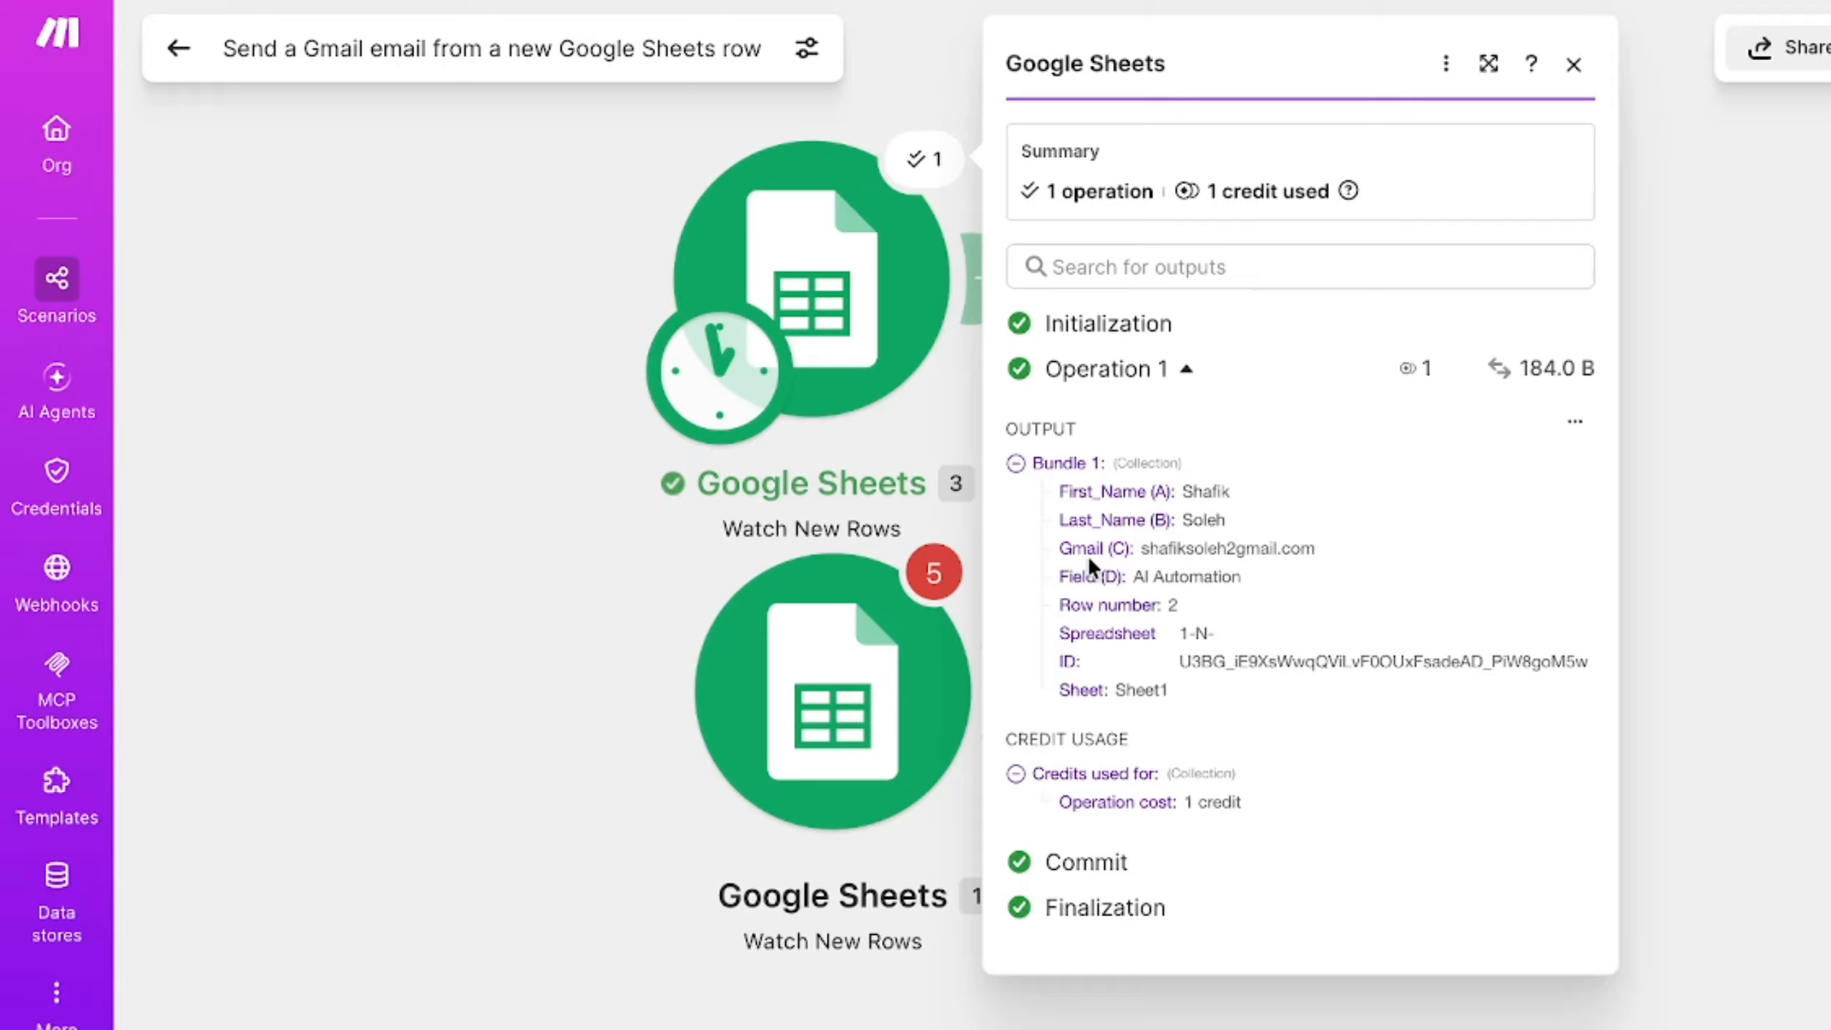
left_click(1101, 591)
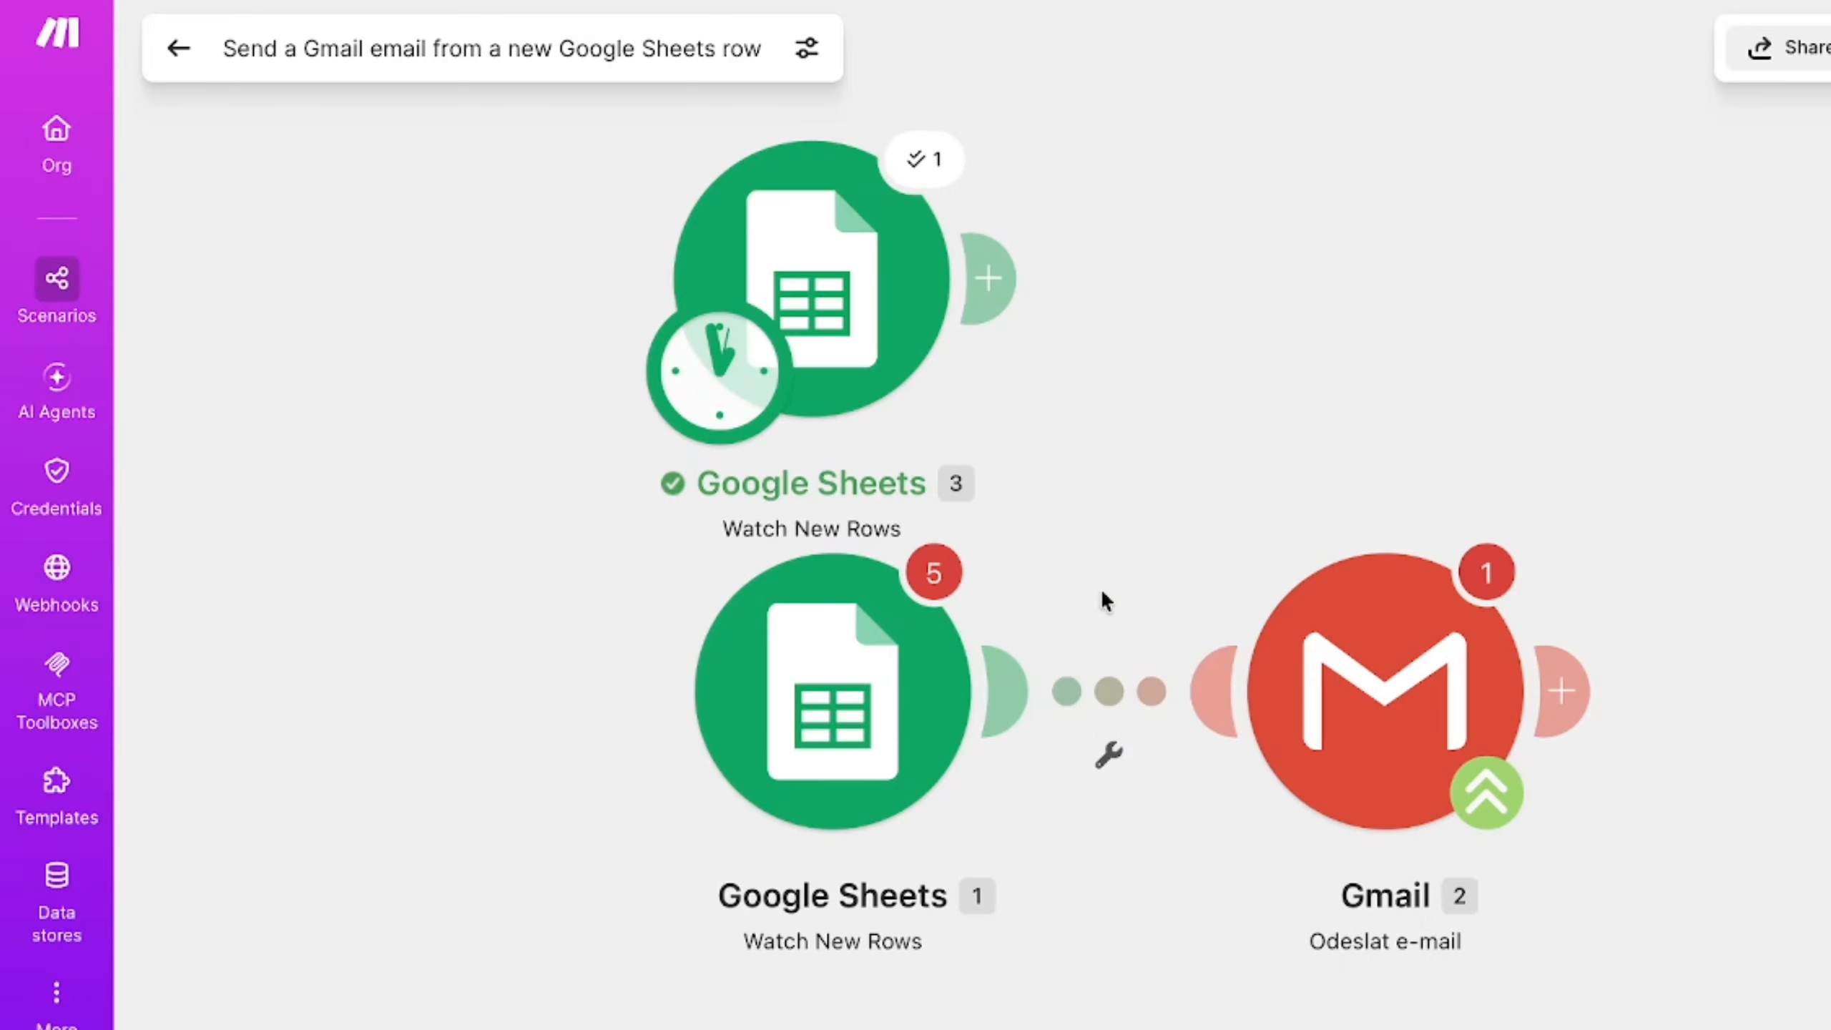
- Unlink the original Google Sheets and Gmail modules and move the original Google Sheets module away from the new one
right_click(1092, 682)
left_click(1162, 775)
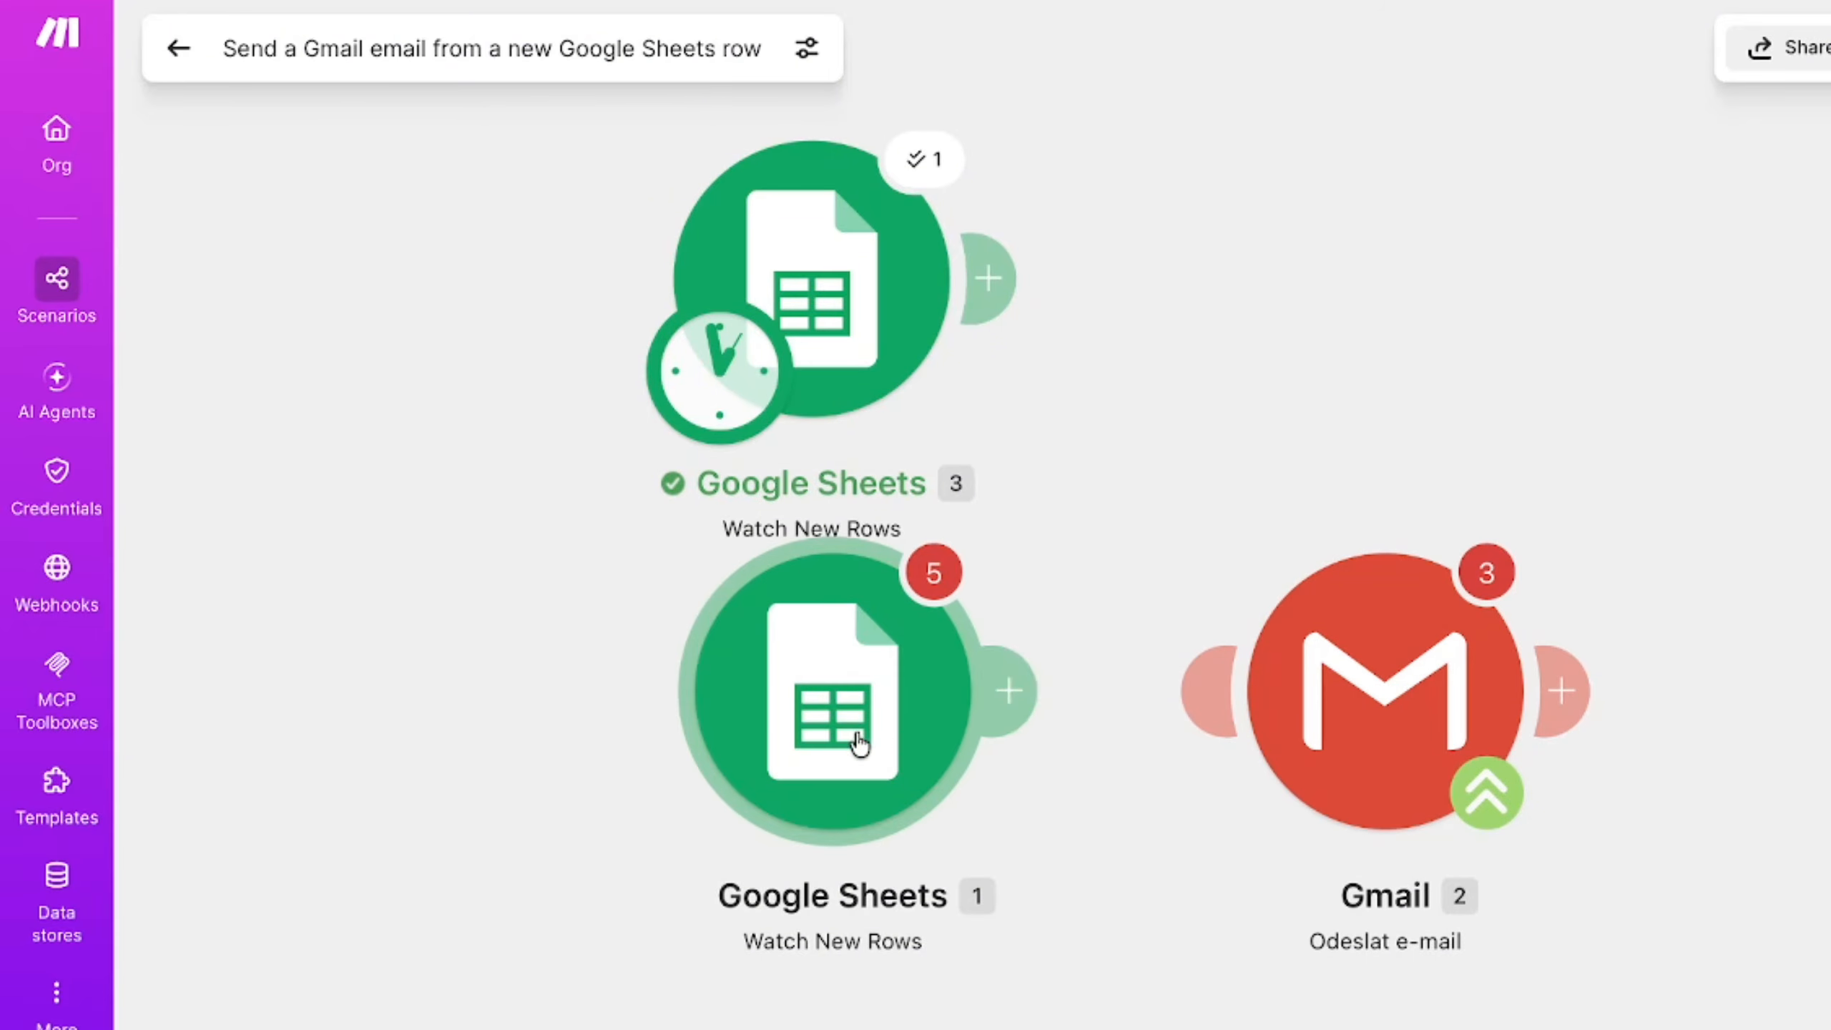
left_click_drag(859, 742, 552, 734)
mouse_move(840, 280)
left_mouse_down()
mouse_move(879, 280)
mouse_move(834, 264)
left_mouse_up()
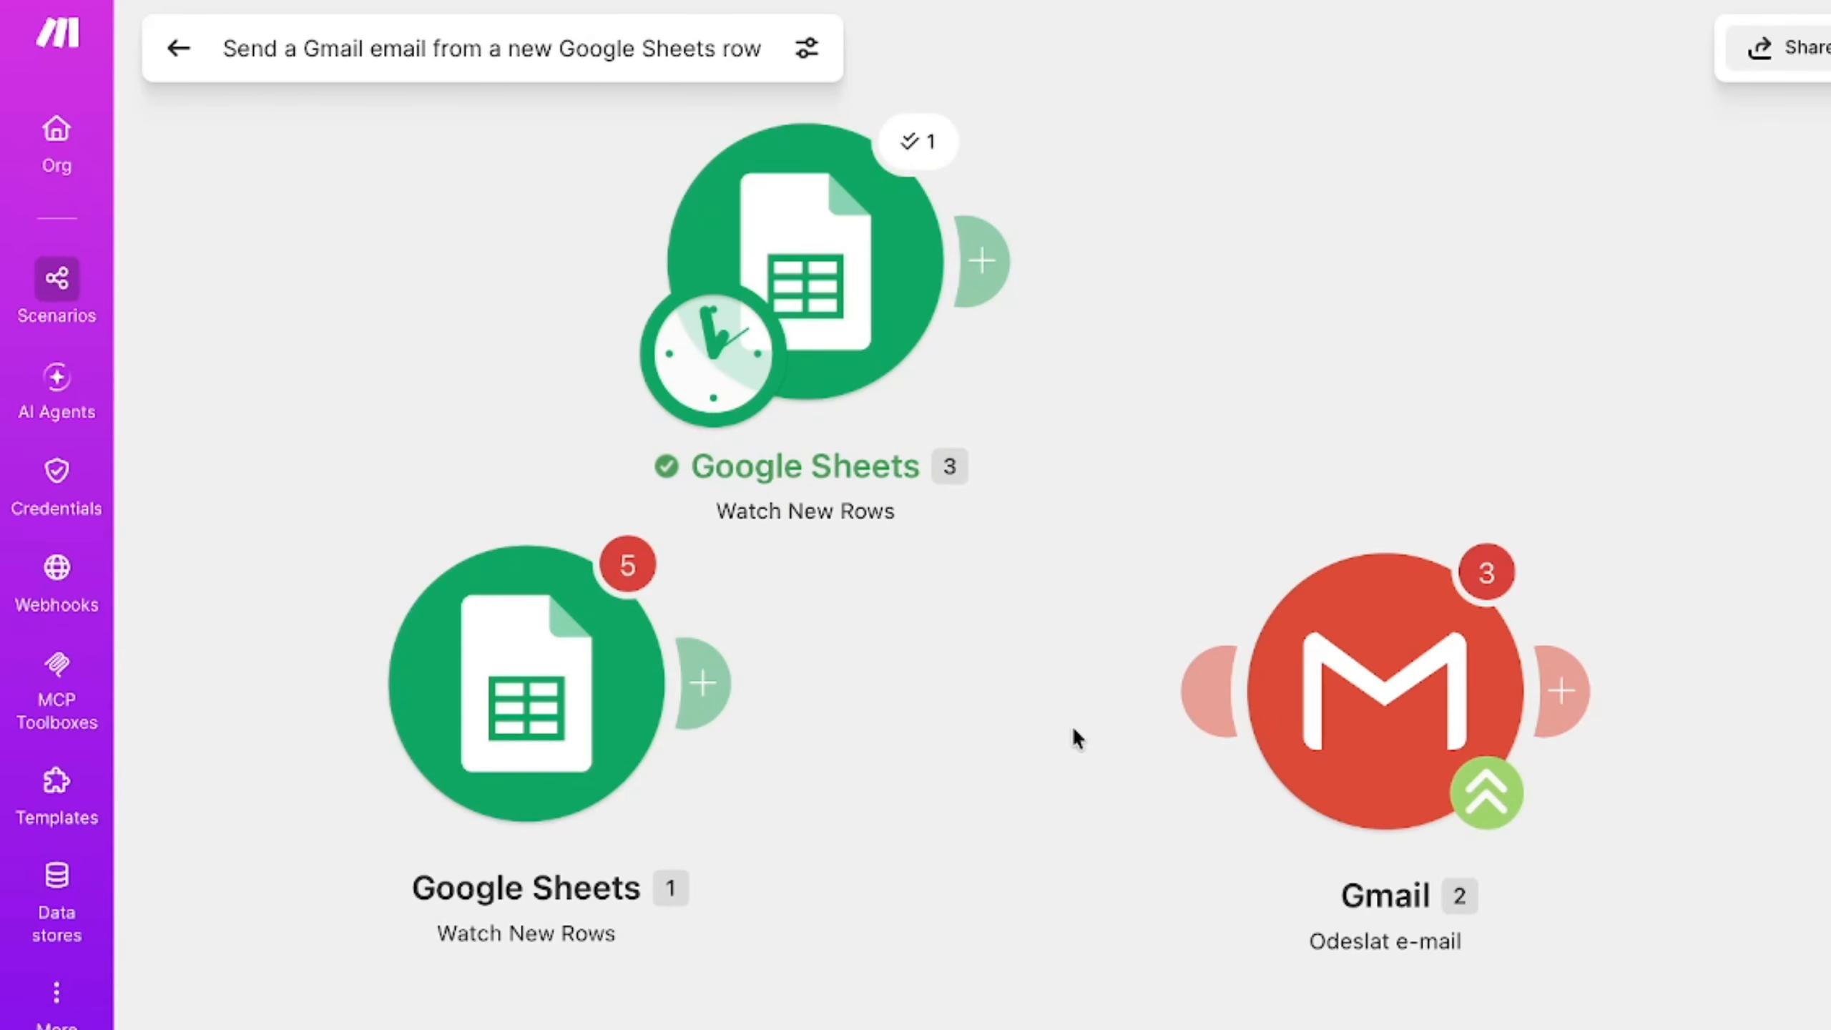
- Add a Gmail Send an email module connected to the new Google Sheets module
left_click(966, 368)
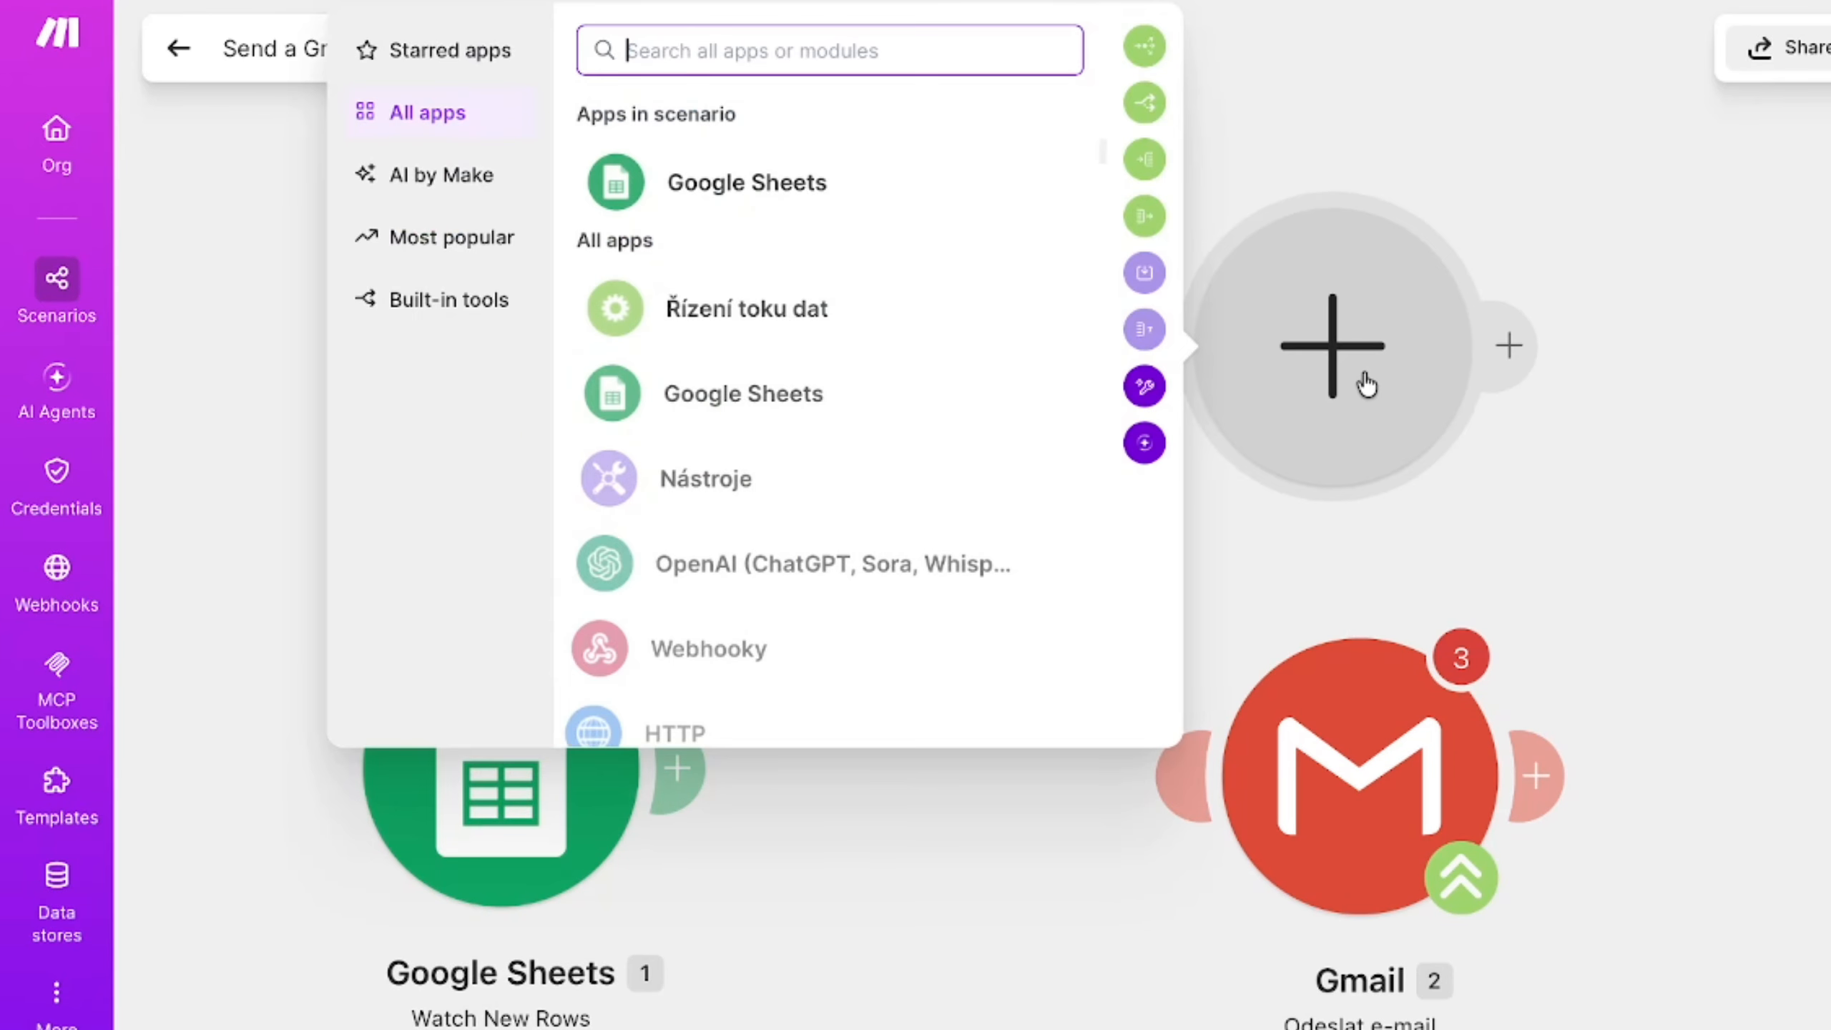
type("Gmail")
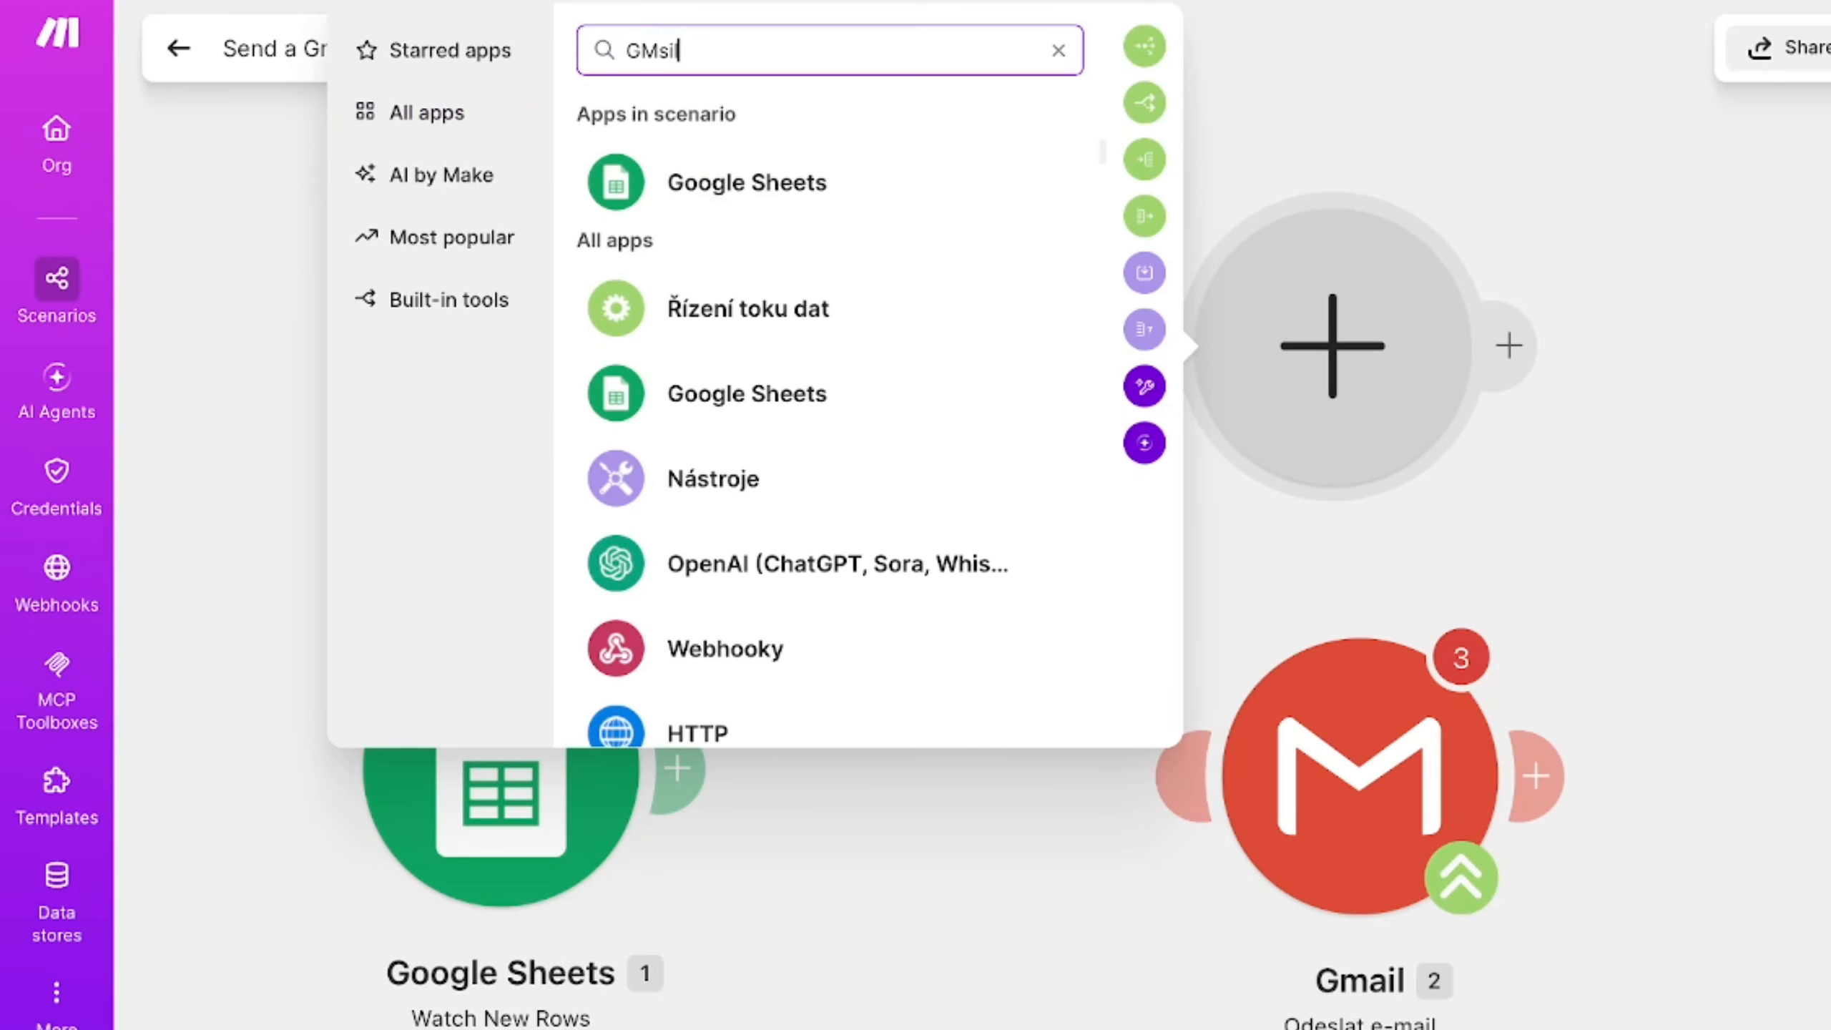
left_click(674, 253)
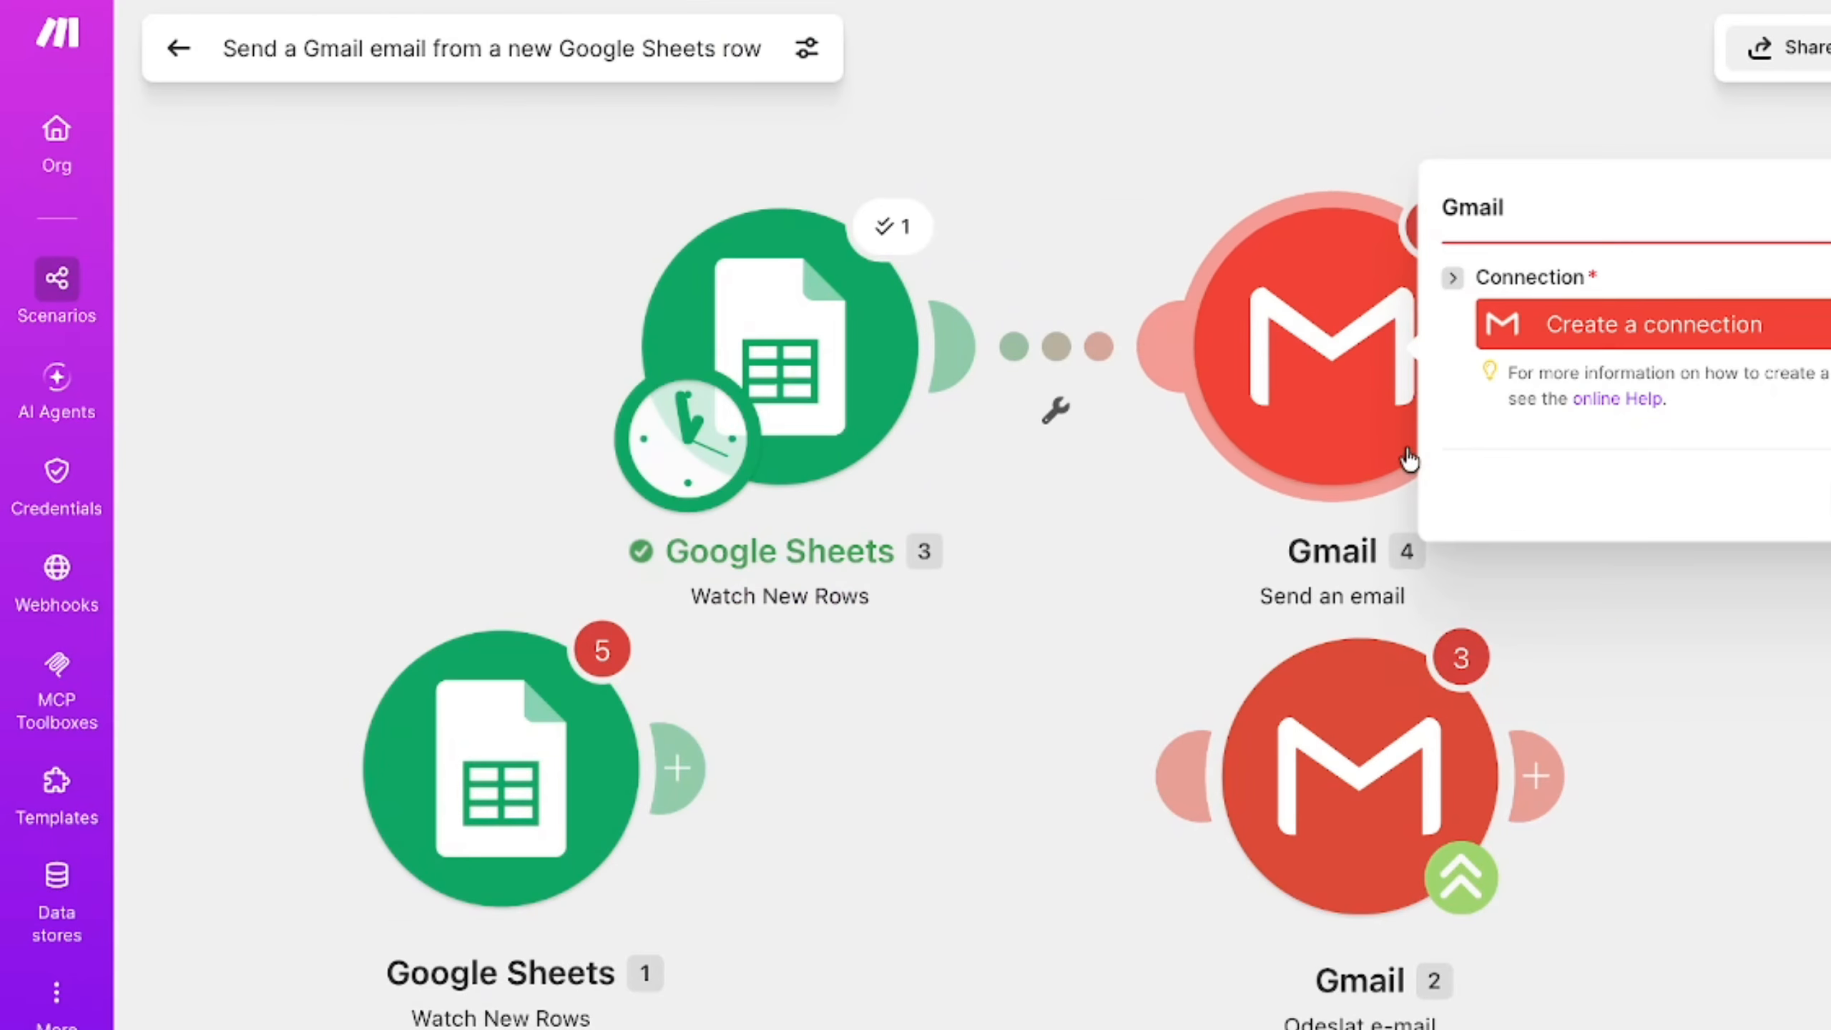
- Create a Gmail connection for the Send an email module and authorize Make with the same Google account
left_click(1644, 324)
left_click(1360, 613)
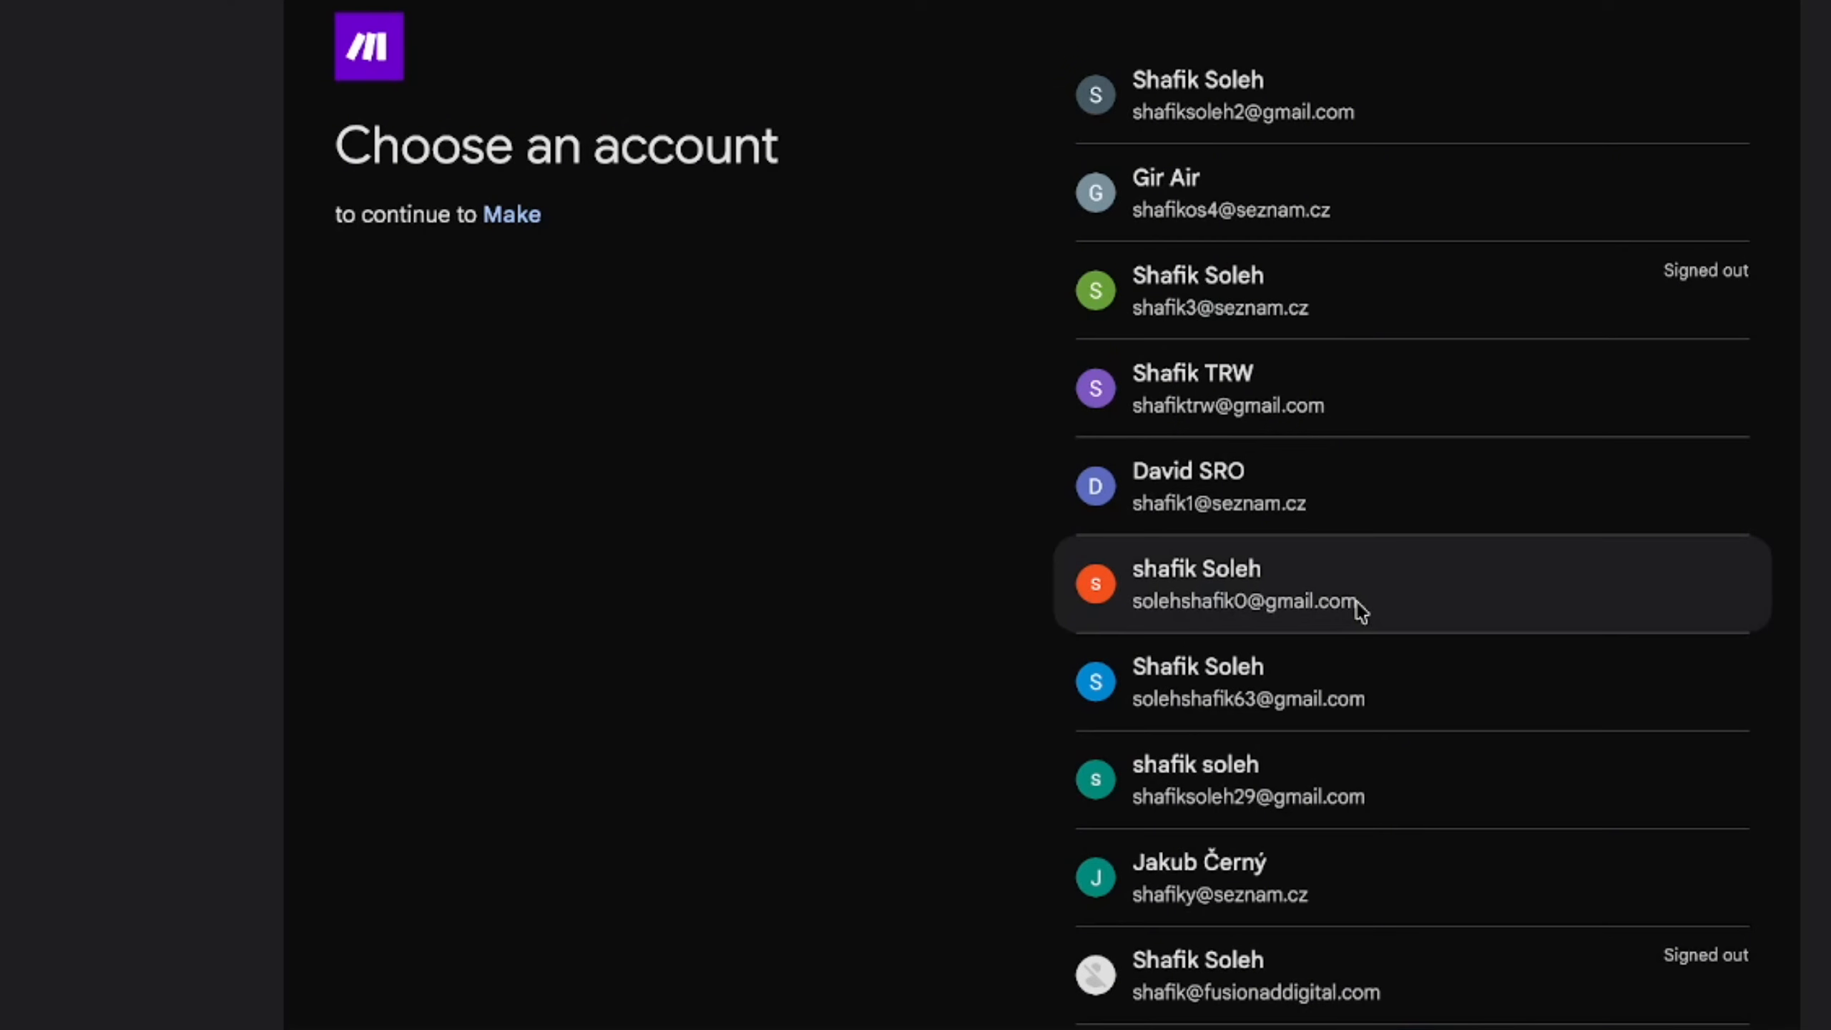
left_click(1146, 81)
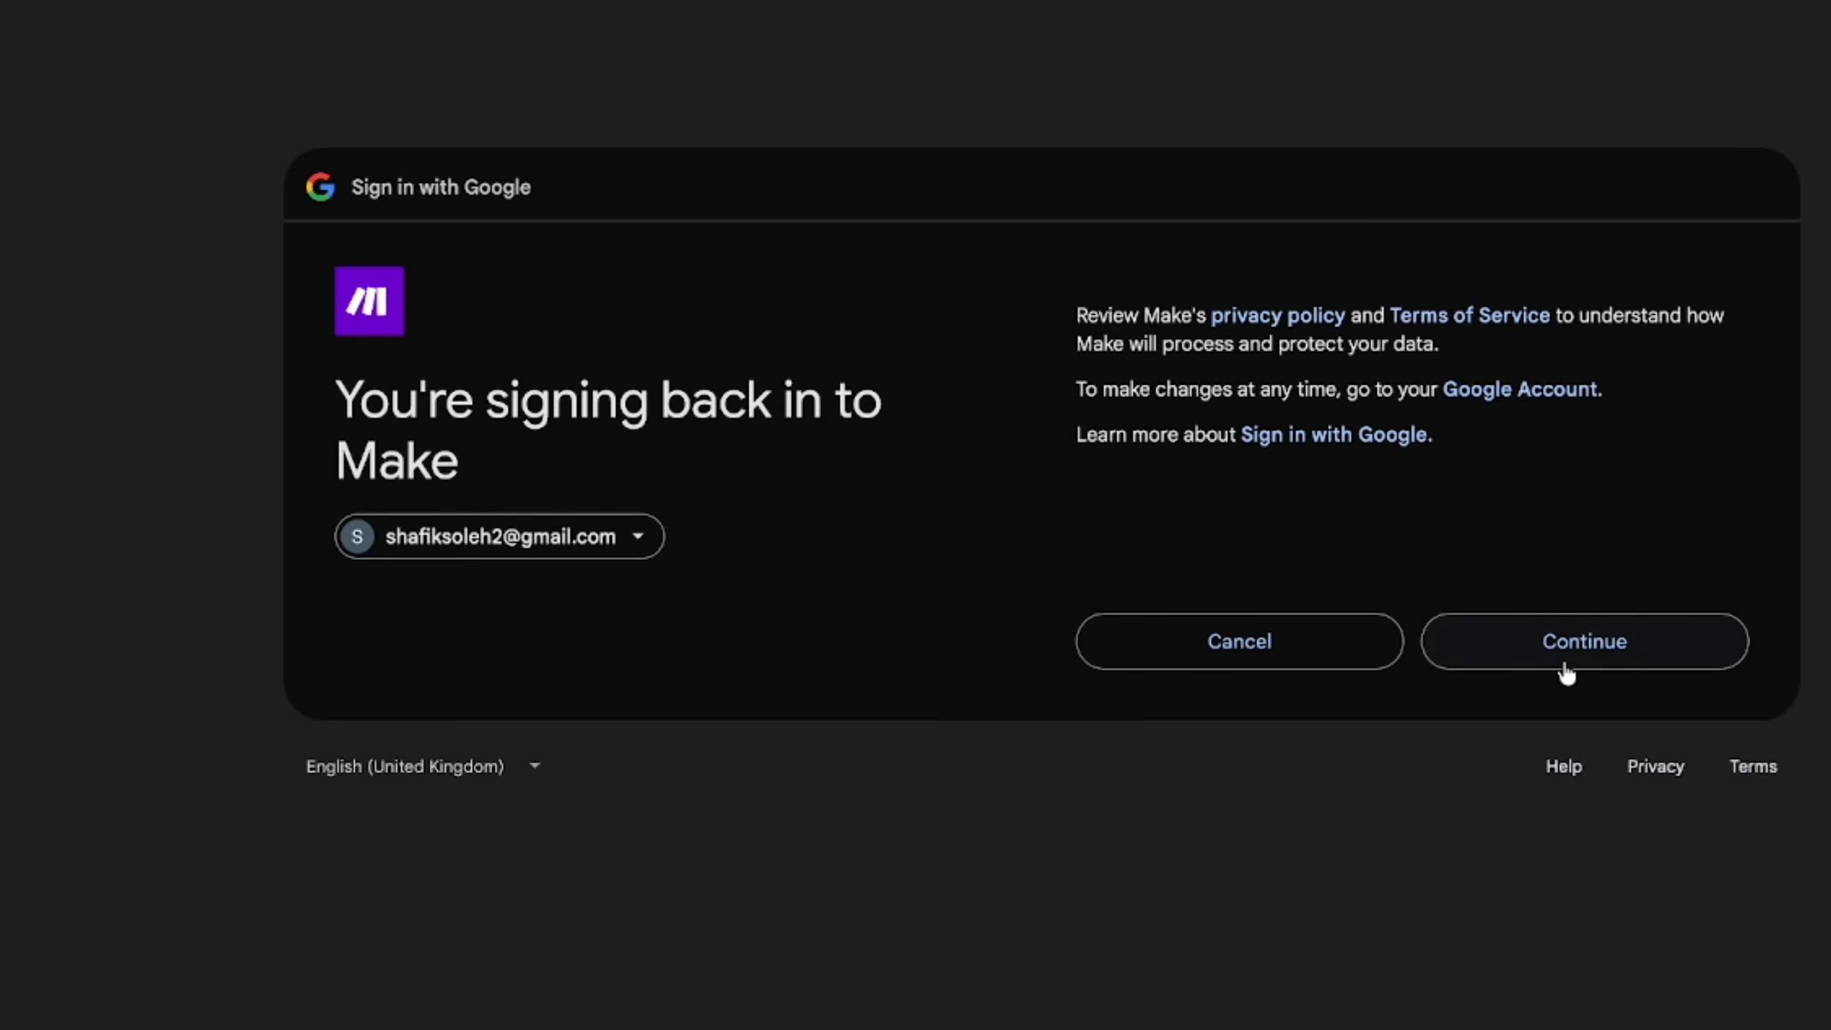
left_click(1566, 664)
left_click(1545, 714)
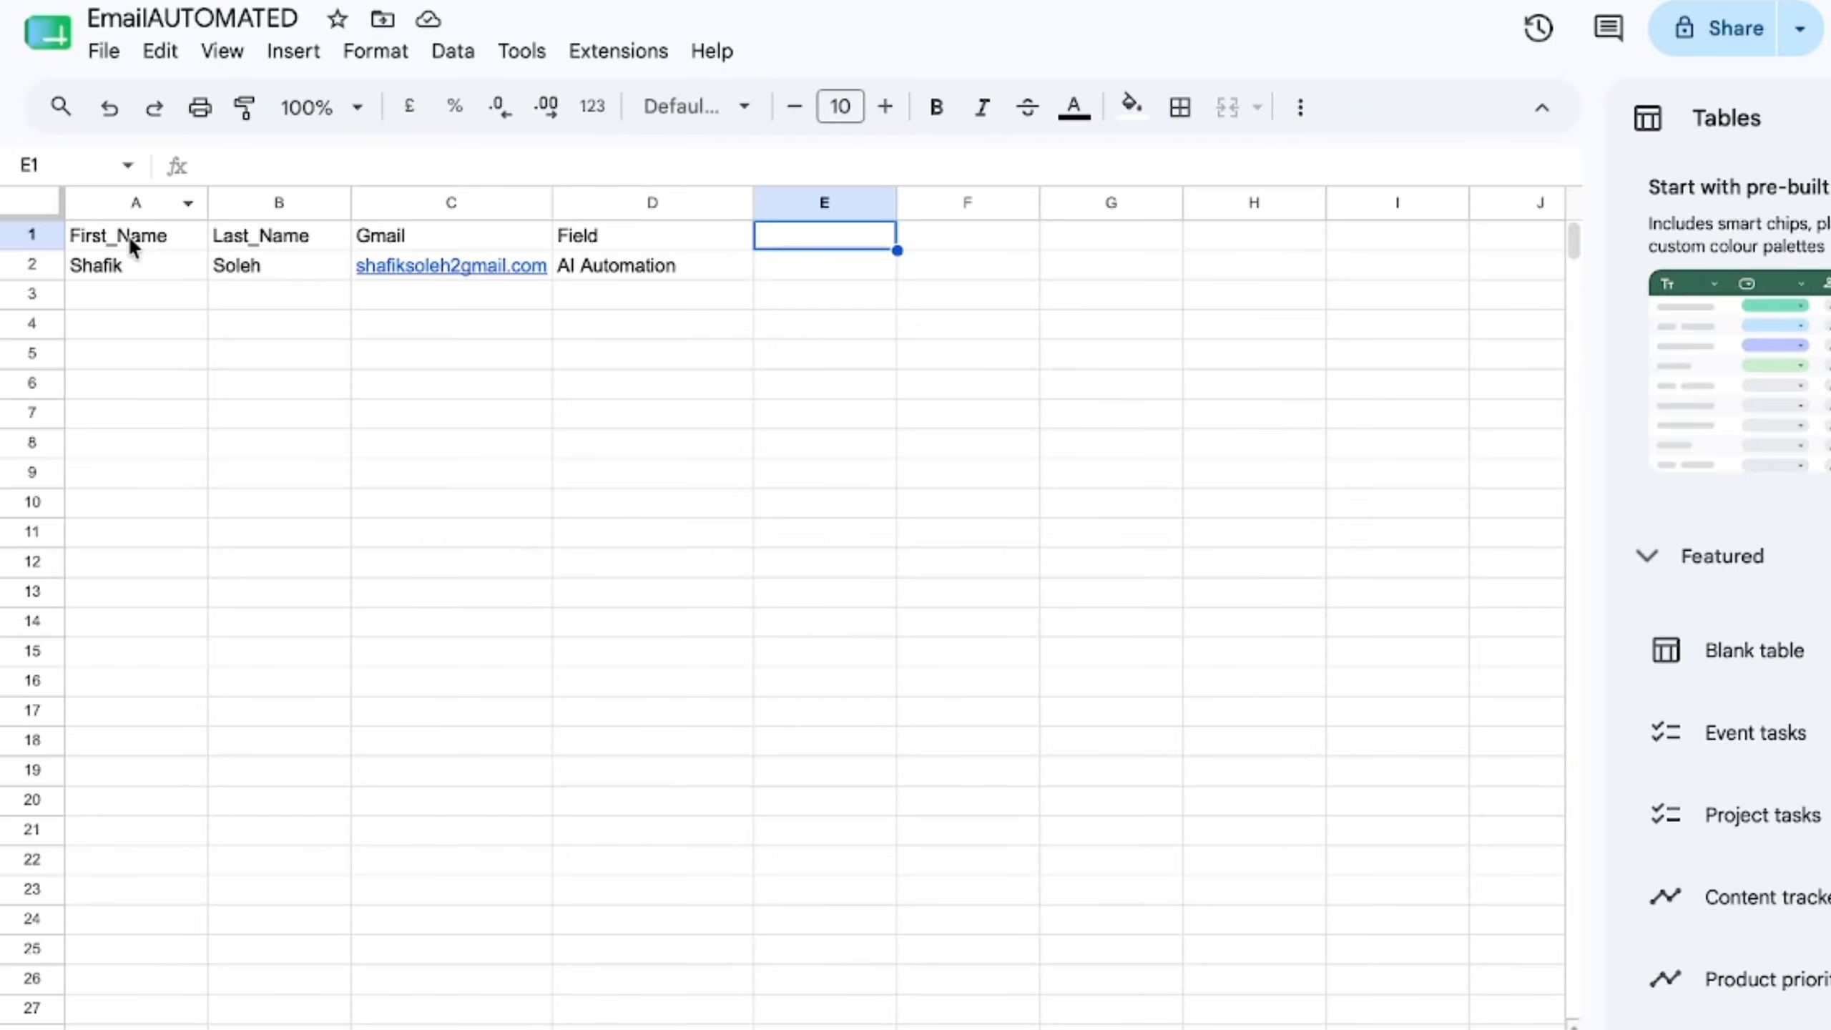
- Switch to the EmailAUTOMATED spreadsheet in Google Sheets and examine the First_Name, Last_Name, Gmail and Field column headers
left_click(129, 236)
left_click(223, 241)
left_click(413, 234)
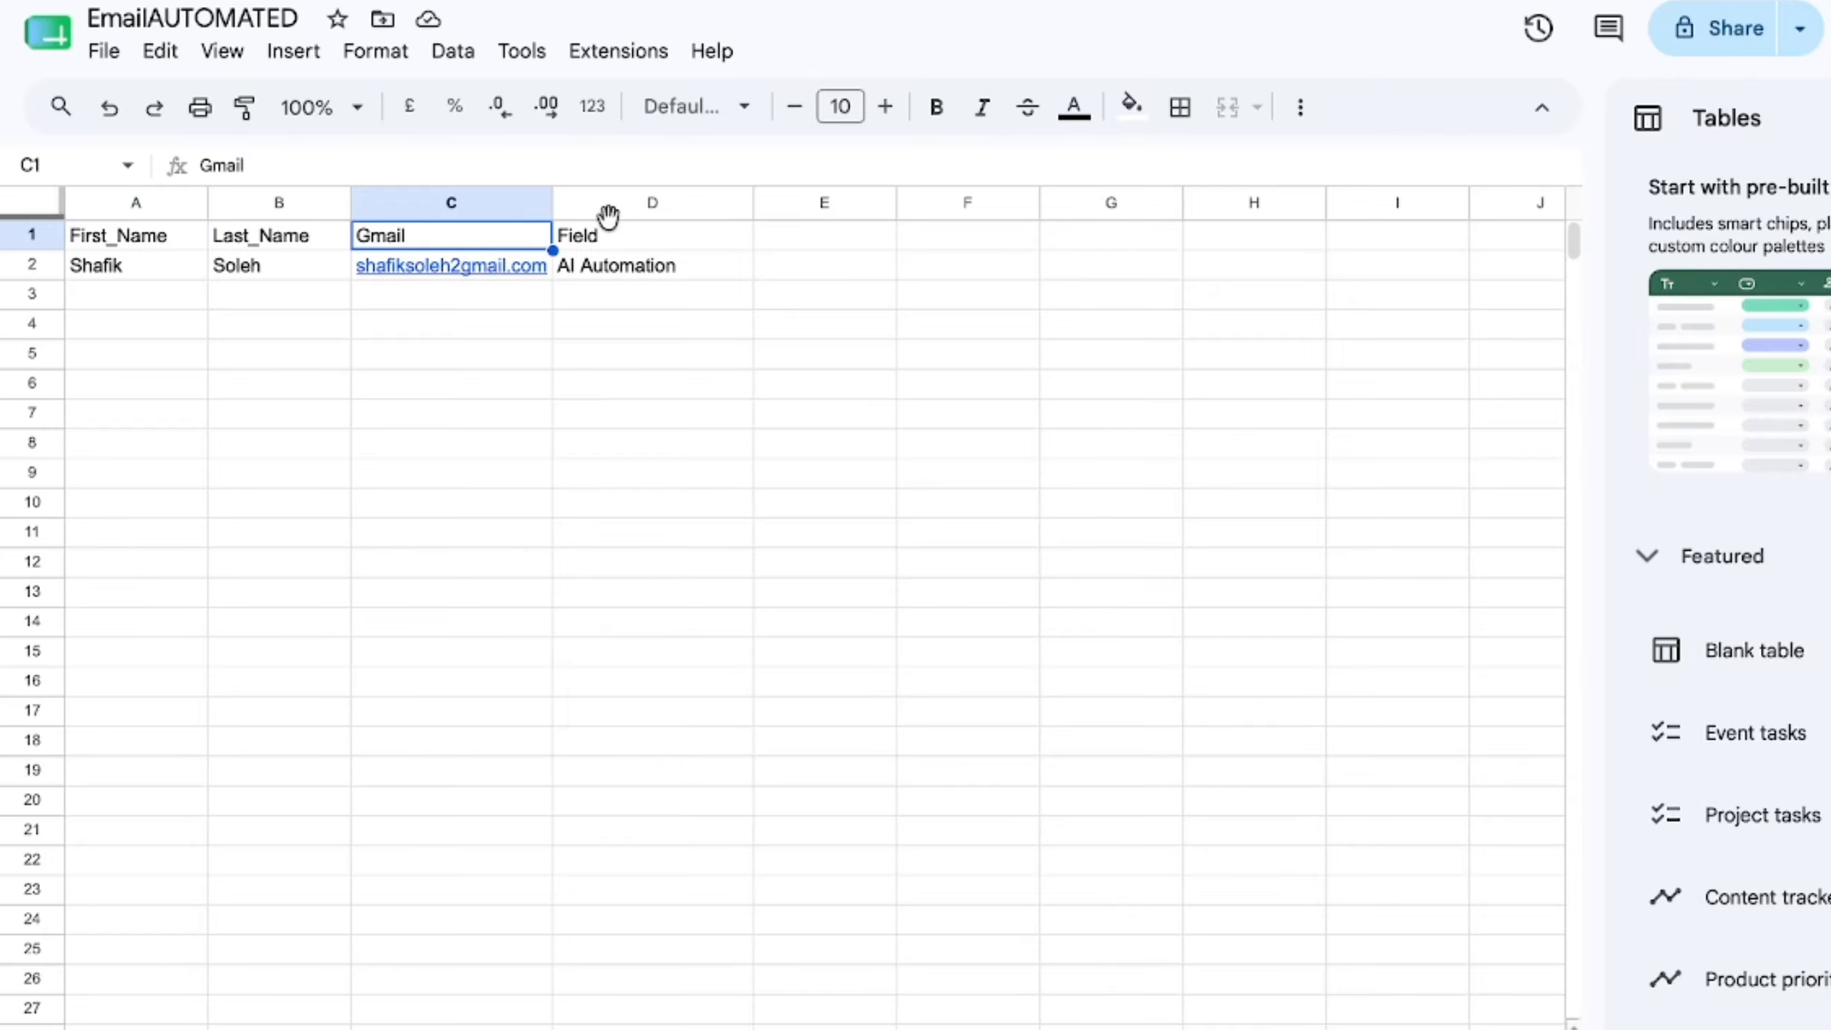
left_click(604, 237)
left_click(461, 243)
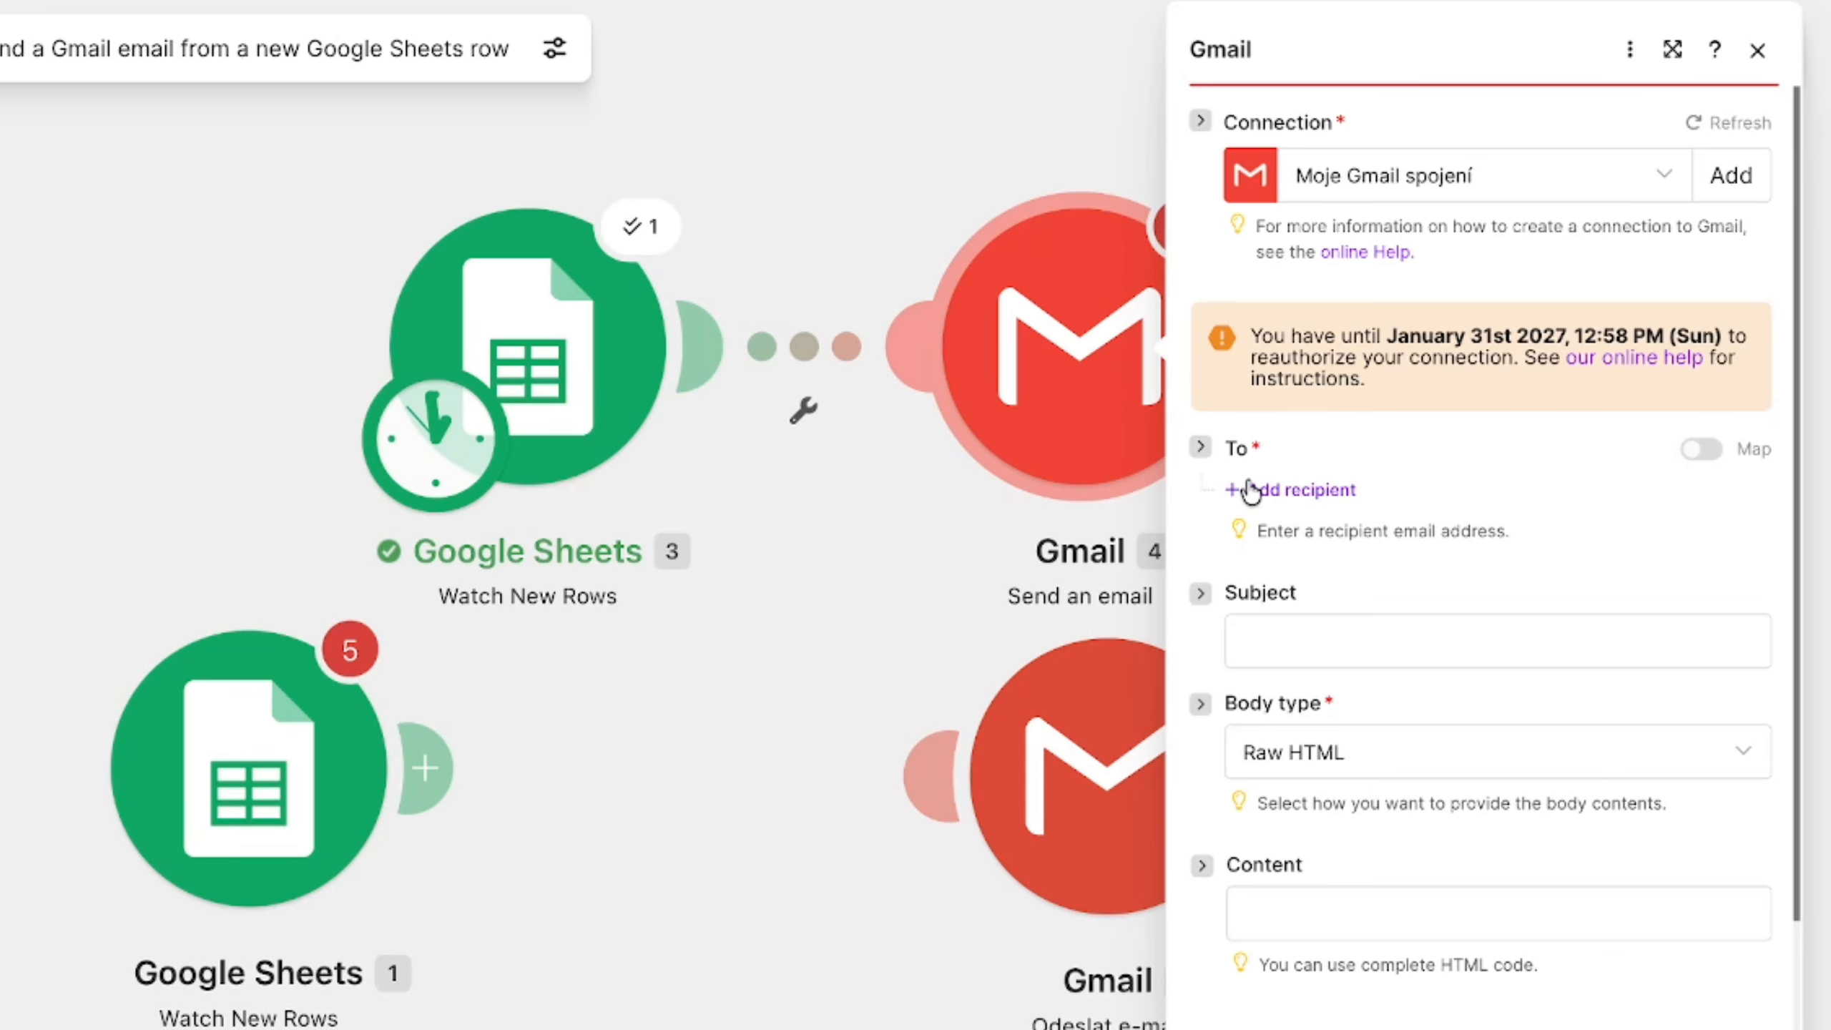
- Back in Make, add a recipient to the Gmail module and map its email address to the Gmail (C) column
left_click(1247, 493)
left_click(1291, 546)
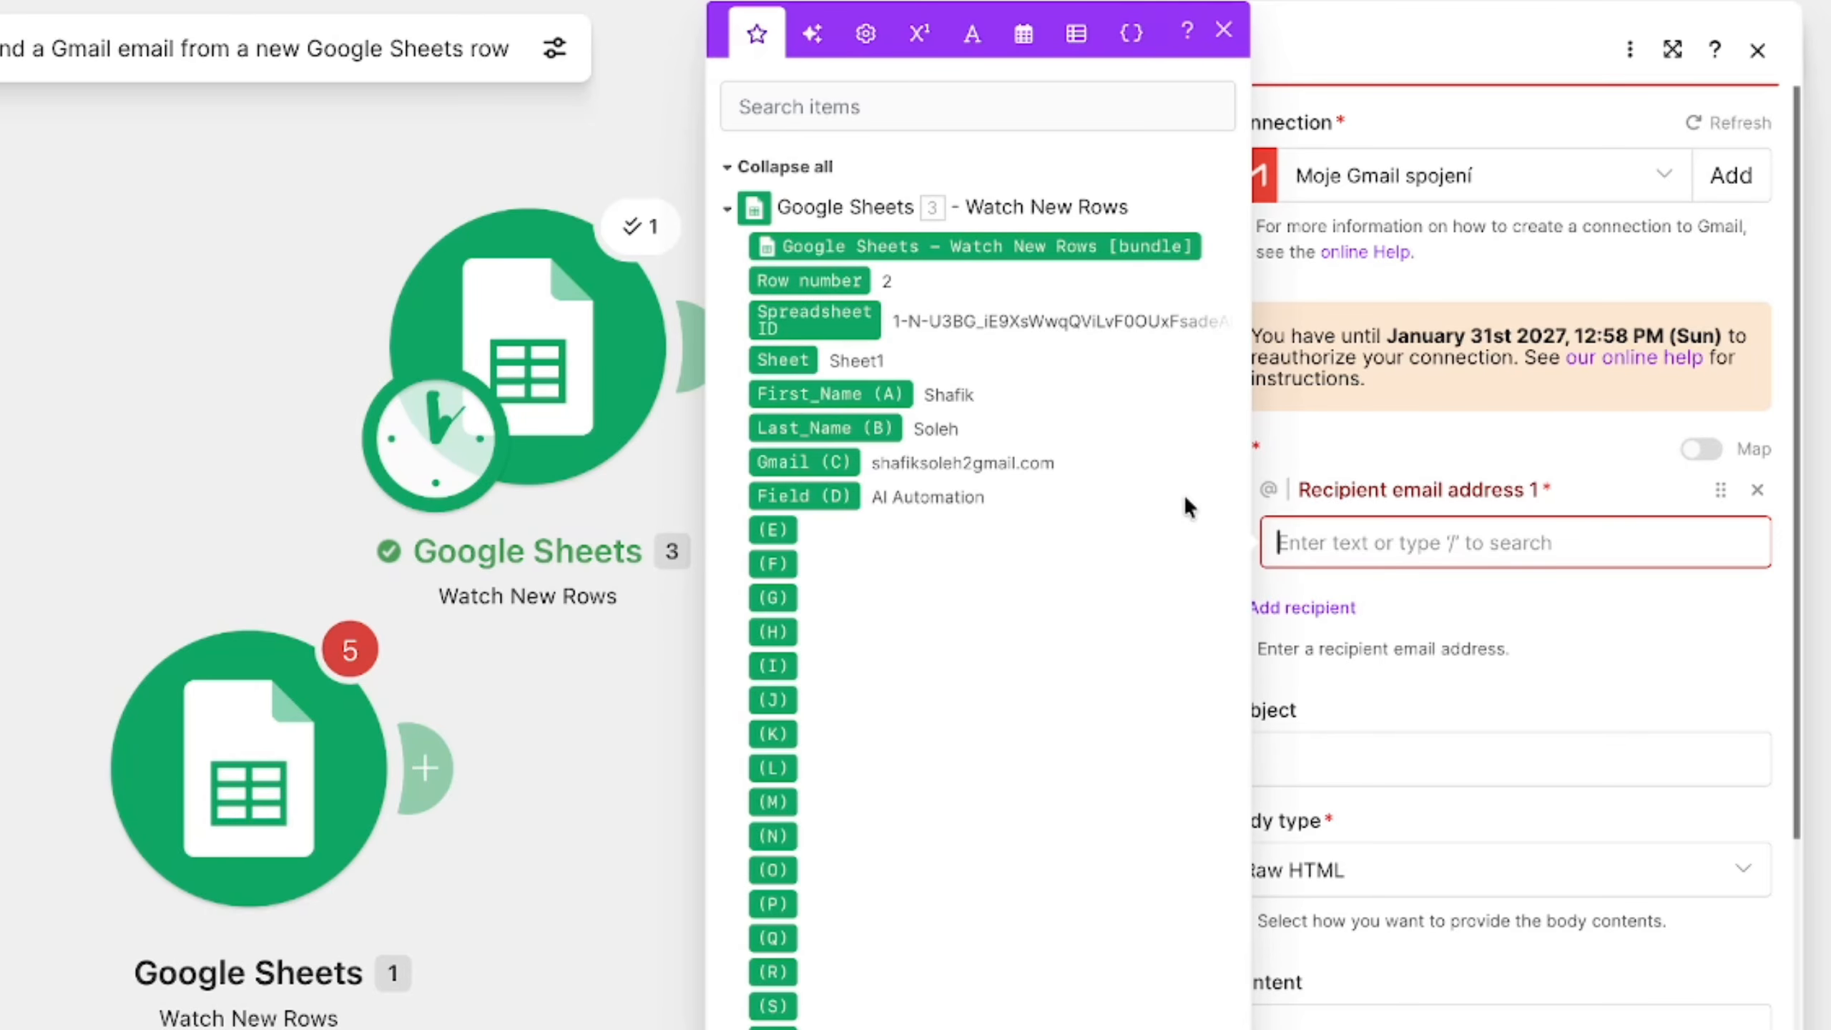
left_click_drag(798, 462, 1370, 545)
left_click(1600, 649)
- Set the subject of the Gmail module's email to Hello
scroll(1600, 649, "down", 3)
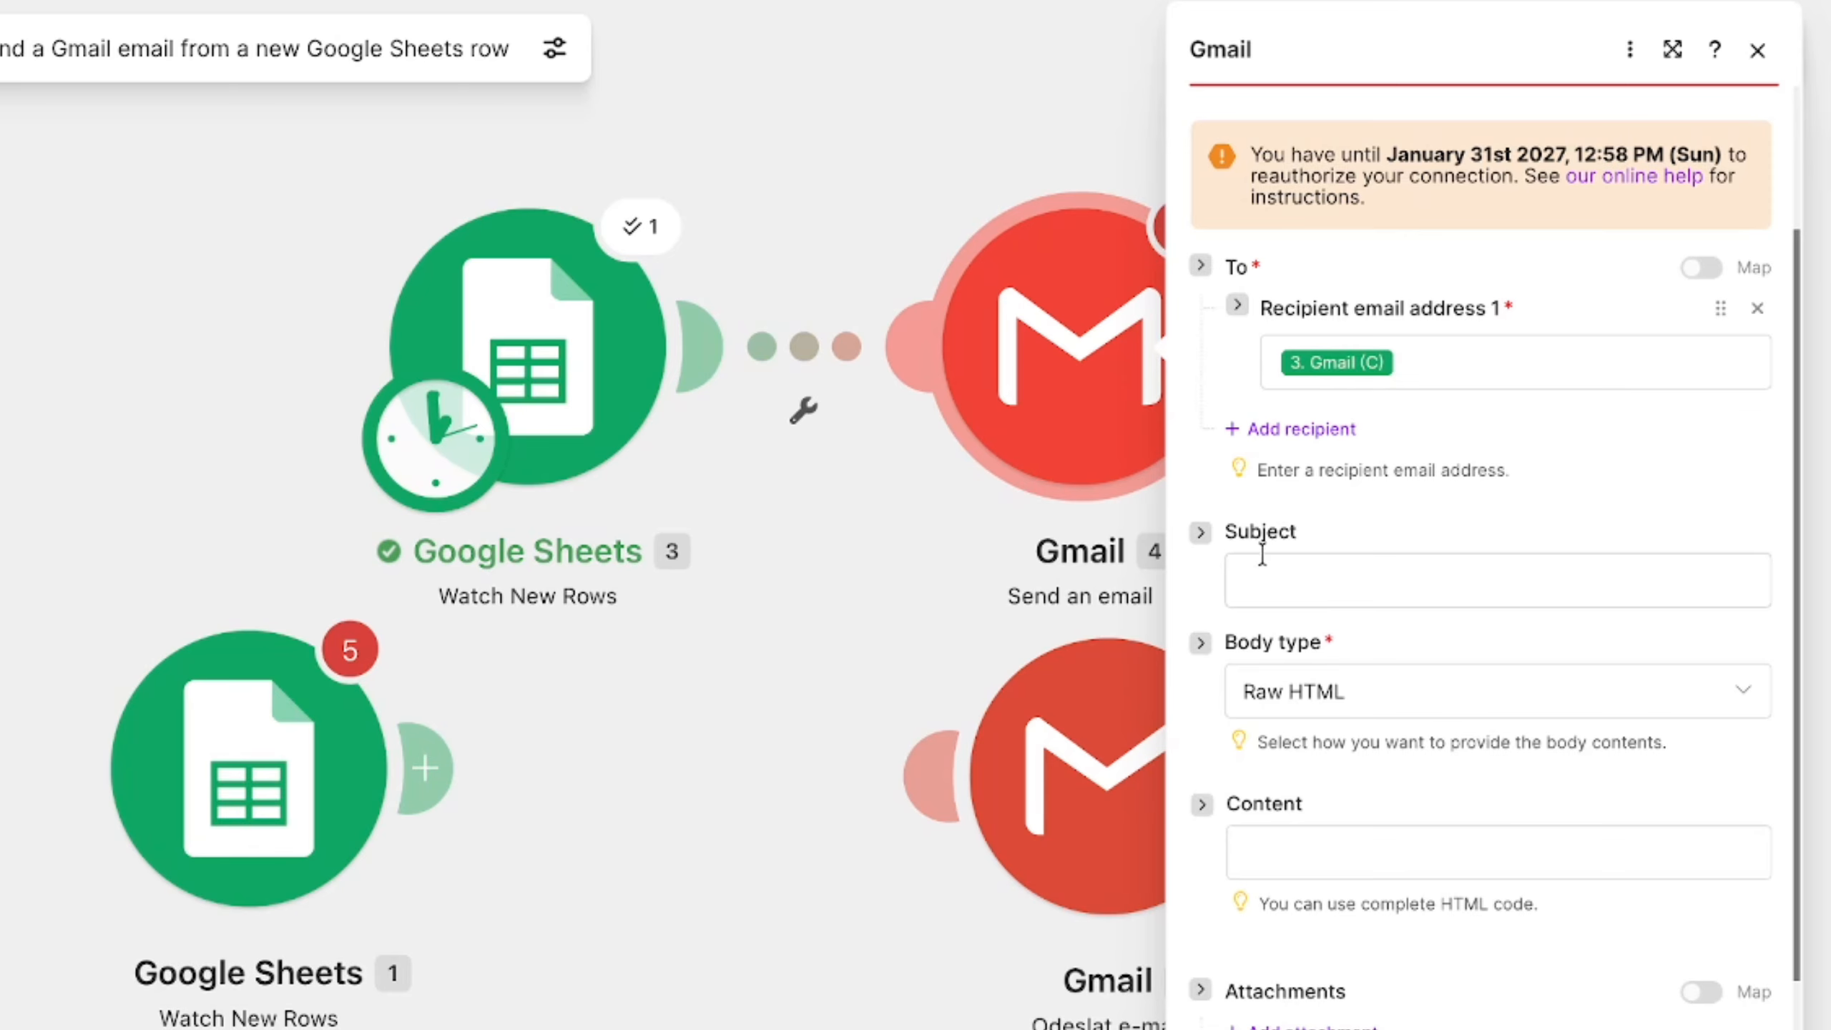
left_click(1260, 581)
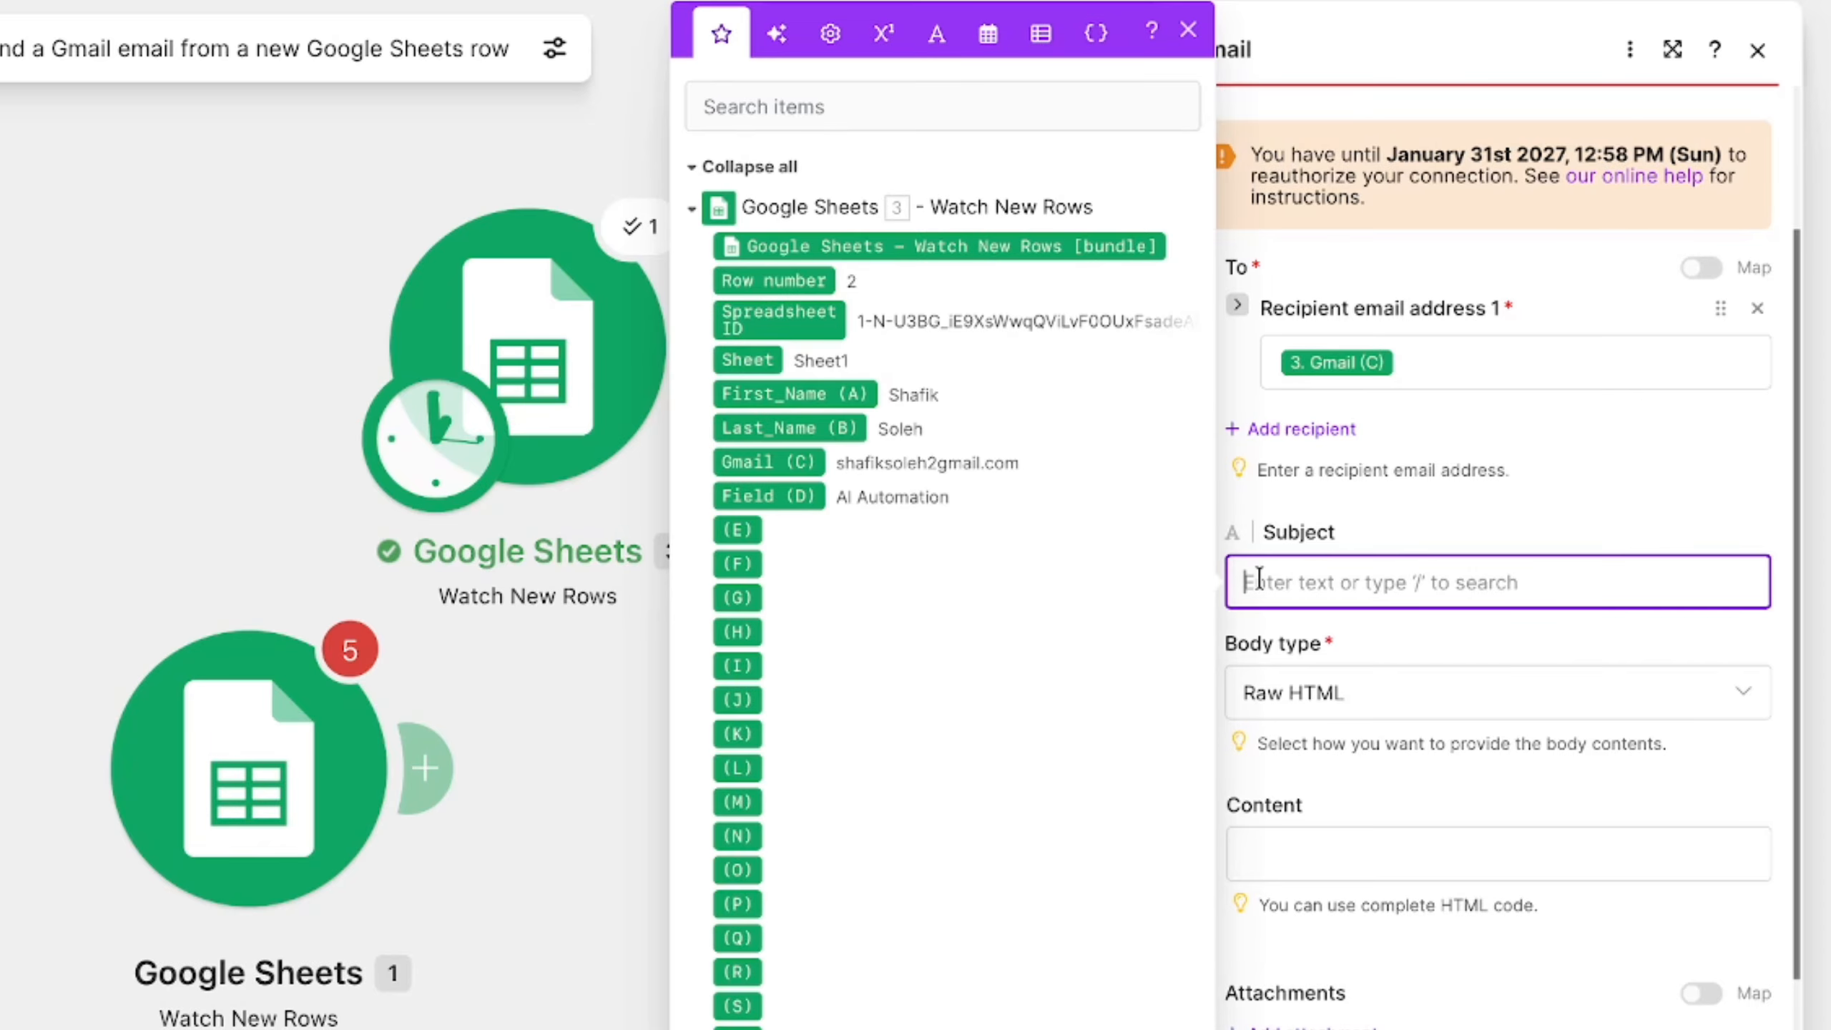
type("Hello")
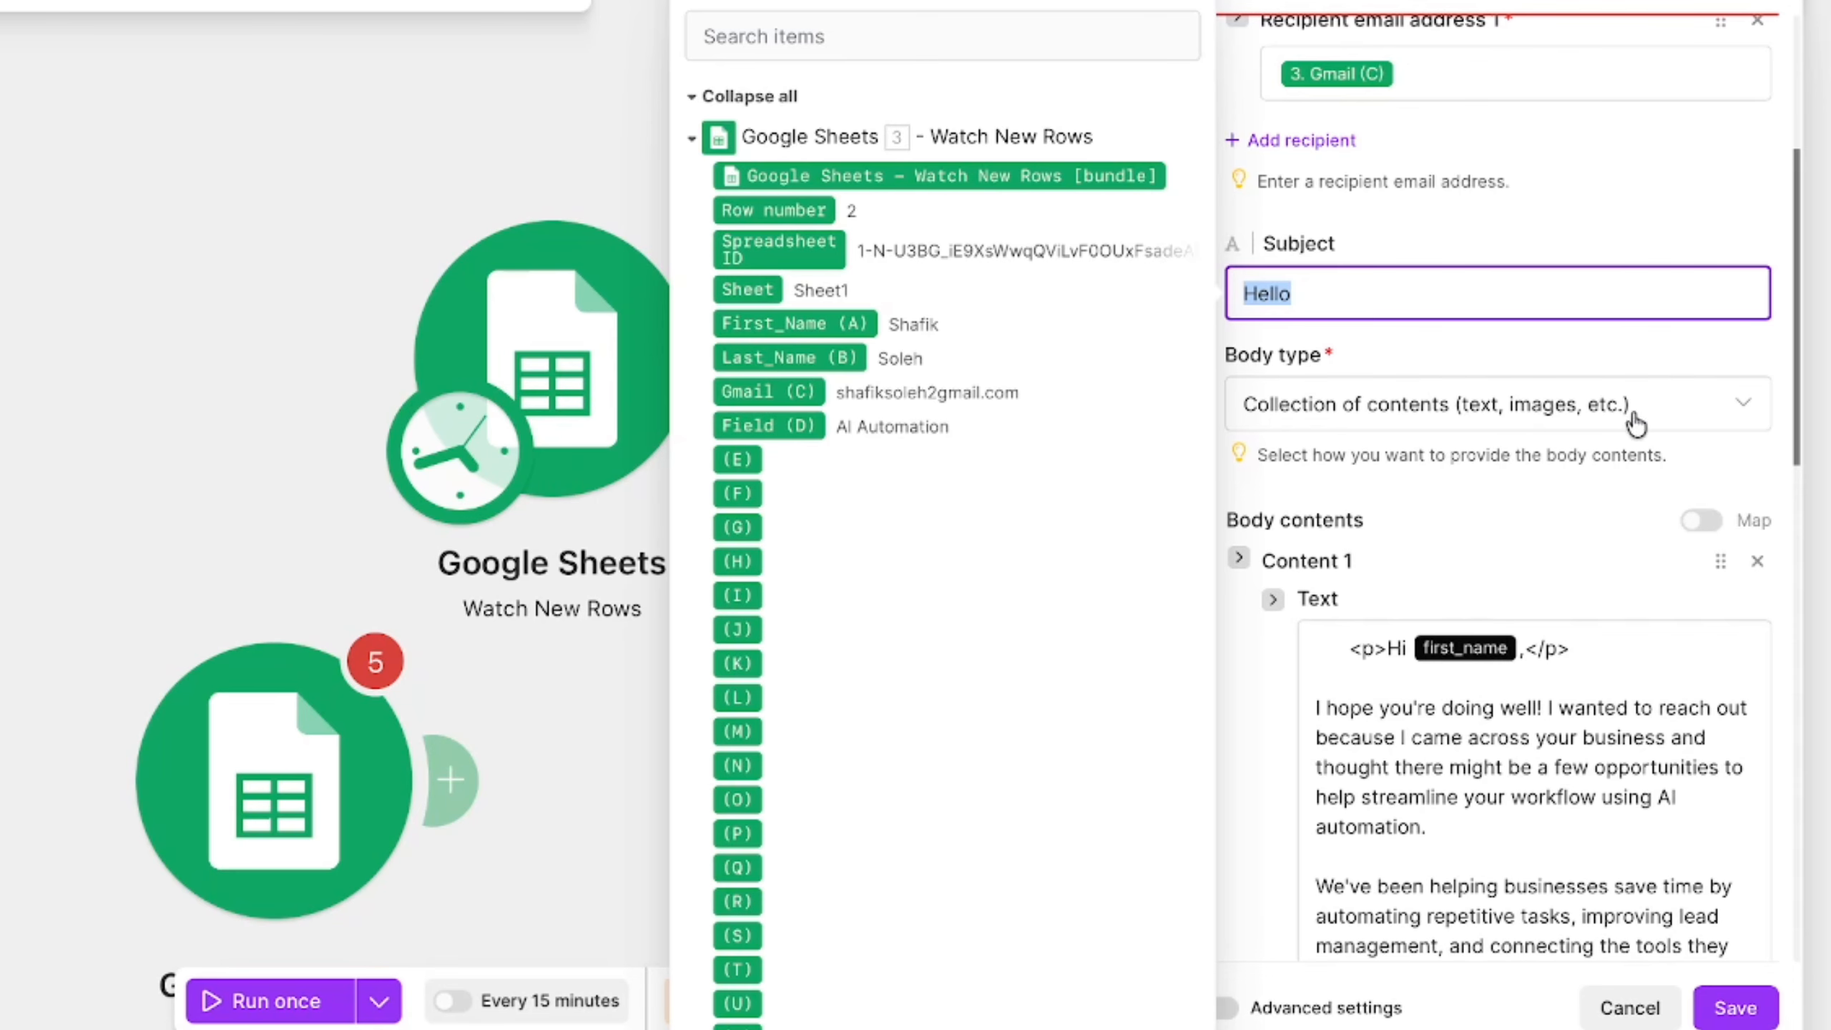
- Remove the <p> and </p> tags around the greeting line in the Content 1 text of the email body
scroll(1361, 438, "down", 2)
scroll(1368, 613, "down", 2)
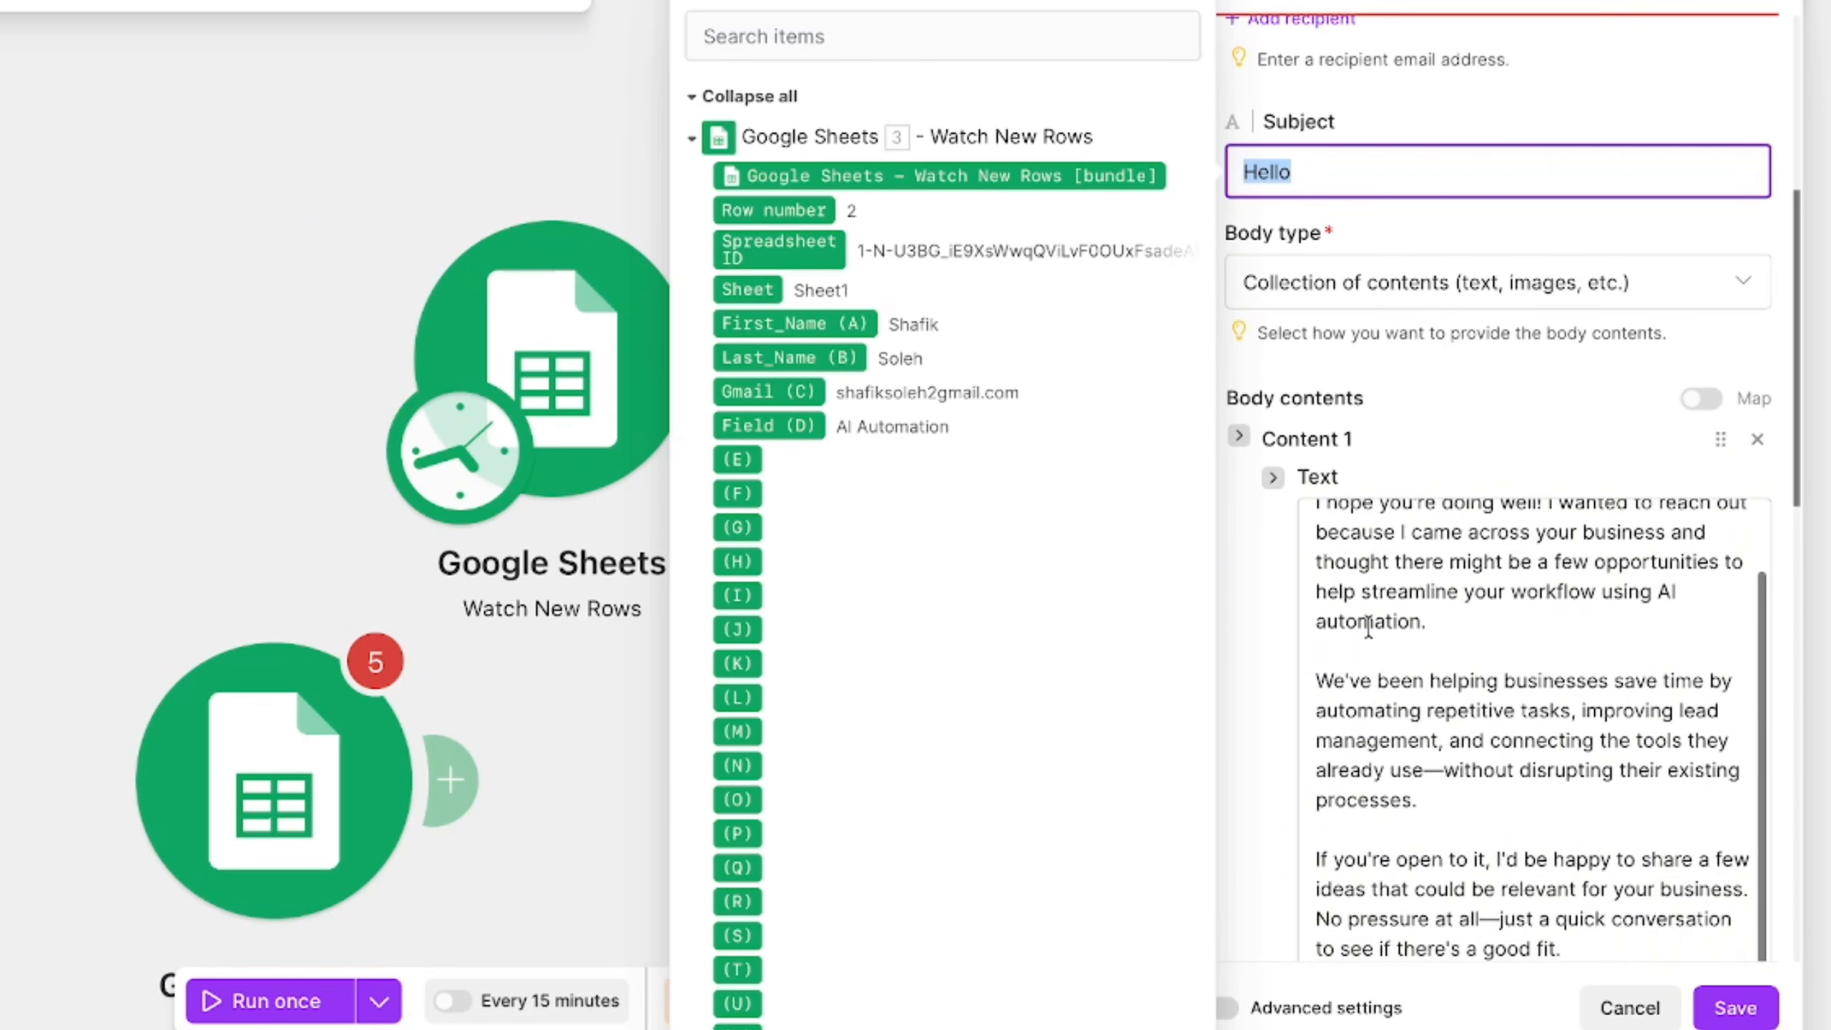
scroll(1370, 623, "up", 2)
key("BackSpace")
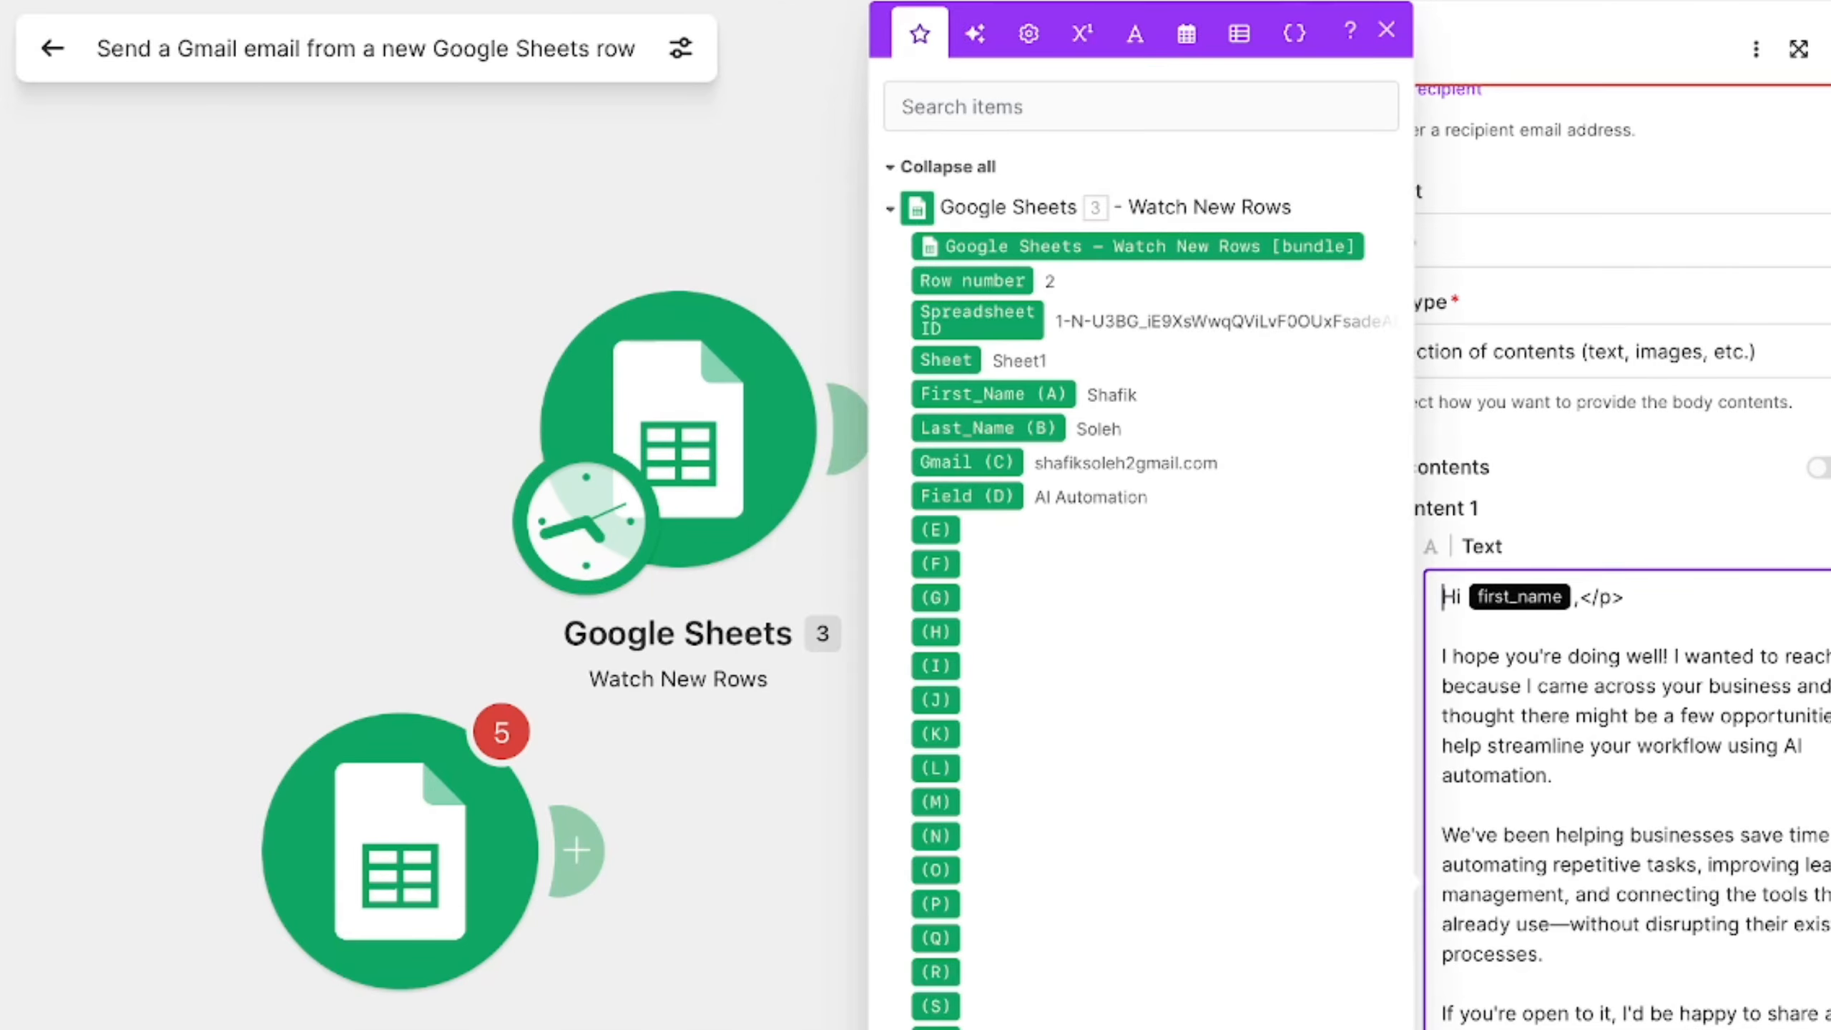
left_click_drag(1646, 597, 1594, 596)
key("BackSpace")
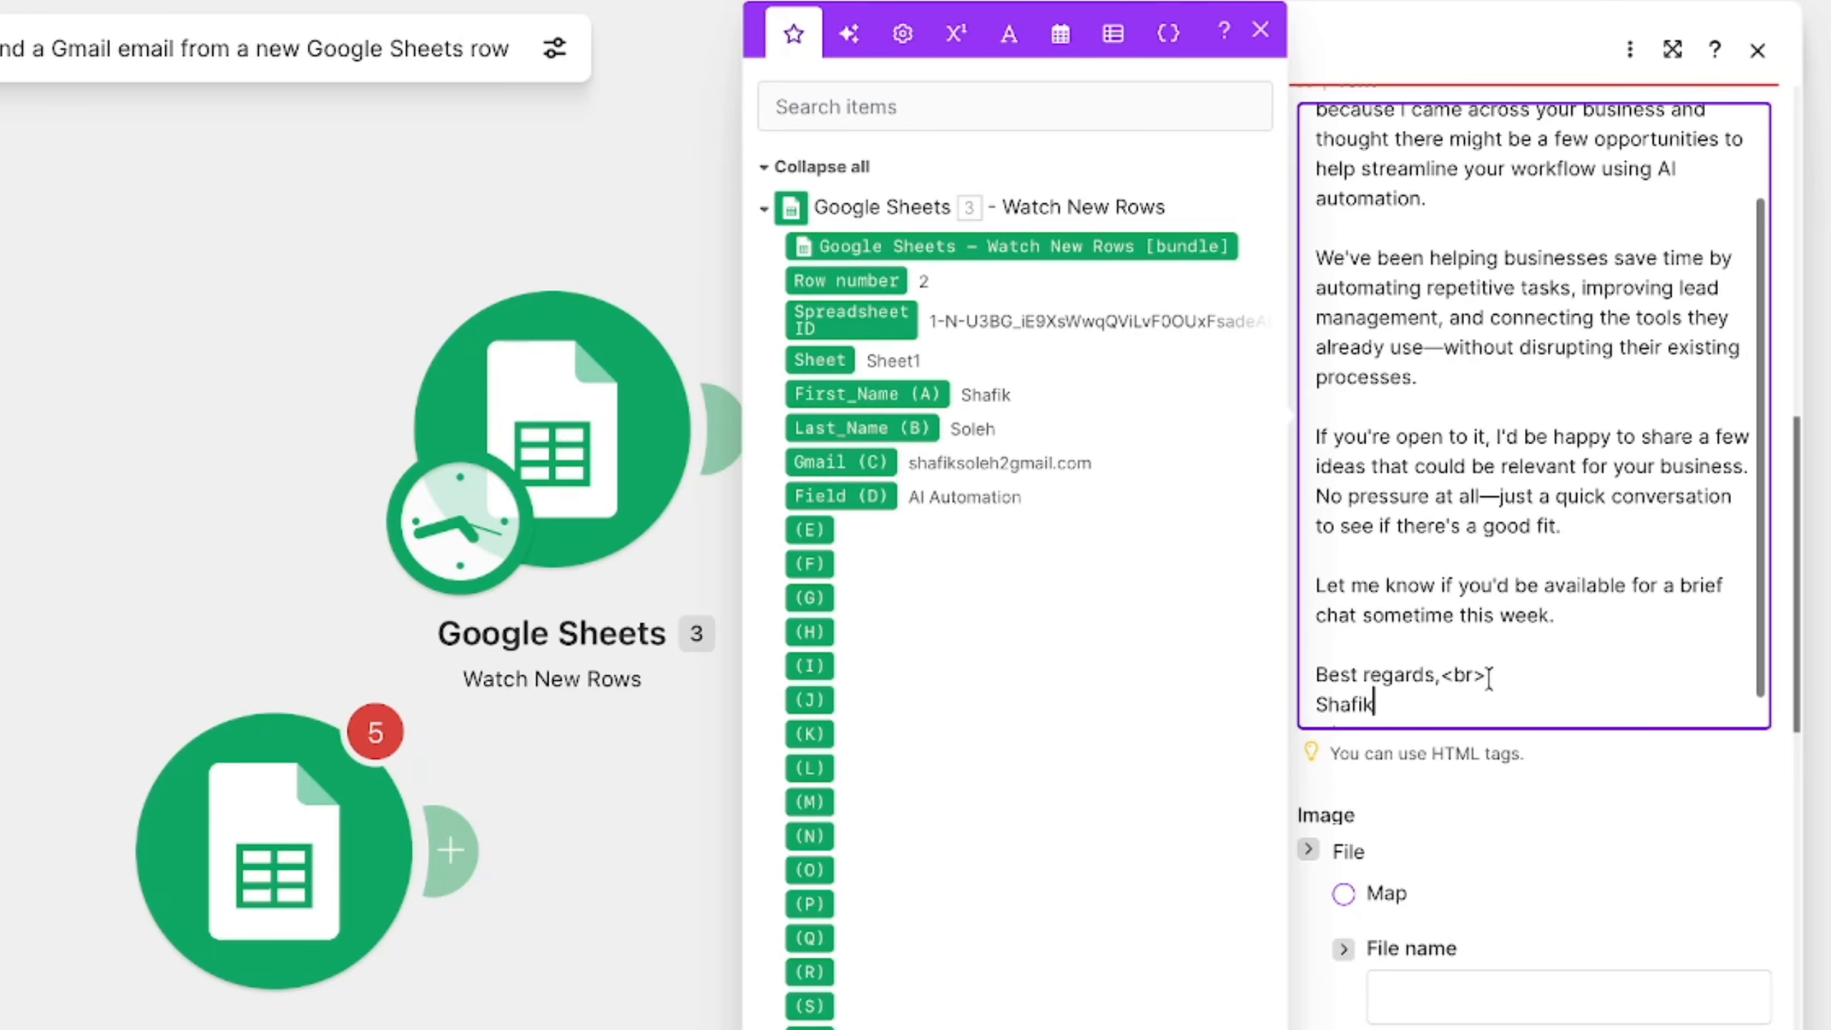
- Delete the <br> tag after "Best regards," and clean up the end of the email body below the signature
left_click_drag(1487, 675, 1441, 675)
key("BackSpace")
scroll(1449, 668, "down", 1)
scroll(1549, 500, "up", 5)
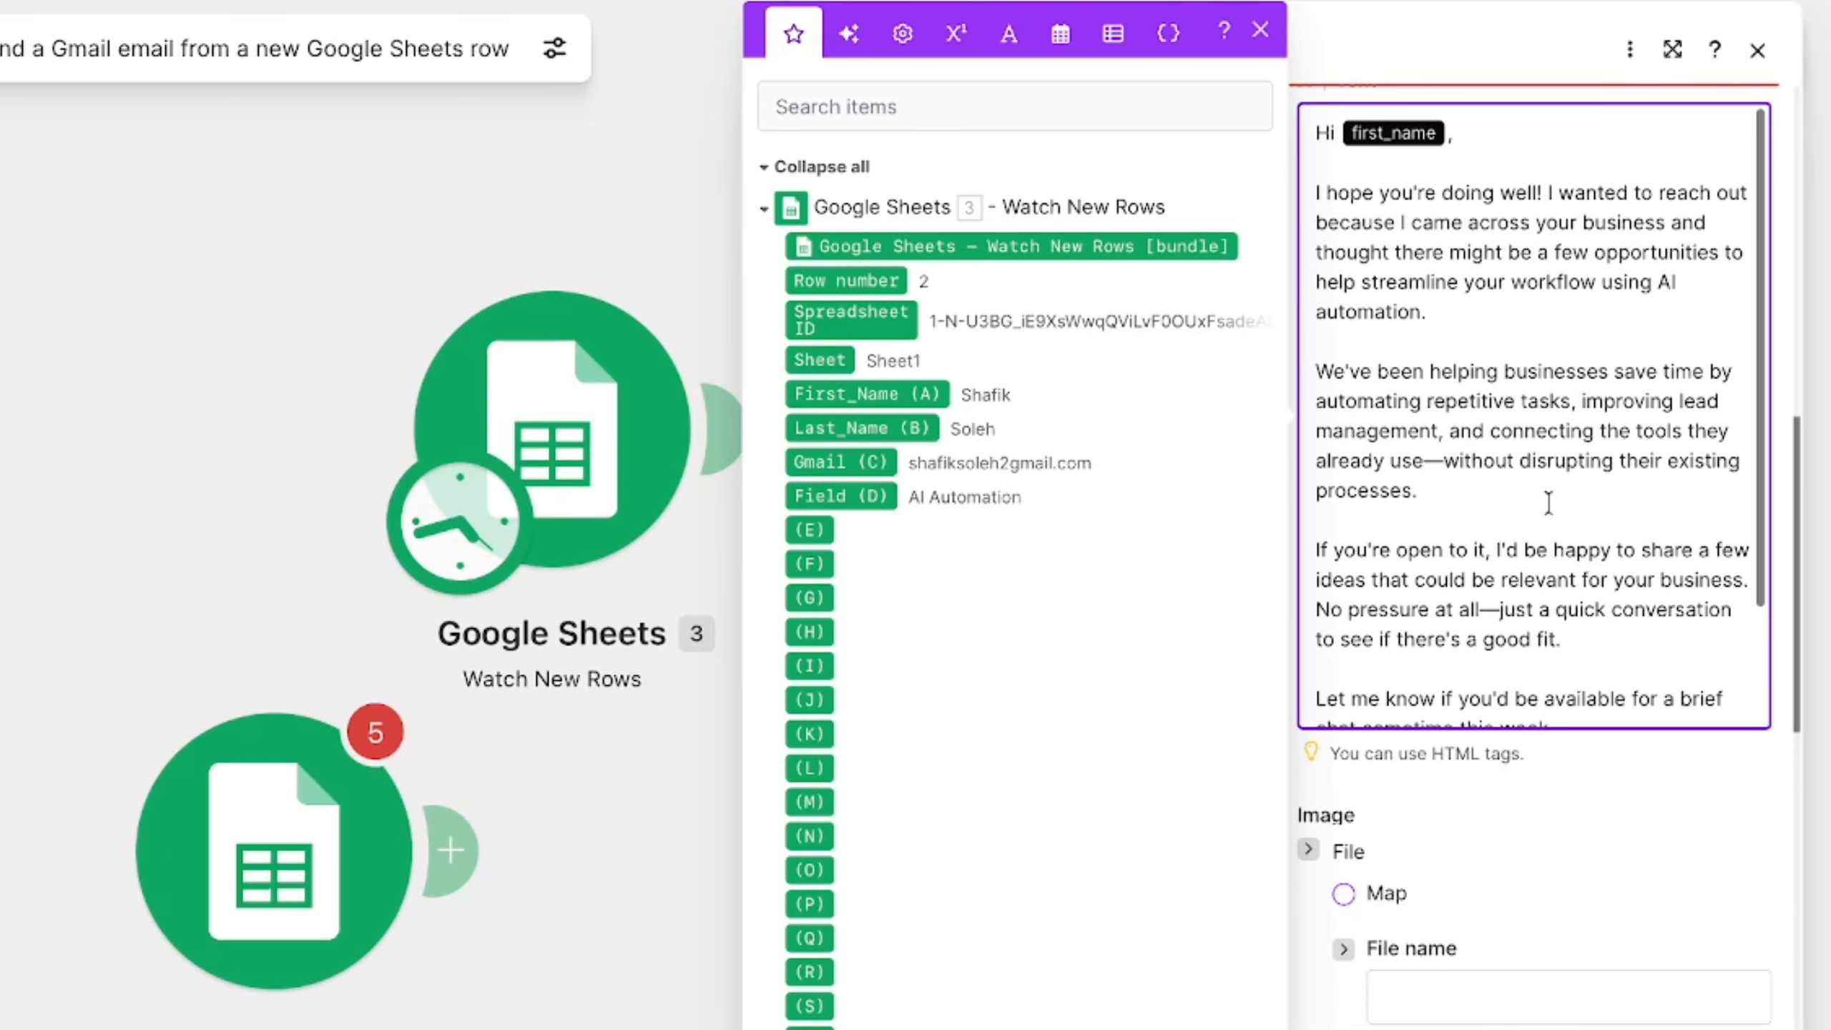
scroll(1549, 500, "down", 5)
scroll(1549, 500, "up", 1)
left_click_drag(1391, 701, 1268, 701)
key("BackSpace")
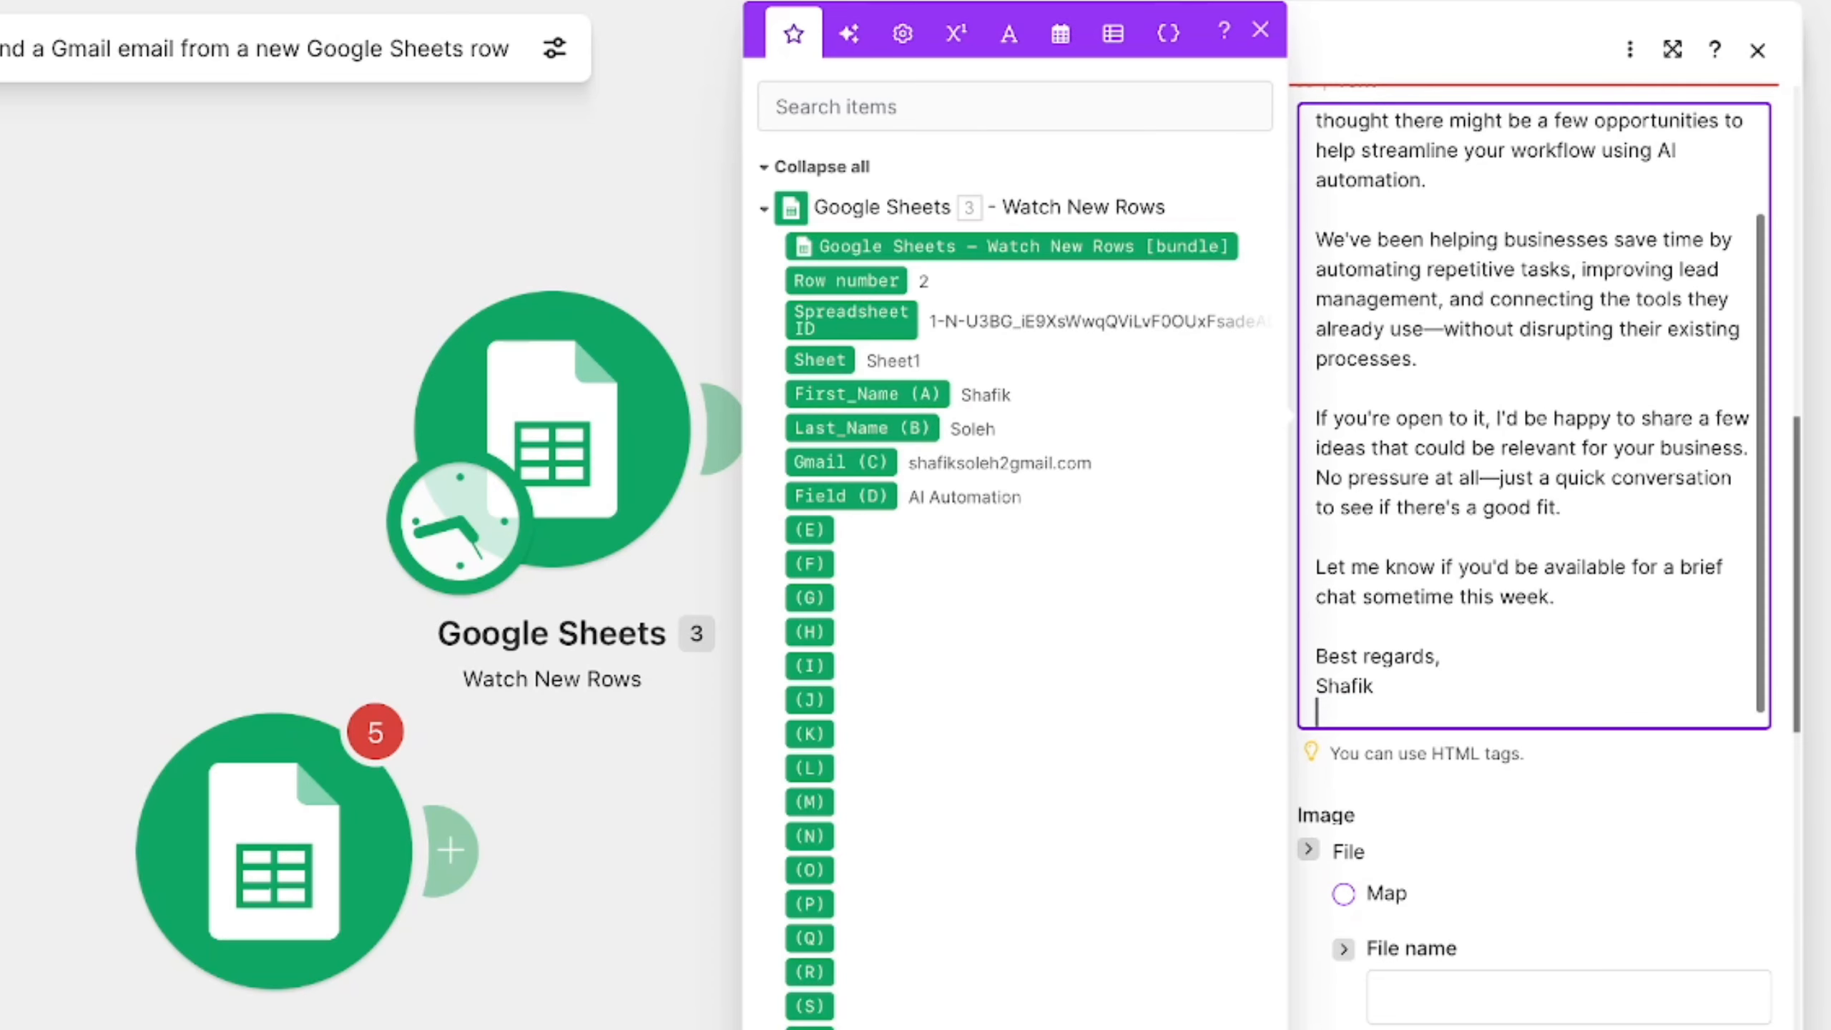
- Replace the first_name placeholder in the email greeting with the First_Name (A) value from the Watch New Rows module
scroll(1417, 473, "up", 3)
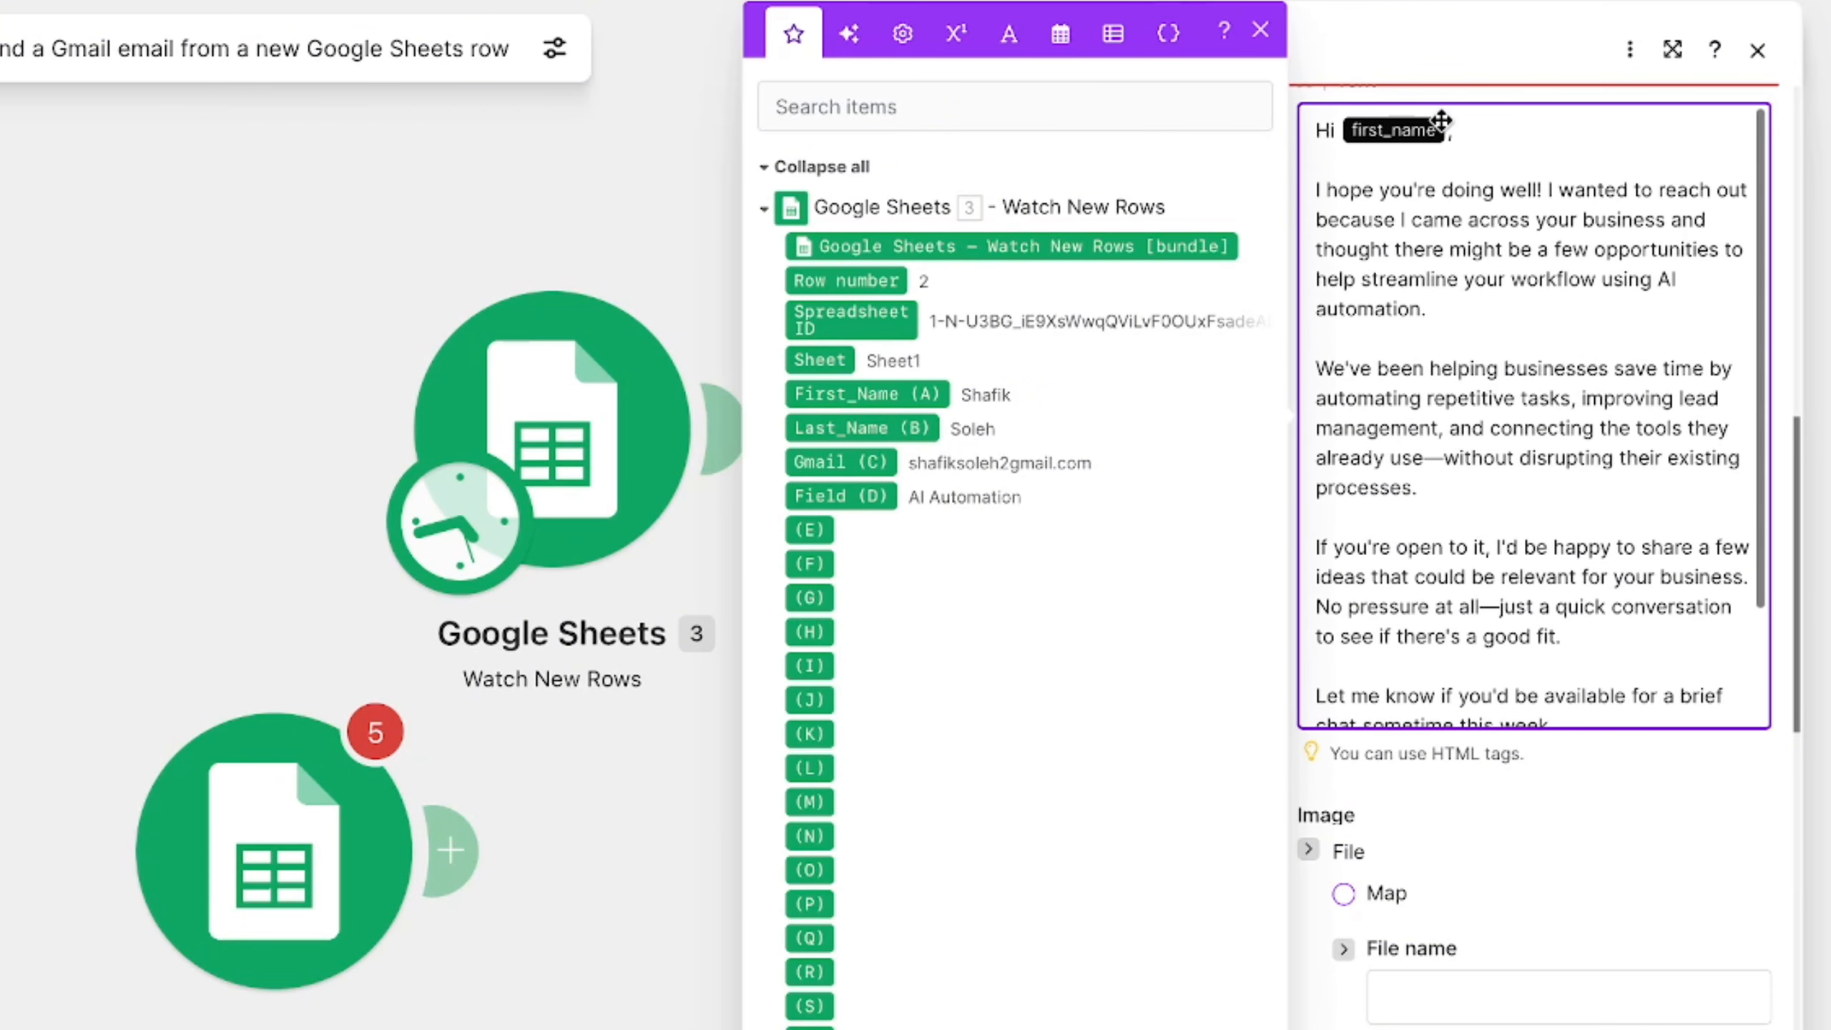
key("BackSpace")
scroll(1444, 130, "up", 4)
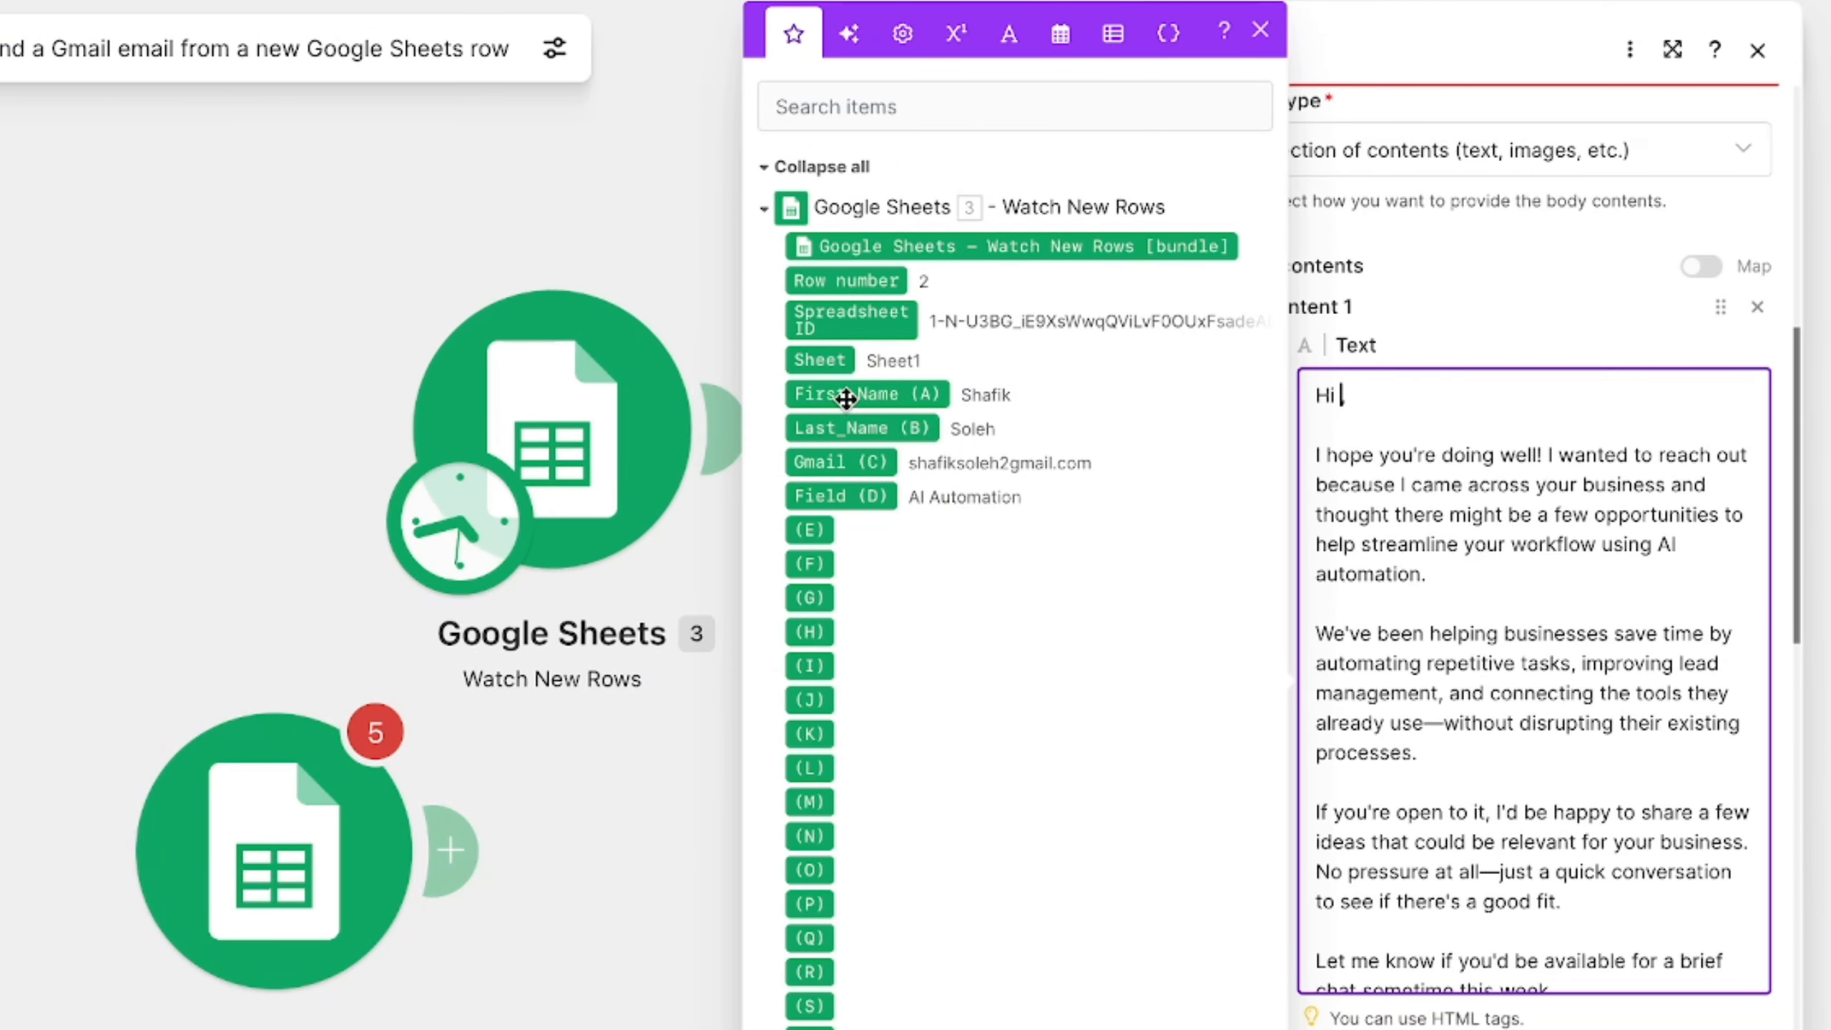
left_click_drag(866, 396, 1338, 404)
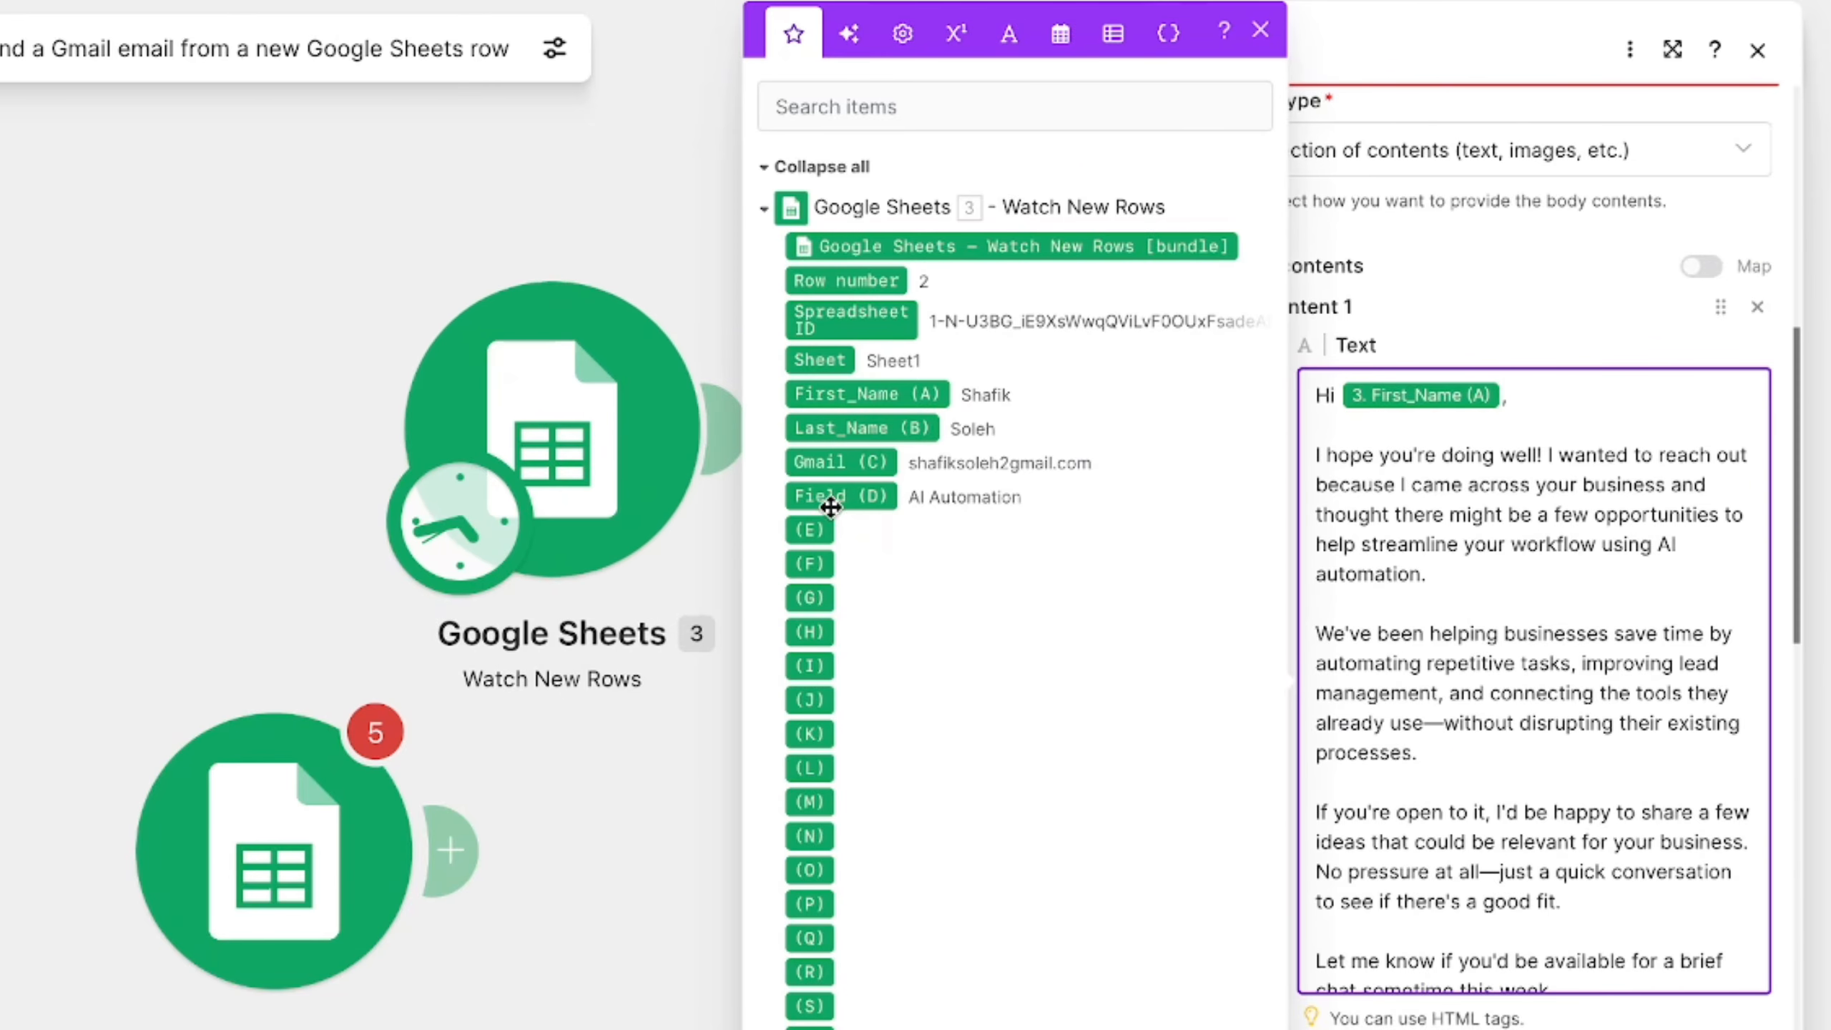
- Below the greeting, add the line "I saw your work when it comes to" ending with the Field (D) value, and review the body
left_click(1517, 404)
key("Return")
key("Return")
type("I saw yo")
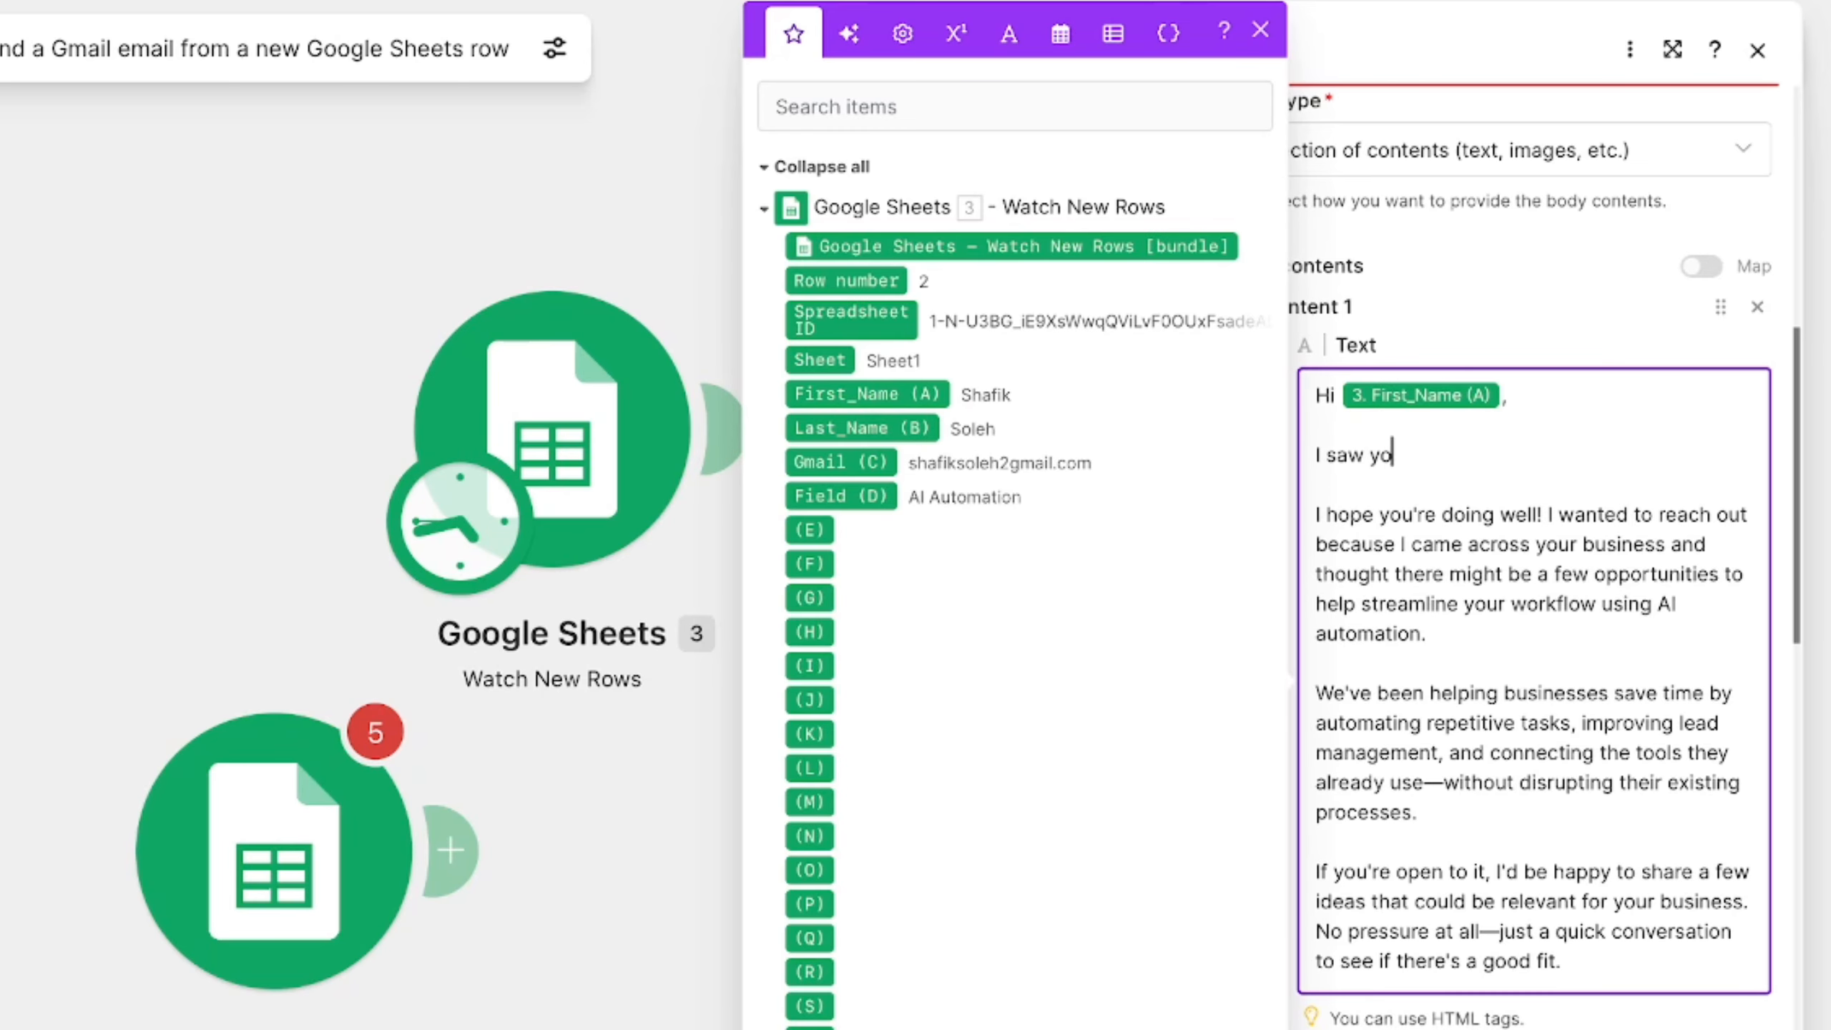
type("ur work when ")
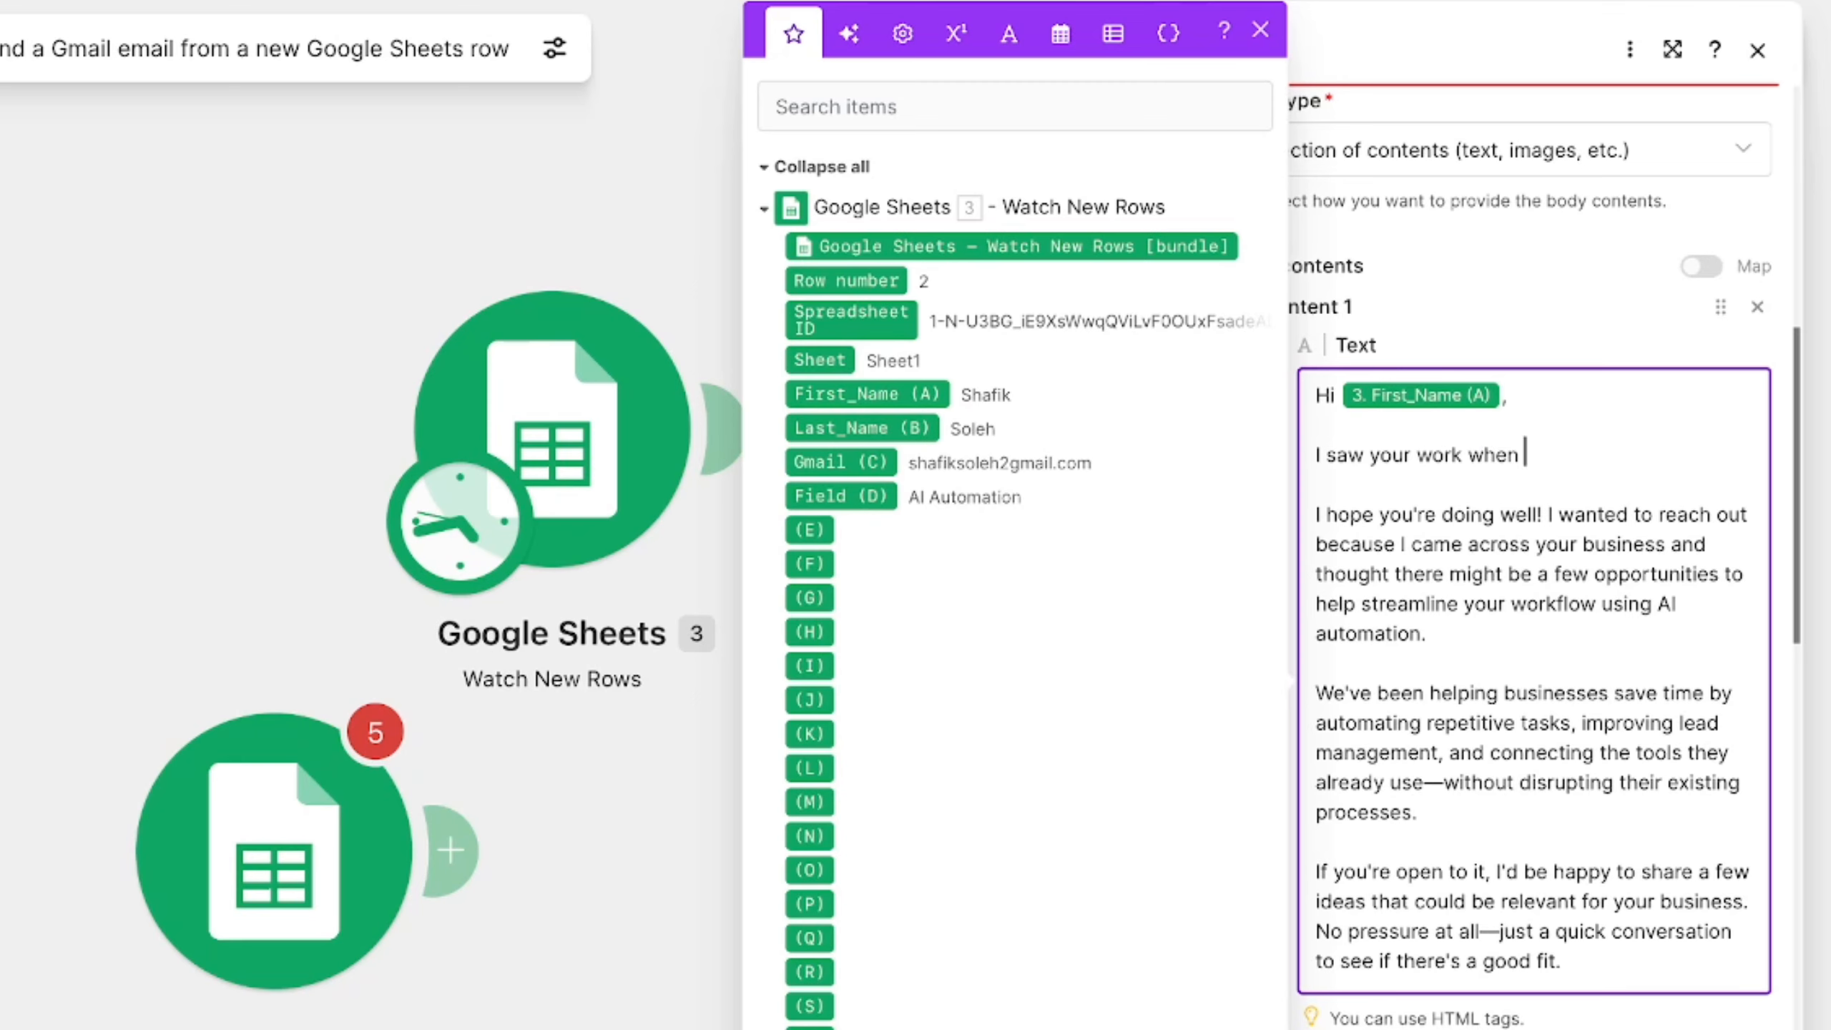
type("it comes to")
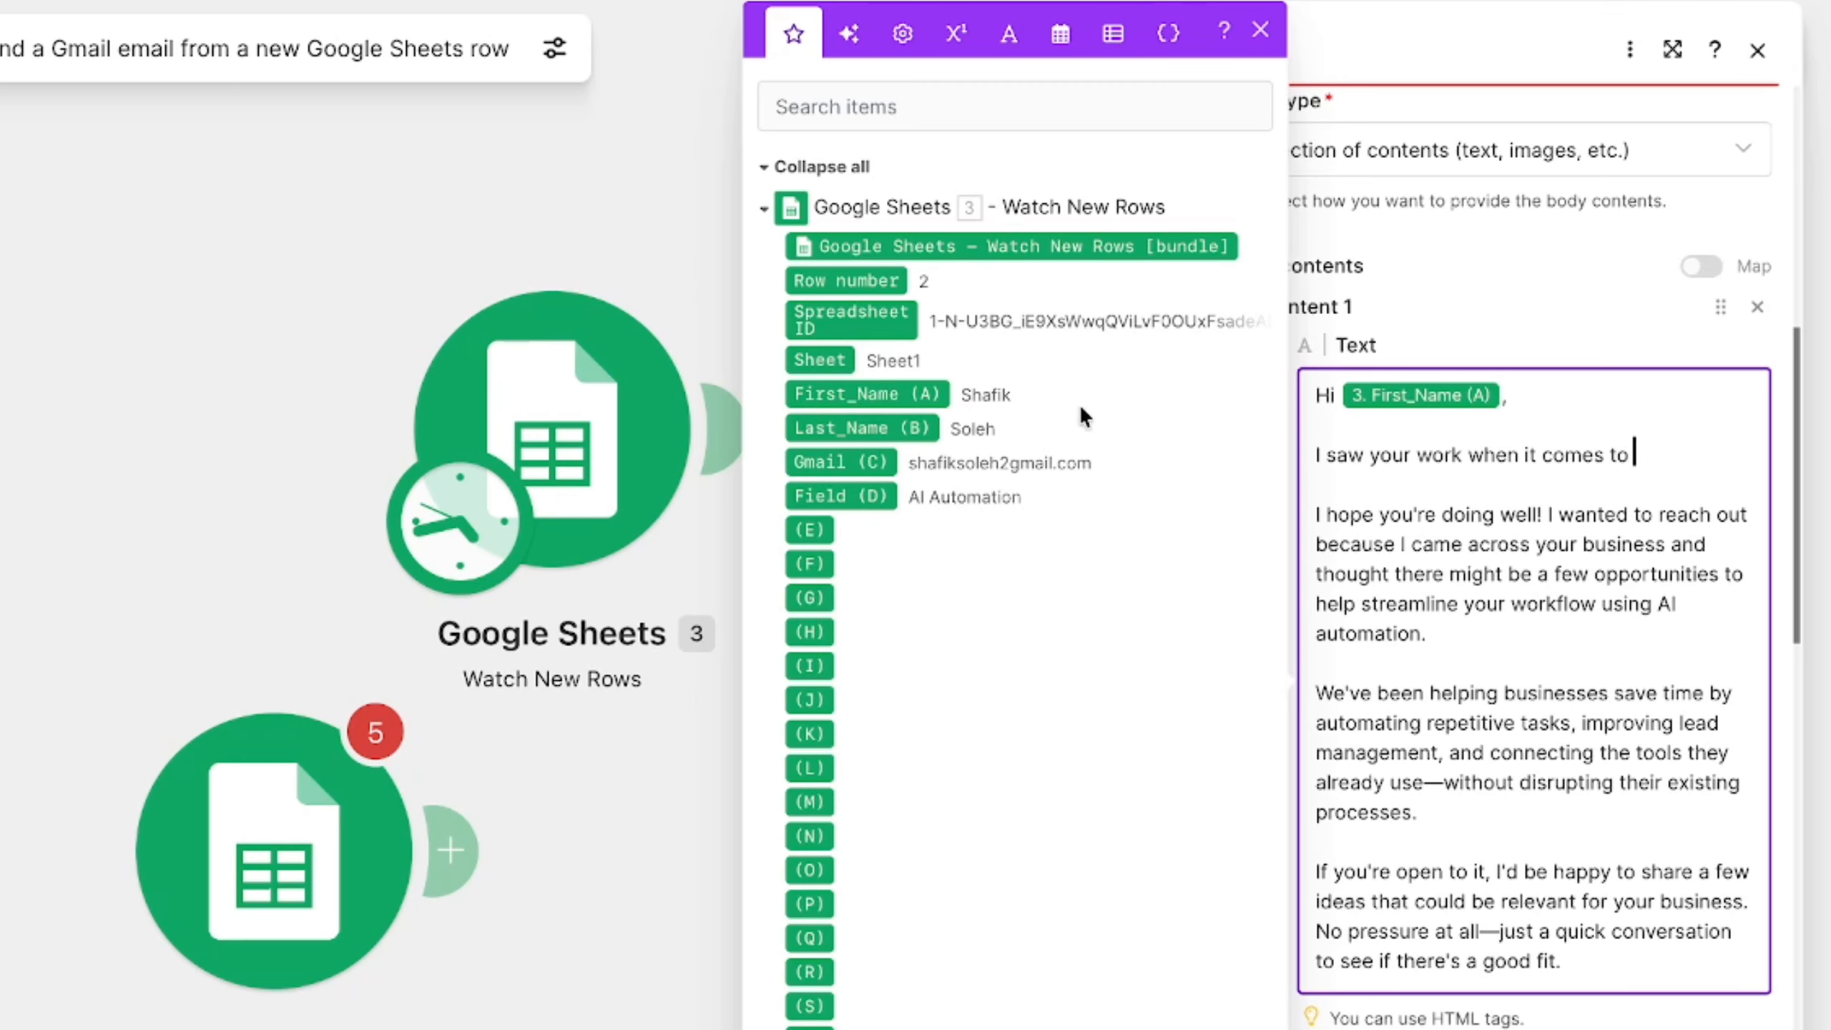
left_click(827, 498)
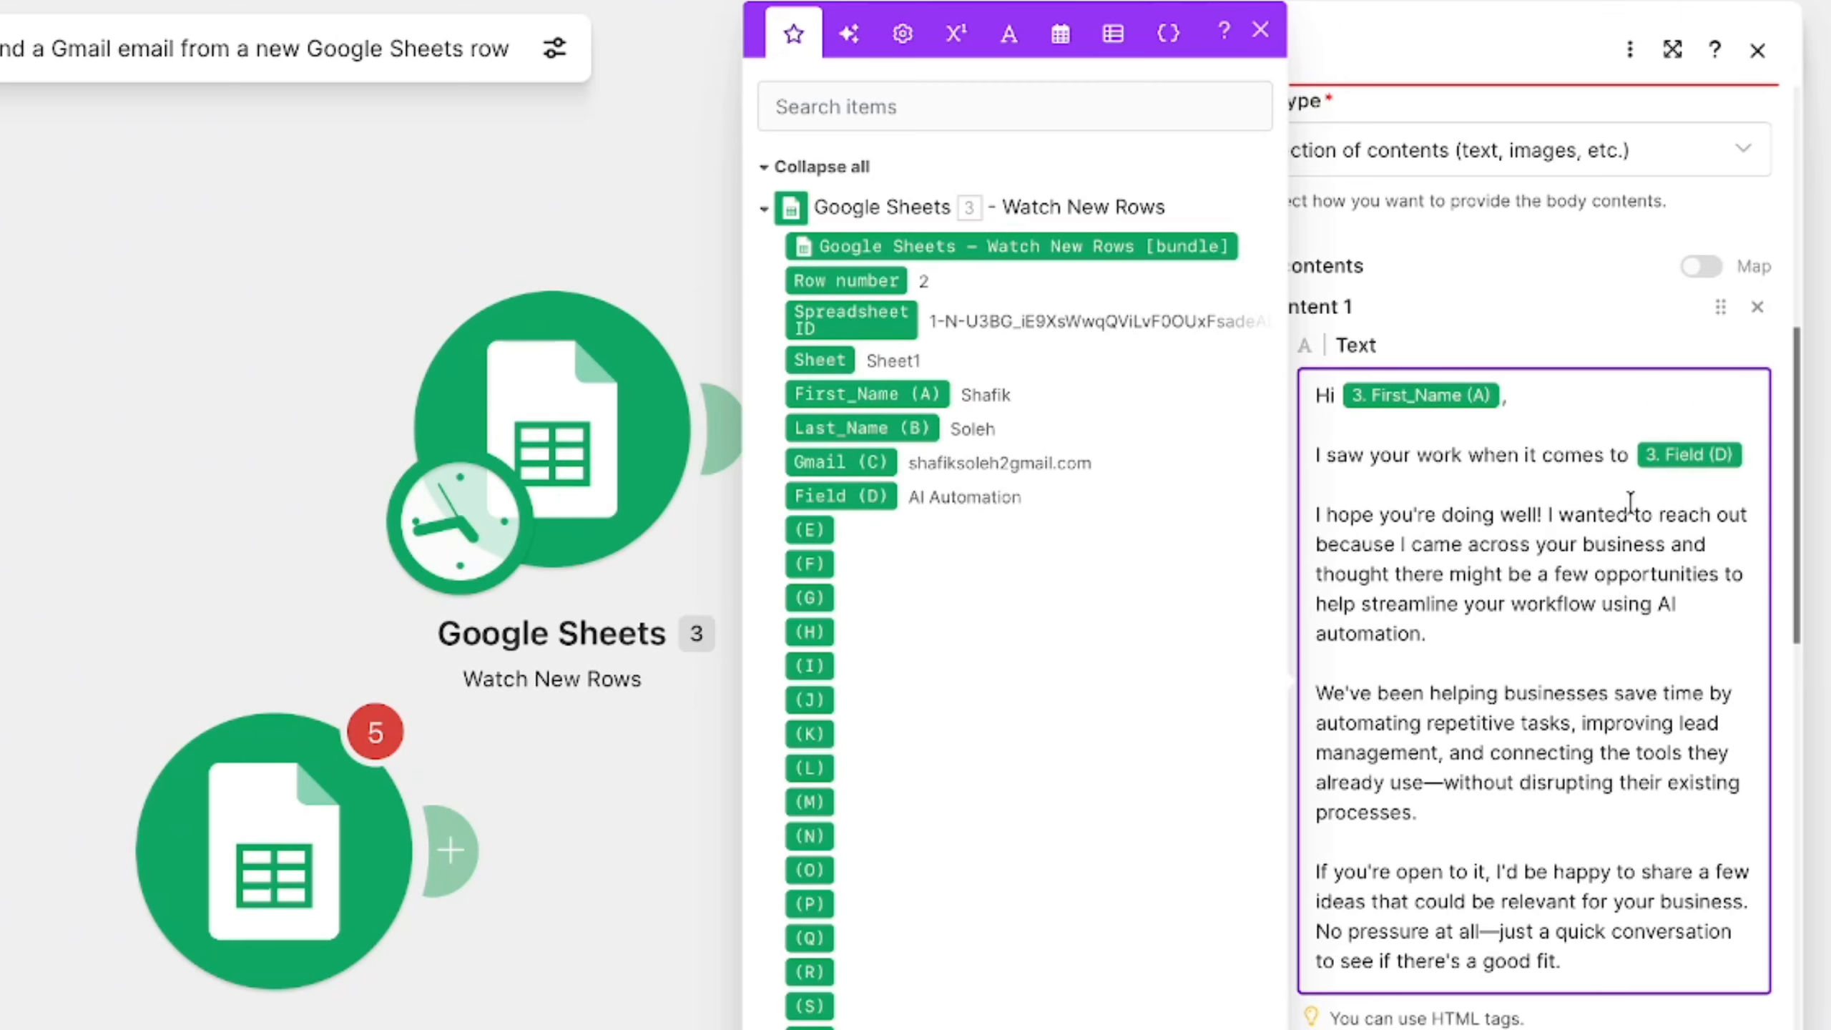
scroll(1631, 507, "down", 1)
scroll(1562, 635, "down", 2)
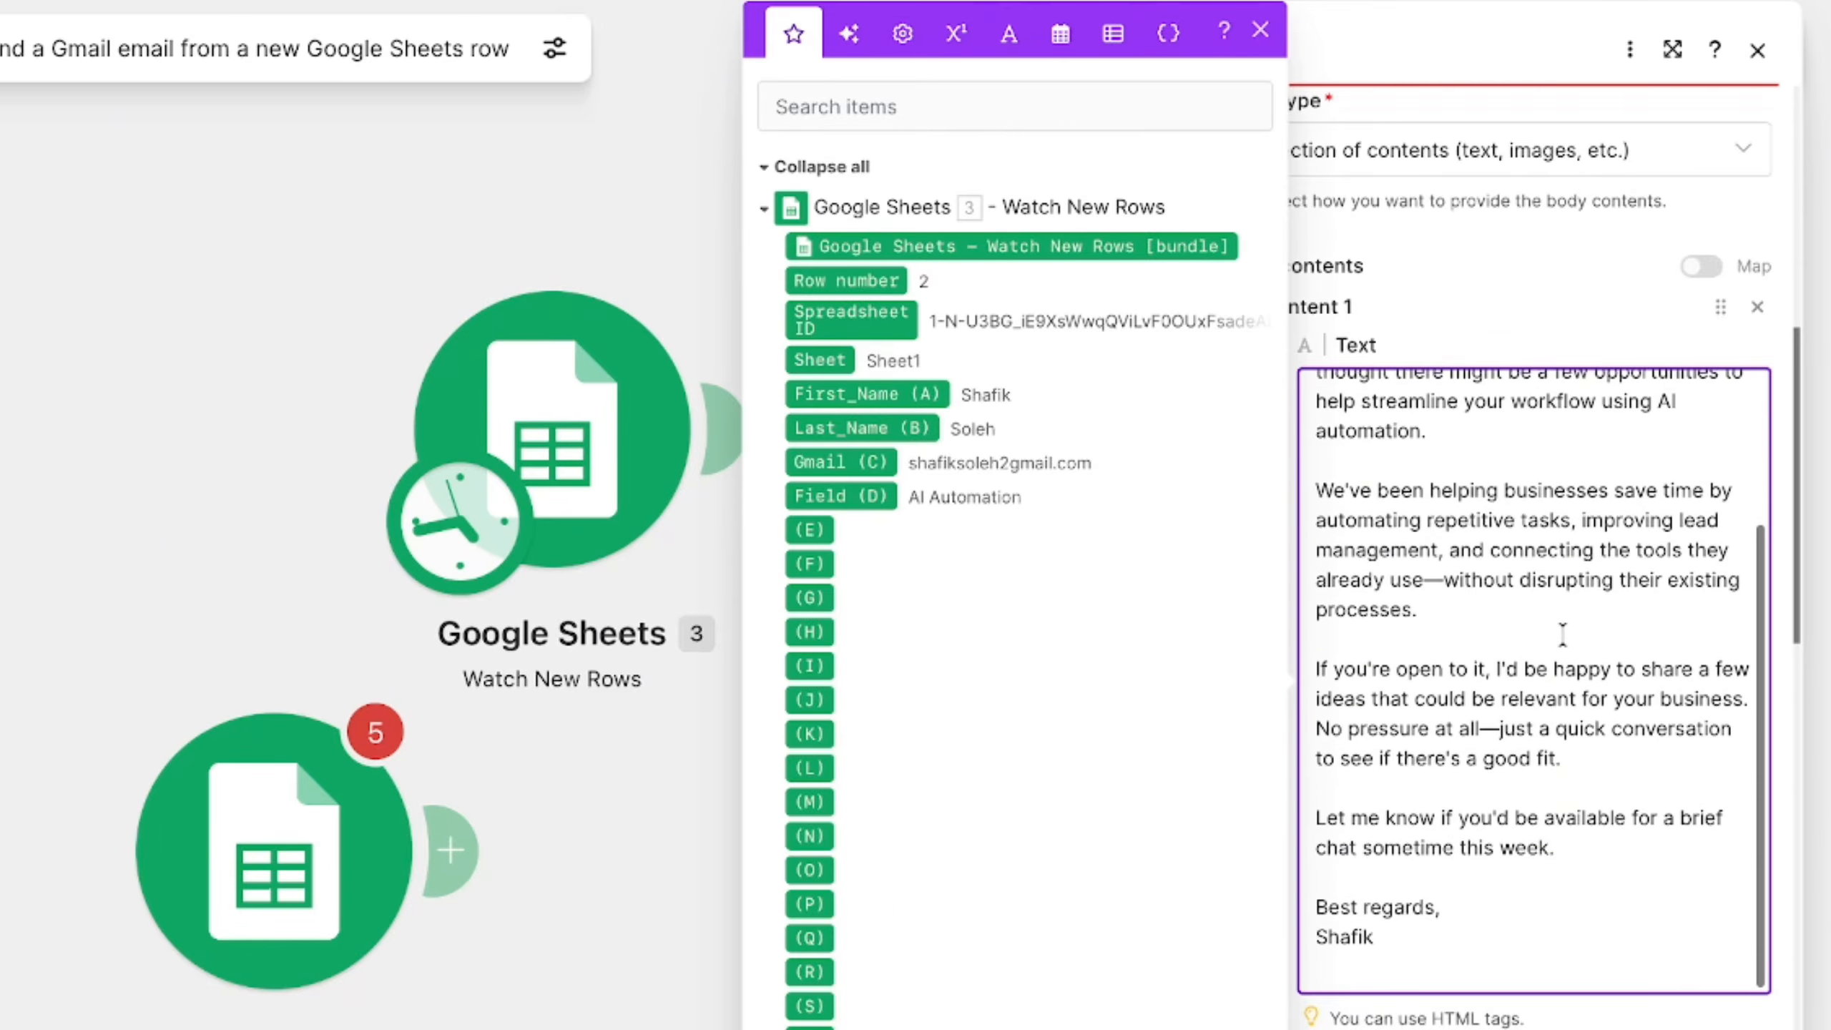
scroll(1562, 635, "up", 3)
scroll(1562, 634, "down", 1)
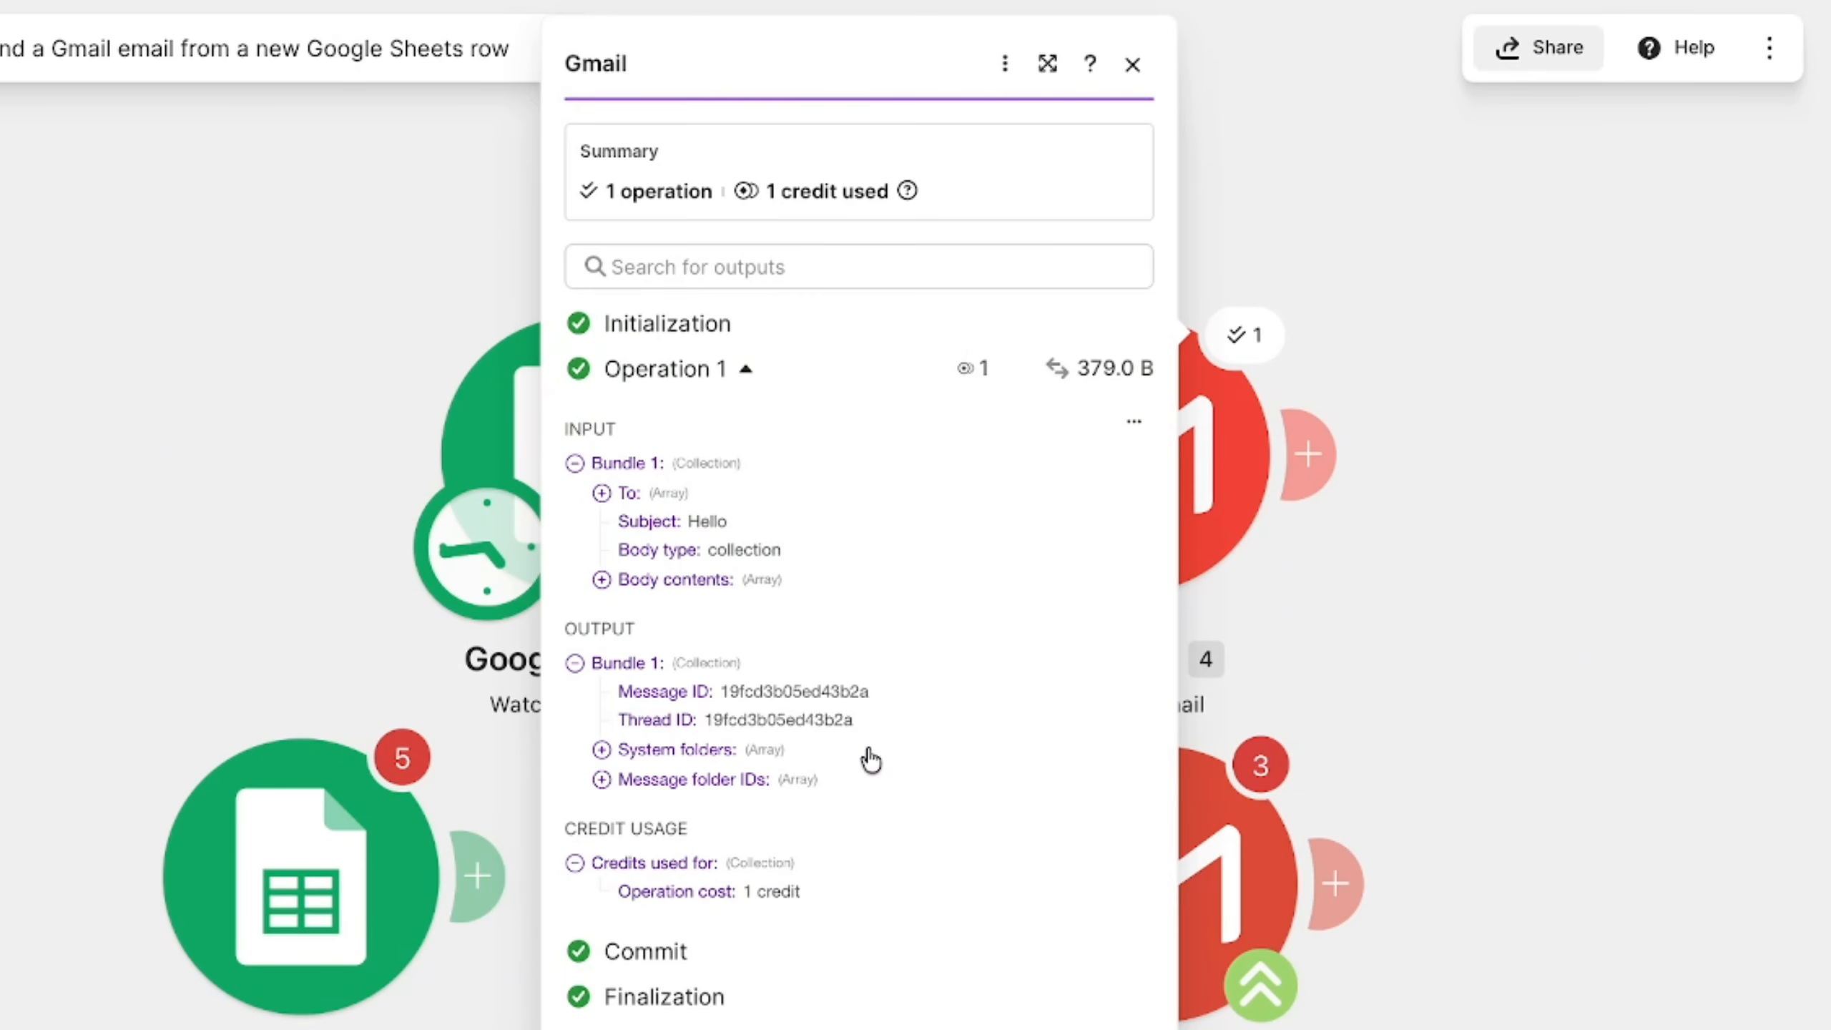
- Close the Gmail module's run result, switch to the Gmail inbox and check the personalised lines in the newest Hello email
left_click(1596, 327)
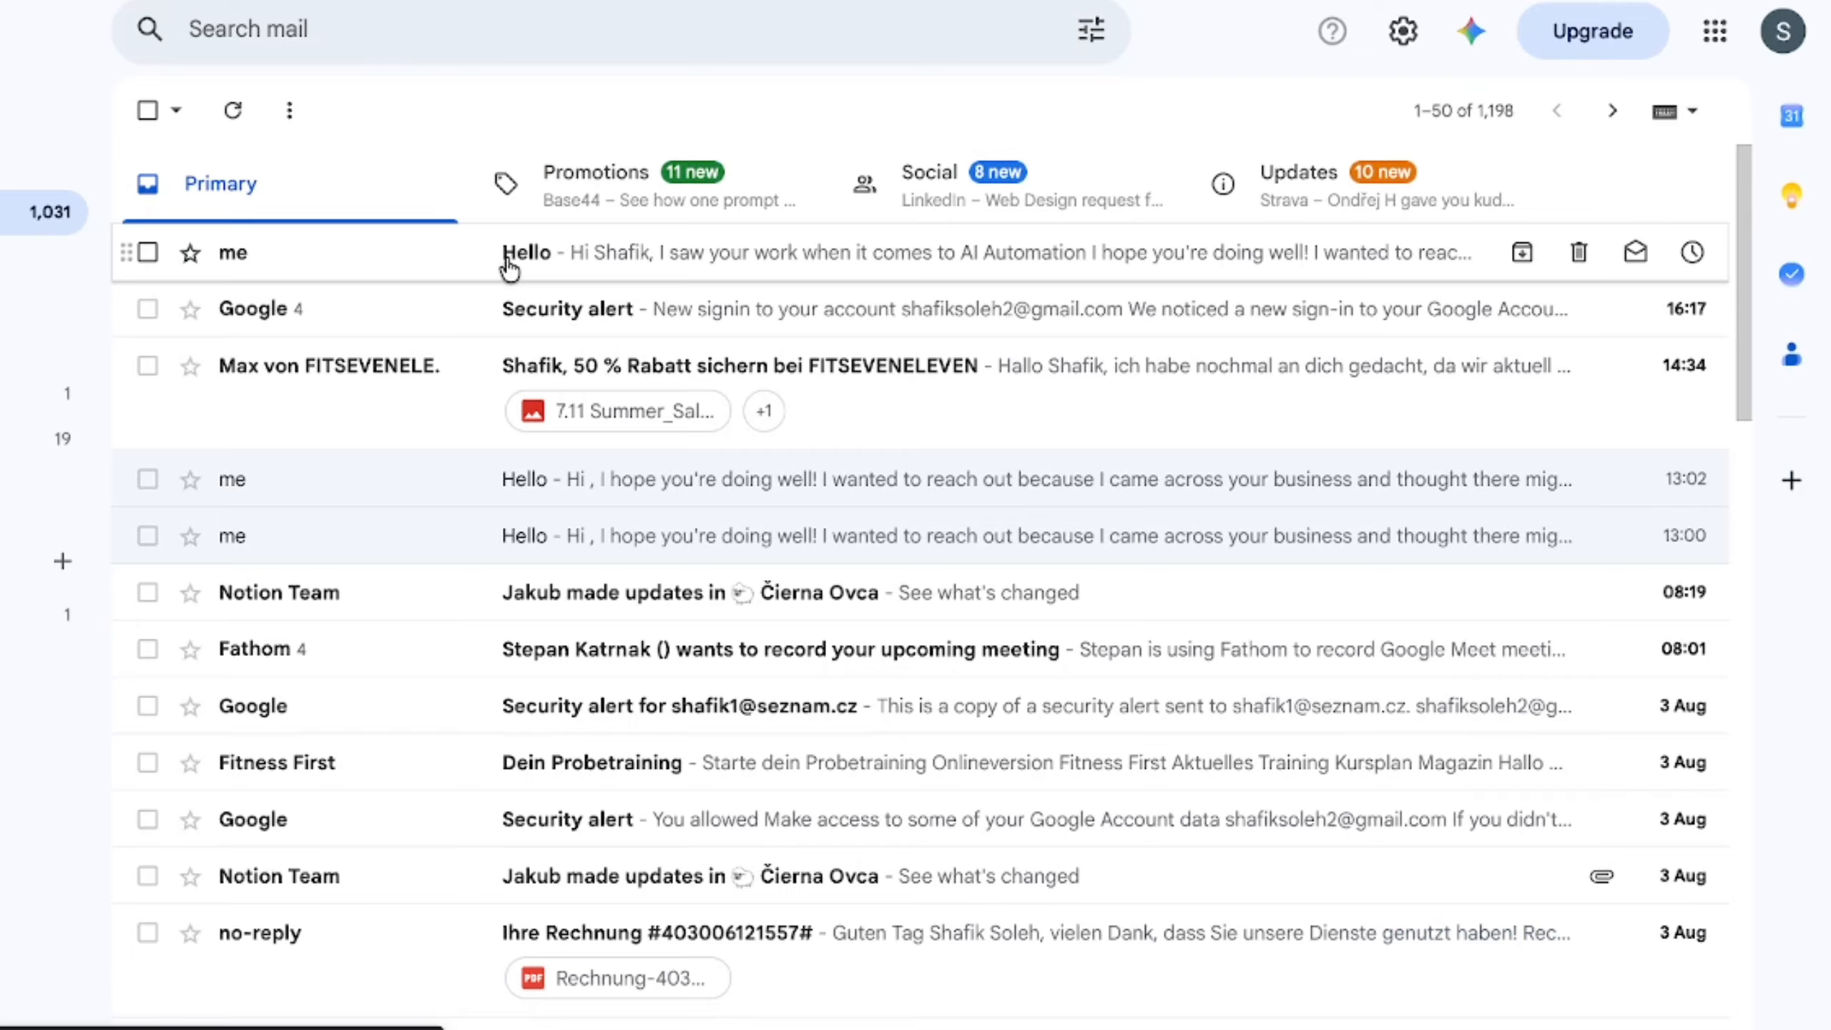
left_click(509, 268)
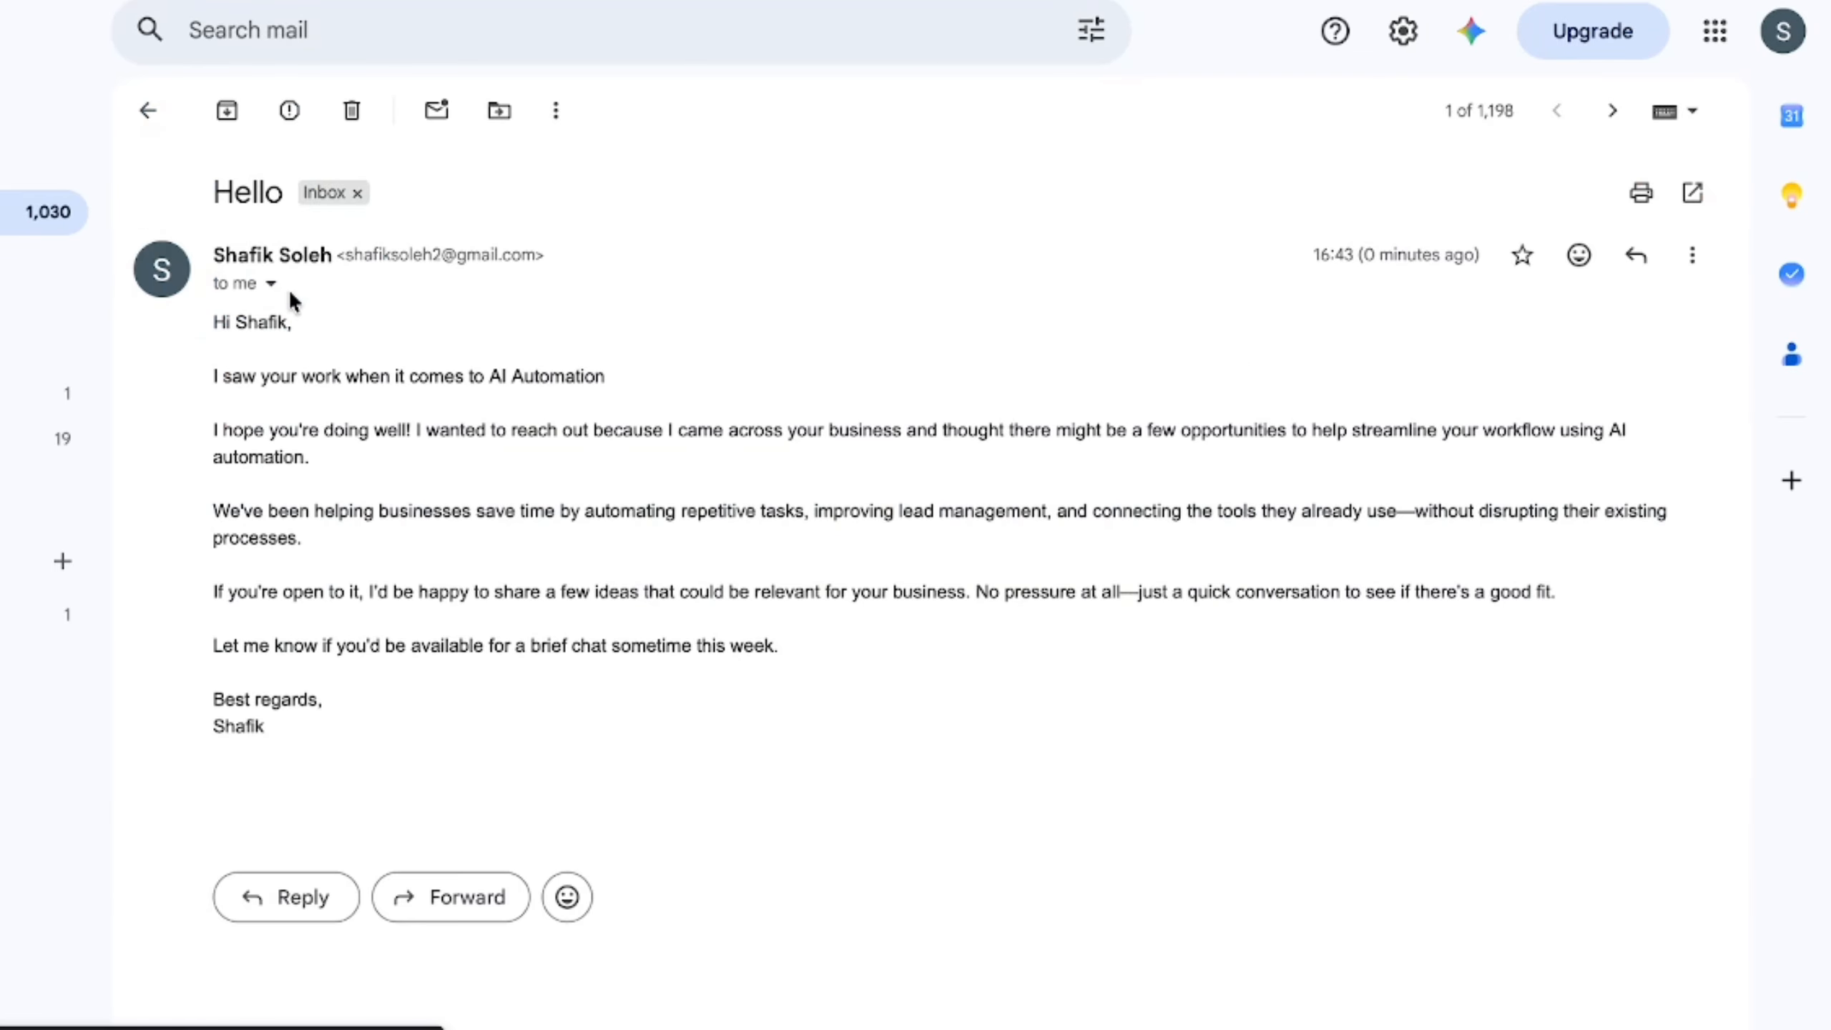
left_click_drag(274, 315, 213, 322)
left_click_drag(608, 375, 285, 375)
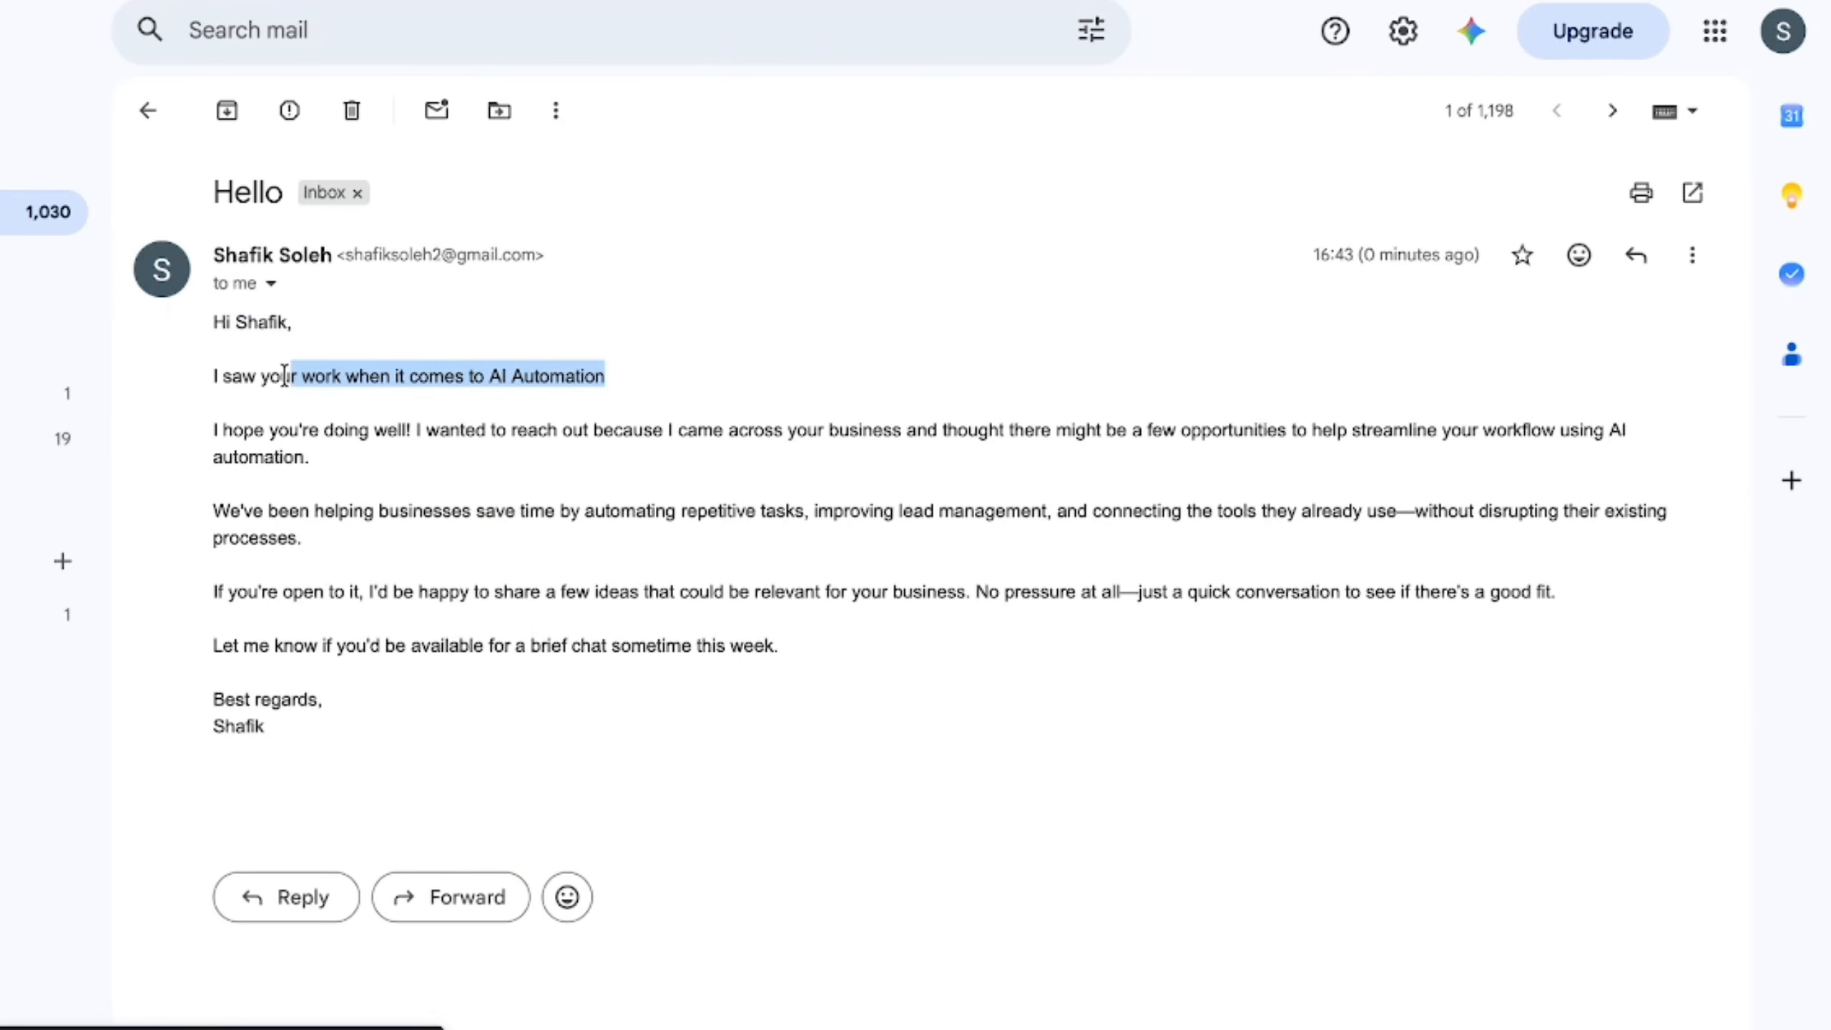
left_click(992, 765)
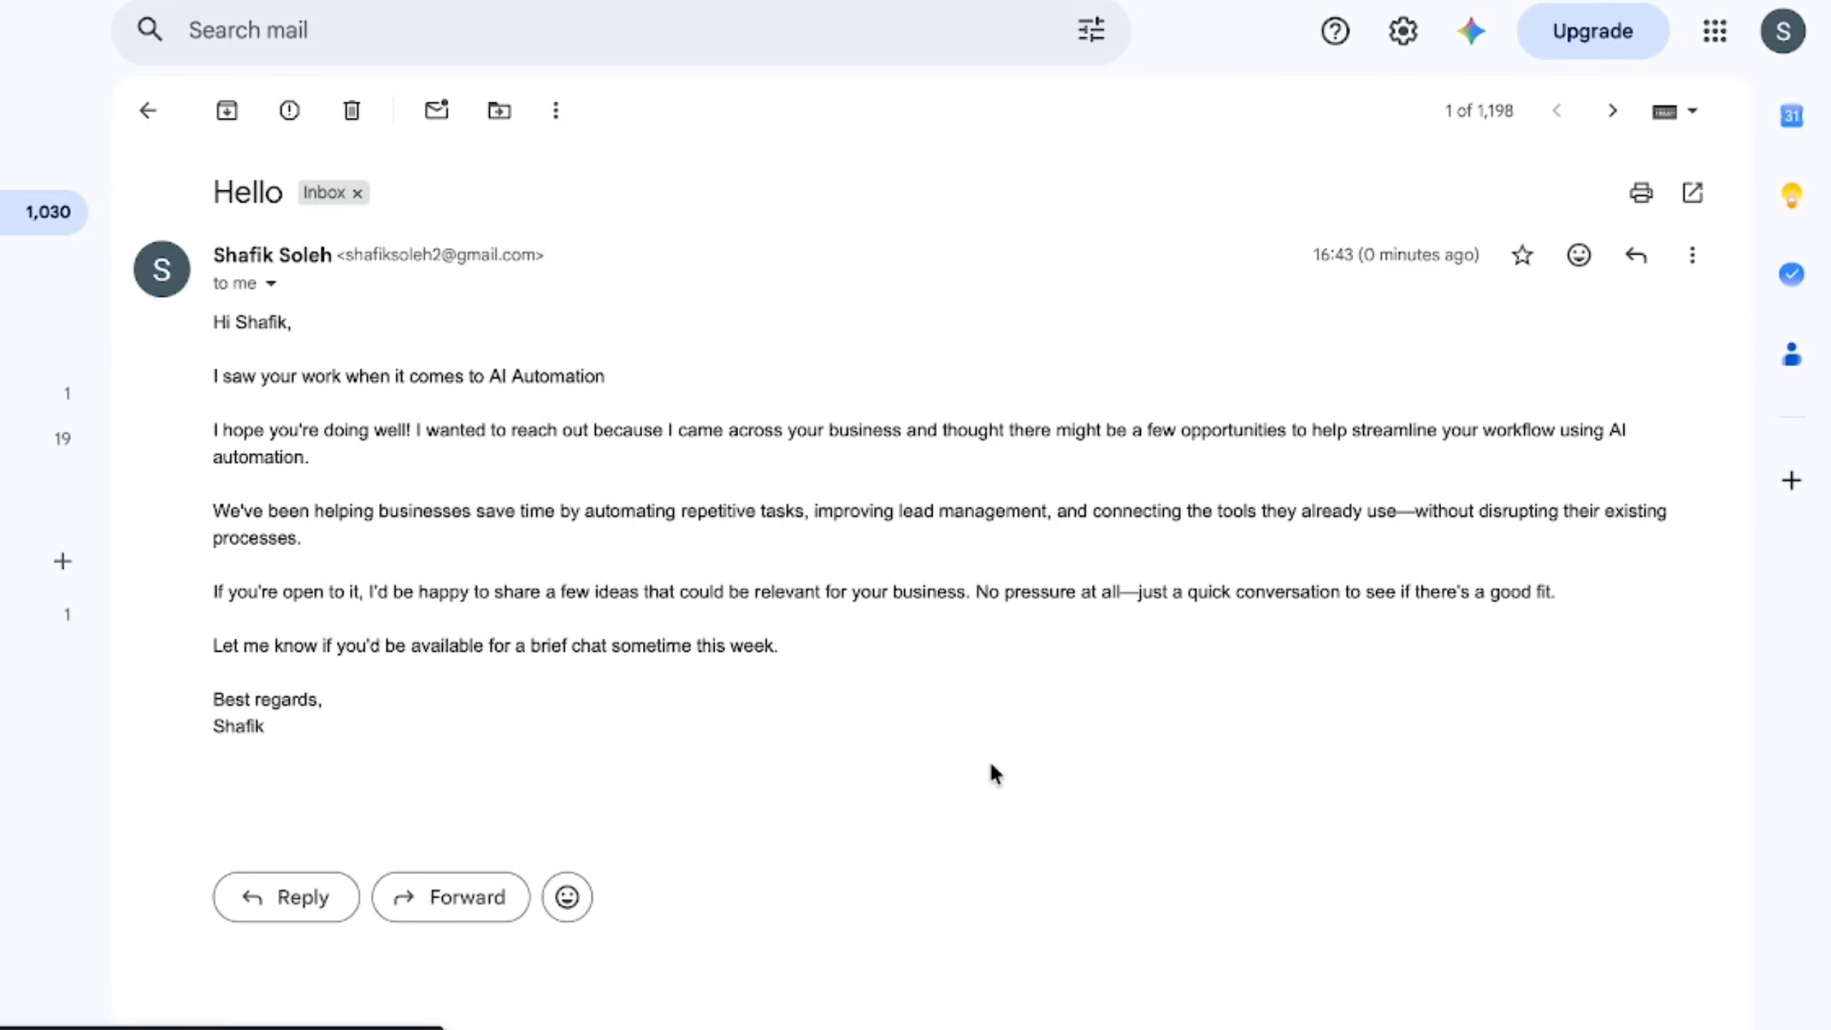
left_click_drag(607, 376, 285, 375)
left_click(992, 766)
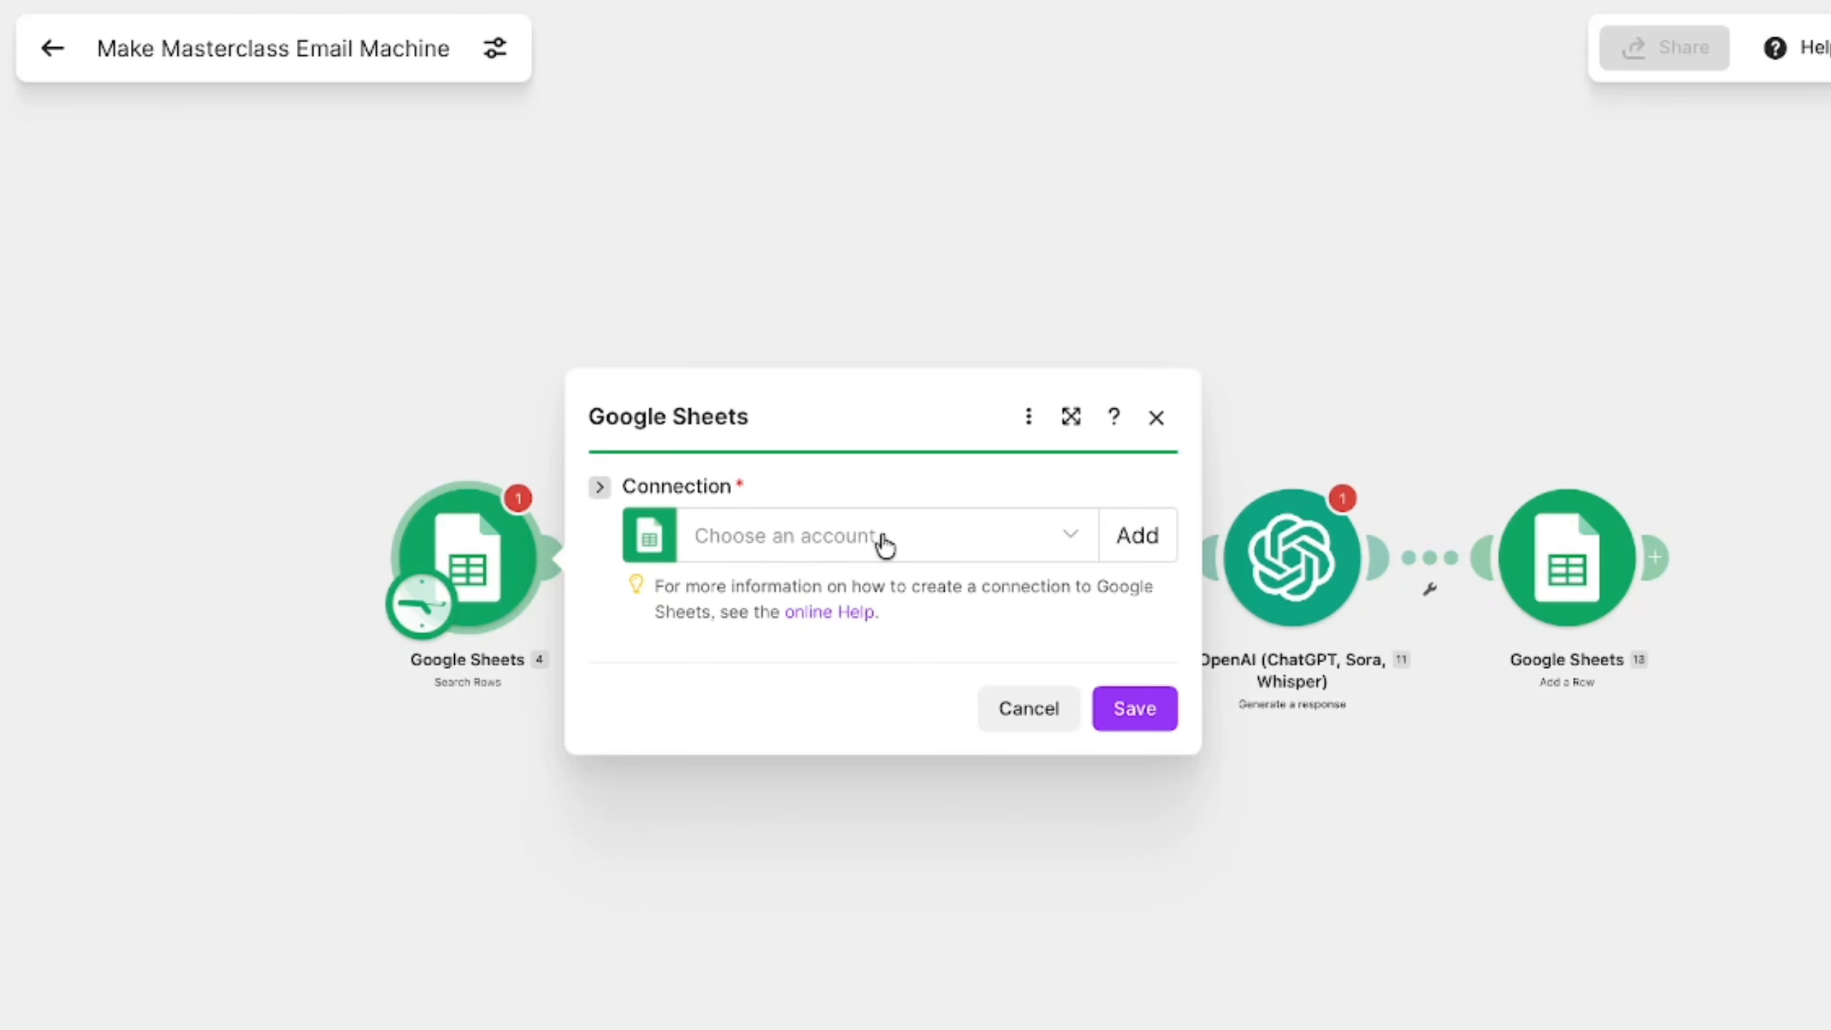
- In the Make Masterclass Email Machine scenario, set the Search Rows module's Google Sheets connection to Moje Google spojení and close its settings
left_click(880, 537)
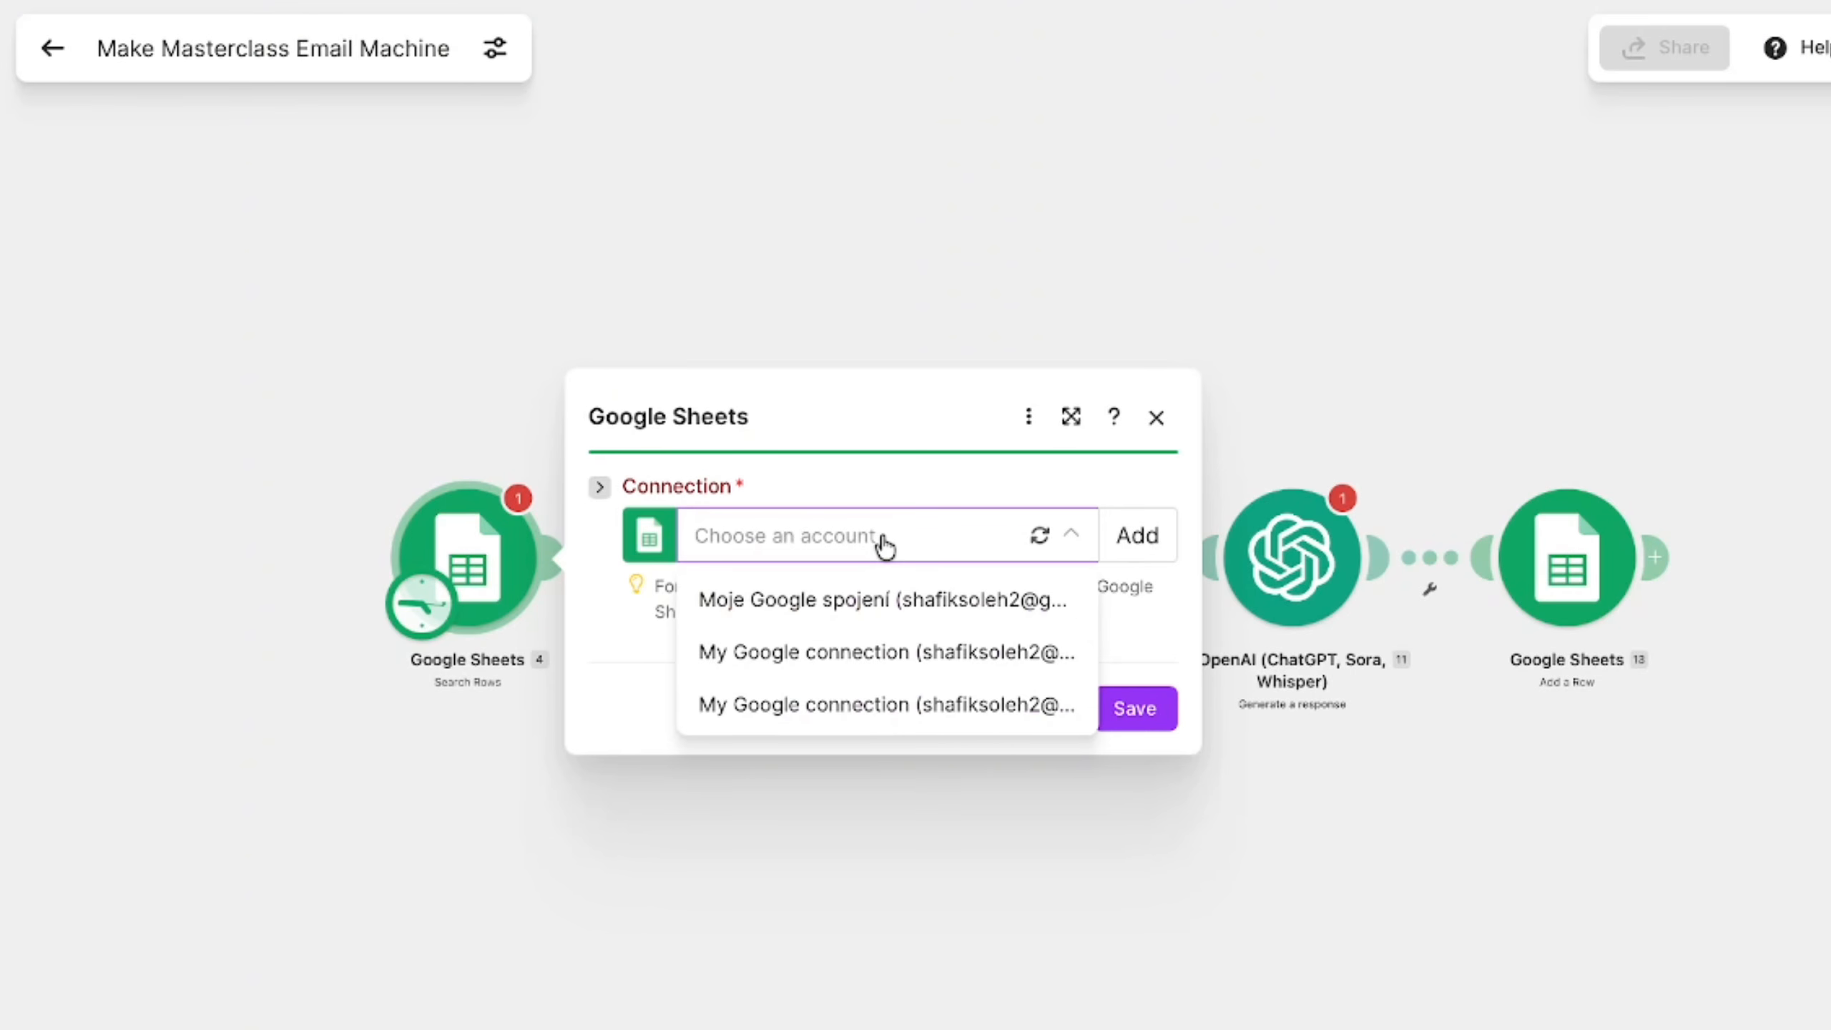
left_click(938, 639)
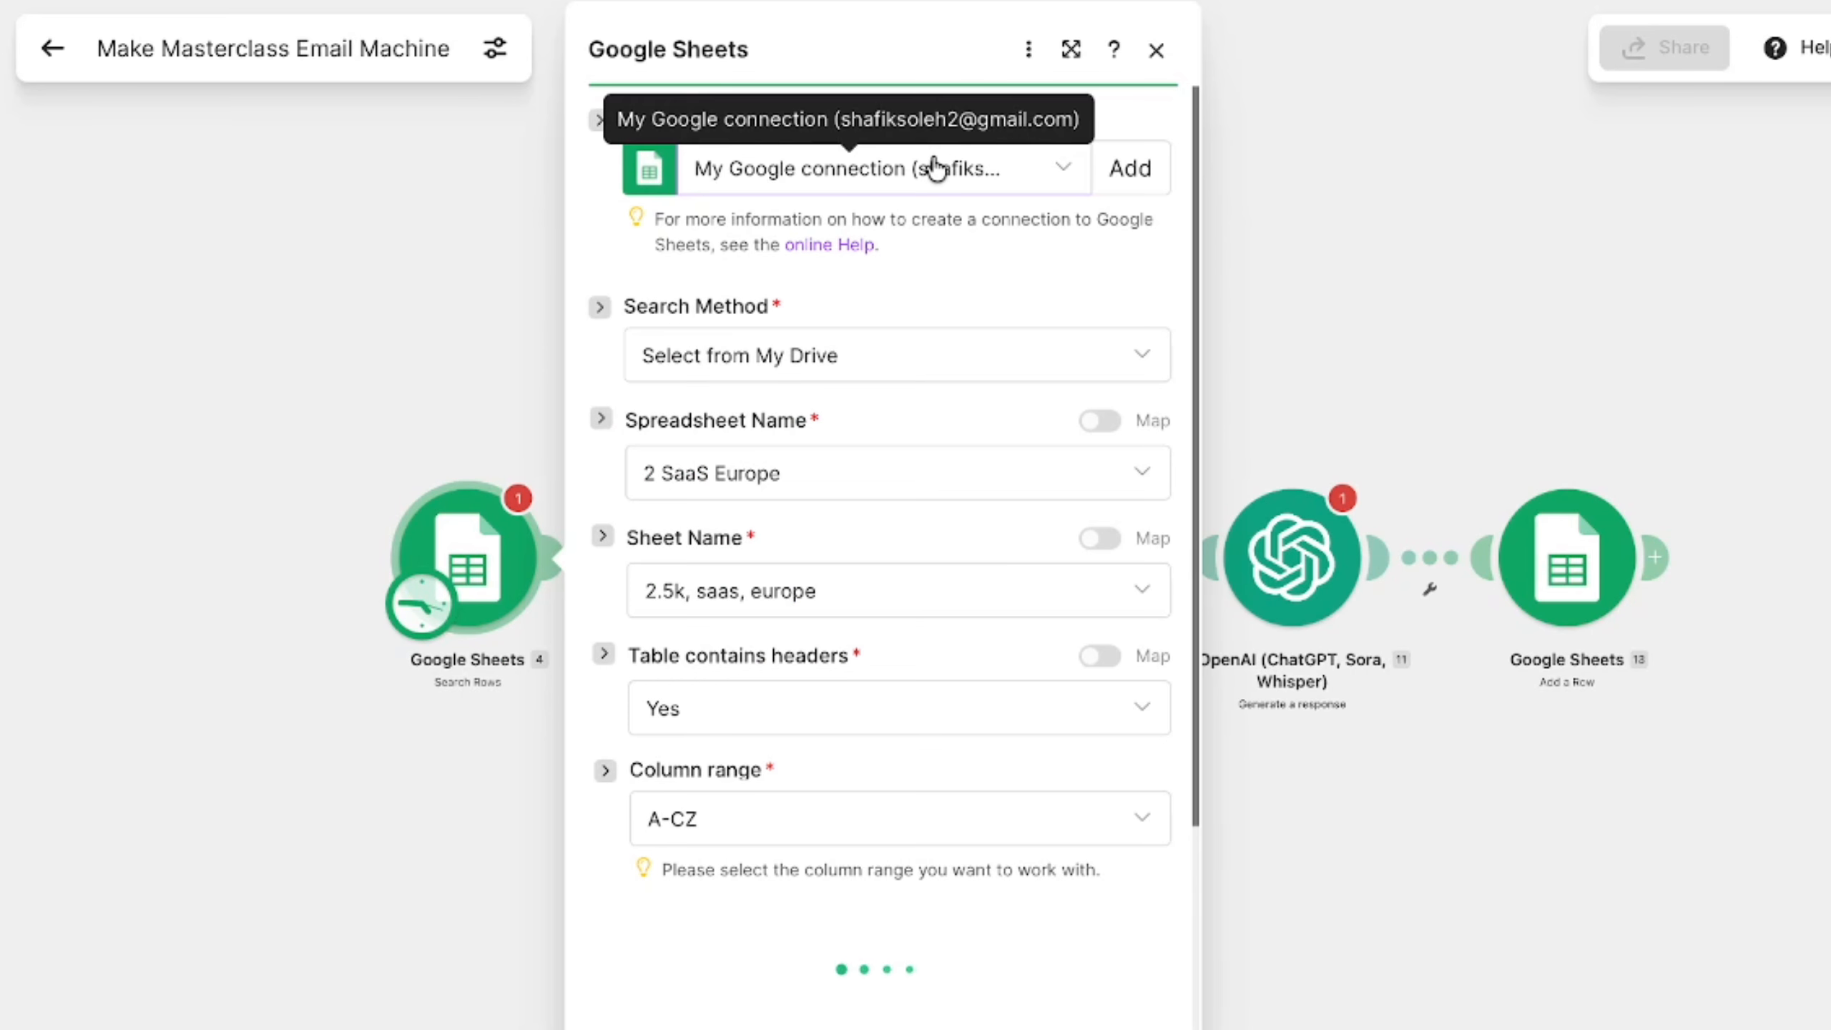
left_click(933, 168)
left_click(892, 233)
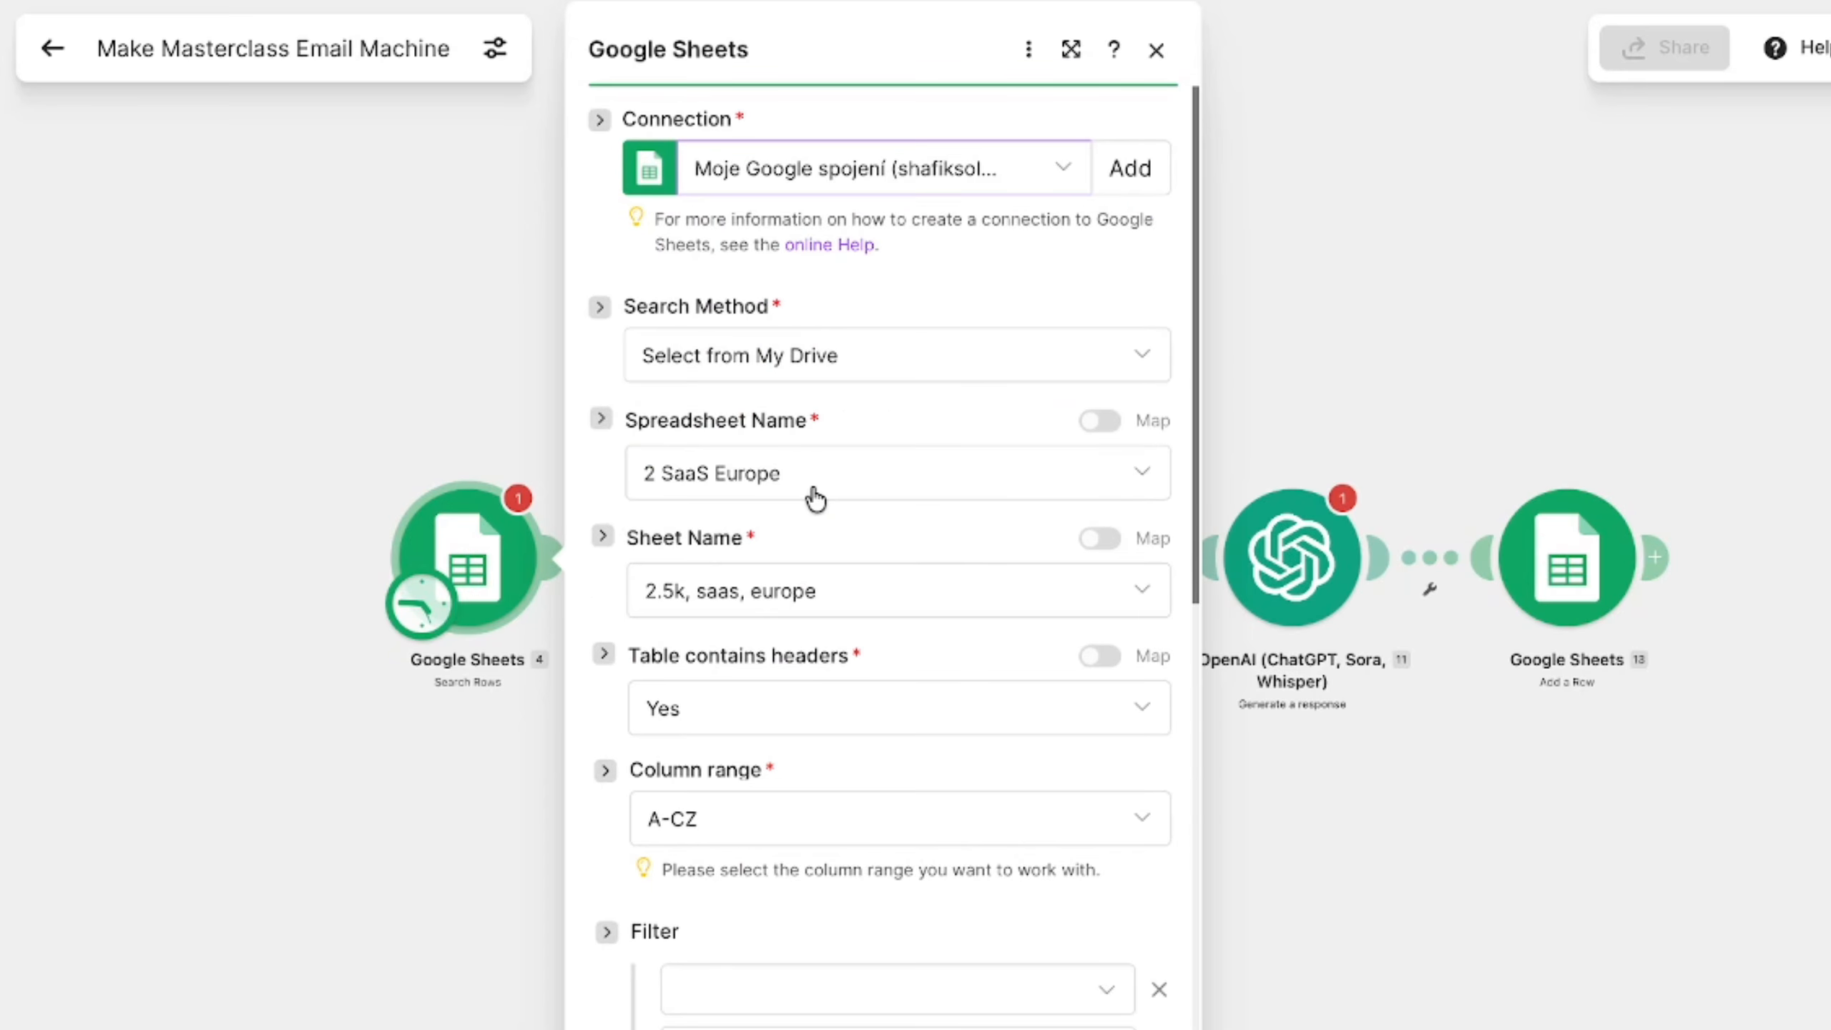
scroll(944, 801, "down", 10)
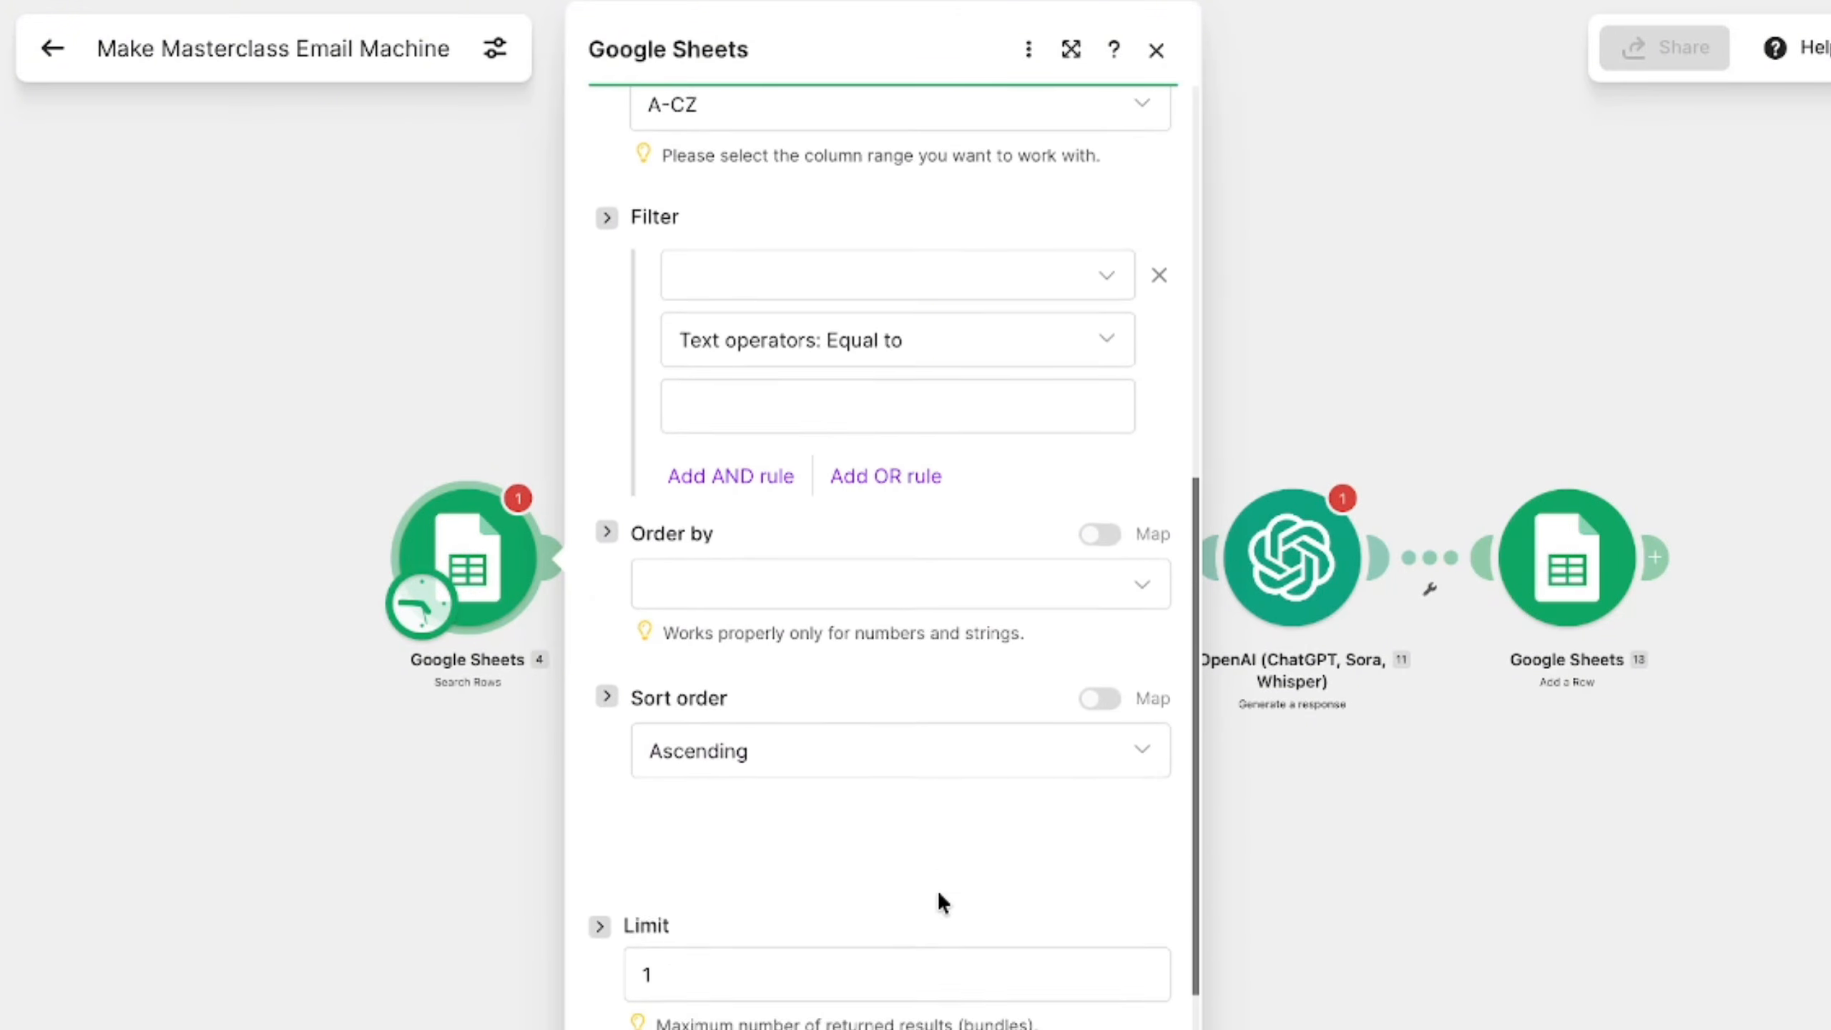
key("Escape")
- Run only the Google Sheets Search Rows module
right_click(495, 570)
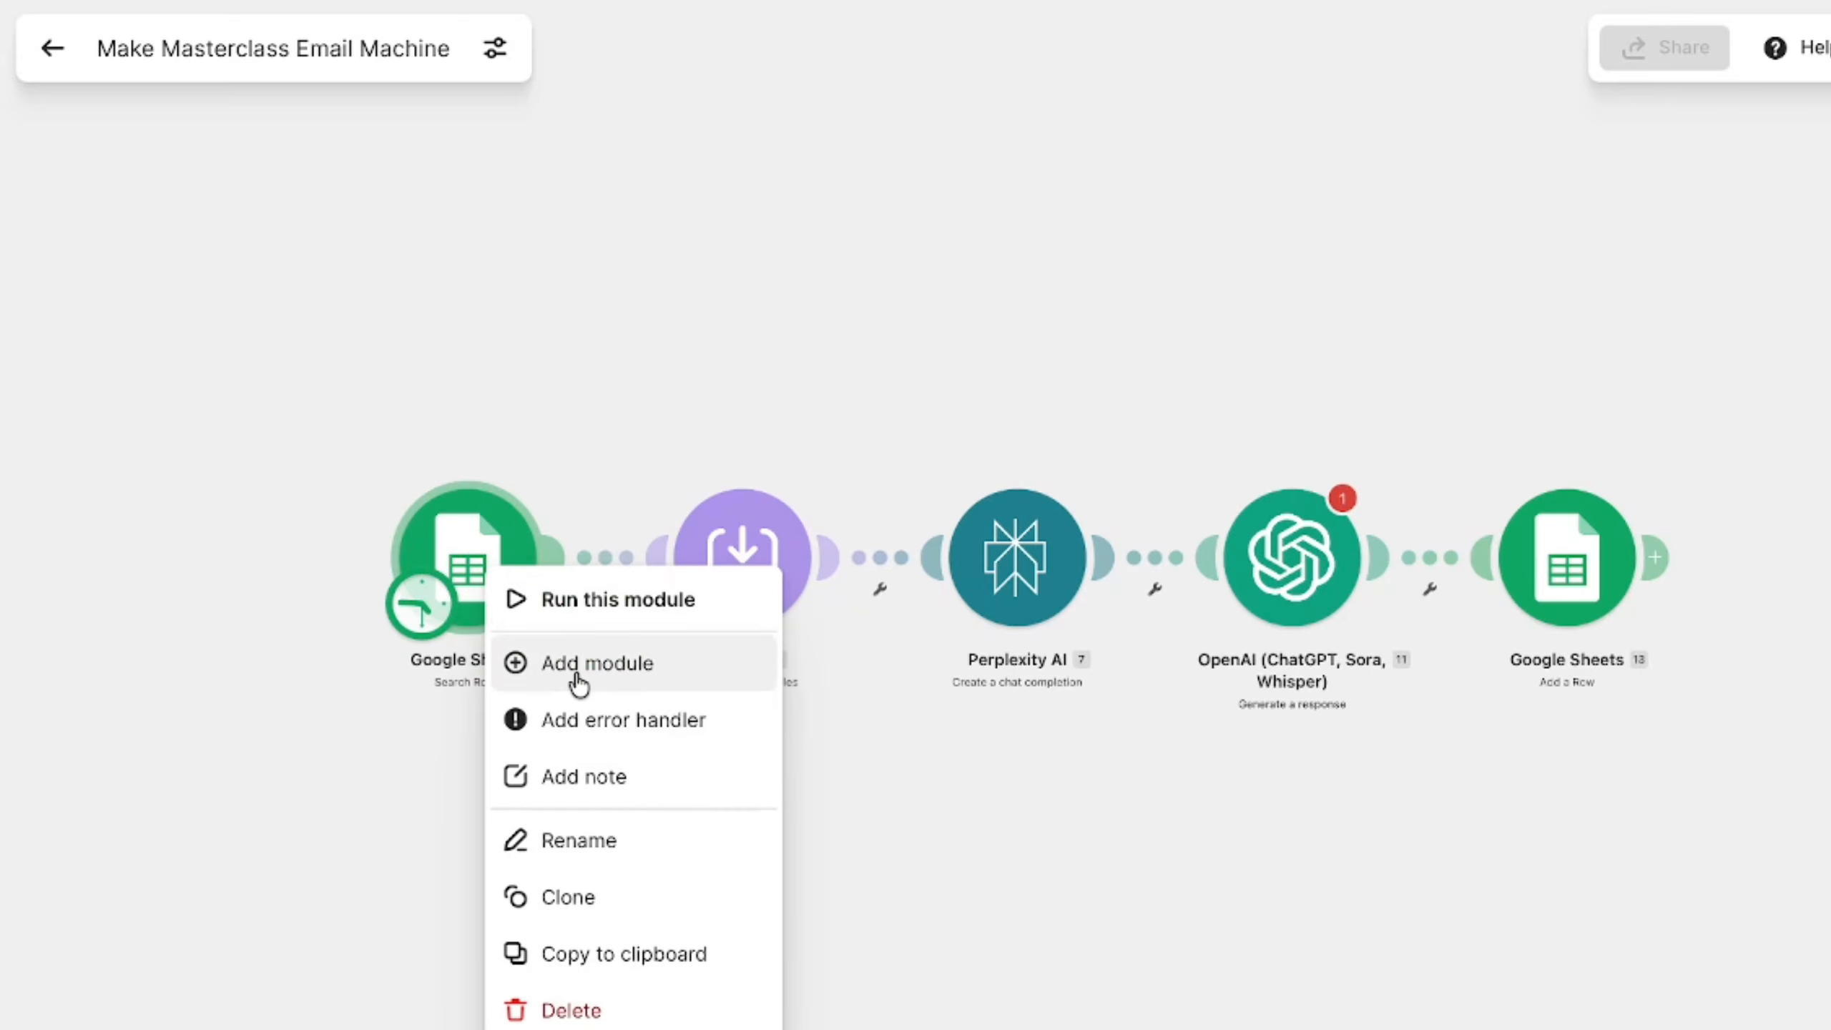
left_click(564, 600)
key("Return")
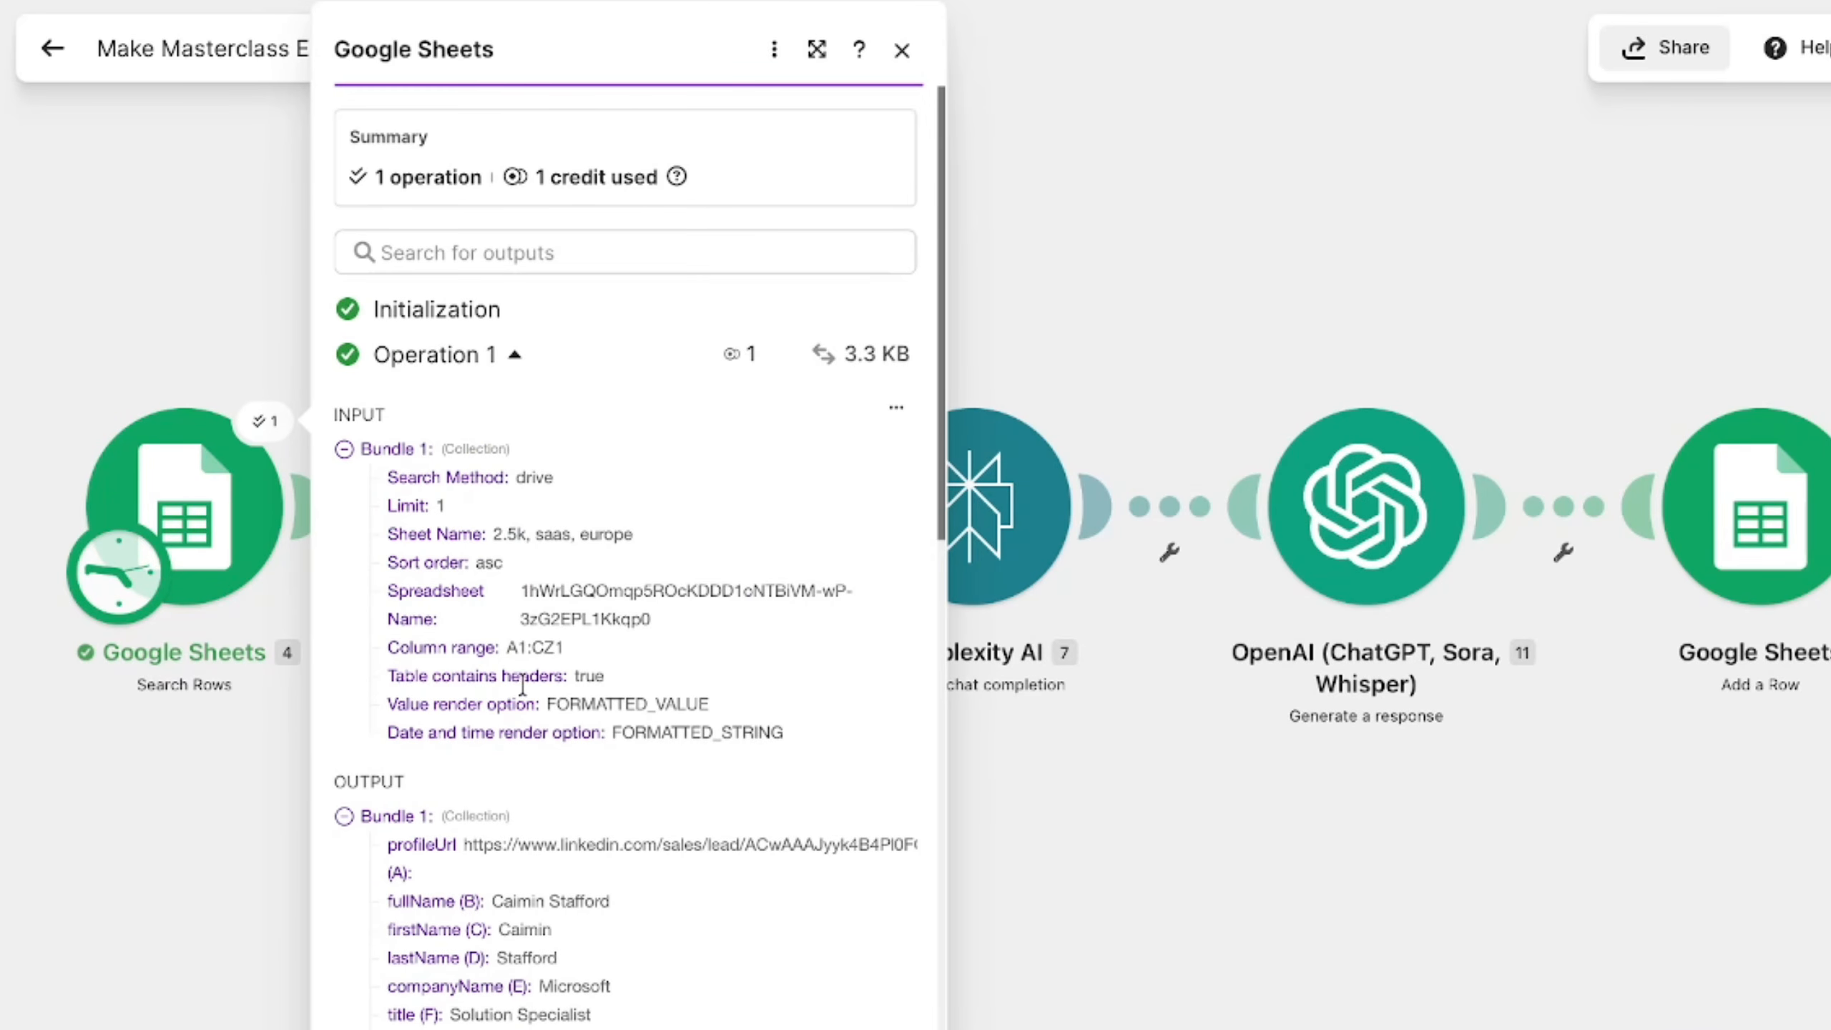
- Examine the Search Rows module's input and output bundles, expanding the summary (J) field, and close the results
scroll(502, 778, "down", 3)
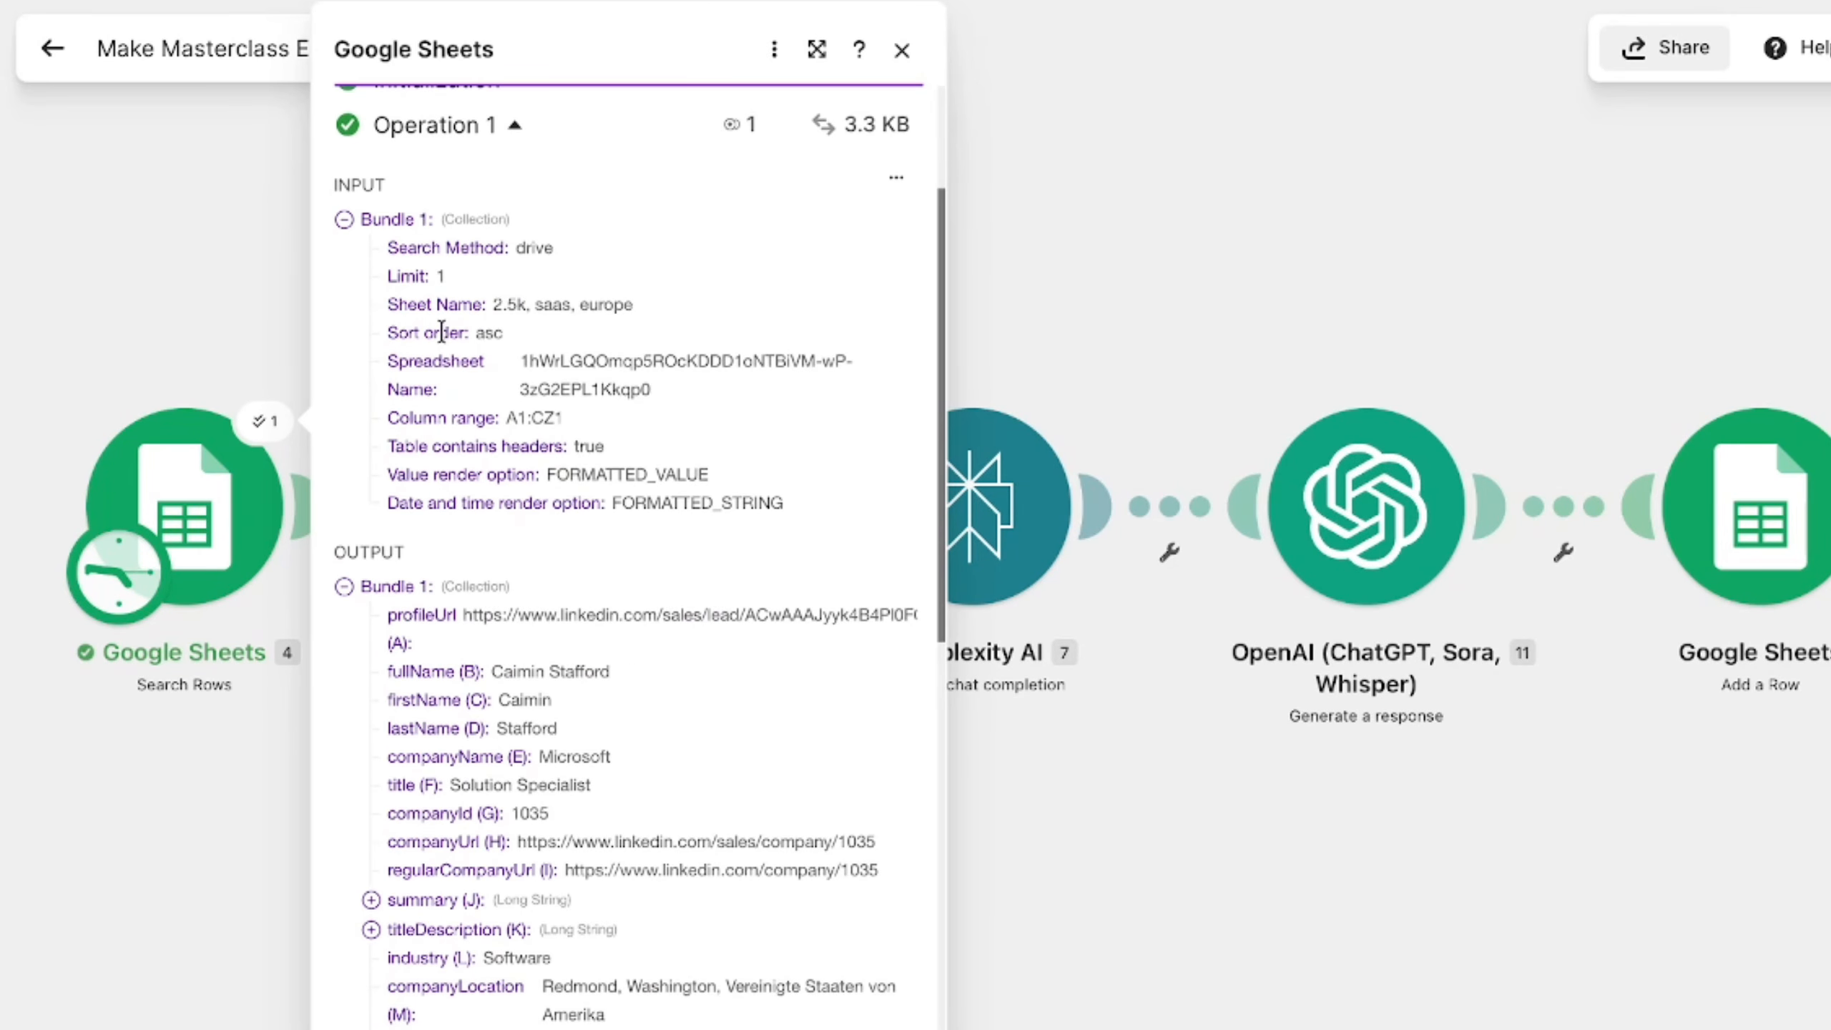
scroll(426, 790, "down", 3)
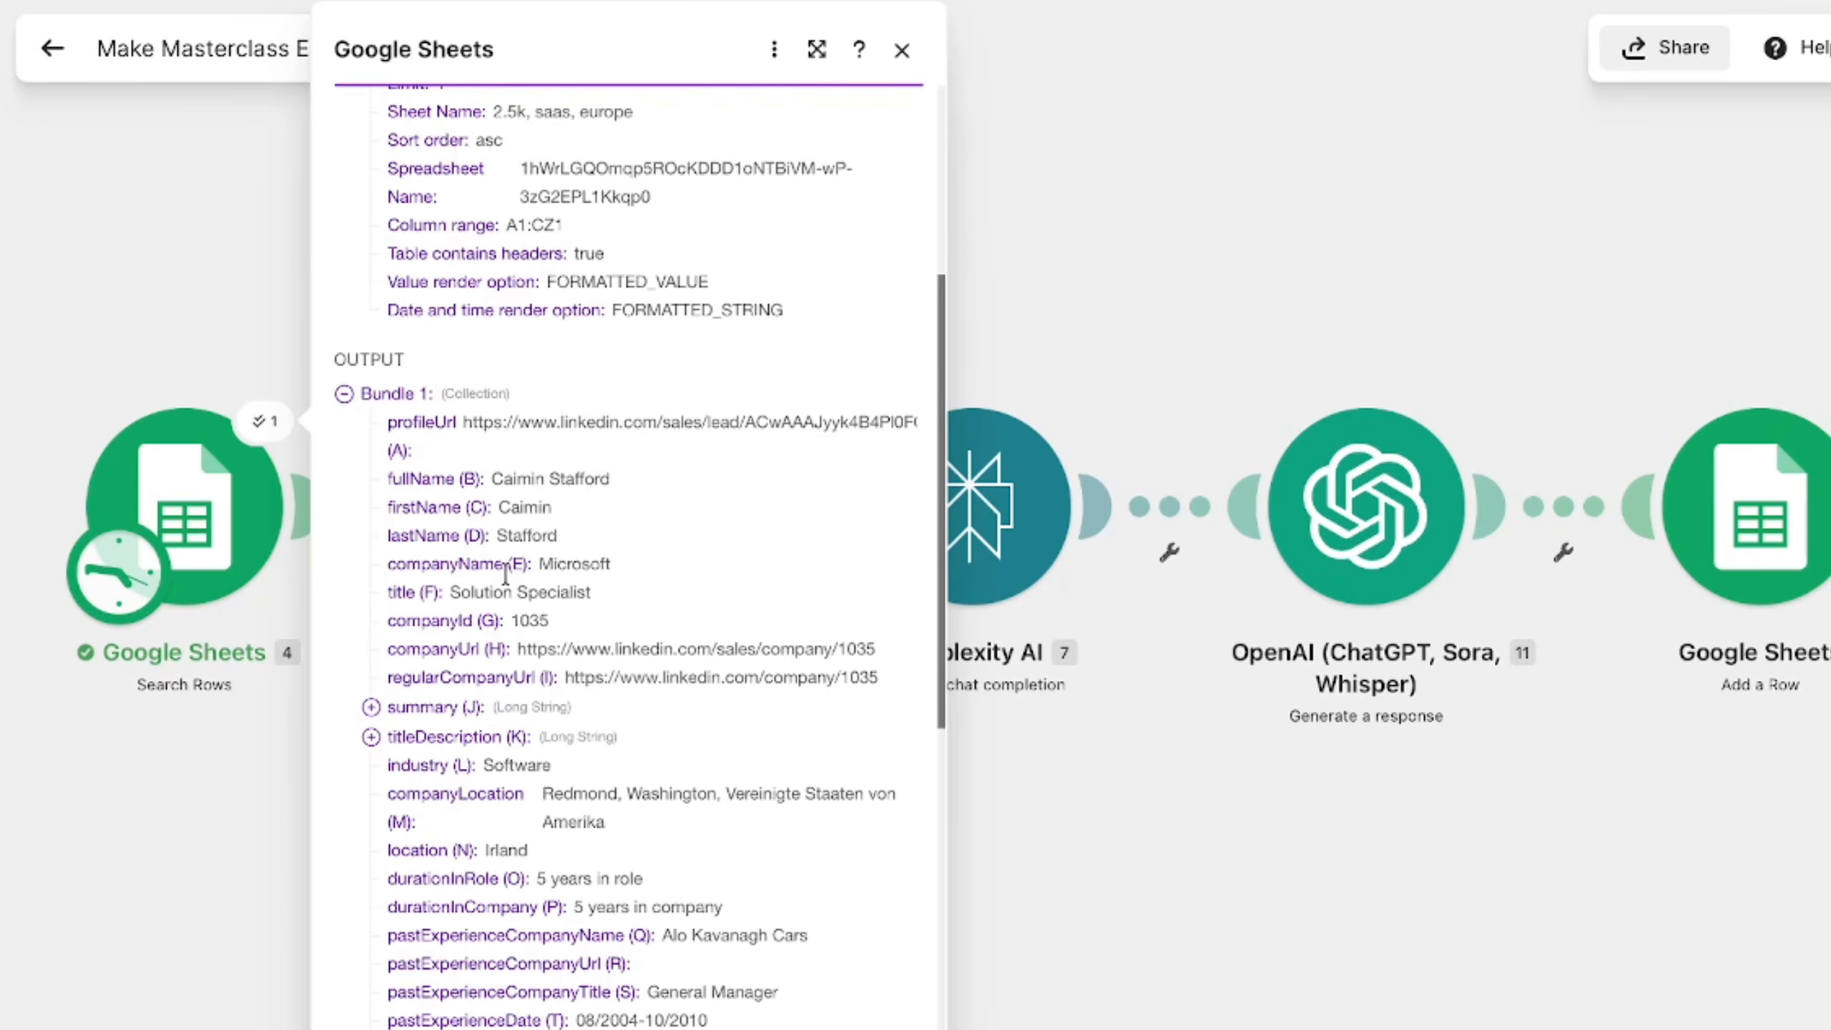
scroll(458, 728, "down", 10)
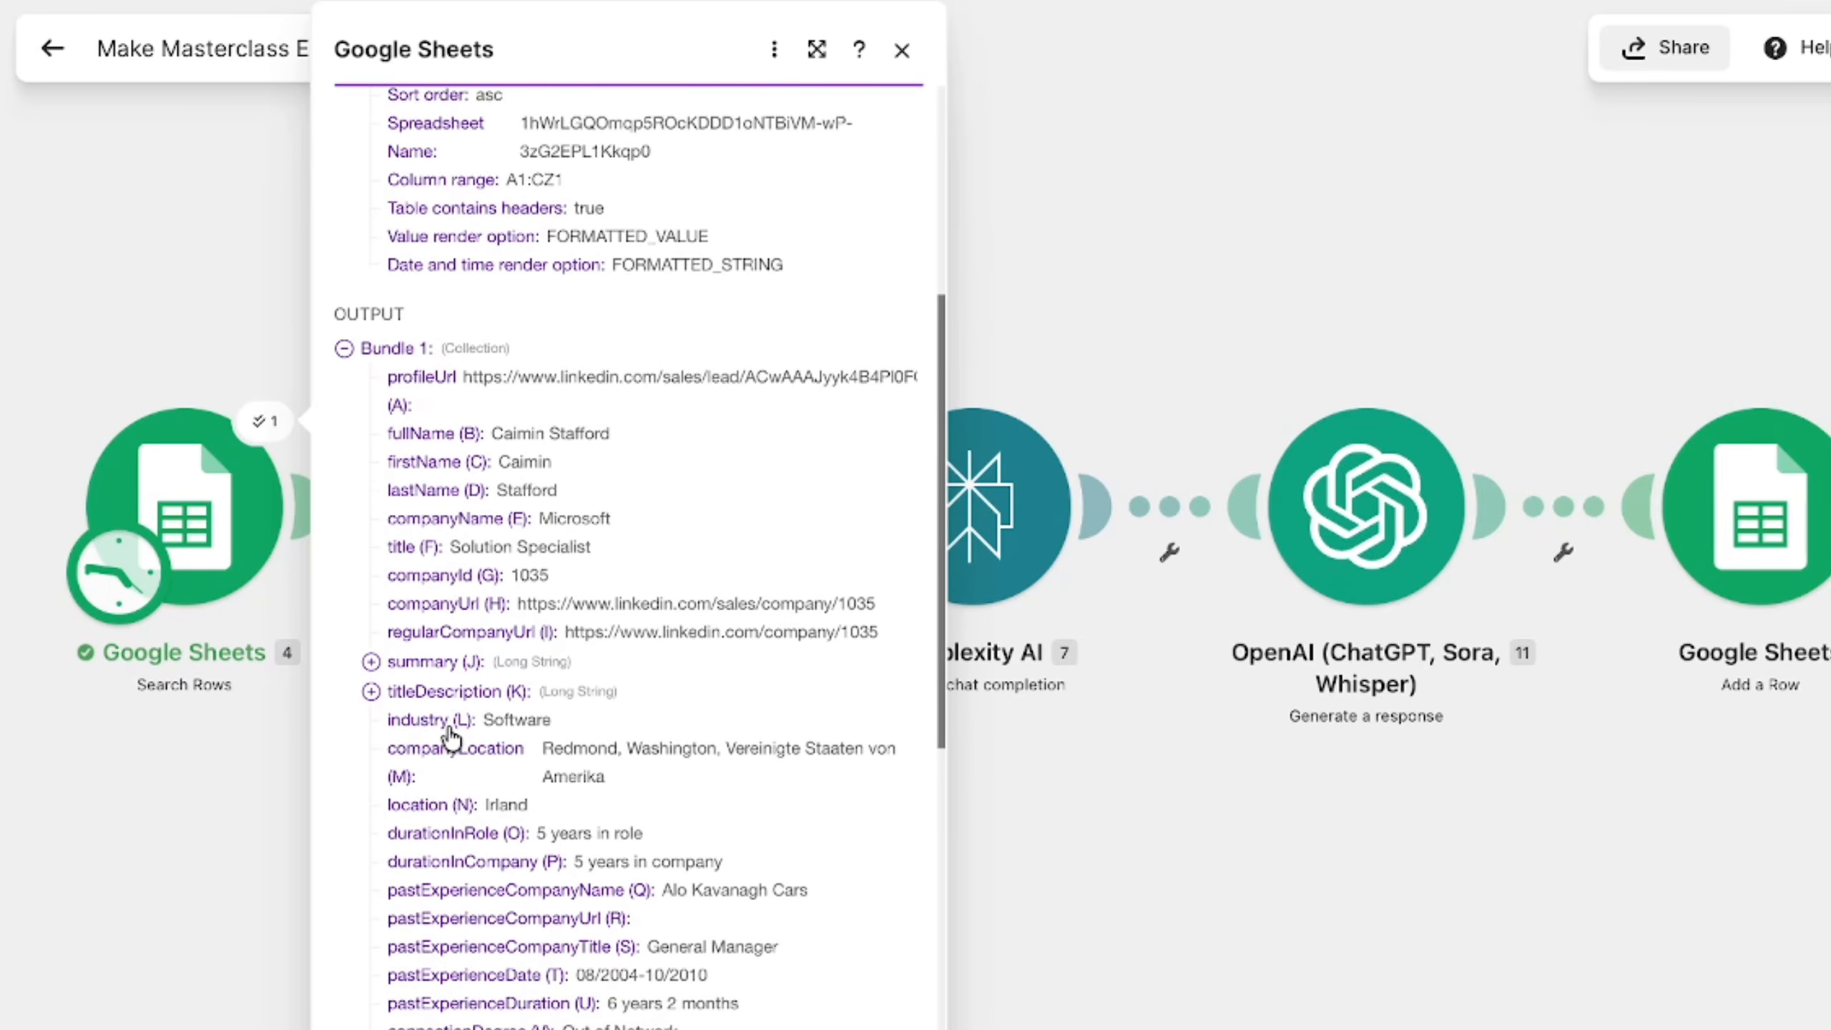
scroll(446, 724, "down", 2)
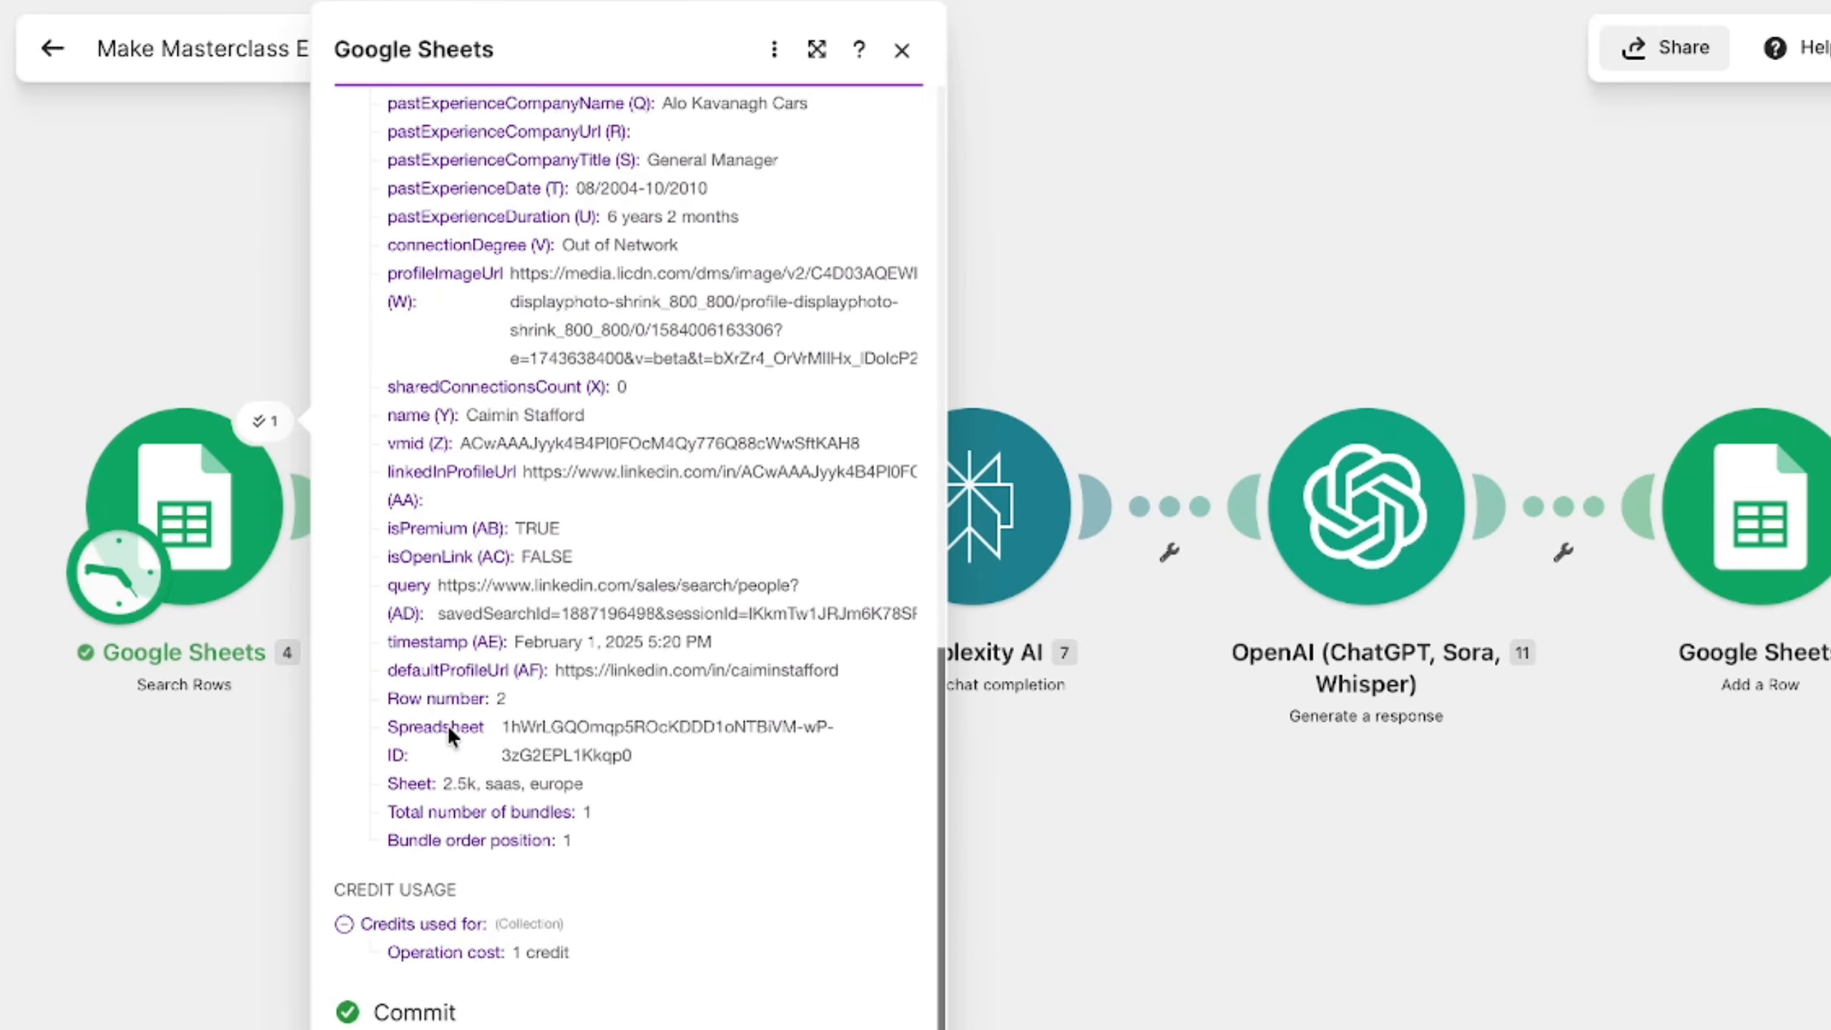
scroll(447, 725, "up", 20)
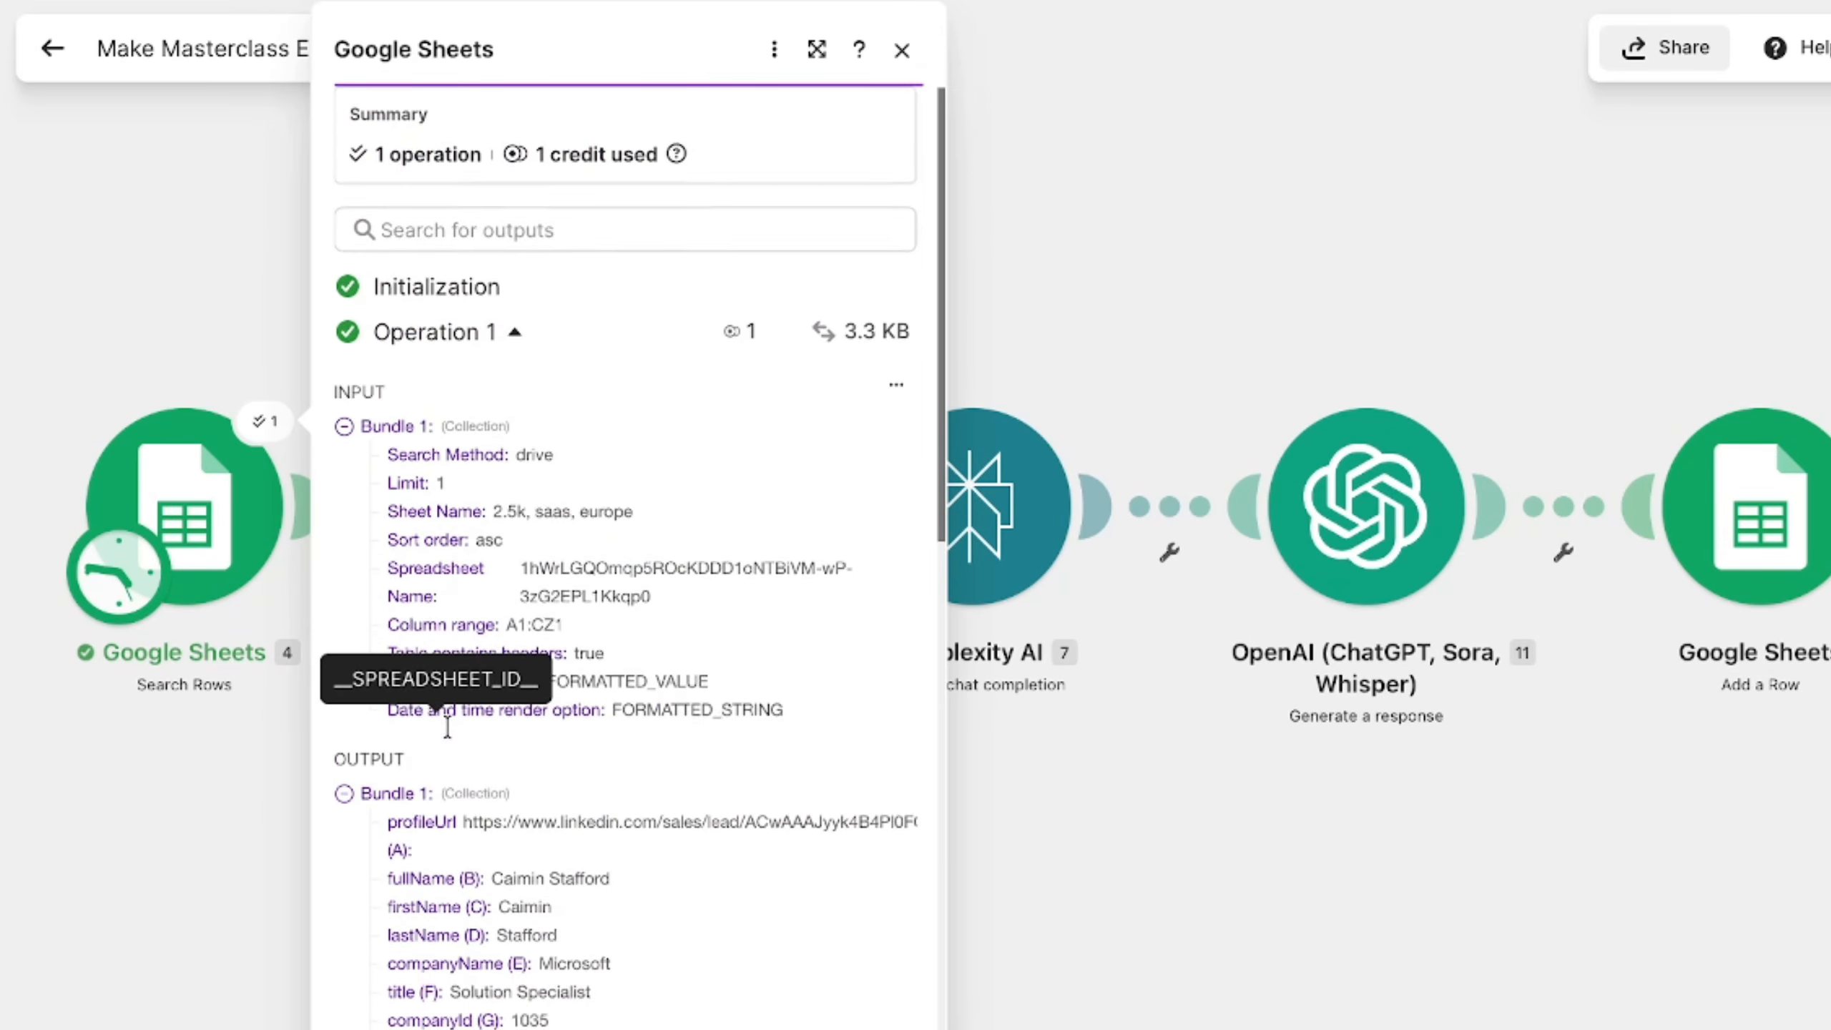
scroll(449, 718, "down", 8)
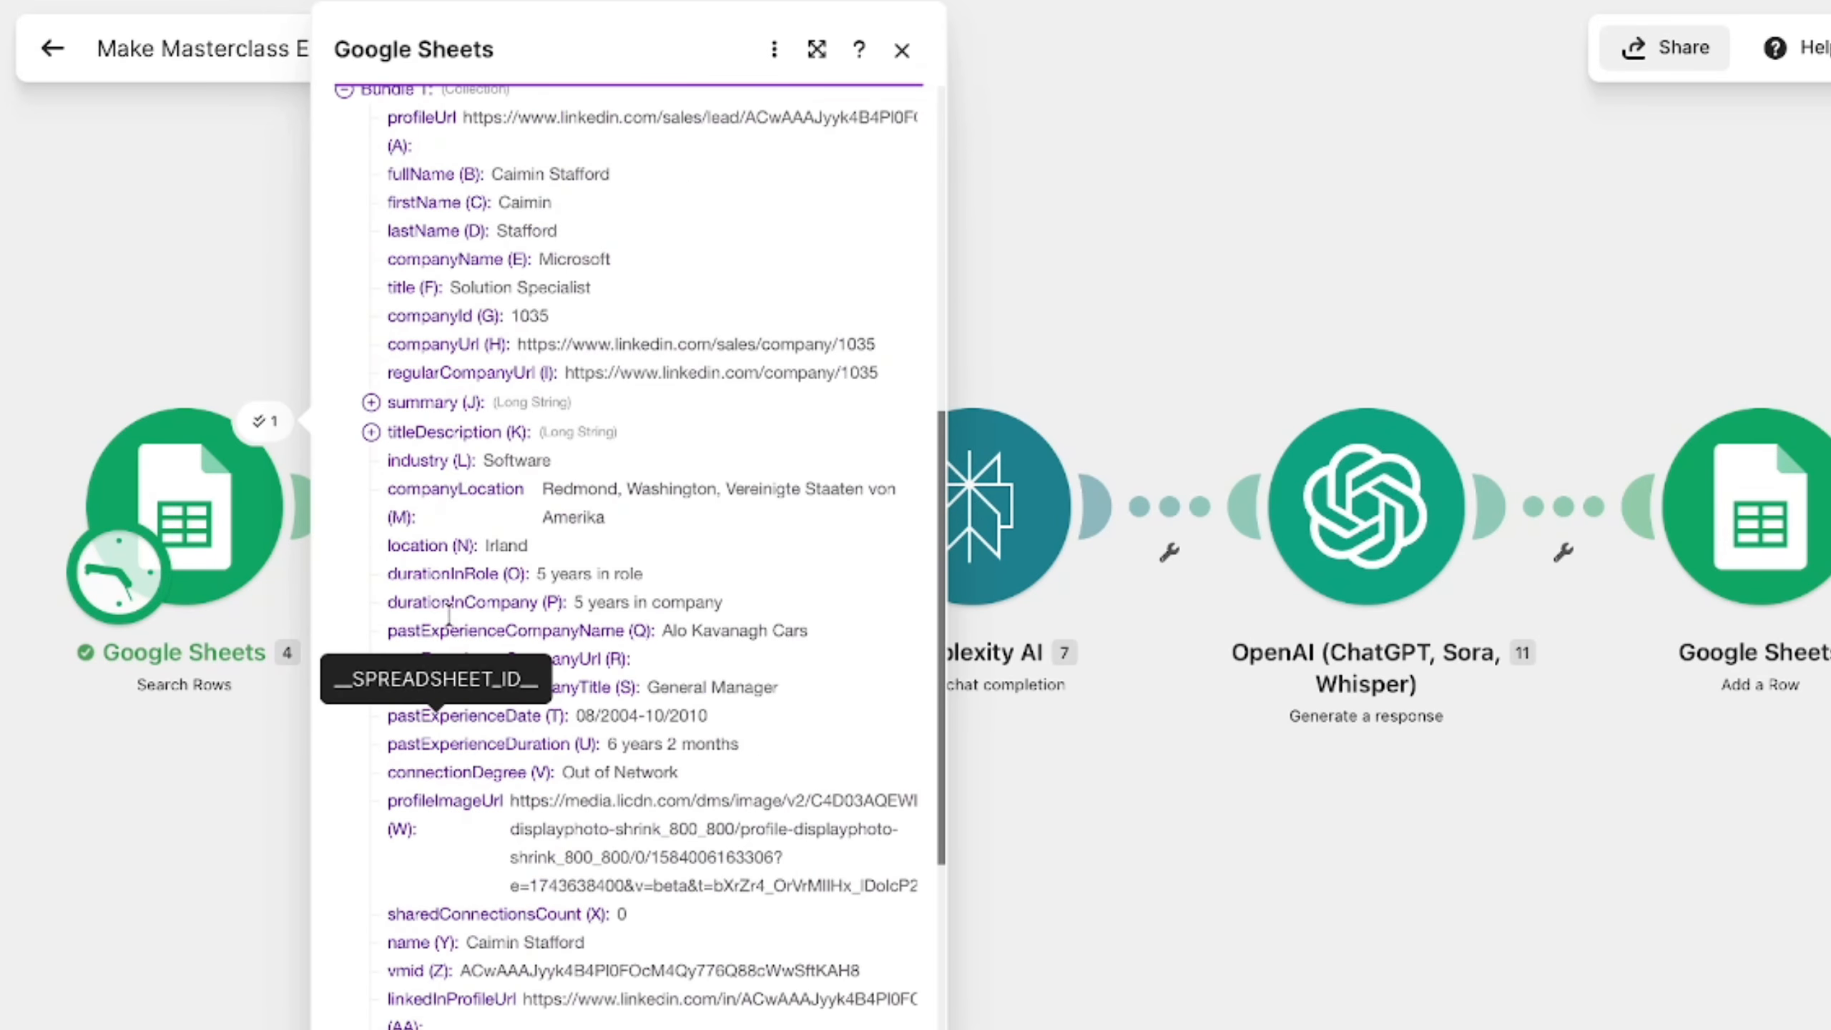
left_click(371, 402)
scroll(394, 252, "down", 2)
left_click_drag(397, 254, 705, 732)
left_click(1092, 986)
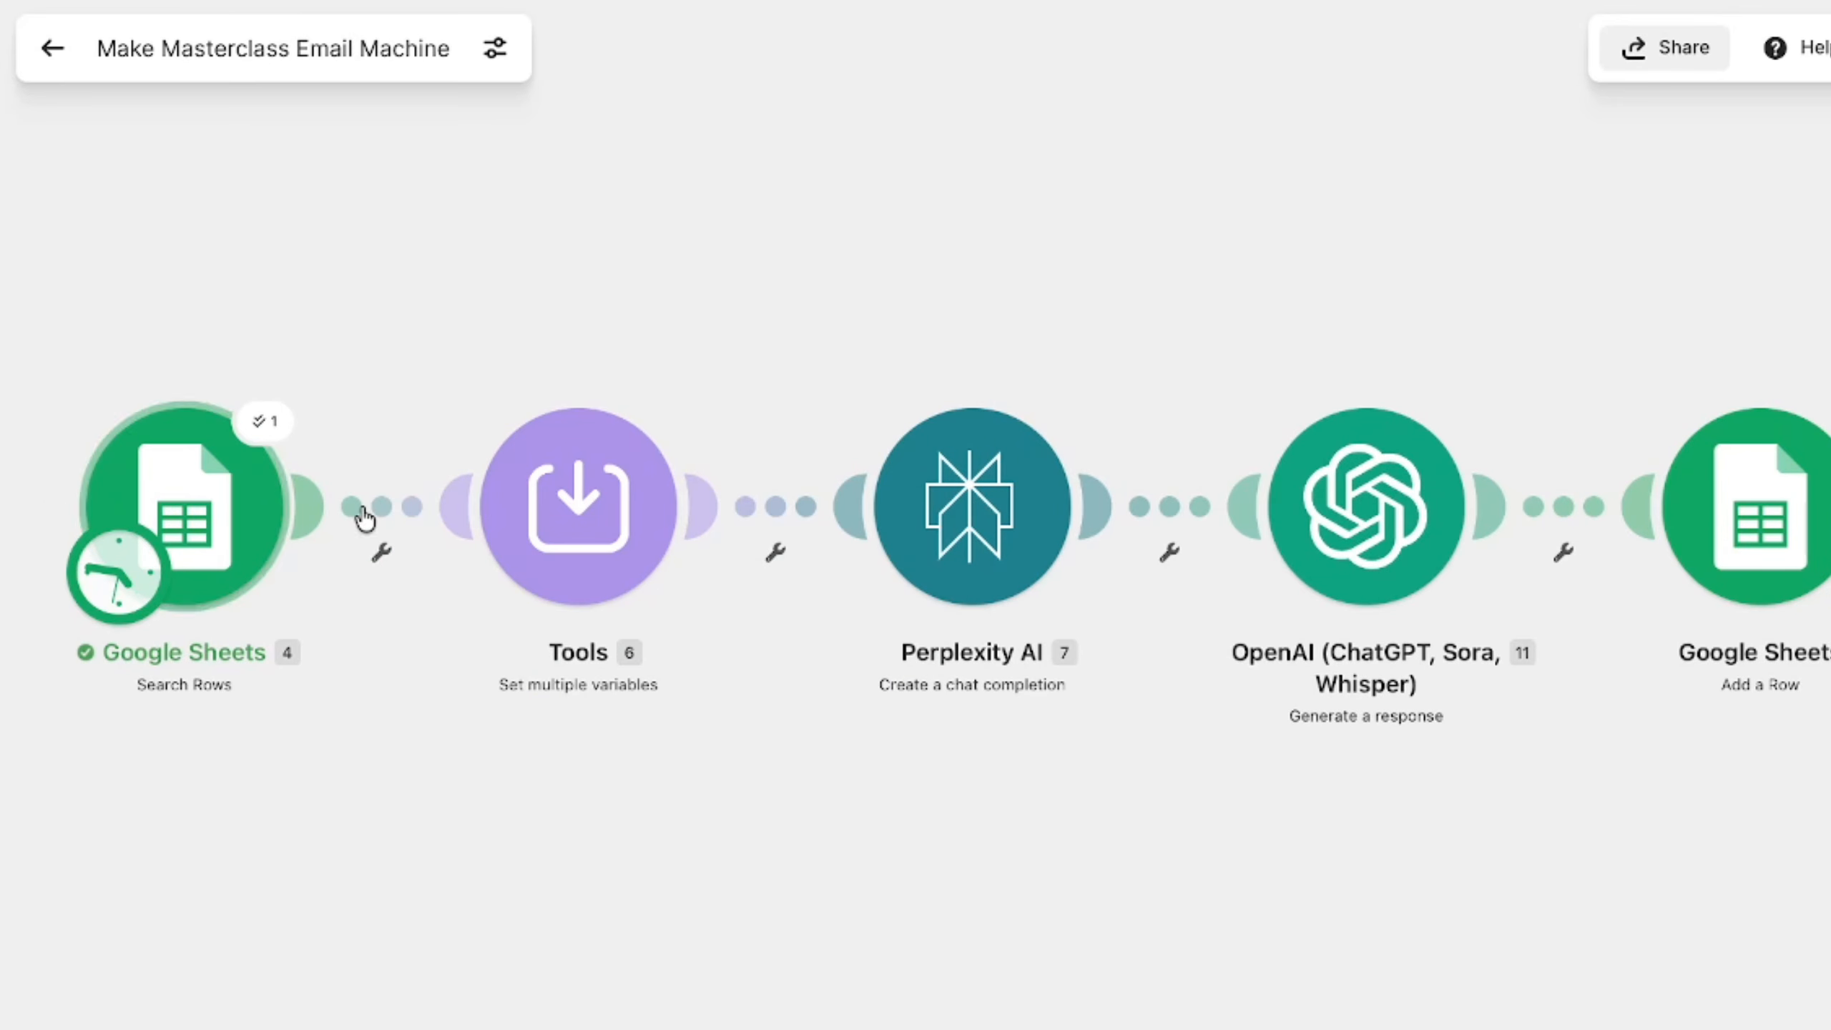
- Review the Tools module's FIrstName, Location and Industry variables and the sheet columns mapped to them, and close its settings
left_click(539, 654)
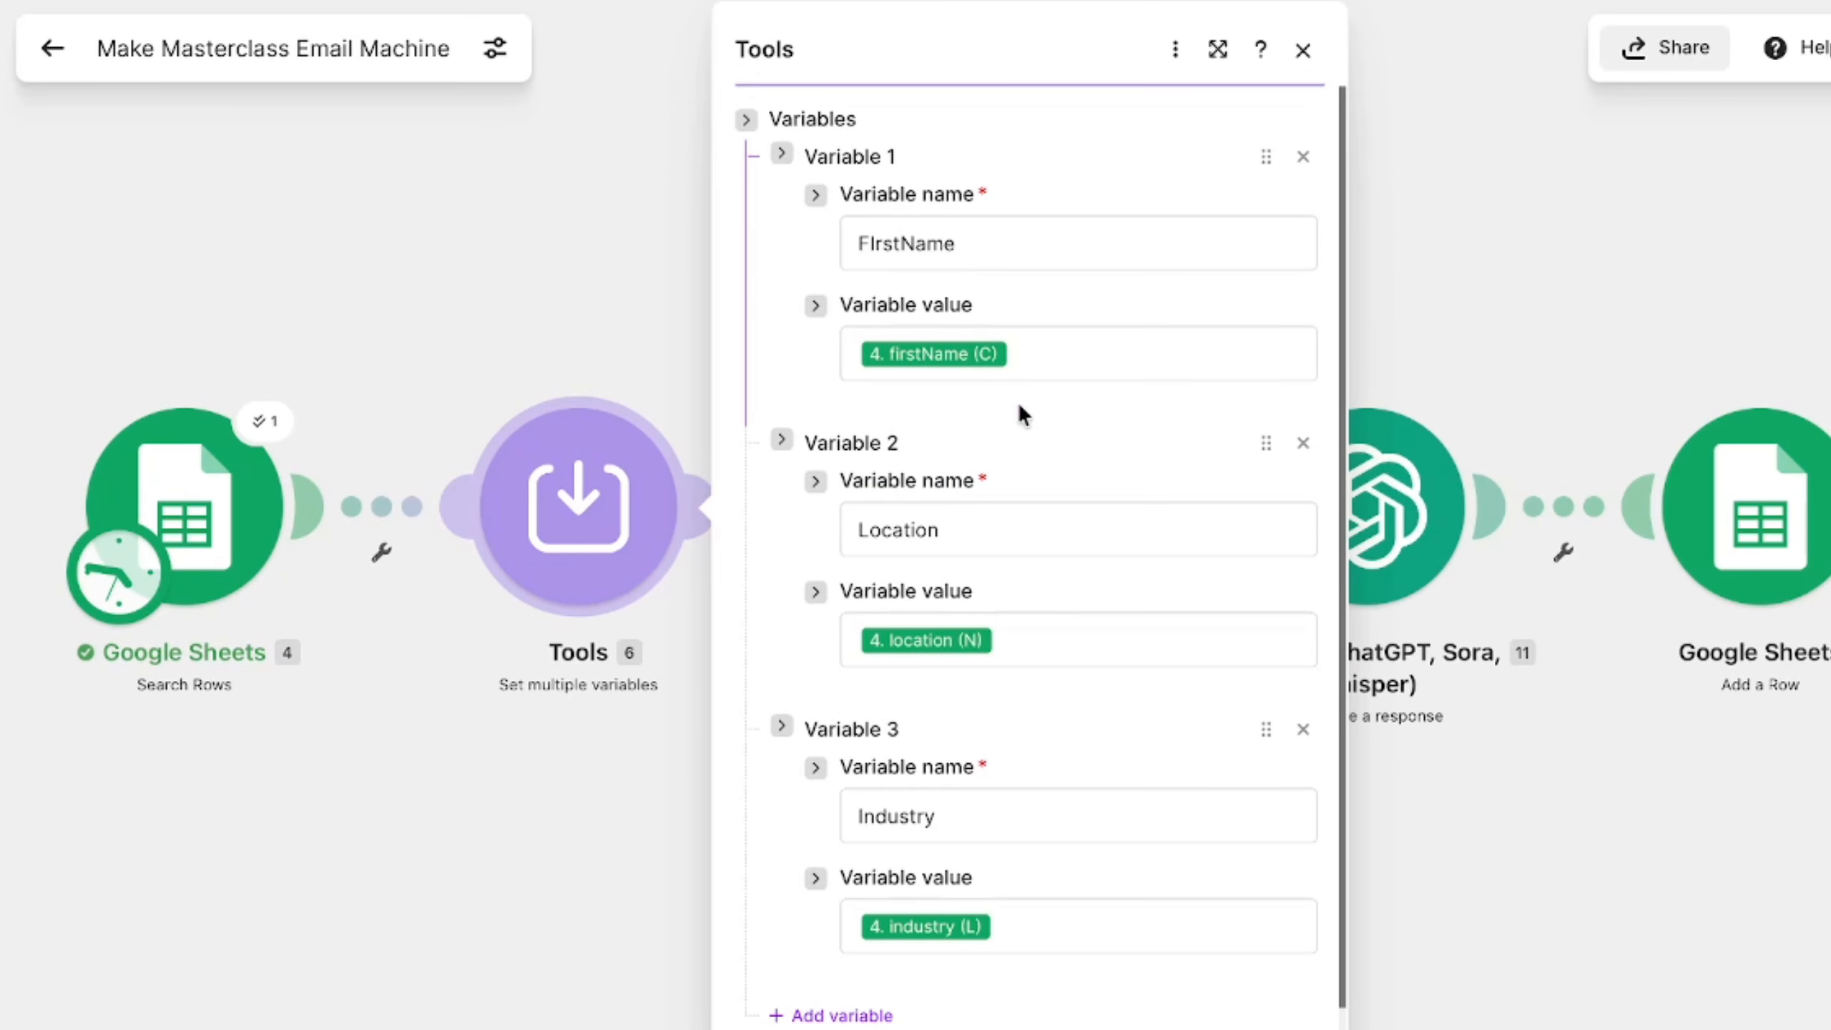
scroll(997, 640, "down", 1)
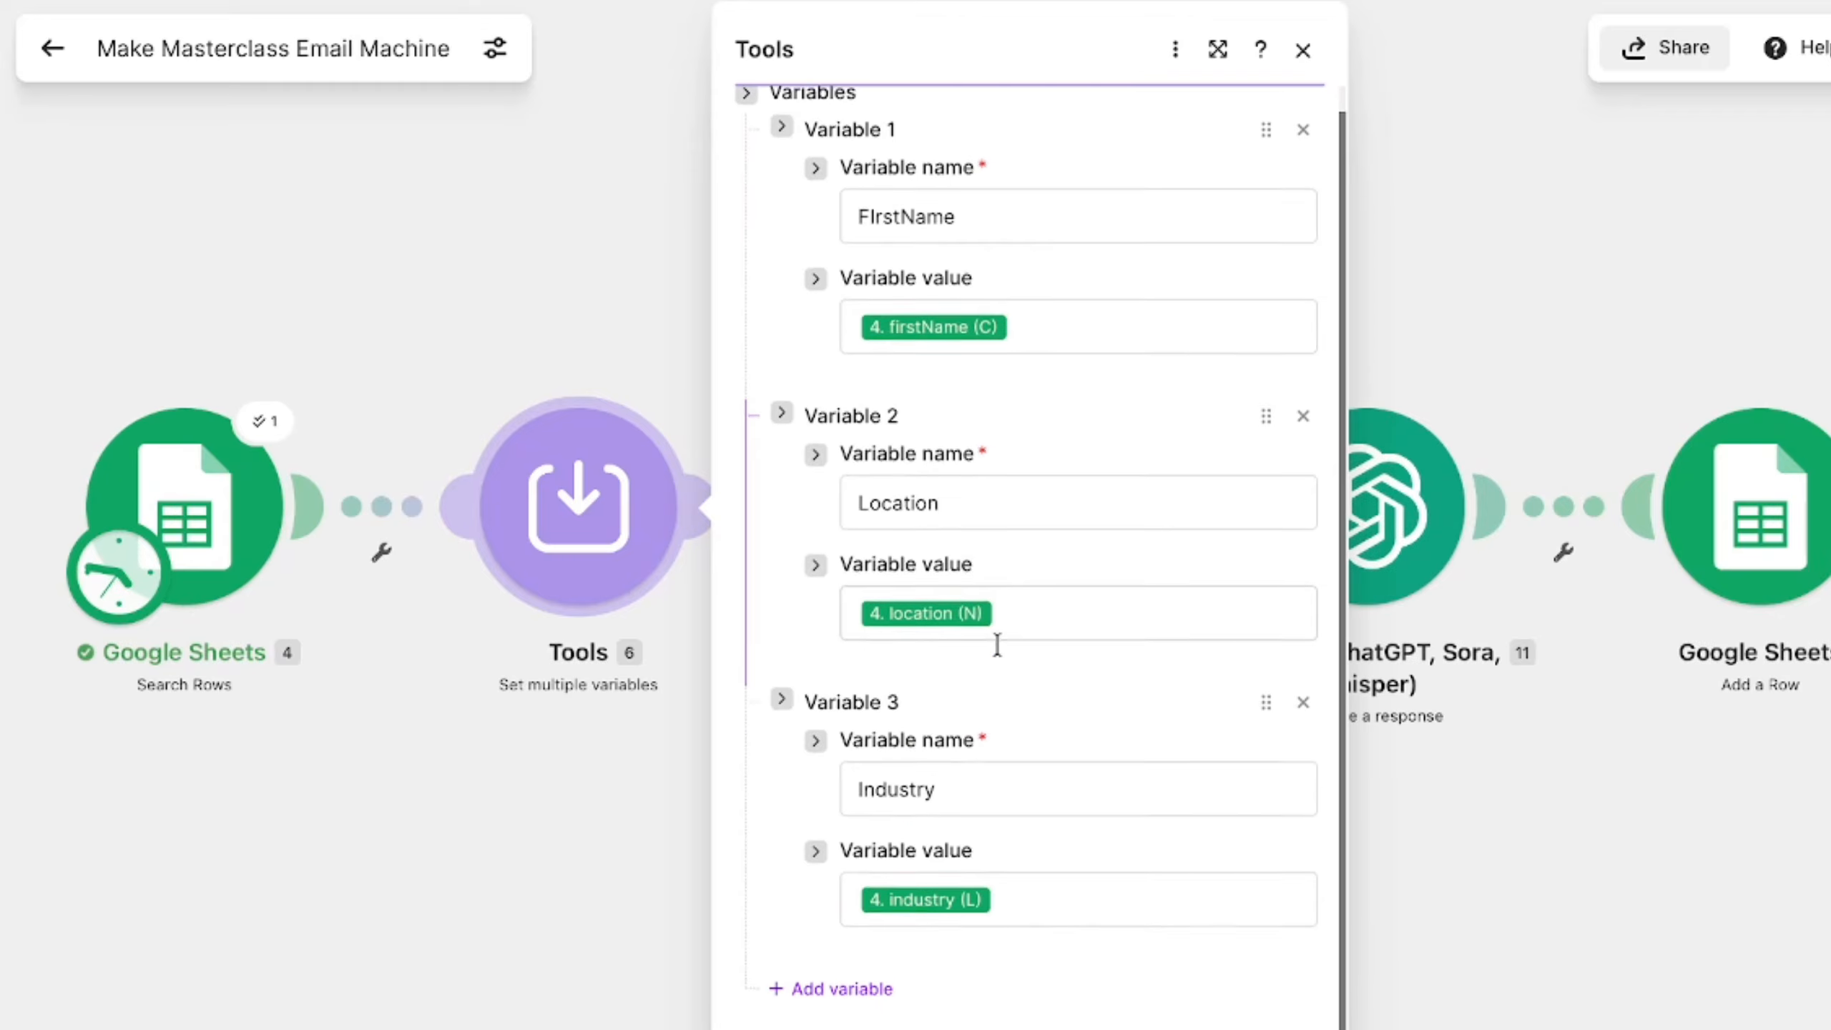
left_click(1505, 889)
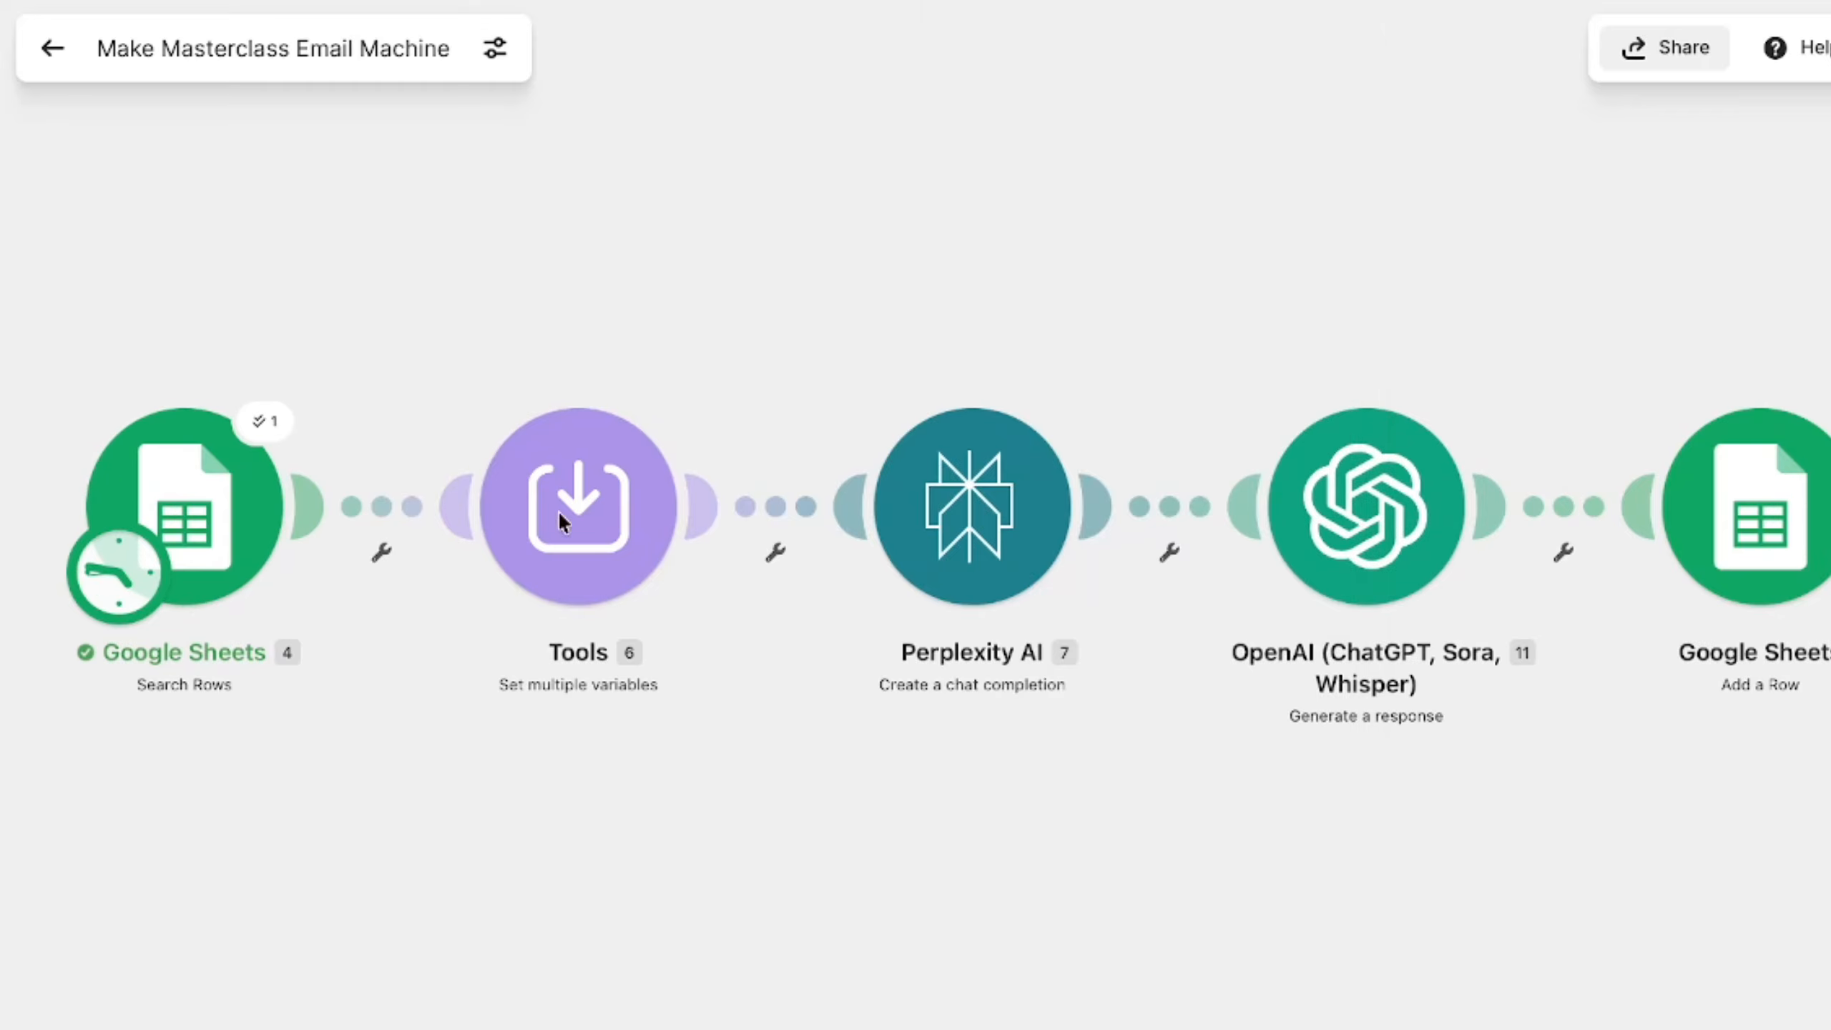
left_click(590, 505)
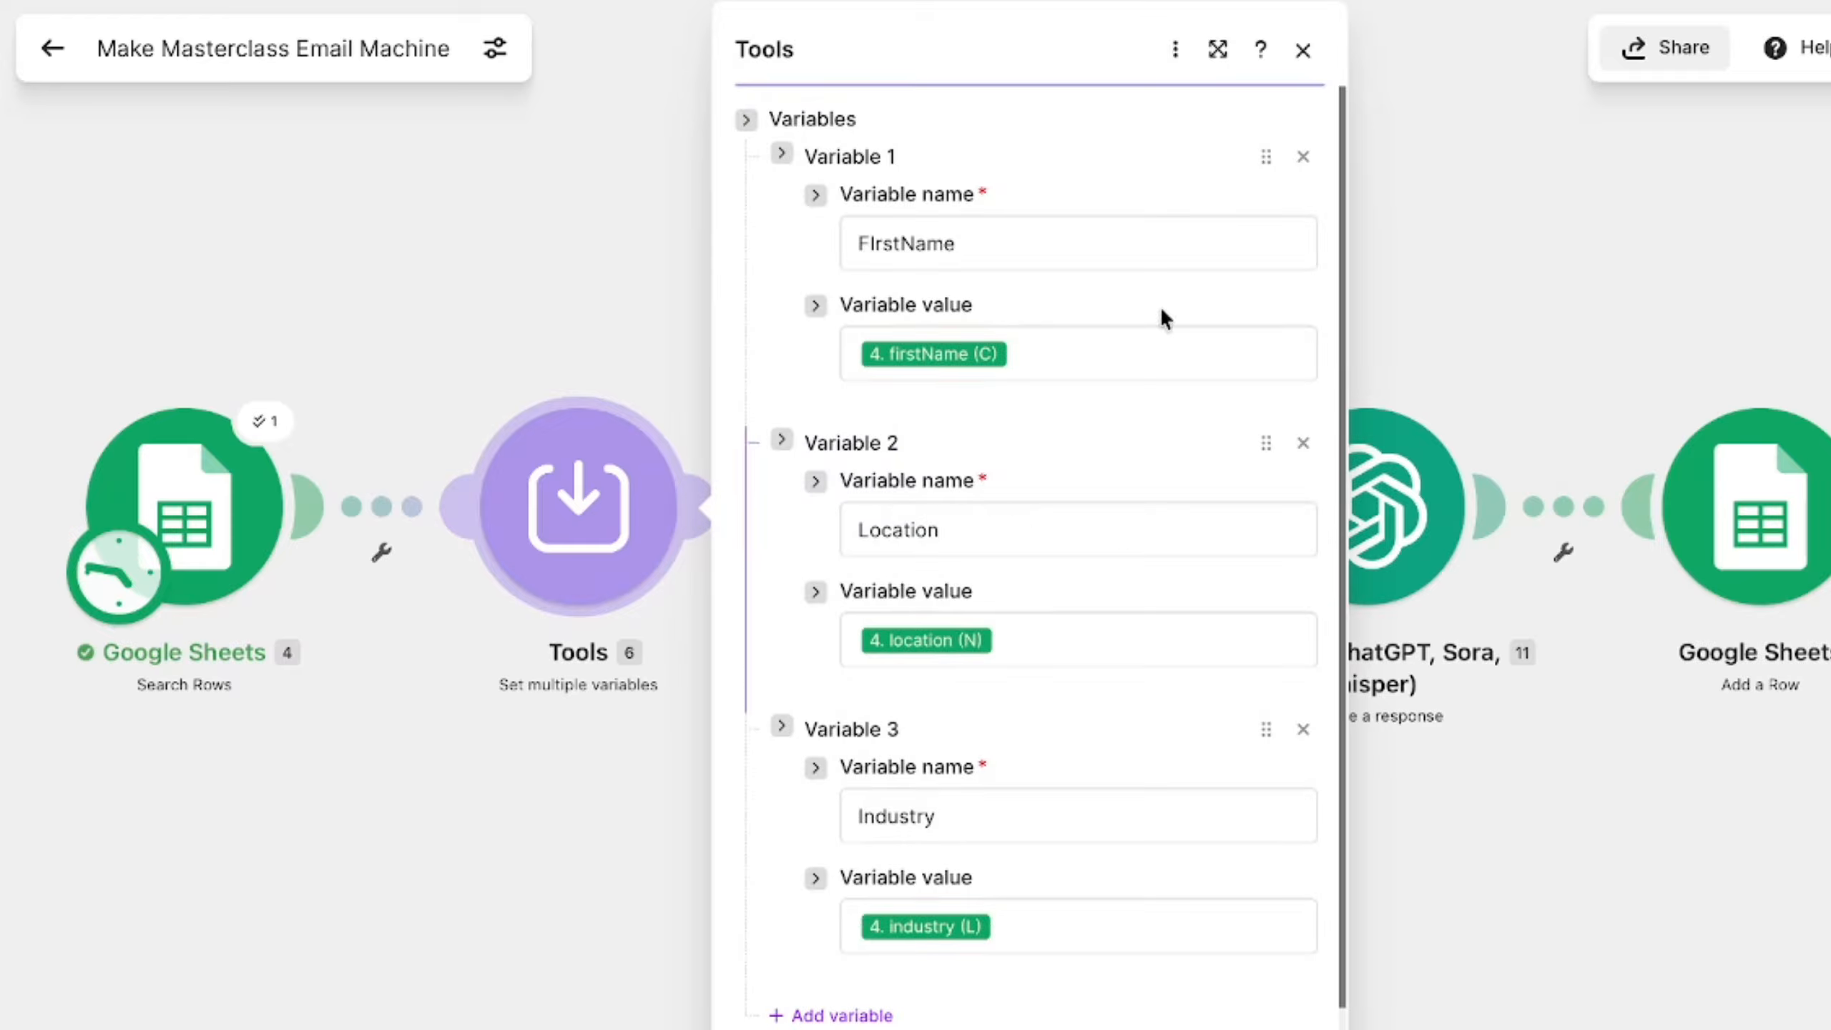
scroll(1082, 848, "down", 1)
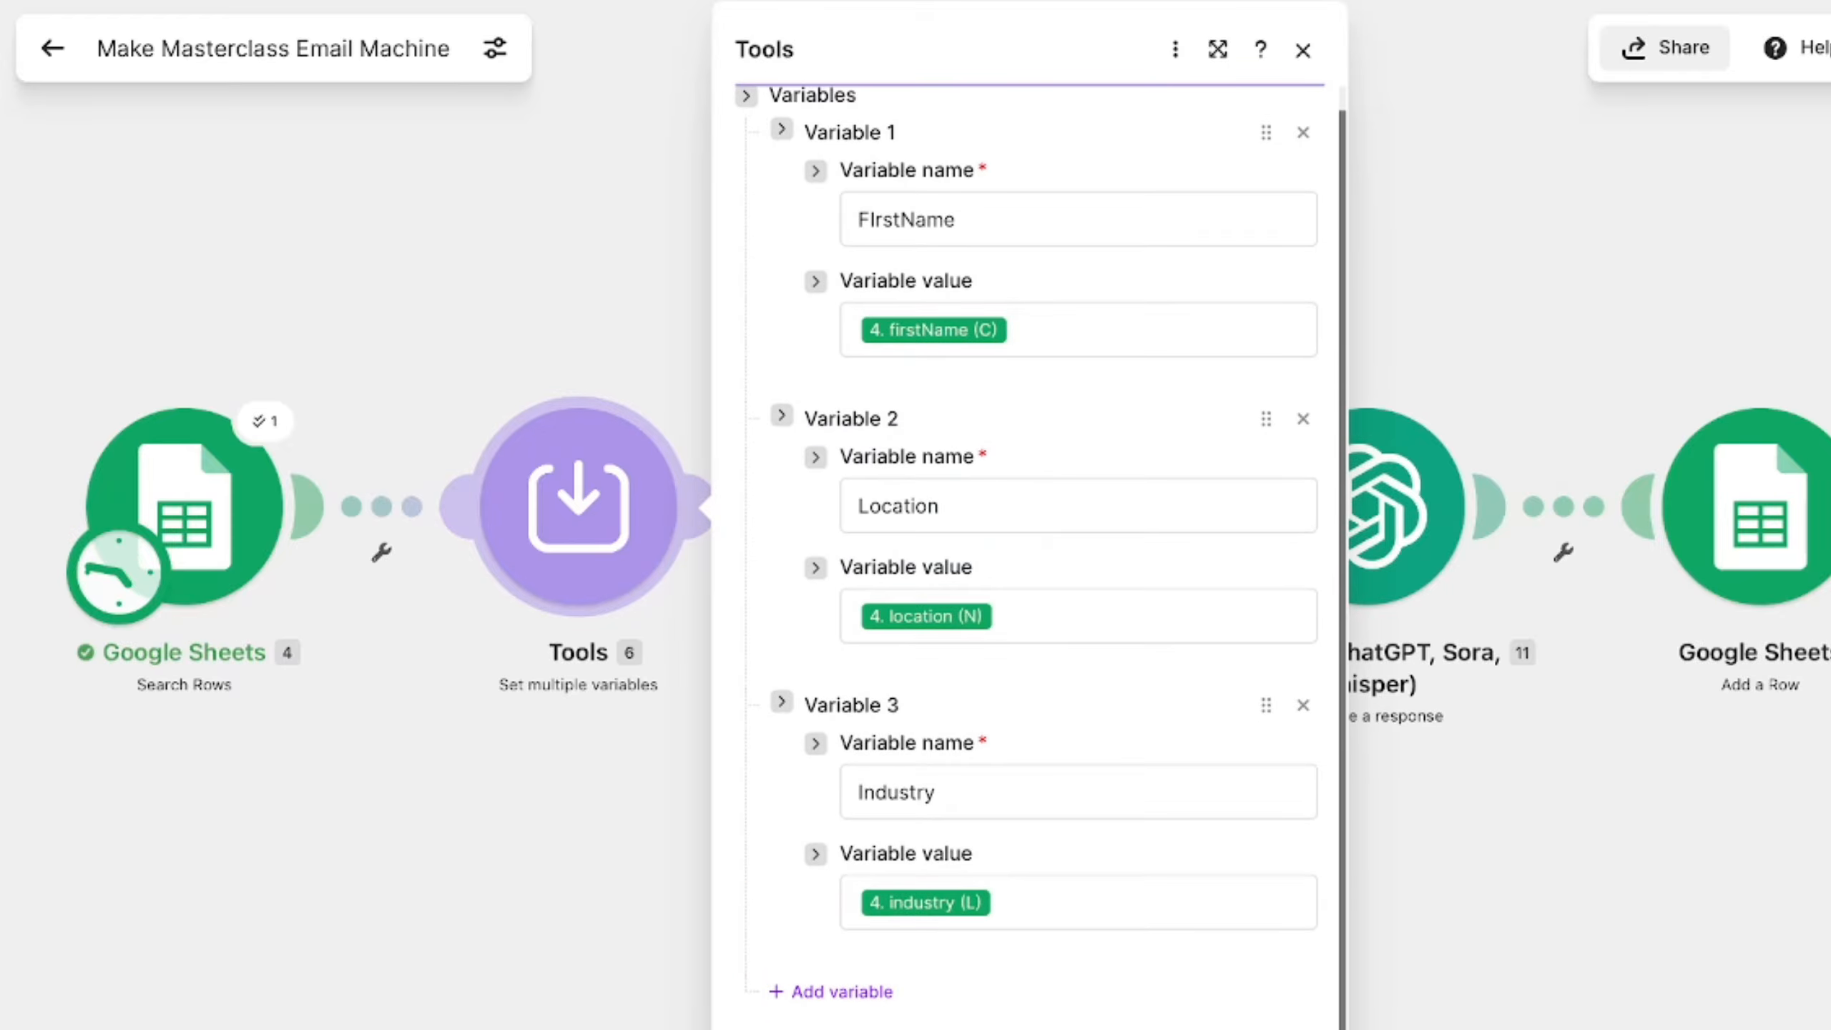
left_click(625, 542)
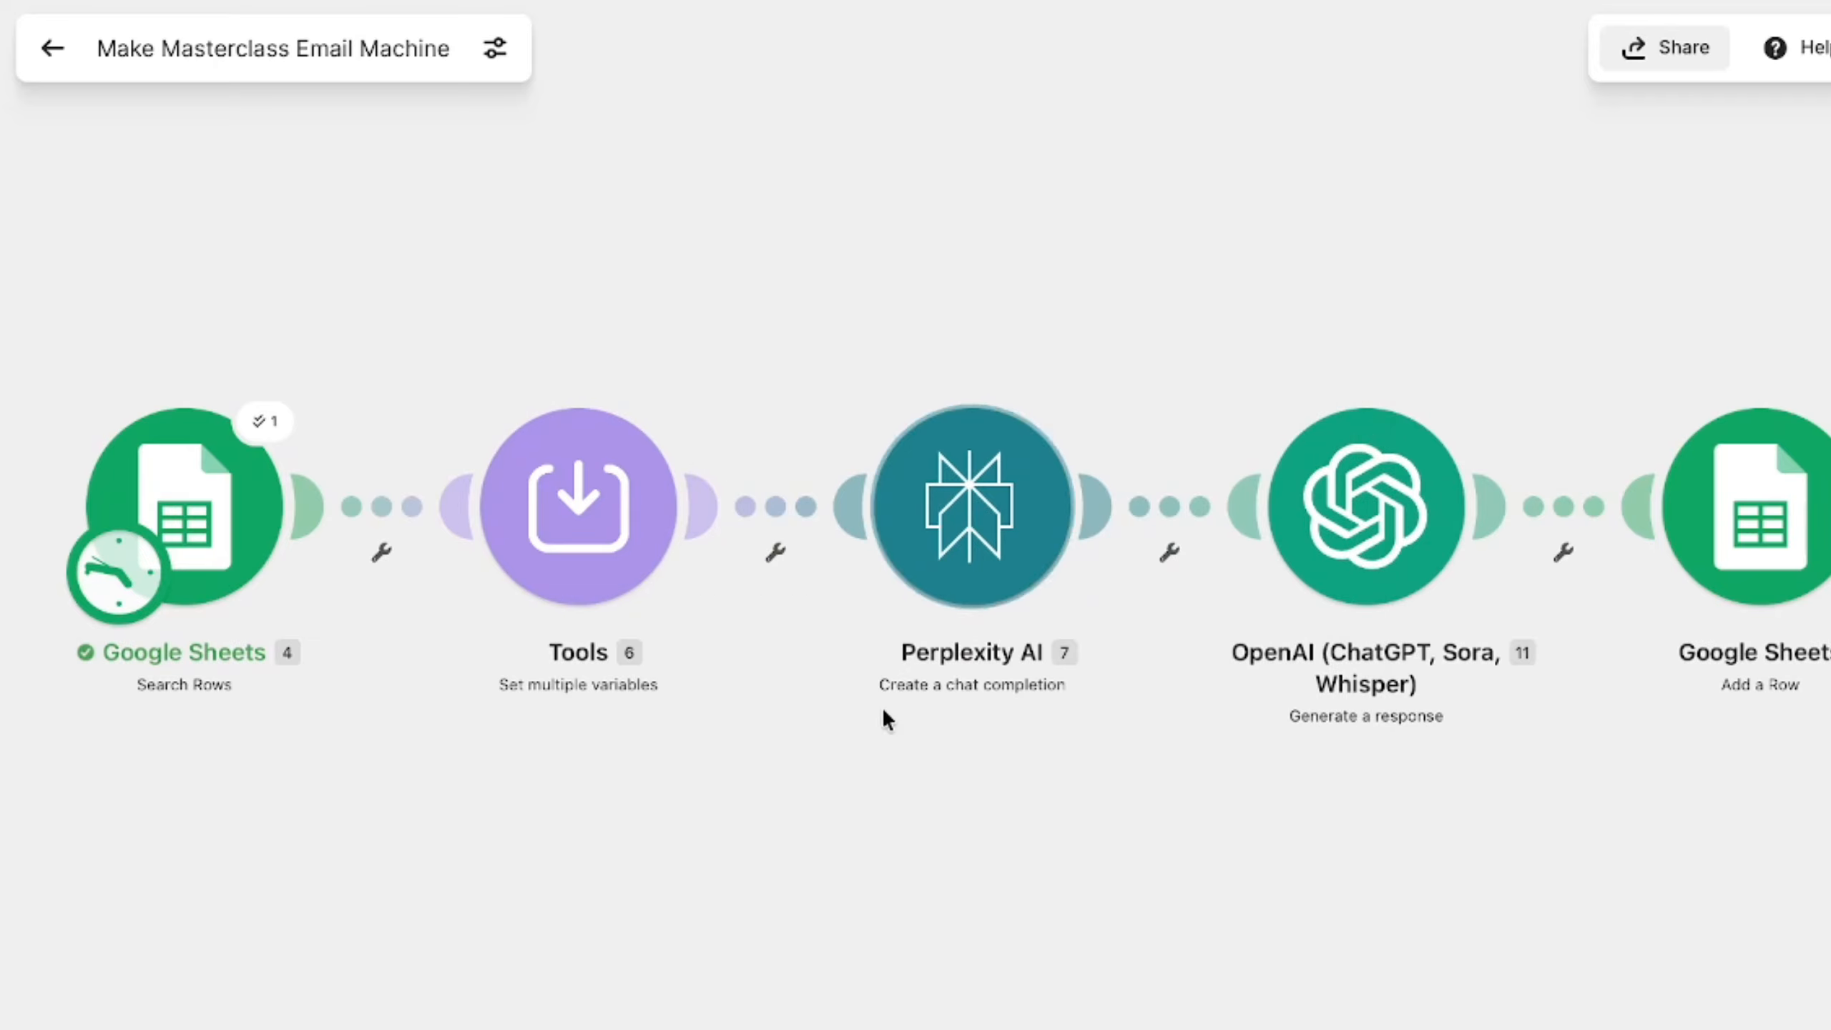
- Examine the Perplexity AI module's model, research prompt and optional fields, and close its settings
left_click(973, 552)
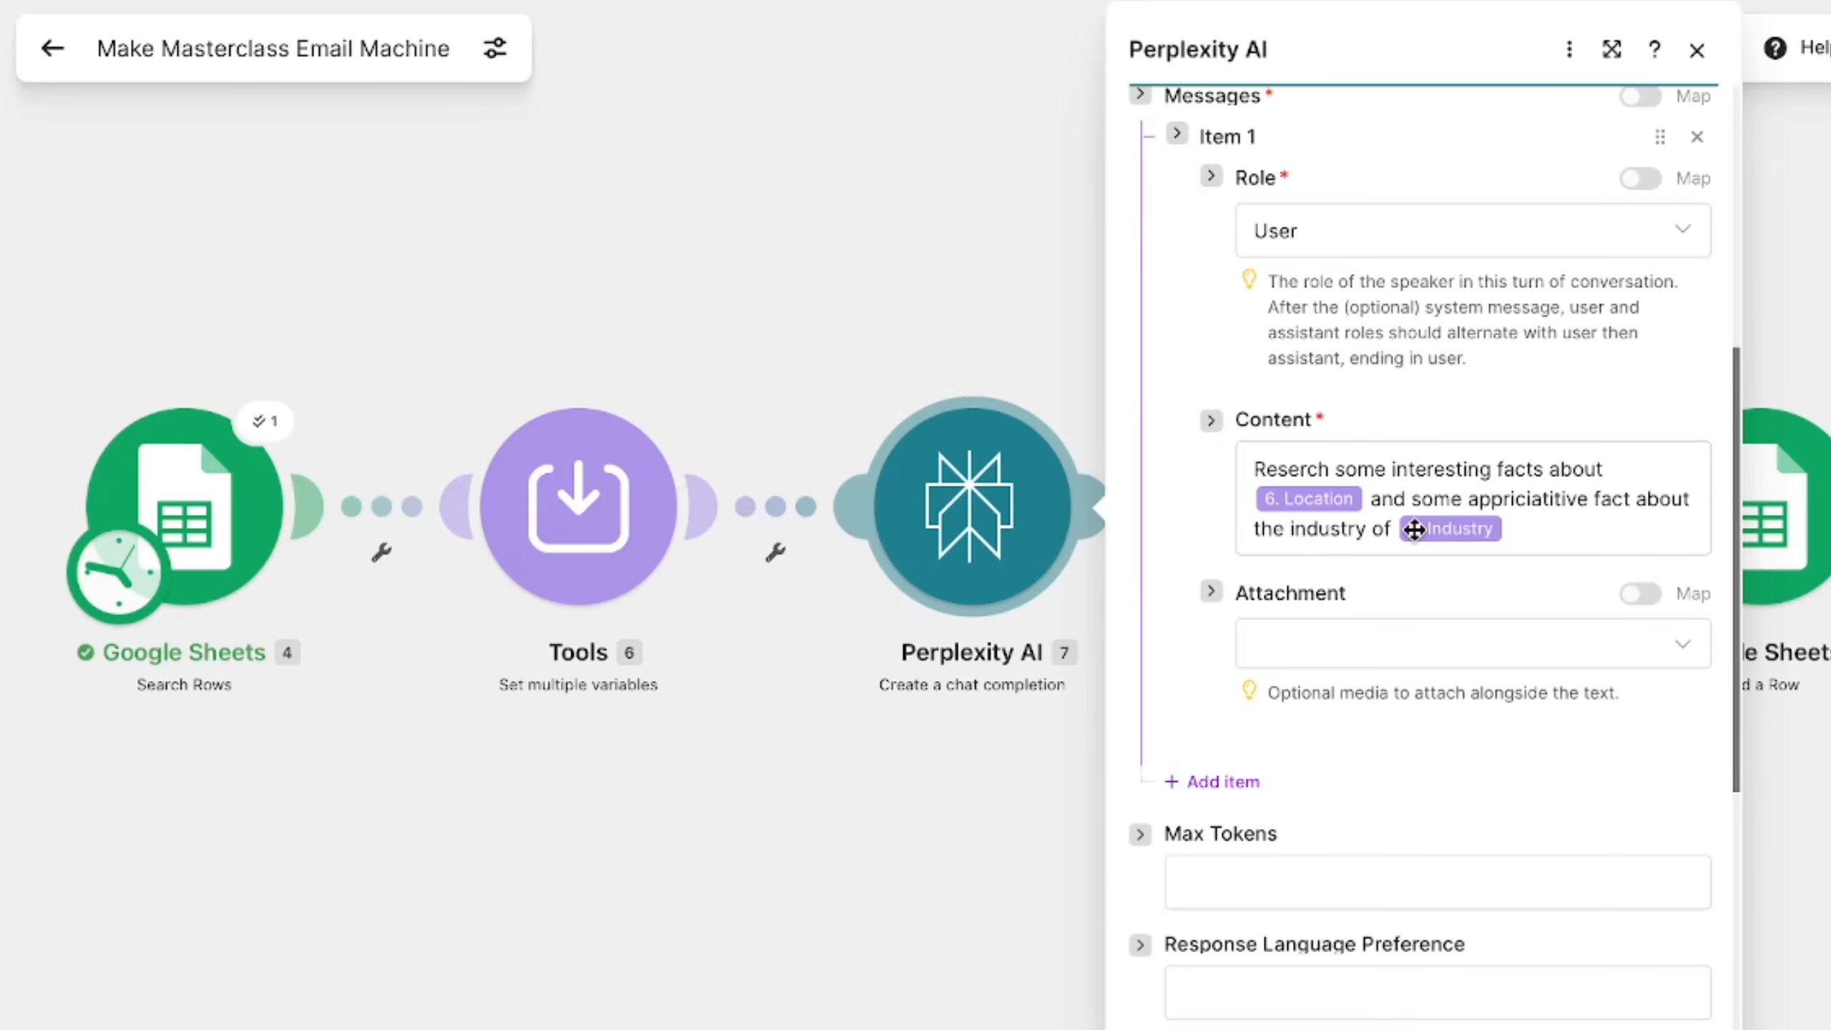
scroll(1429, 675, "down", 2)
scroll(1431, 676, "down", 5)
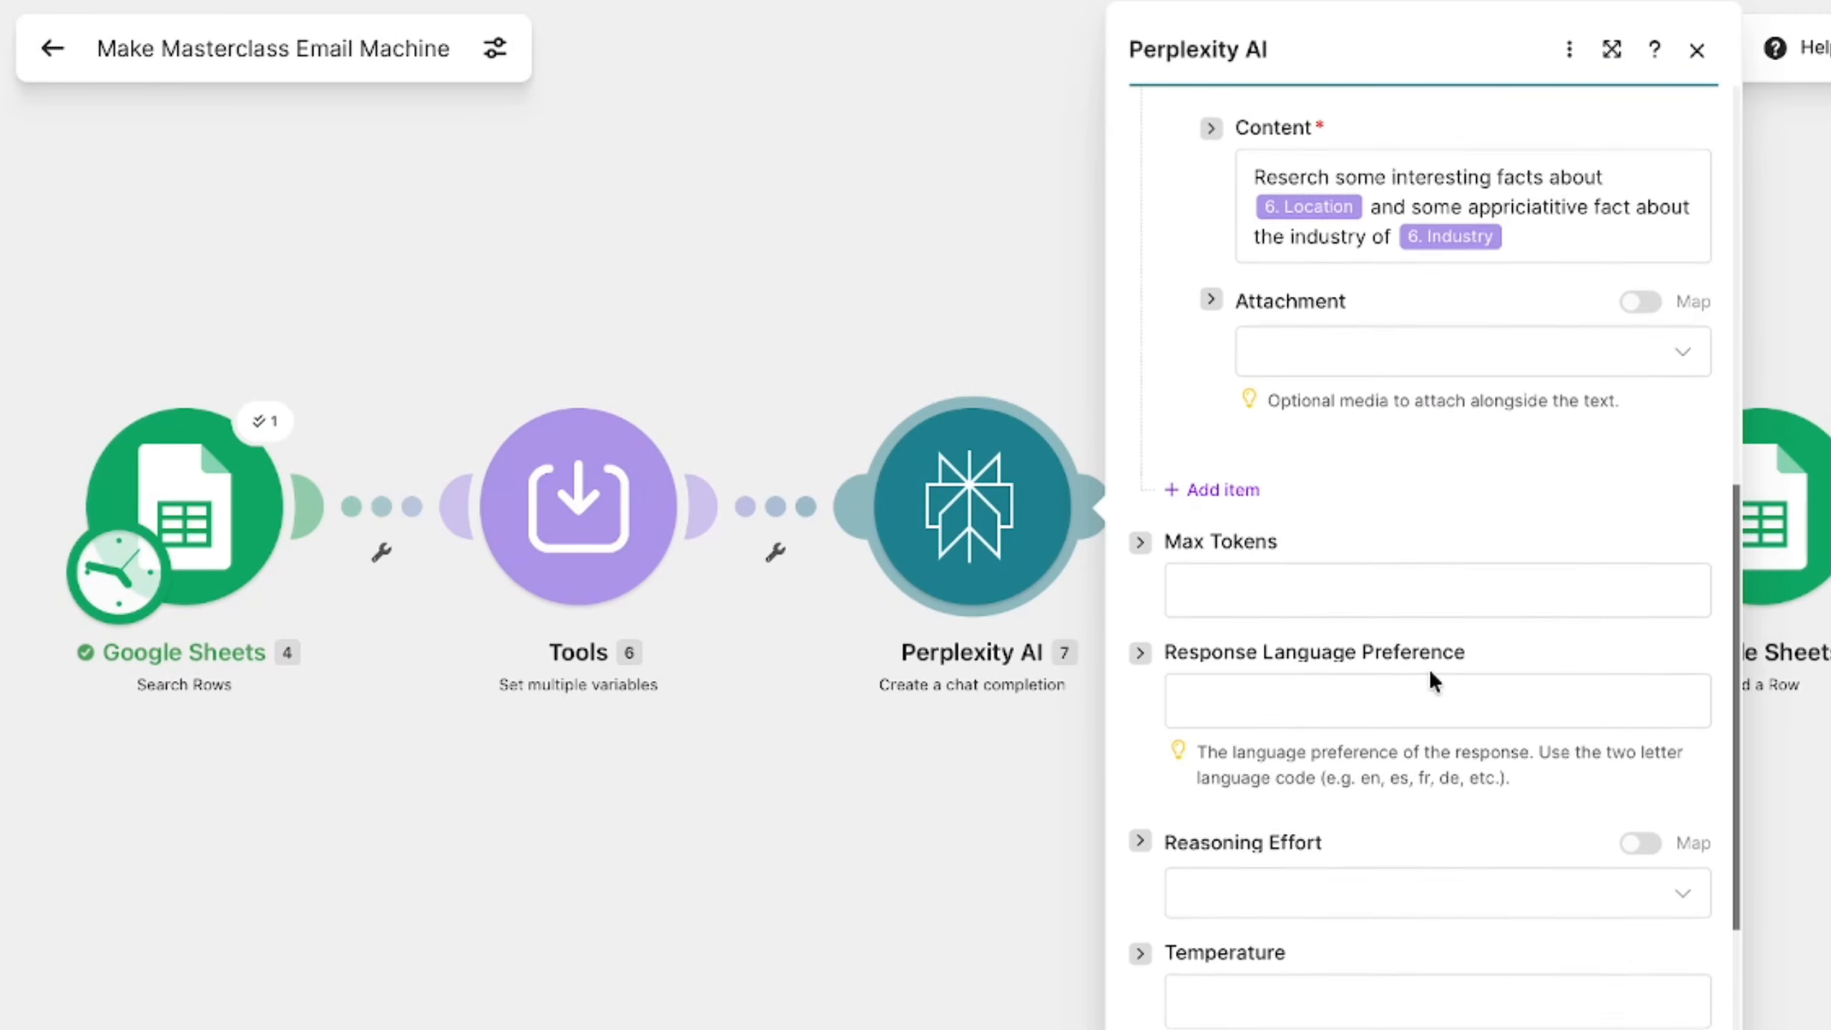
scroll(1431, 683, "up", 12)
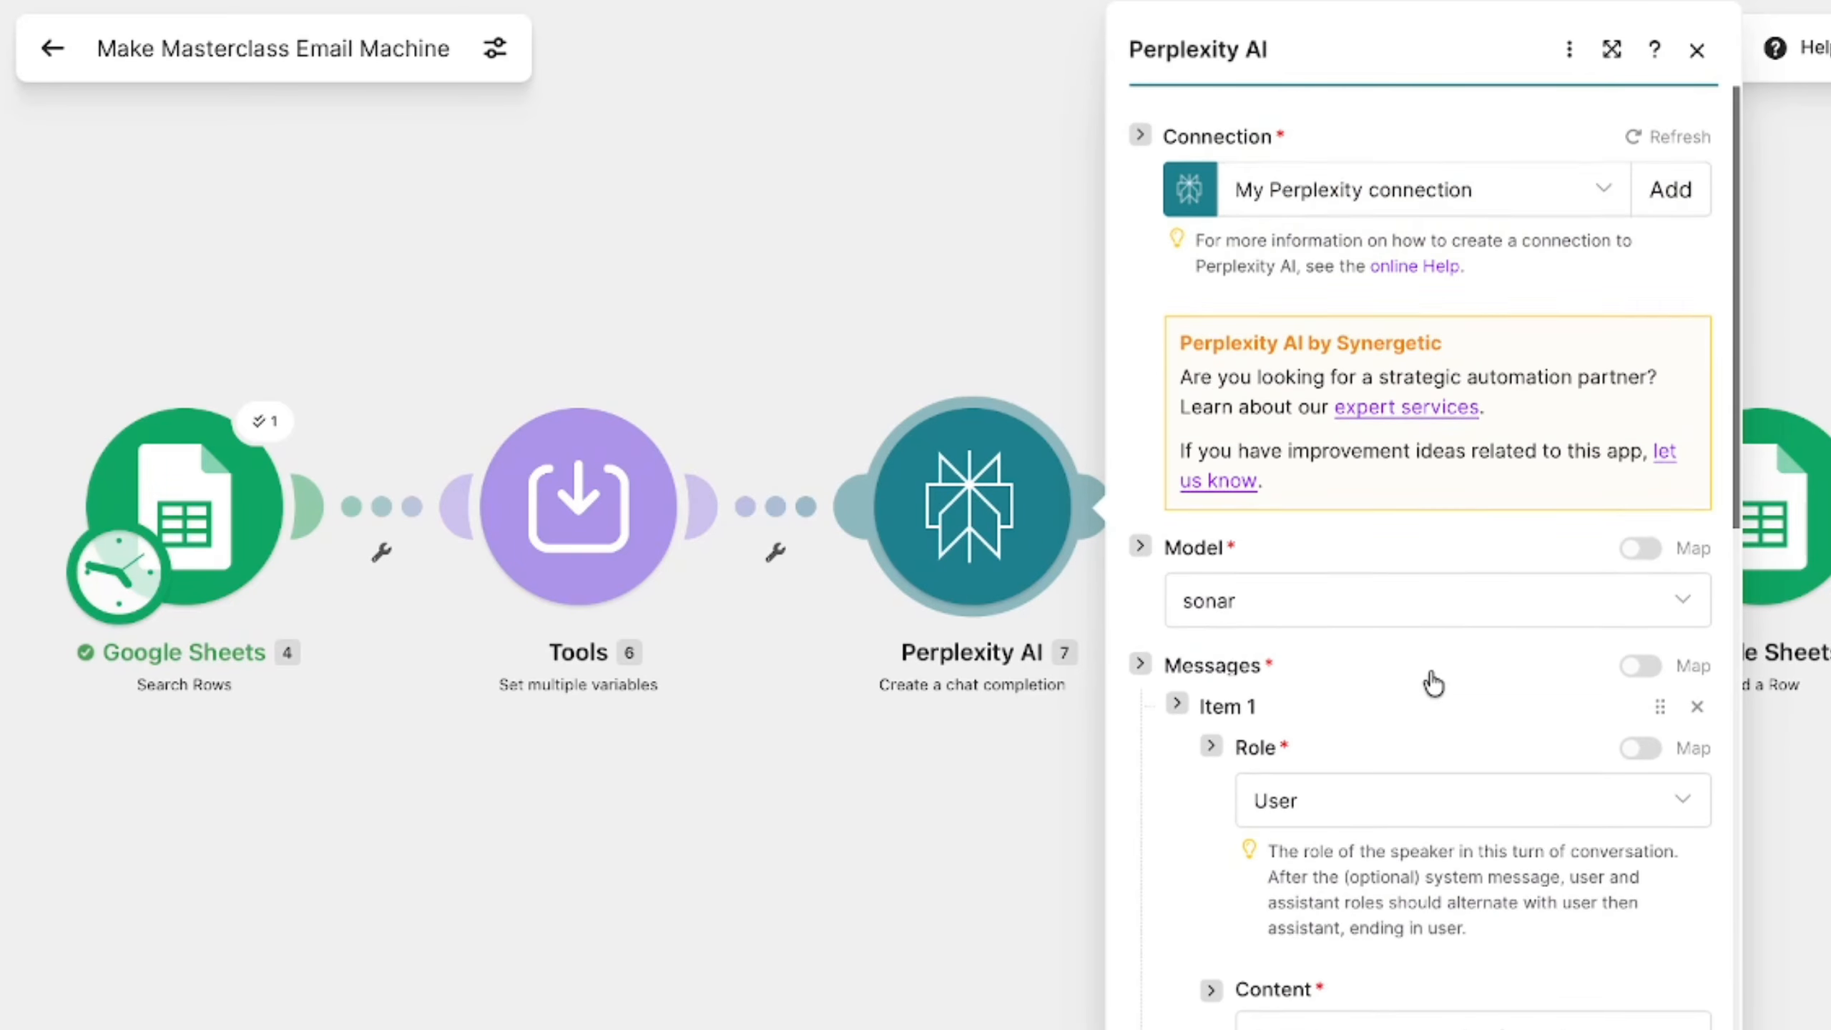
scroll(1431, 683, "down", 8)
left_click(1059, 358)
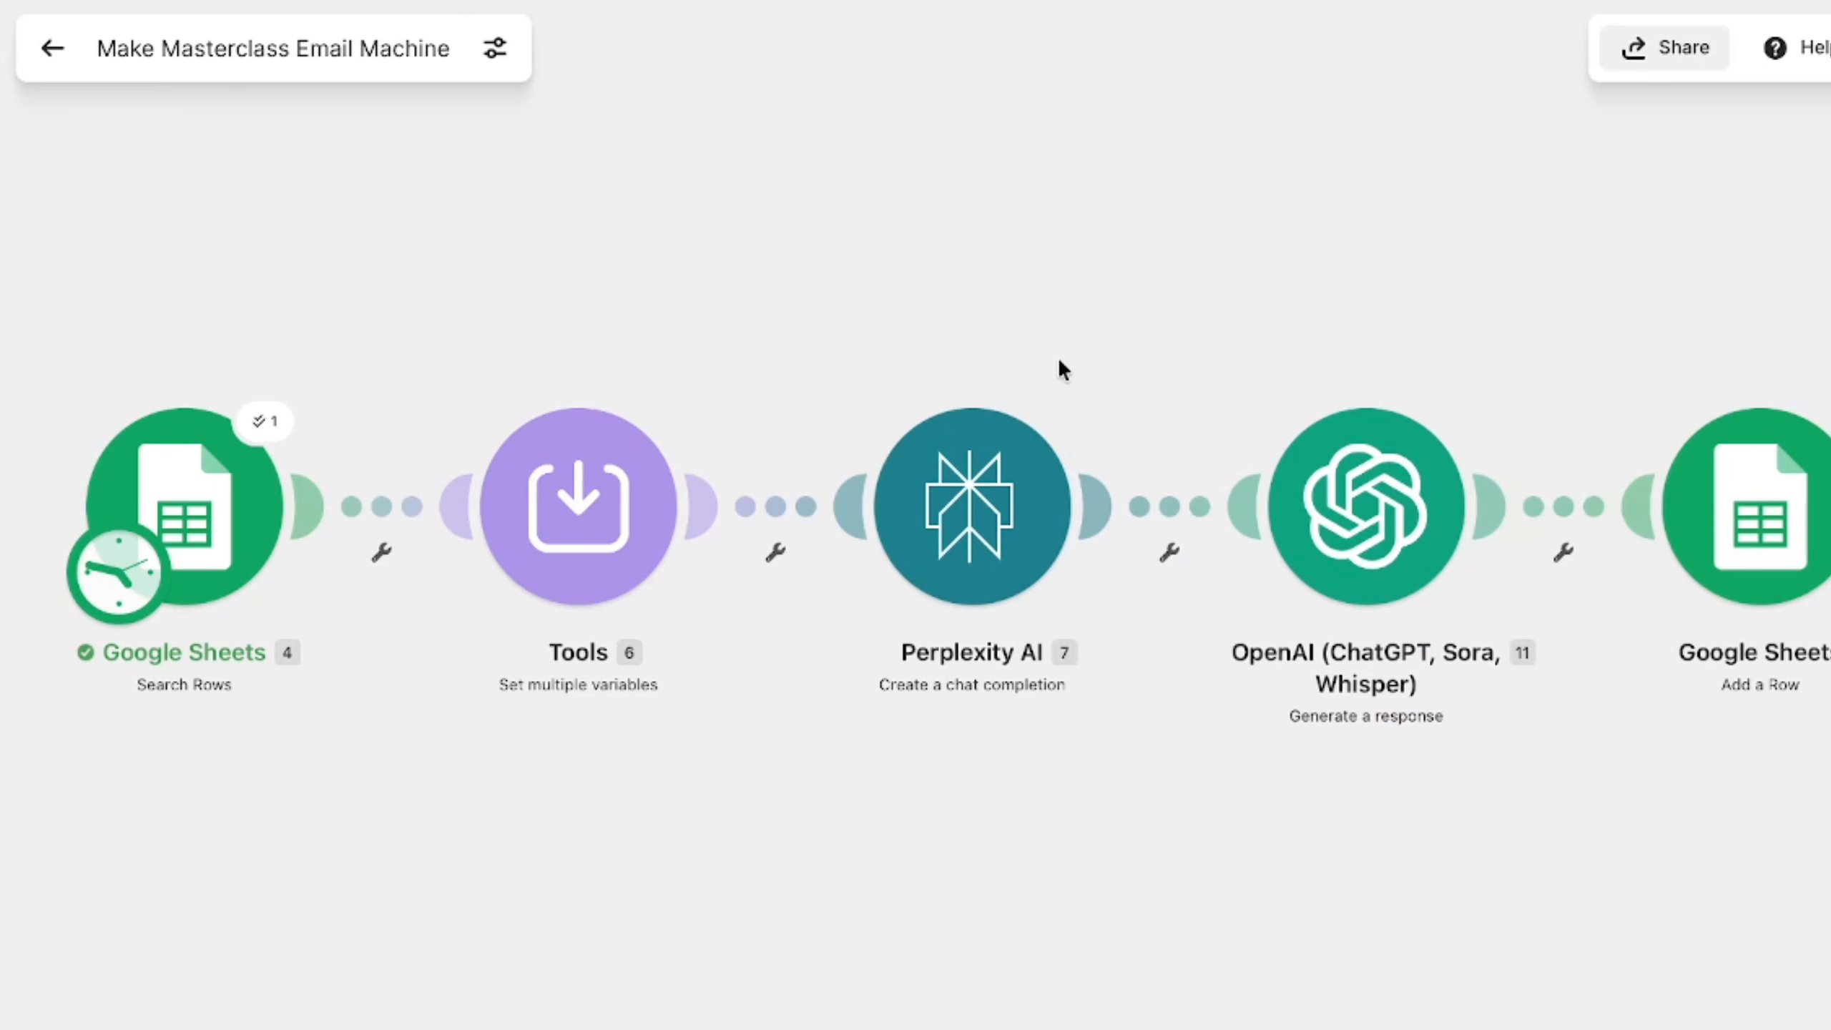
- Examine the OpenAI module's cold DM prompt and its mapped variables, and close its settings
left_click(1340, 556)
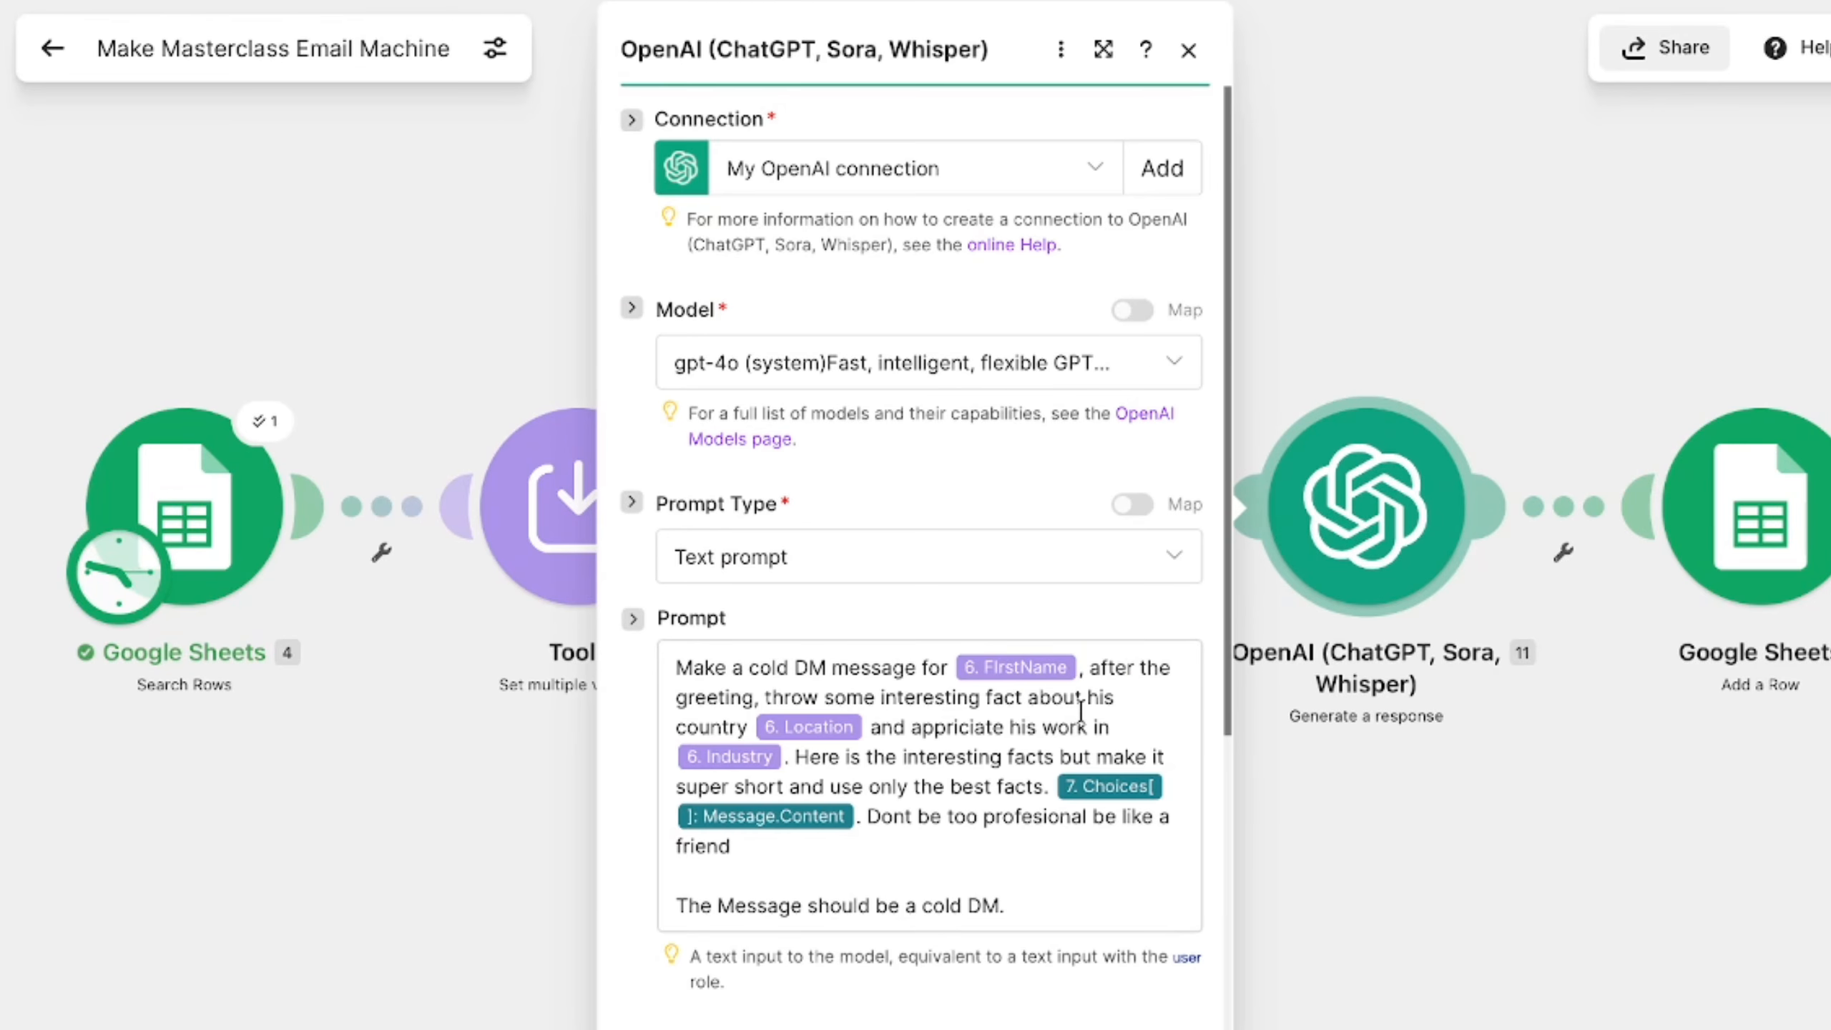
scroll(1031, 703, "down", 2)
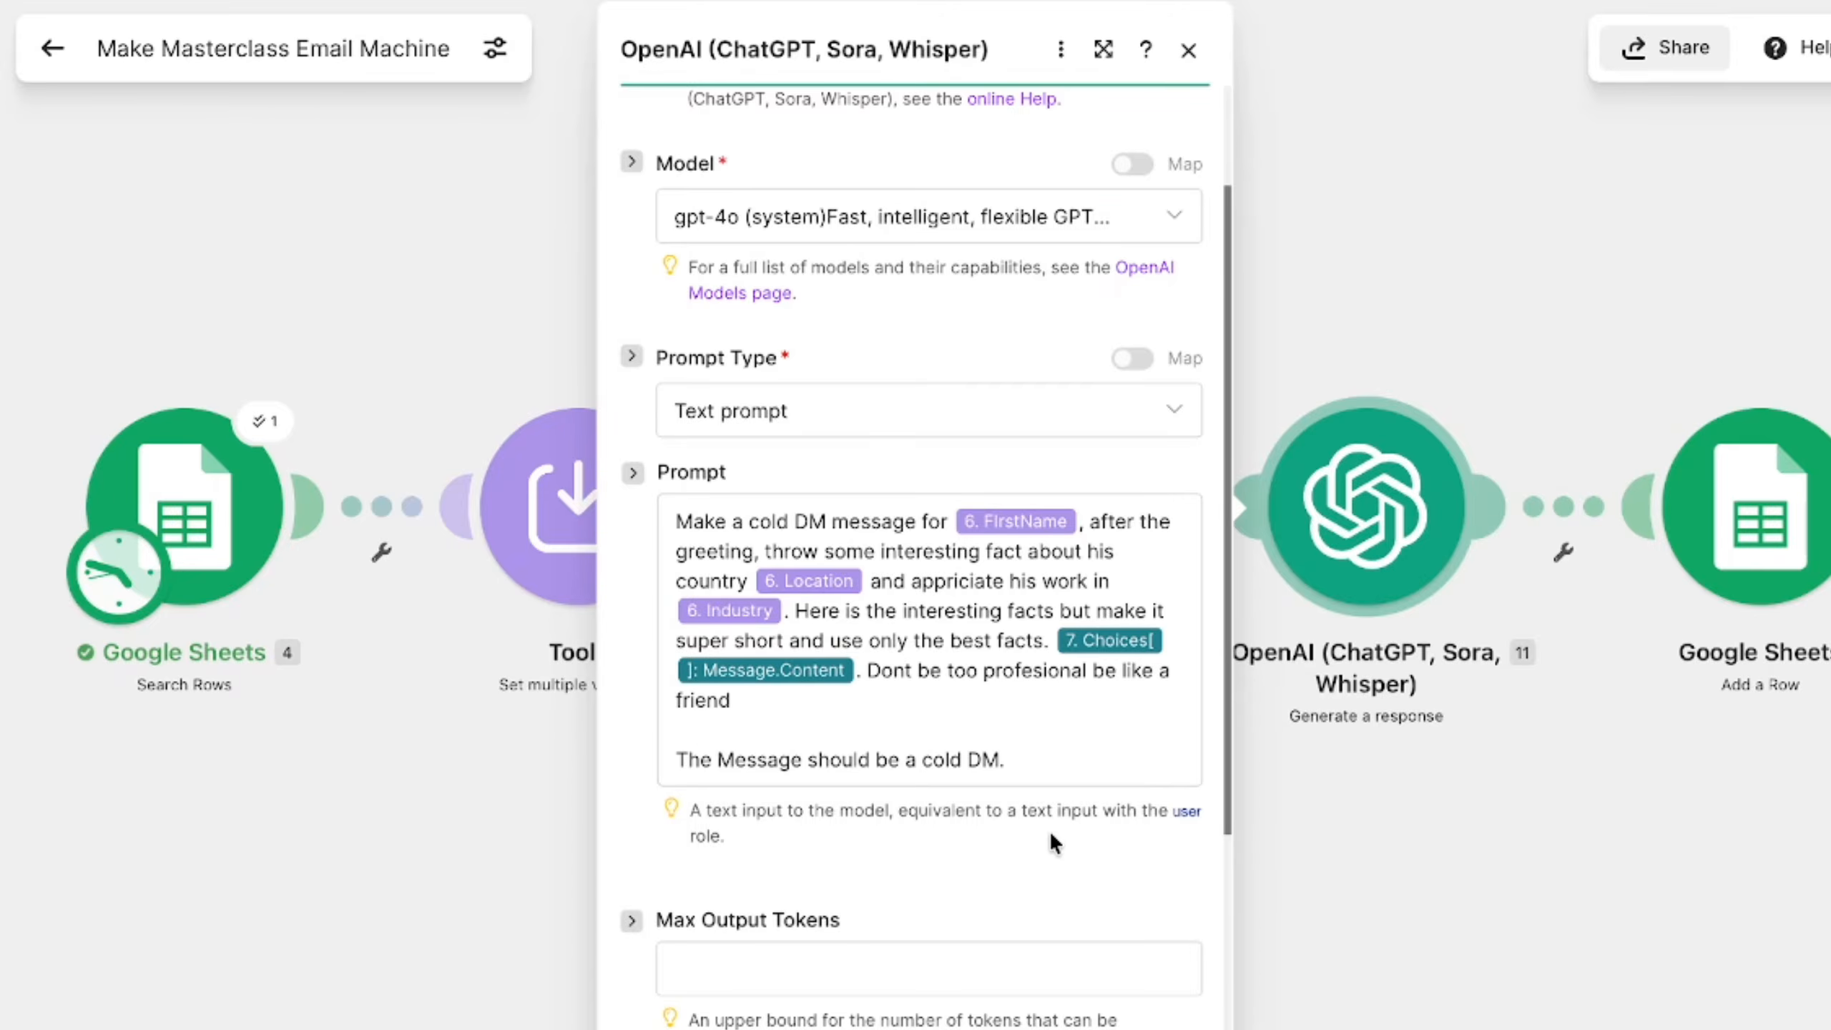
scroll(1050, 832, "down", 3)
left_click_drag(1805, 635, 1324, 634)
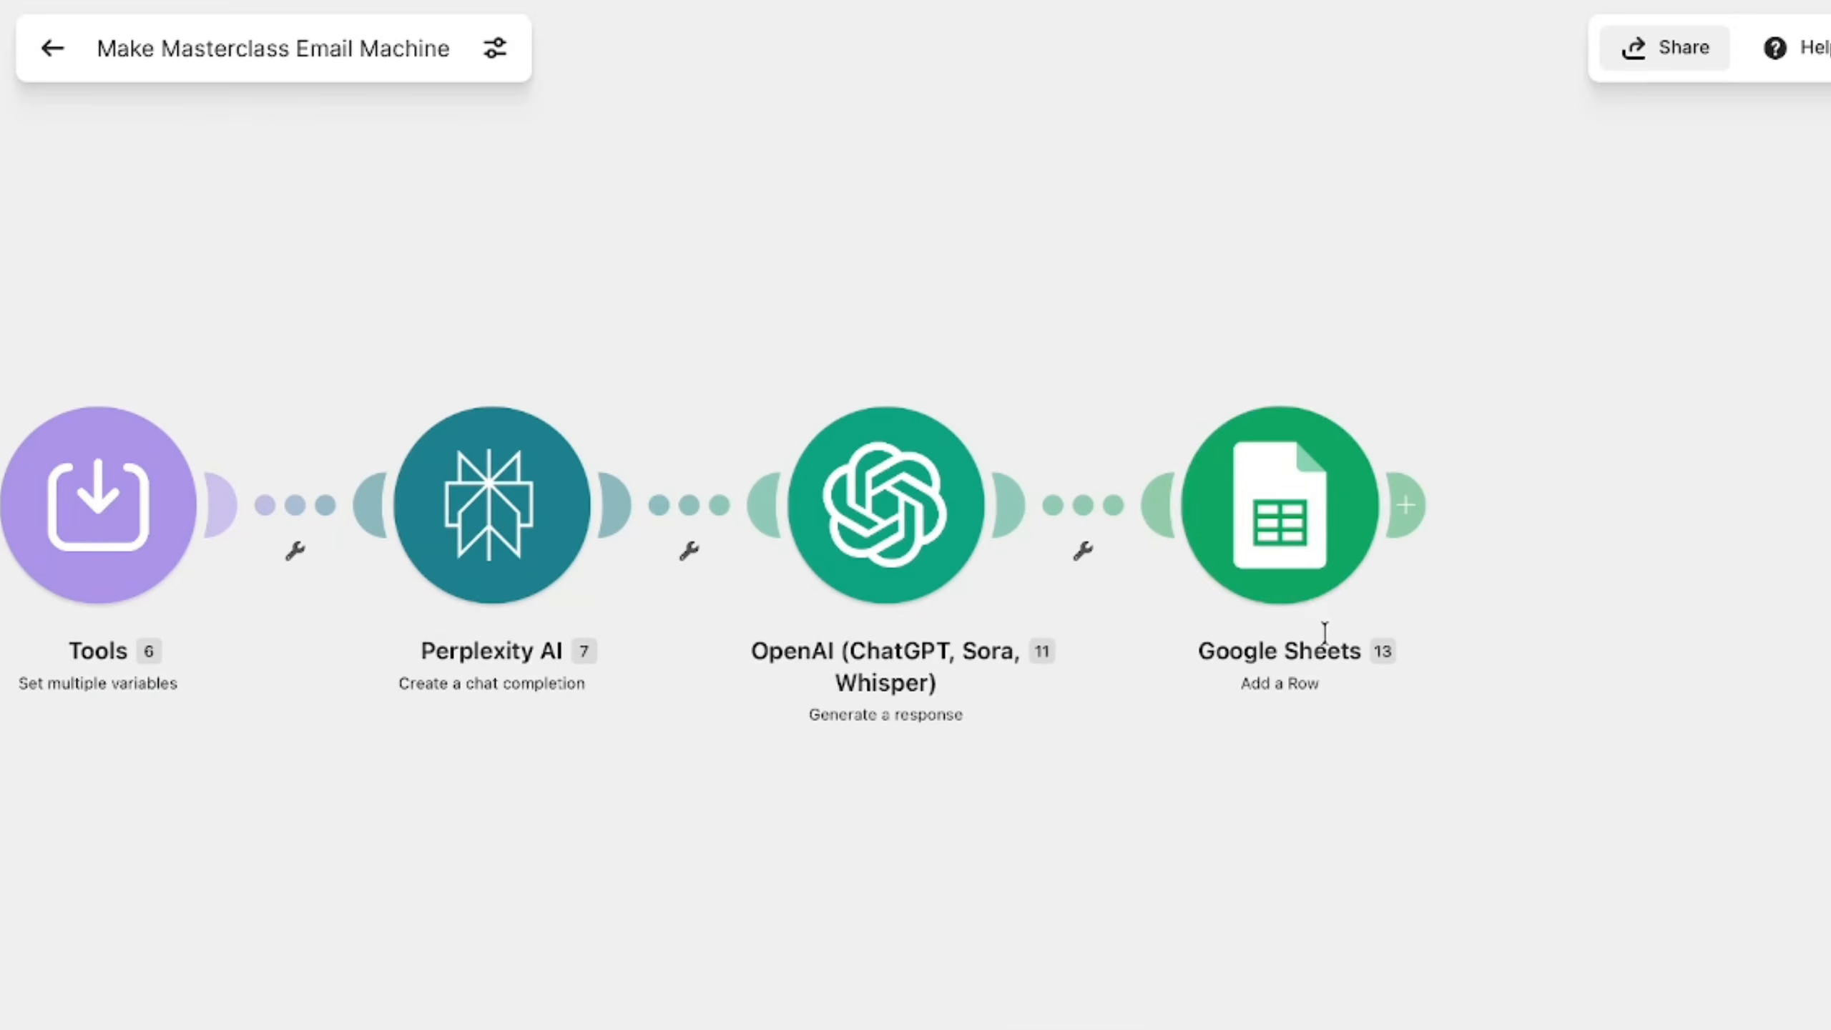
- Check the Google Sheets Add a Row module and the generated messages in the output spreadsheet's NAME and DM columns
left_click(1289, 578)
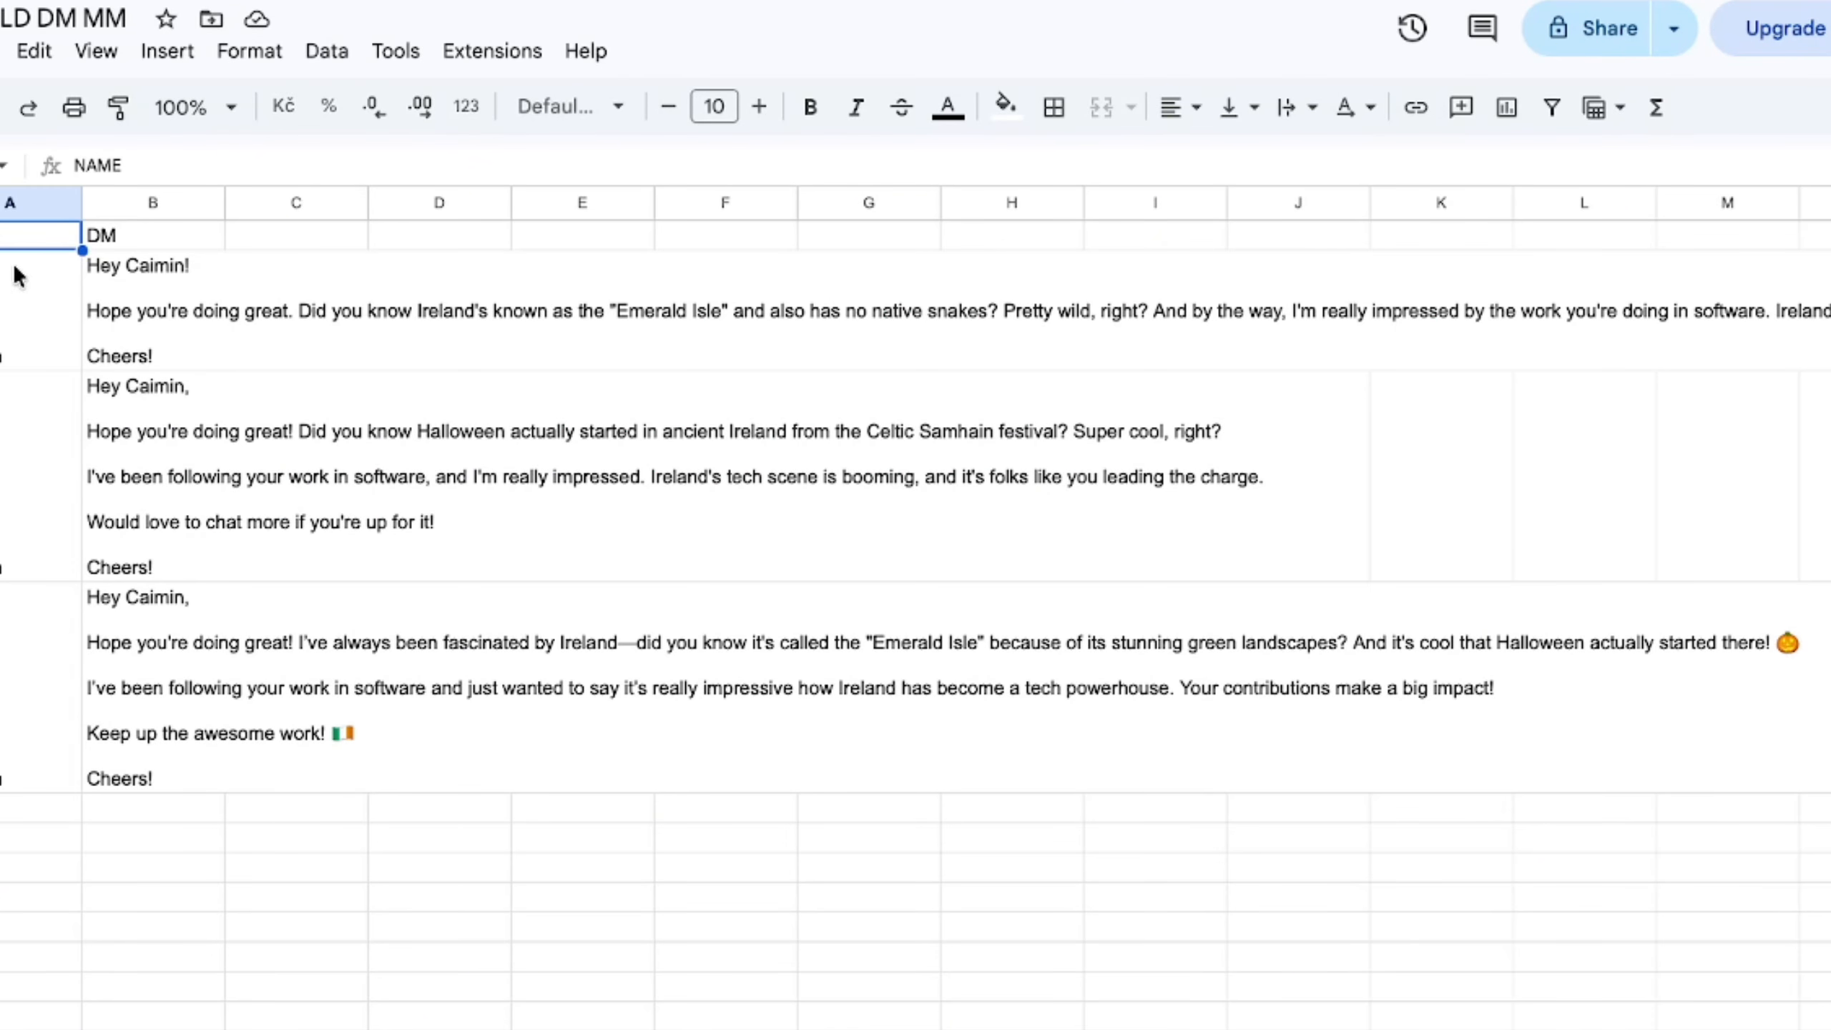
left_click(9, 354)
left_click(108, 235)
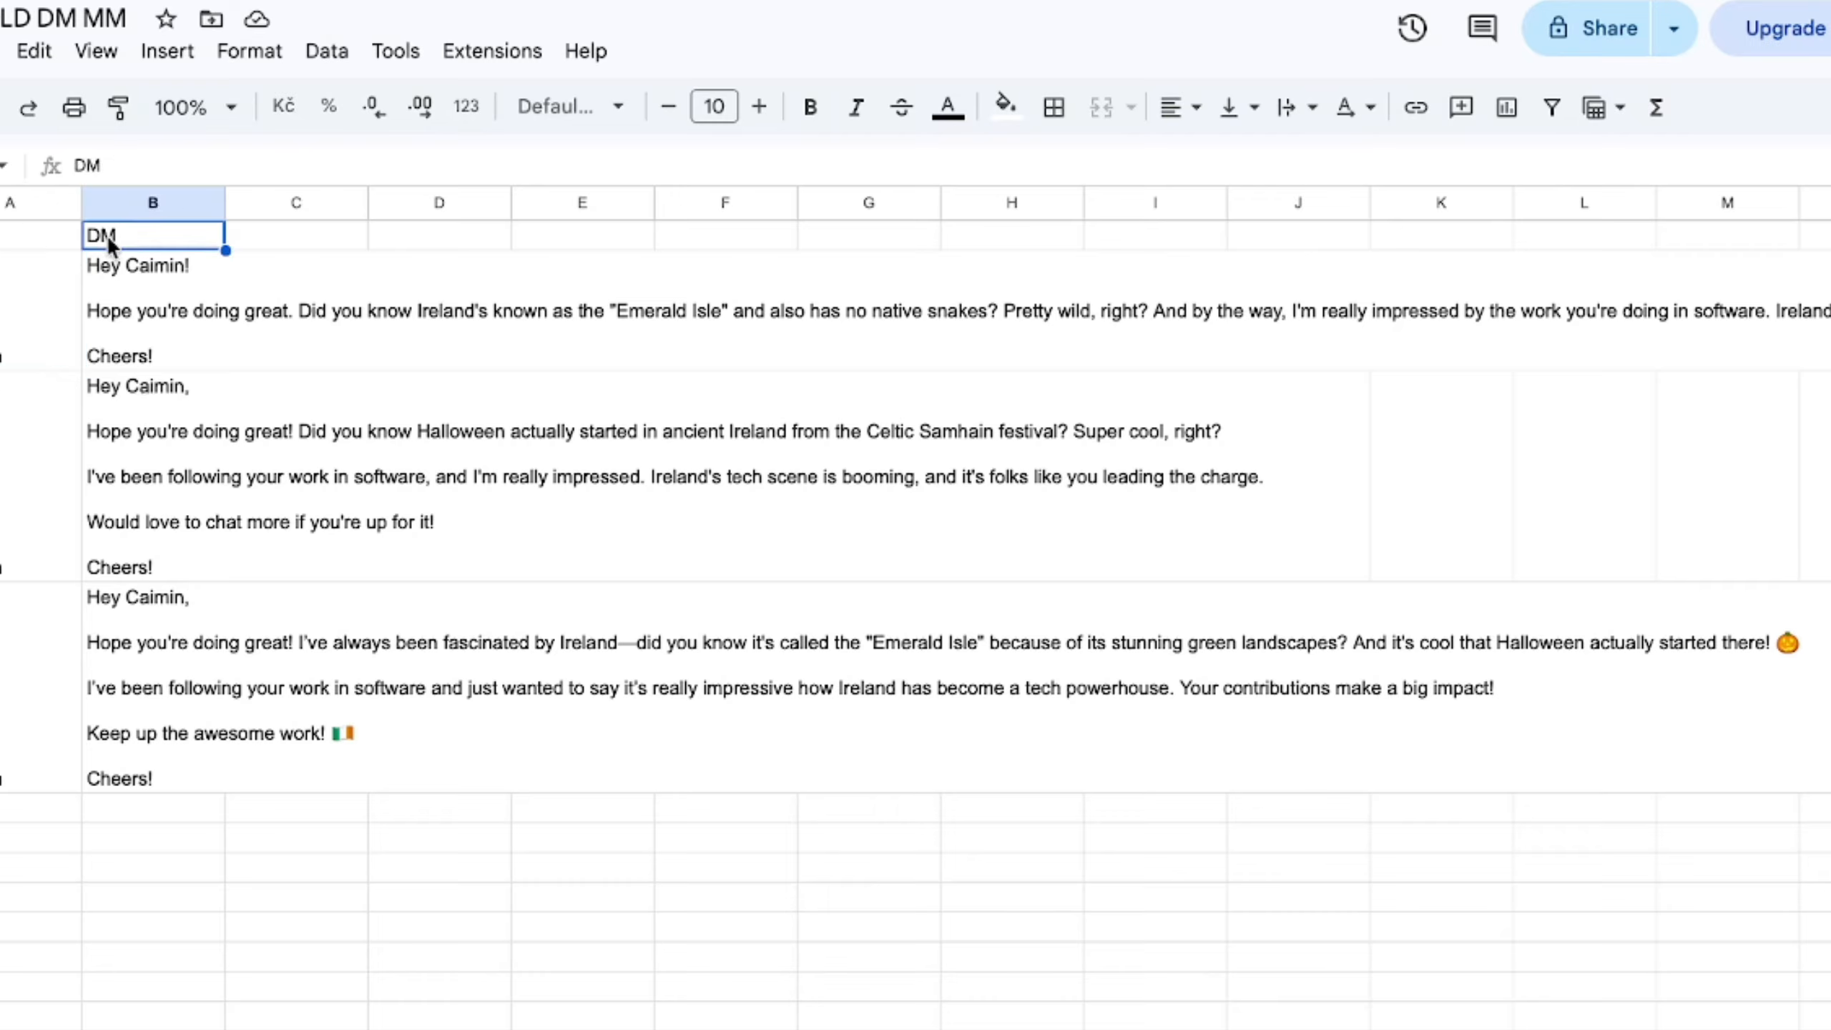
left_click(109, 275)
double_click(136, 316)
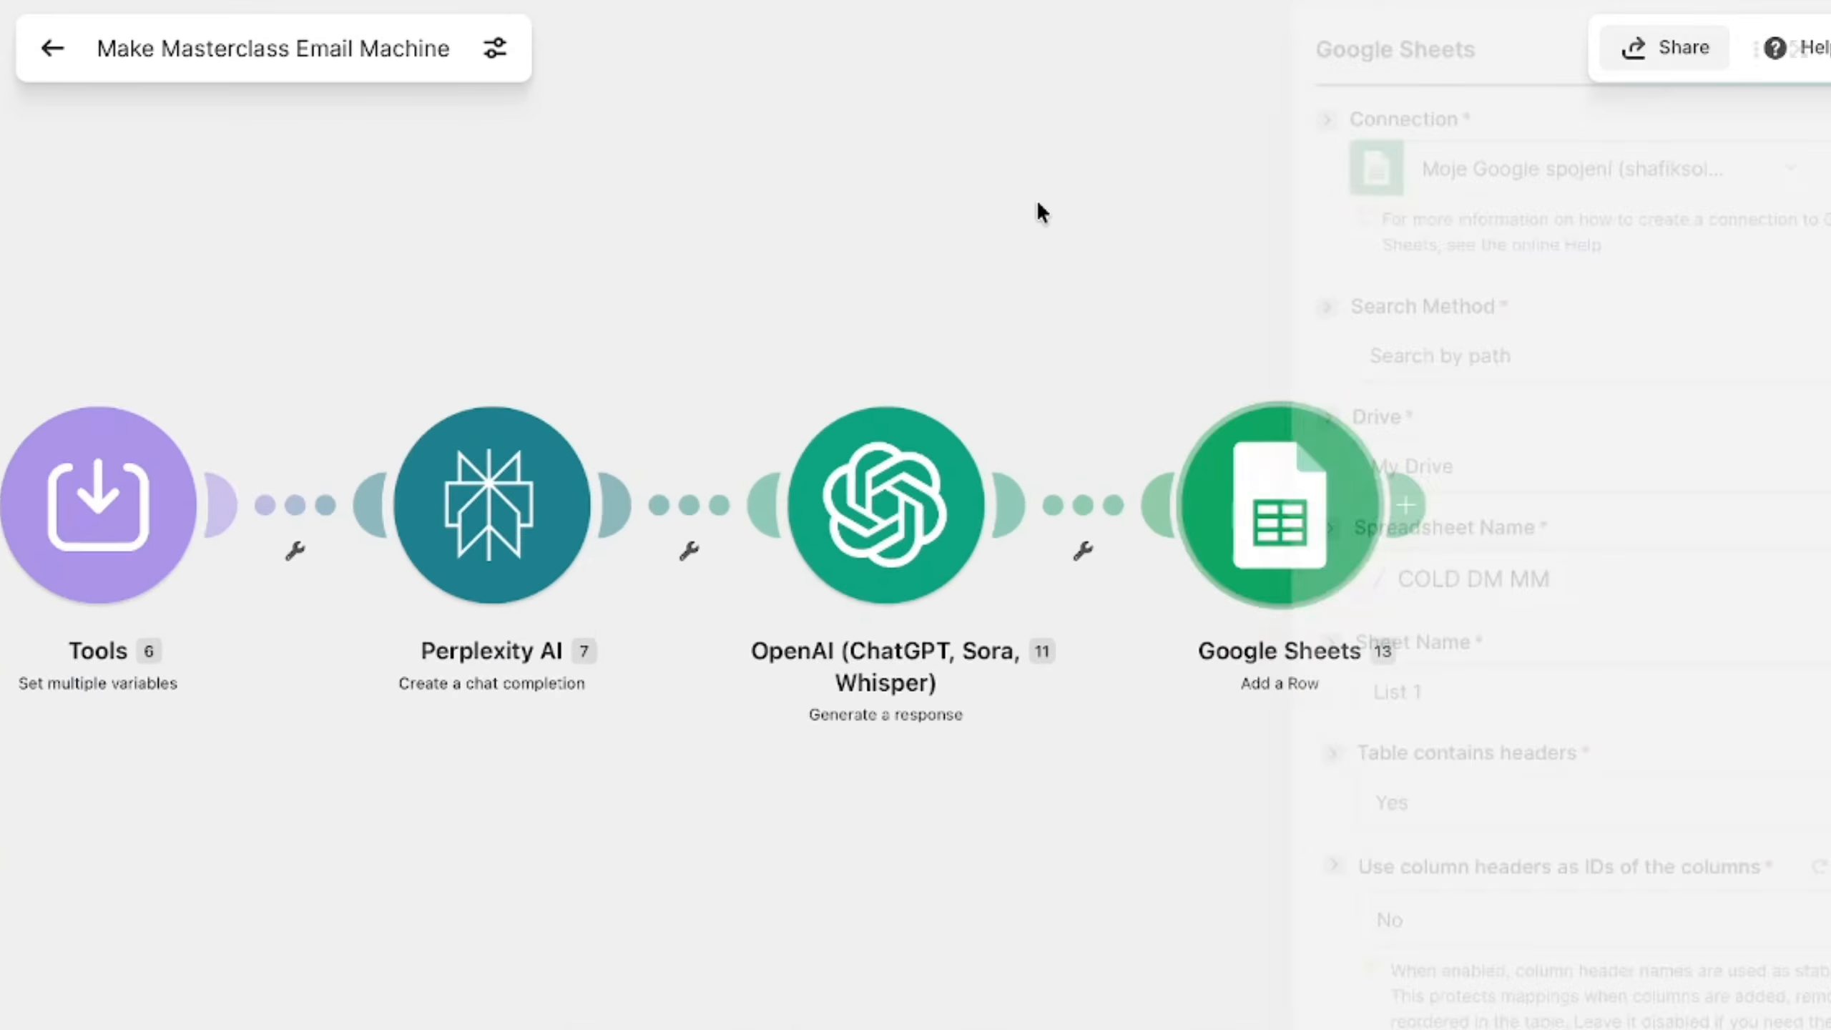
- Return to the Make Masterclass Email Machine scenario, recheck the Perplexity AI module's message content and close its settings
left_click(1036, 199)
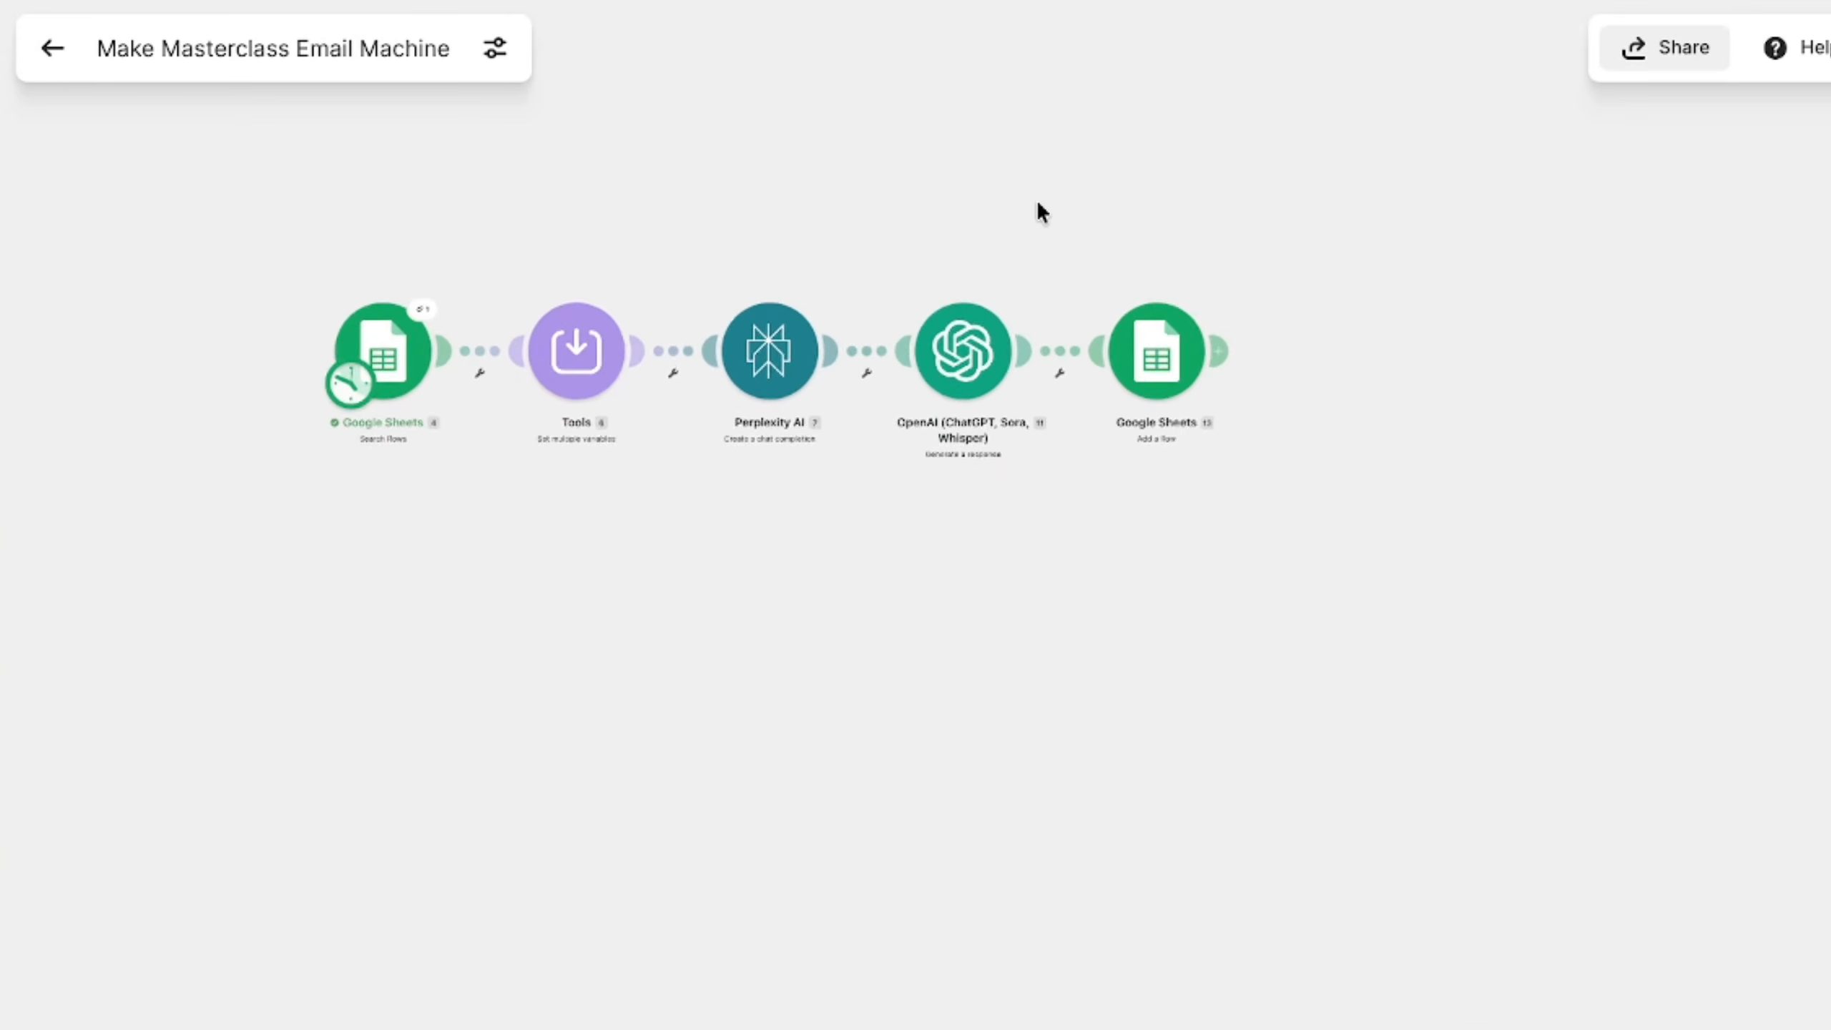
scroll(930, 455, "up", 5)
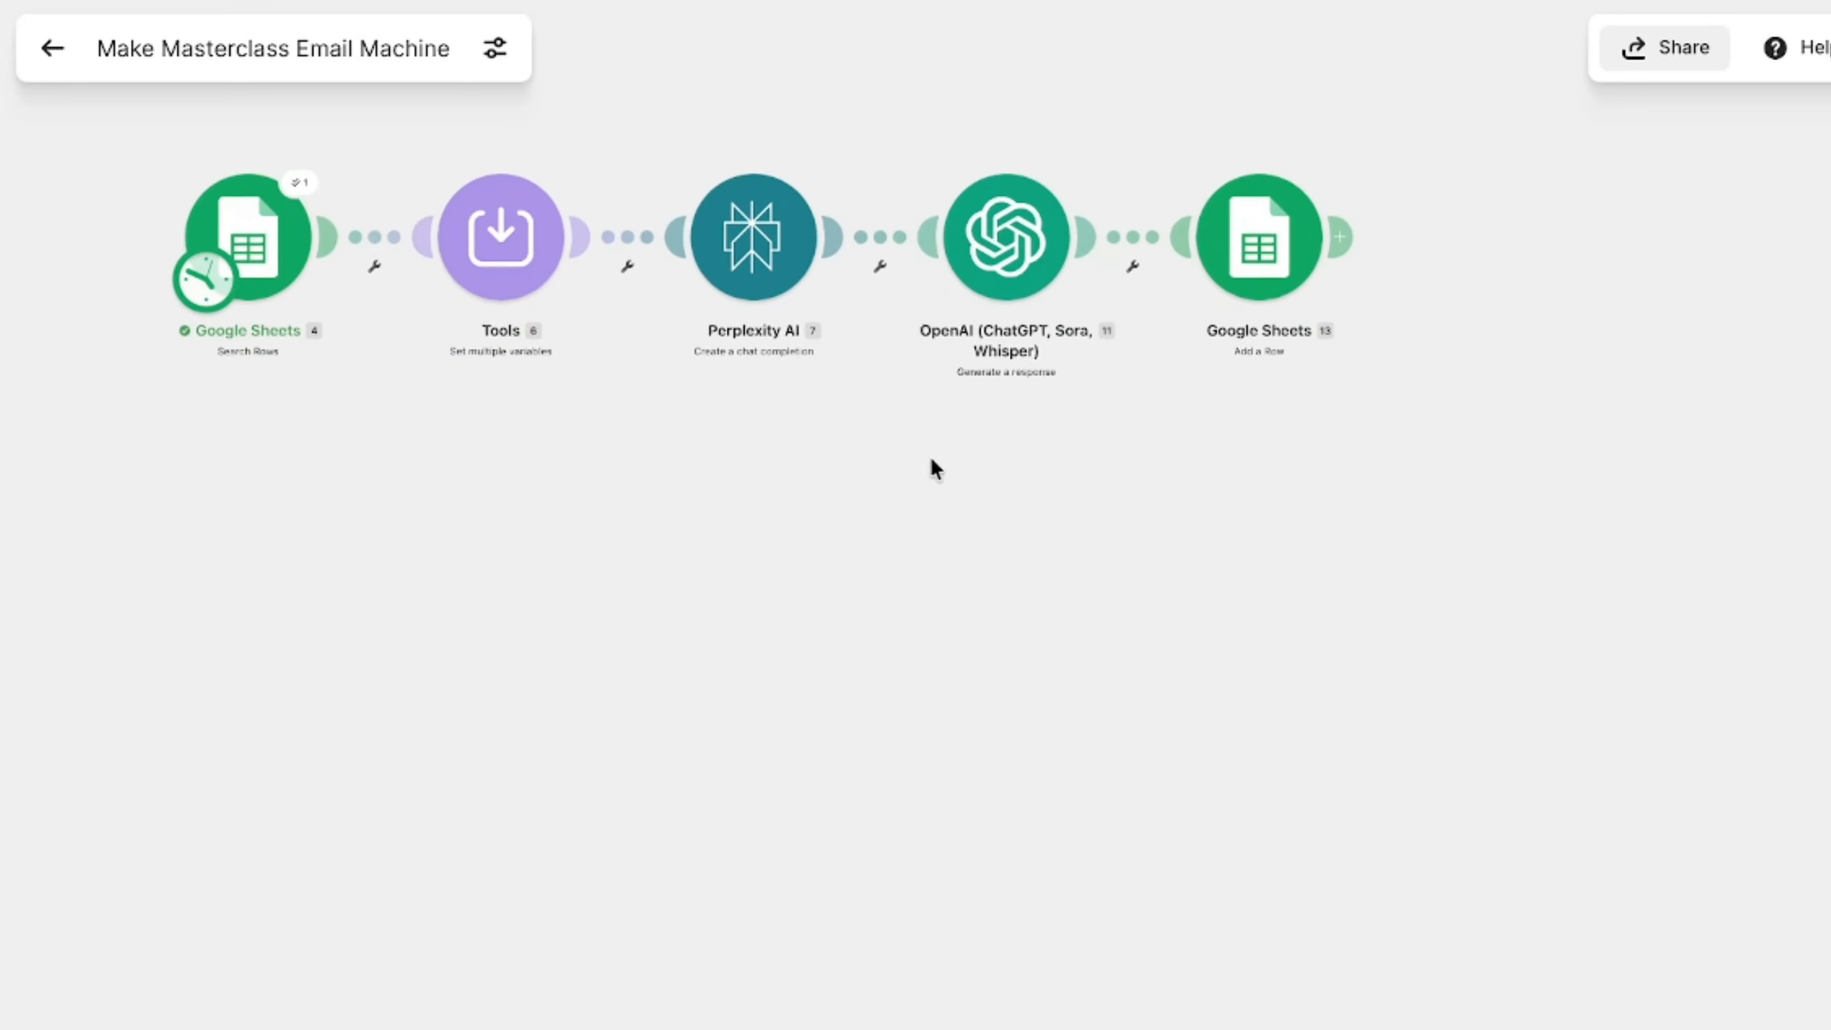
scroll(930, 455, "up", 2)
left_click(844, 394)
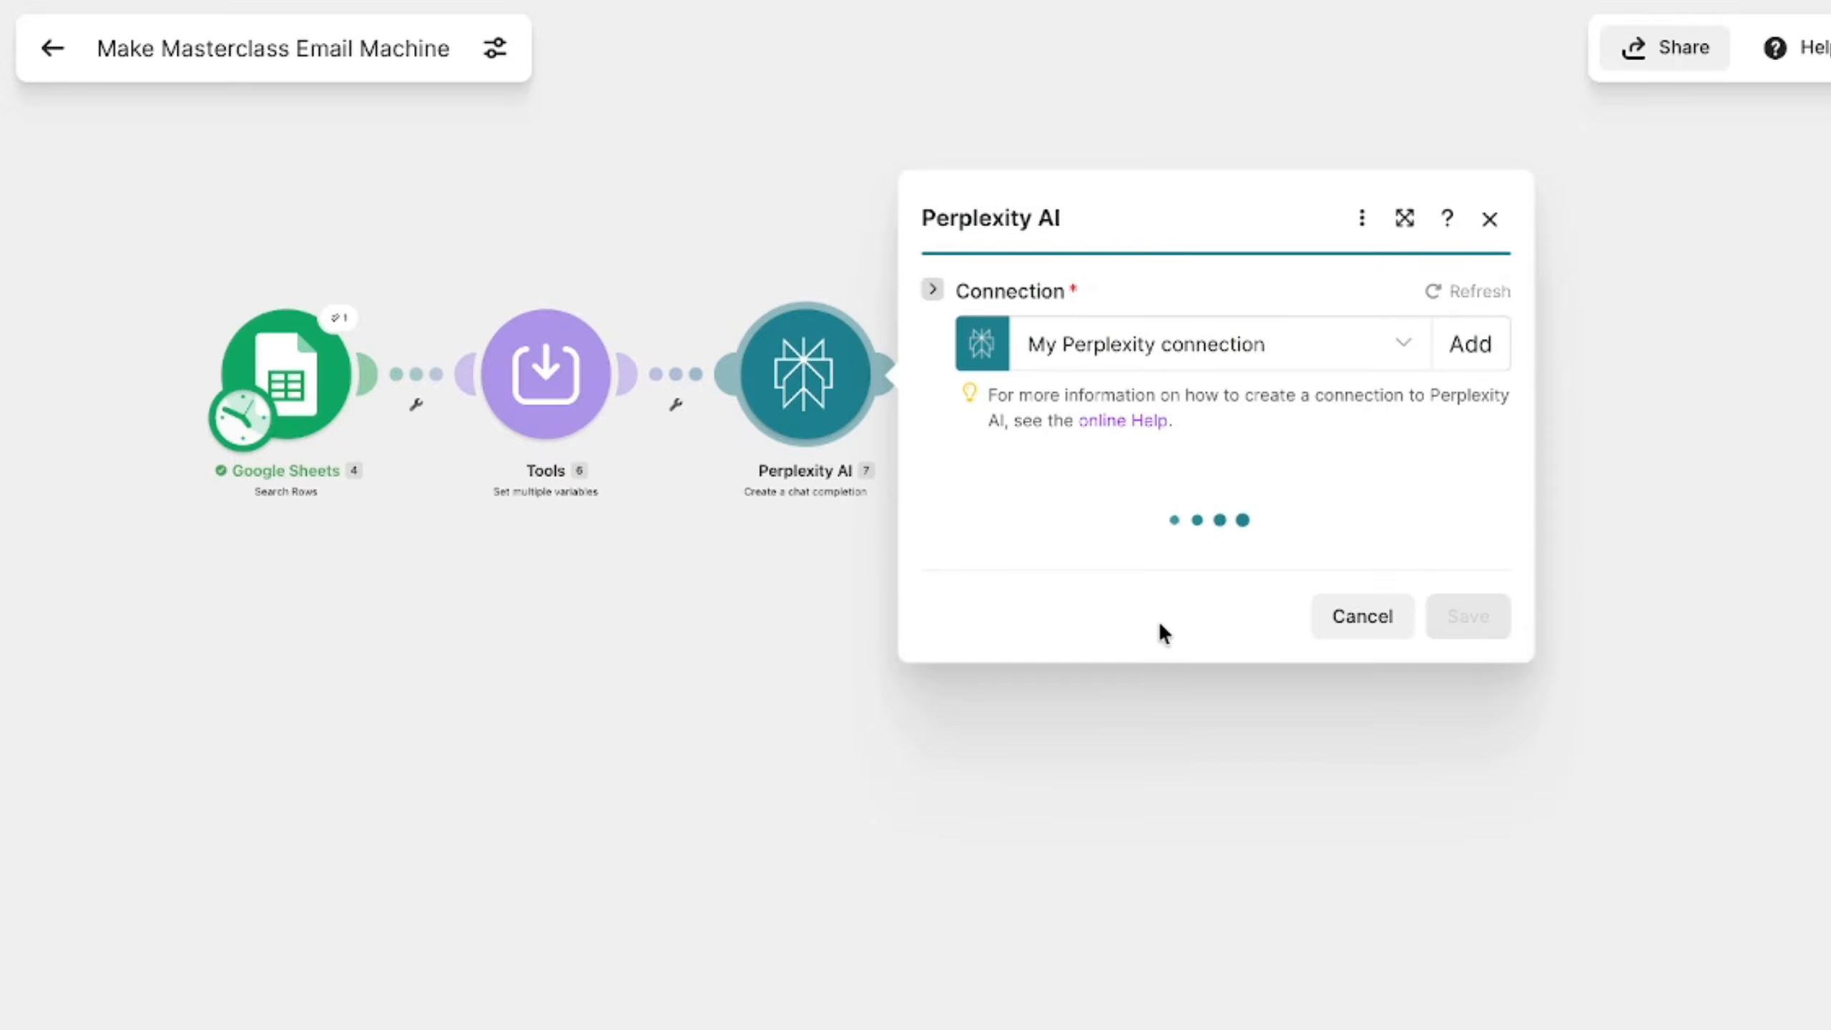
scroll(1159, 631, "down", 1)
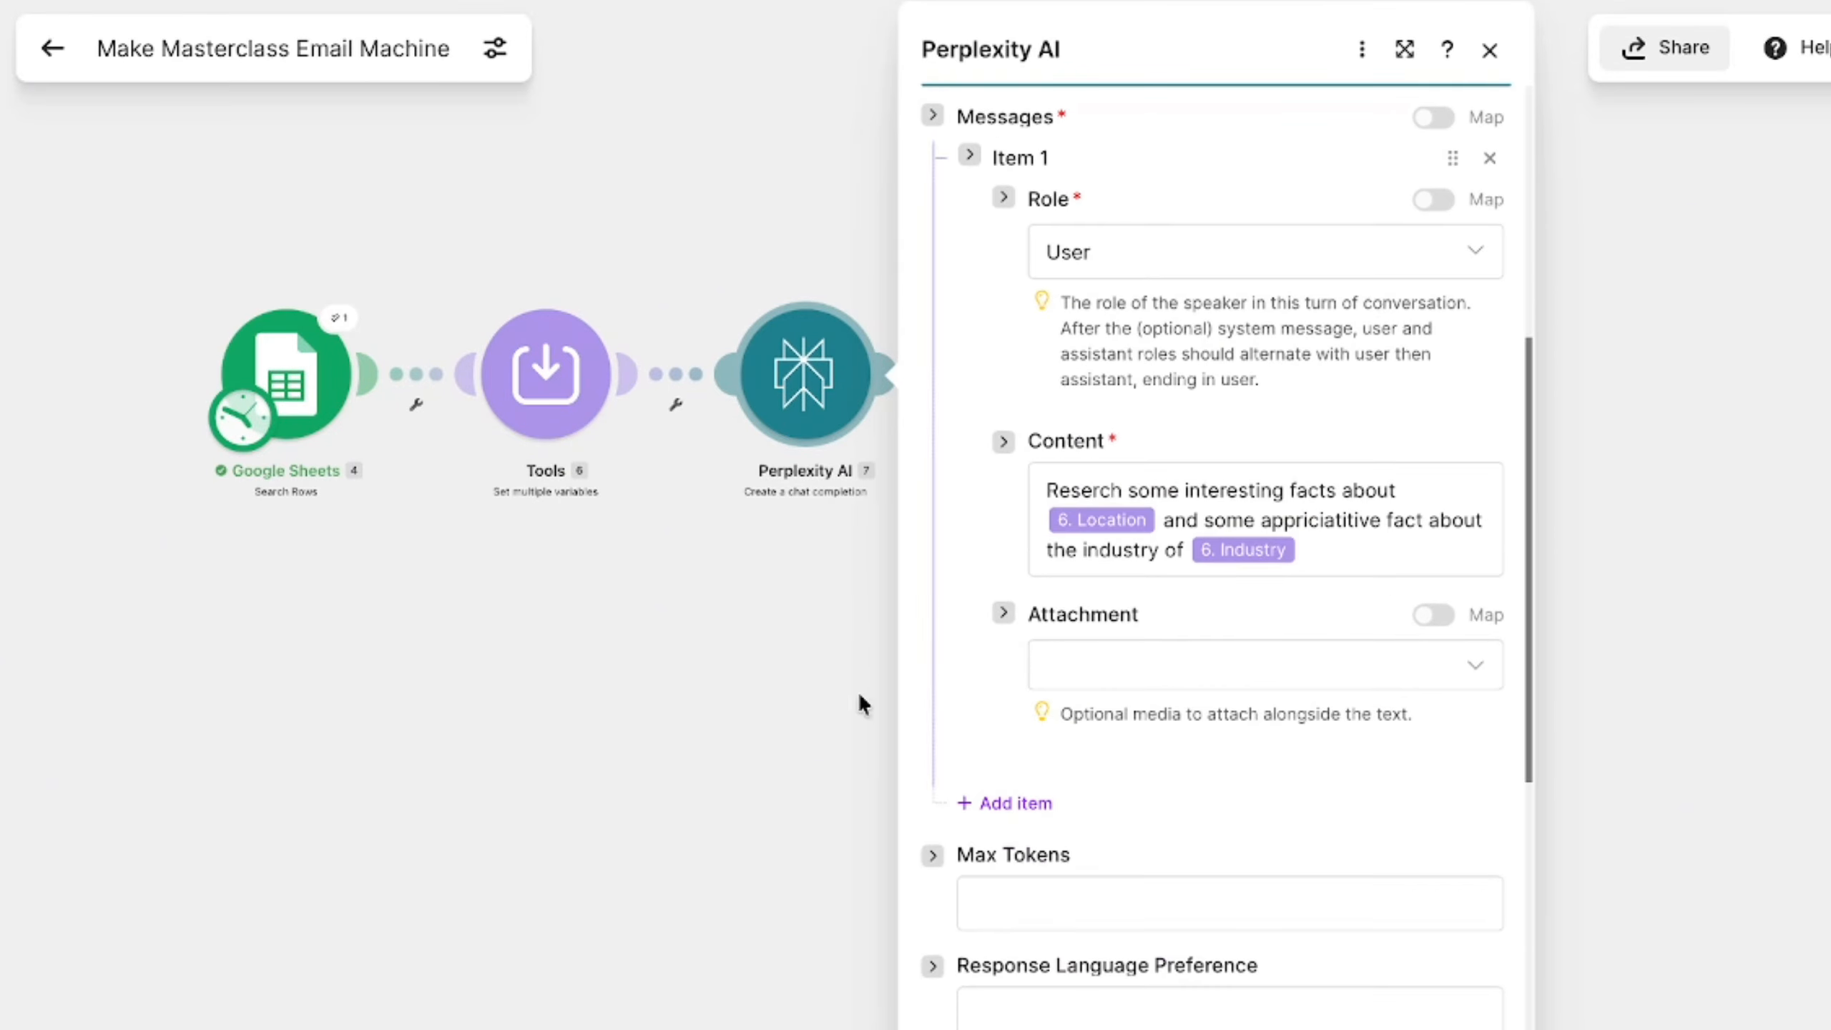
left_click(855, 622)
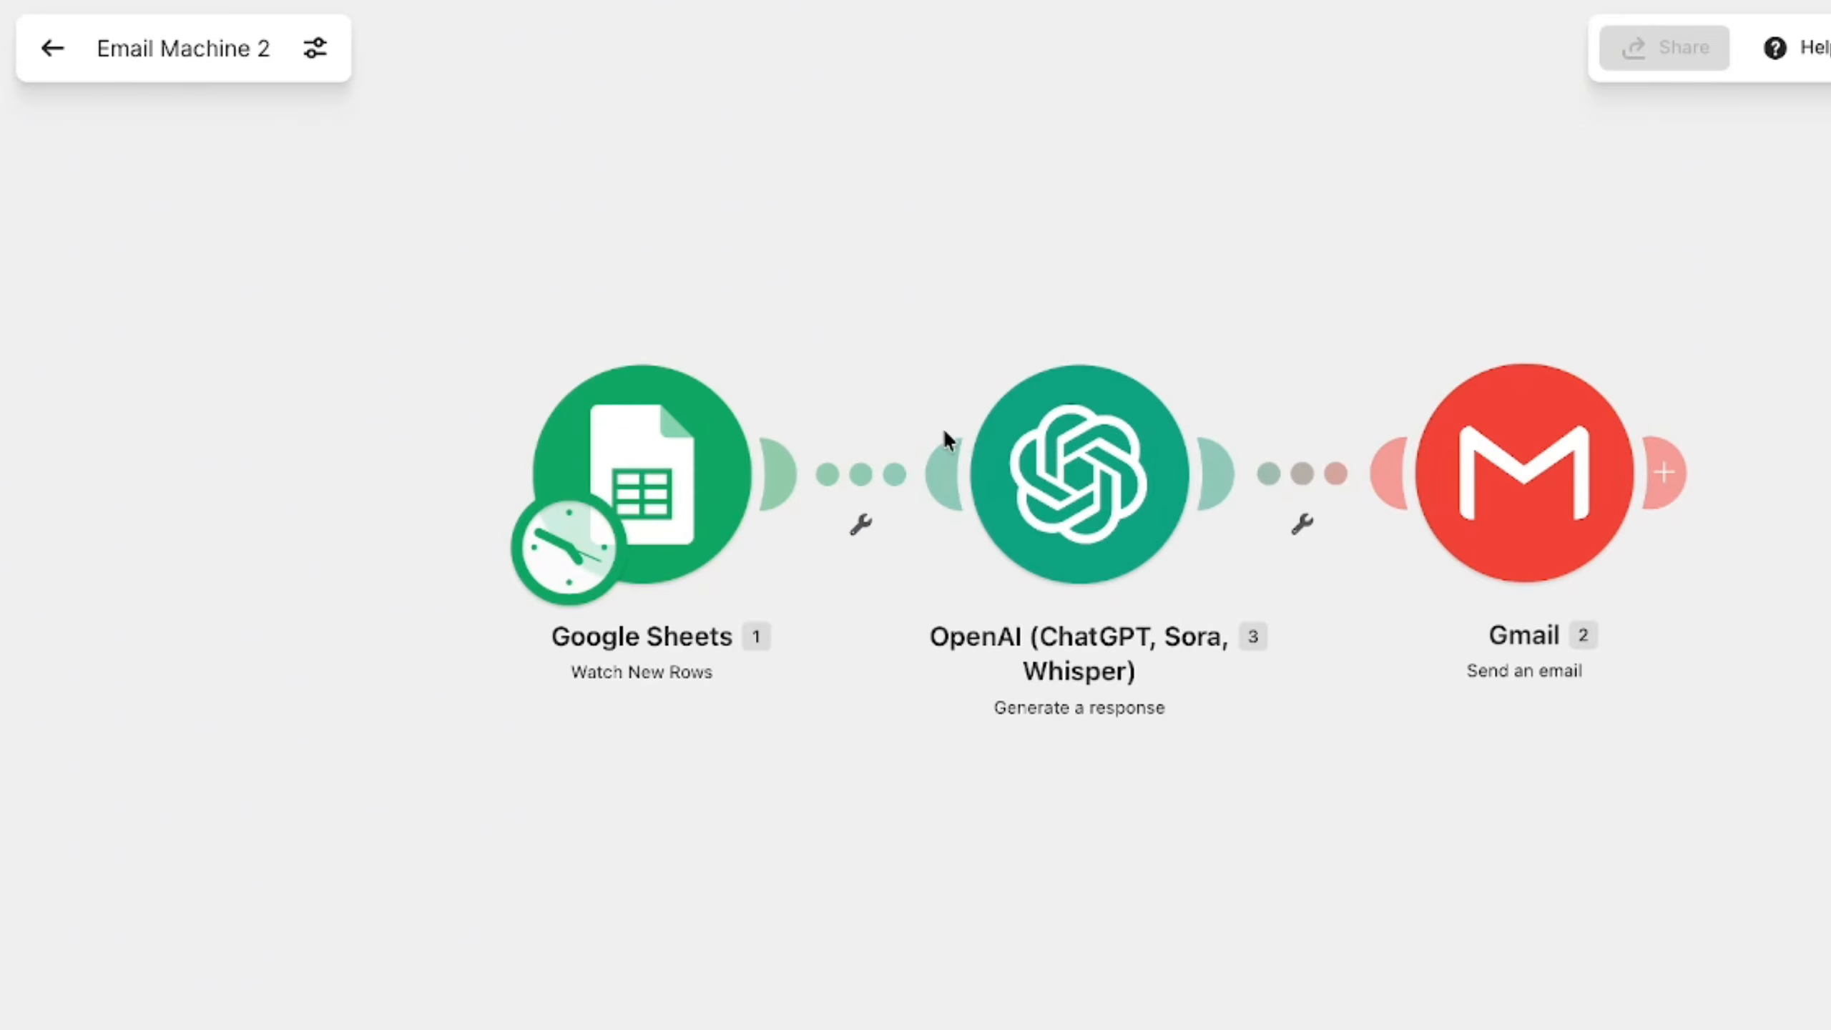
- In the Email Machine 2 scenario, review the OpenAI module's Raw HTML prompt and template, and close its settings
left_click(1042, 453)
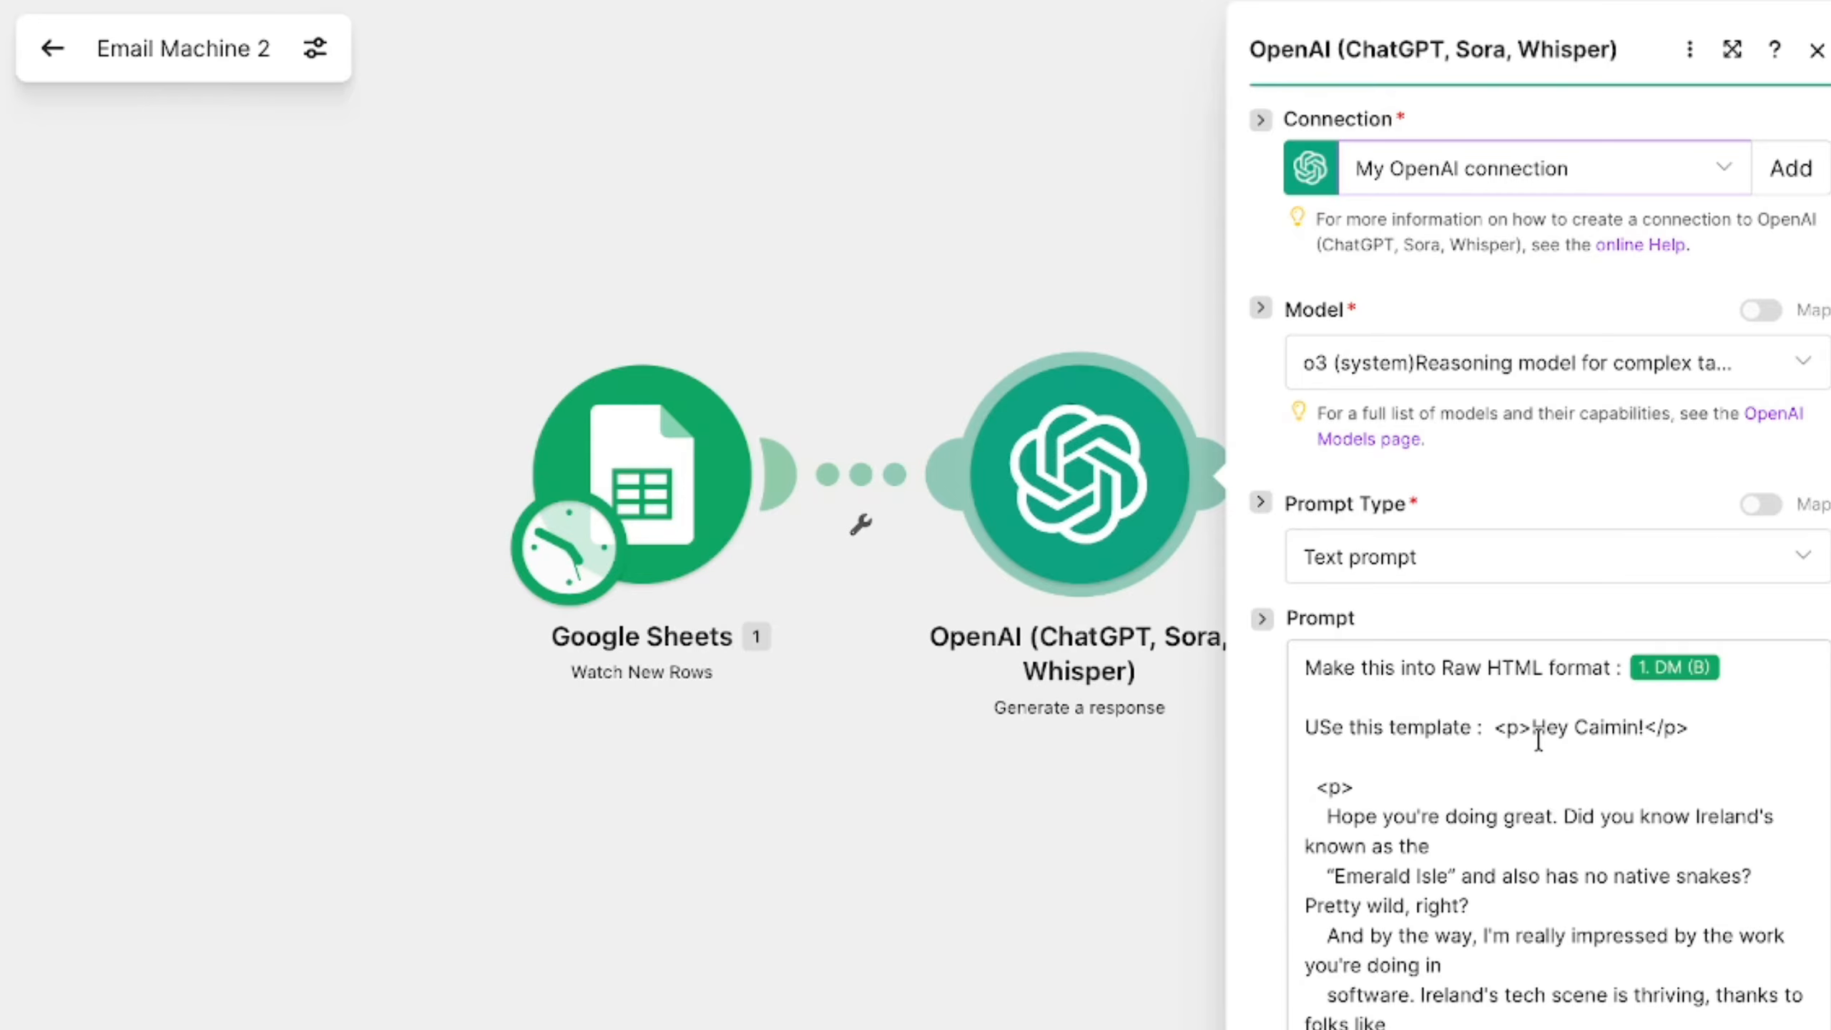
scroll(1538, 741, "down", 5)
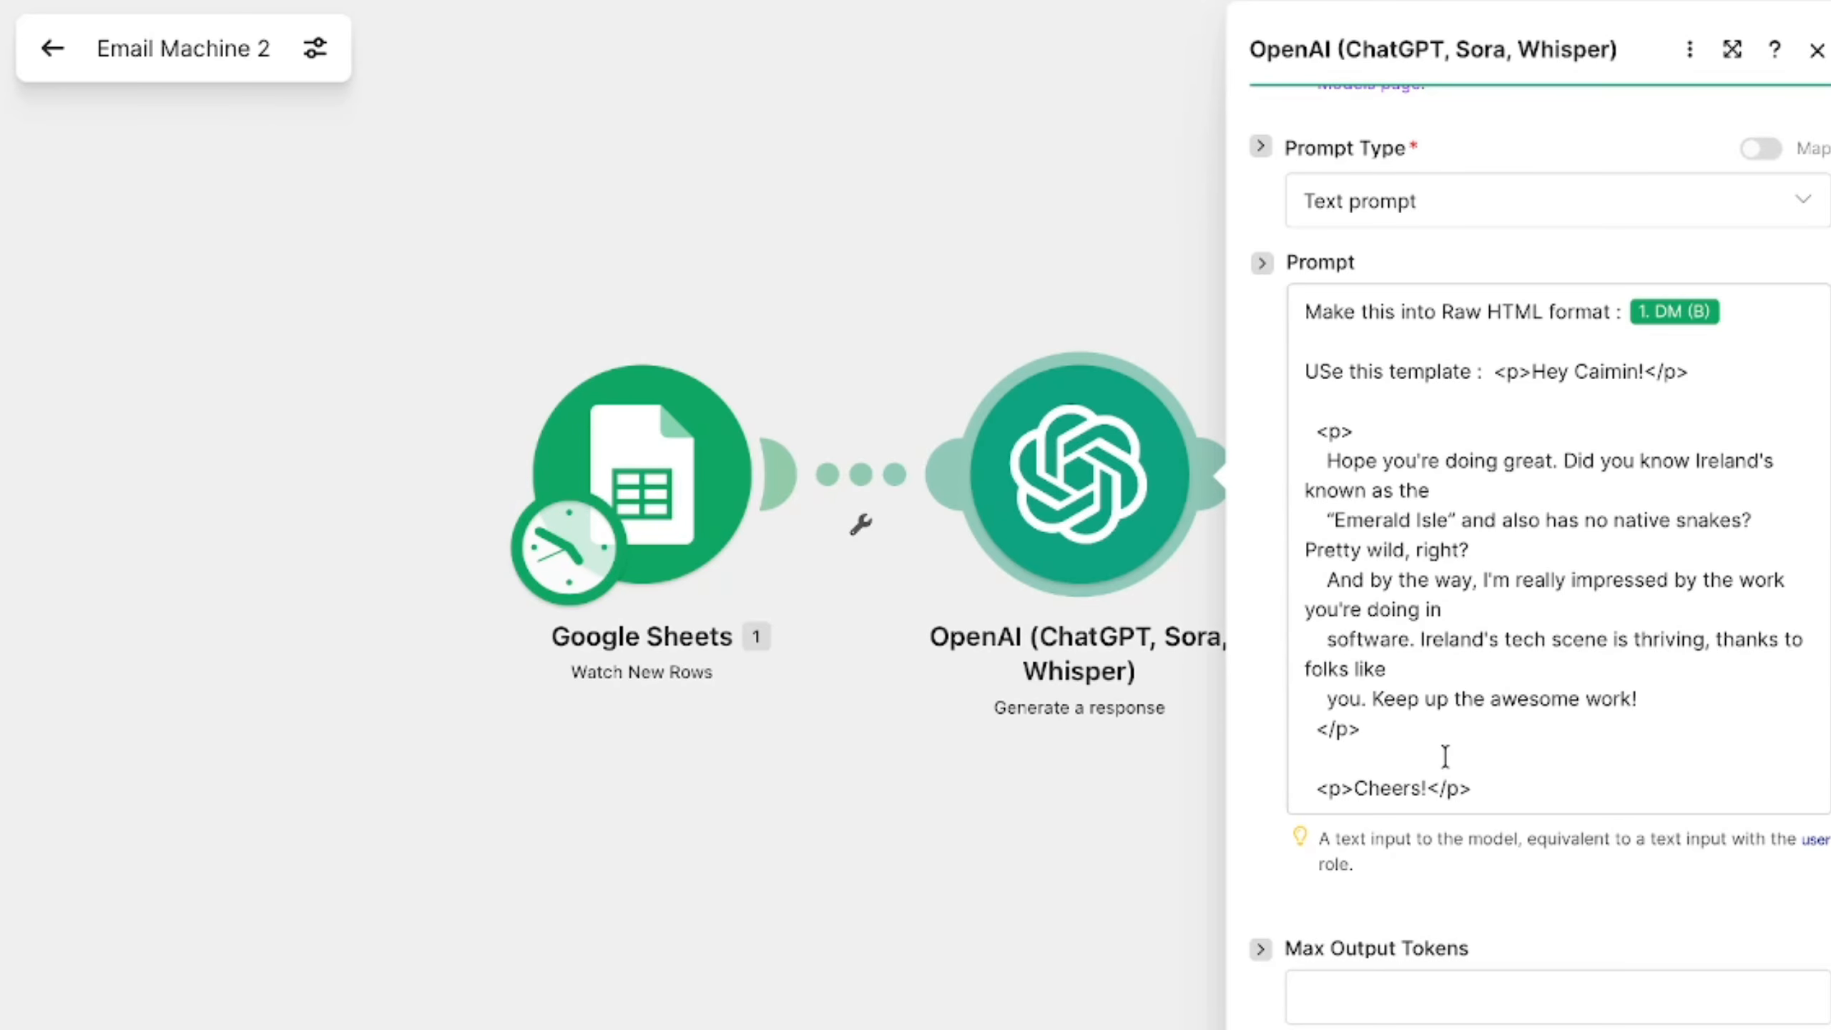
left_click_drag(1500, 798, 698, 163)
left_click(669, 181)
- Take the OpenAI module out of the chain and link Gmail directly to the Google Sheets Watch New Rows module
right_click(771, 535)
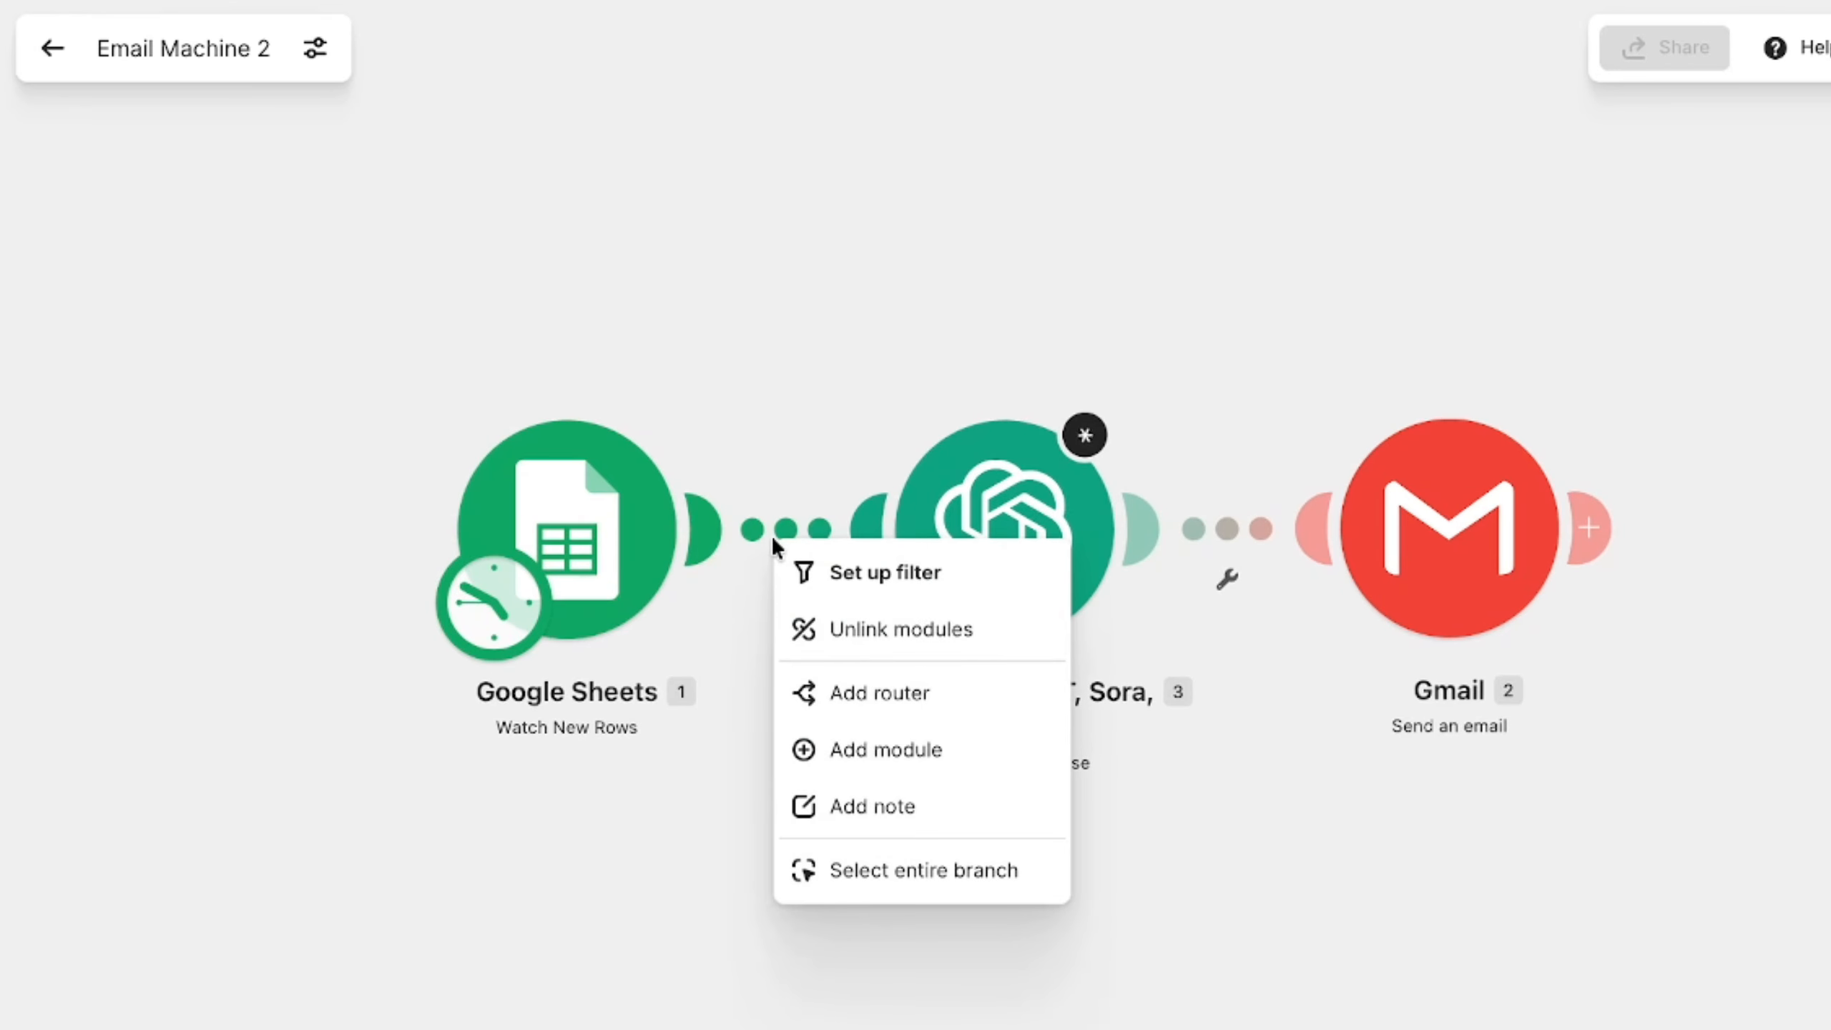
left_click(921, 646)
right_click(1218, 529)
left_click(1312, 628)
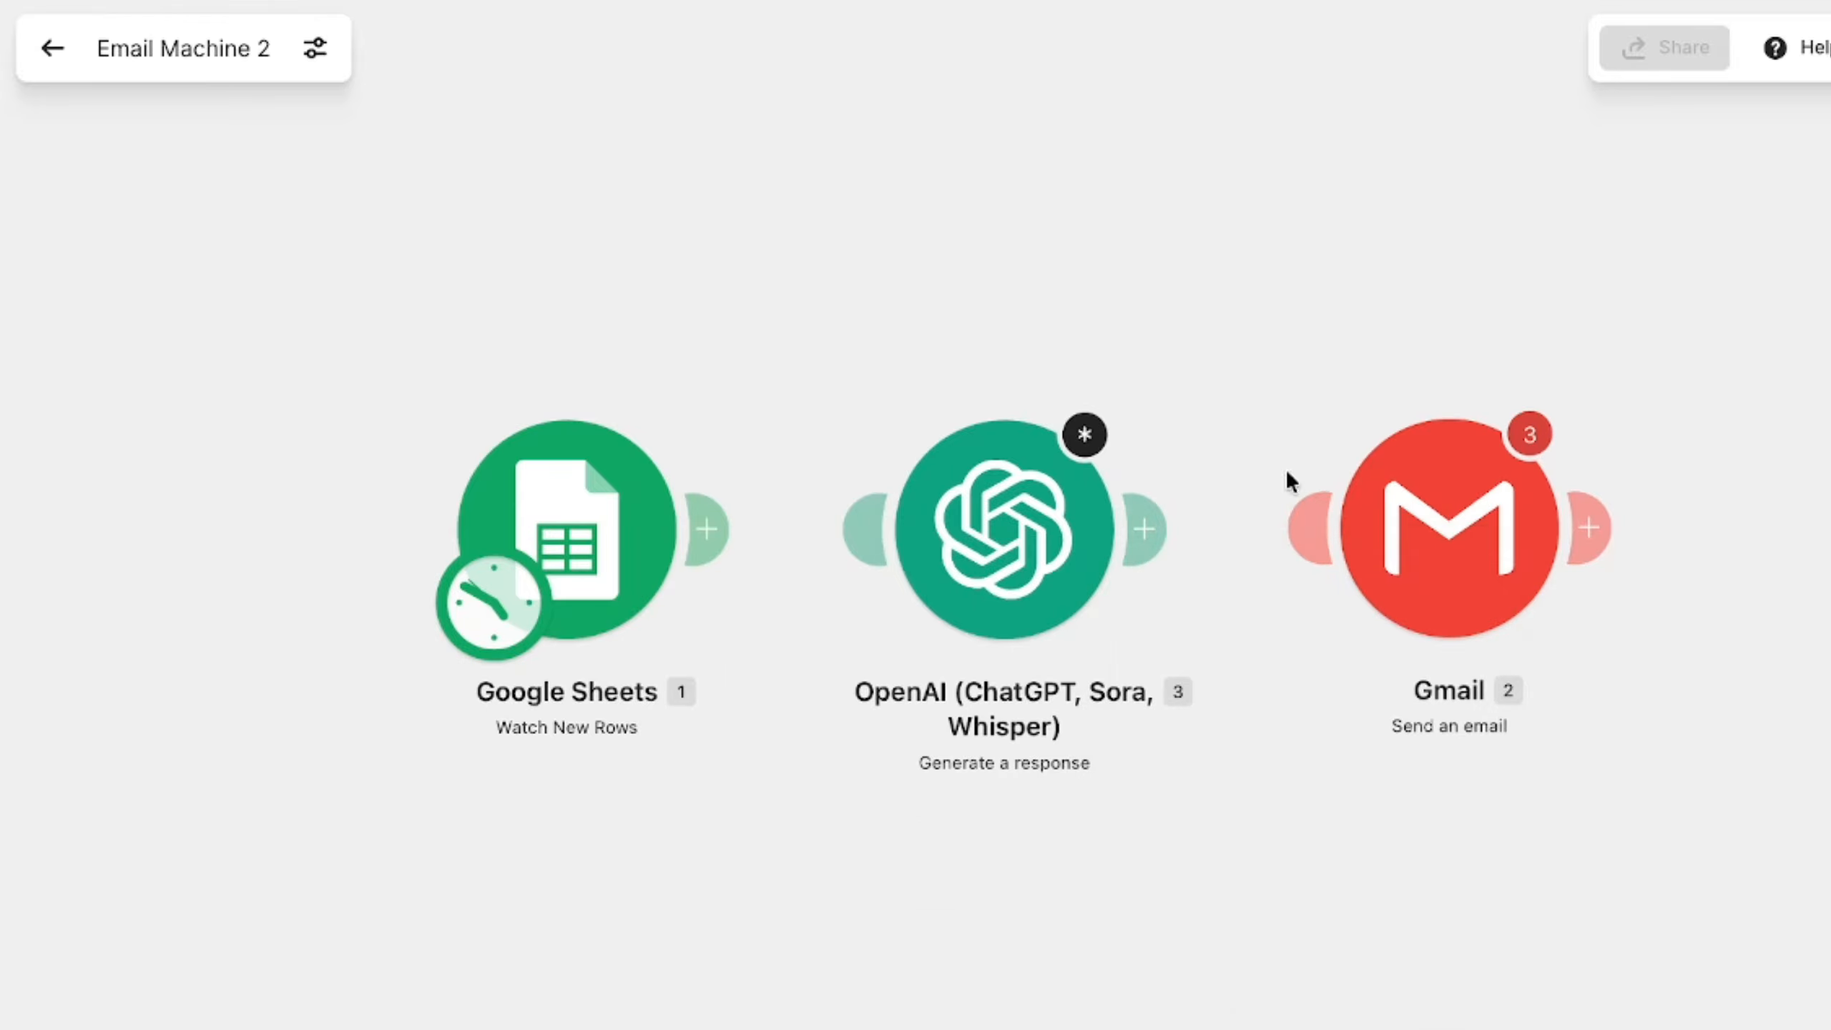
left_click_drag(1033, 532, 566, 134)
left_click_drag(1312, 528, 1065, 581)
- Set the Gmail module's connection to Moje Gmail spojení and its body type to Collection of contents (text, images, etc.)
left_click(1066, 583)
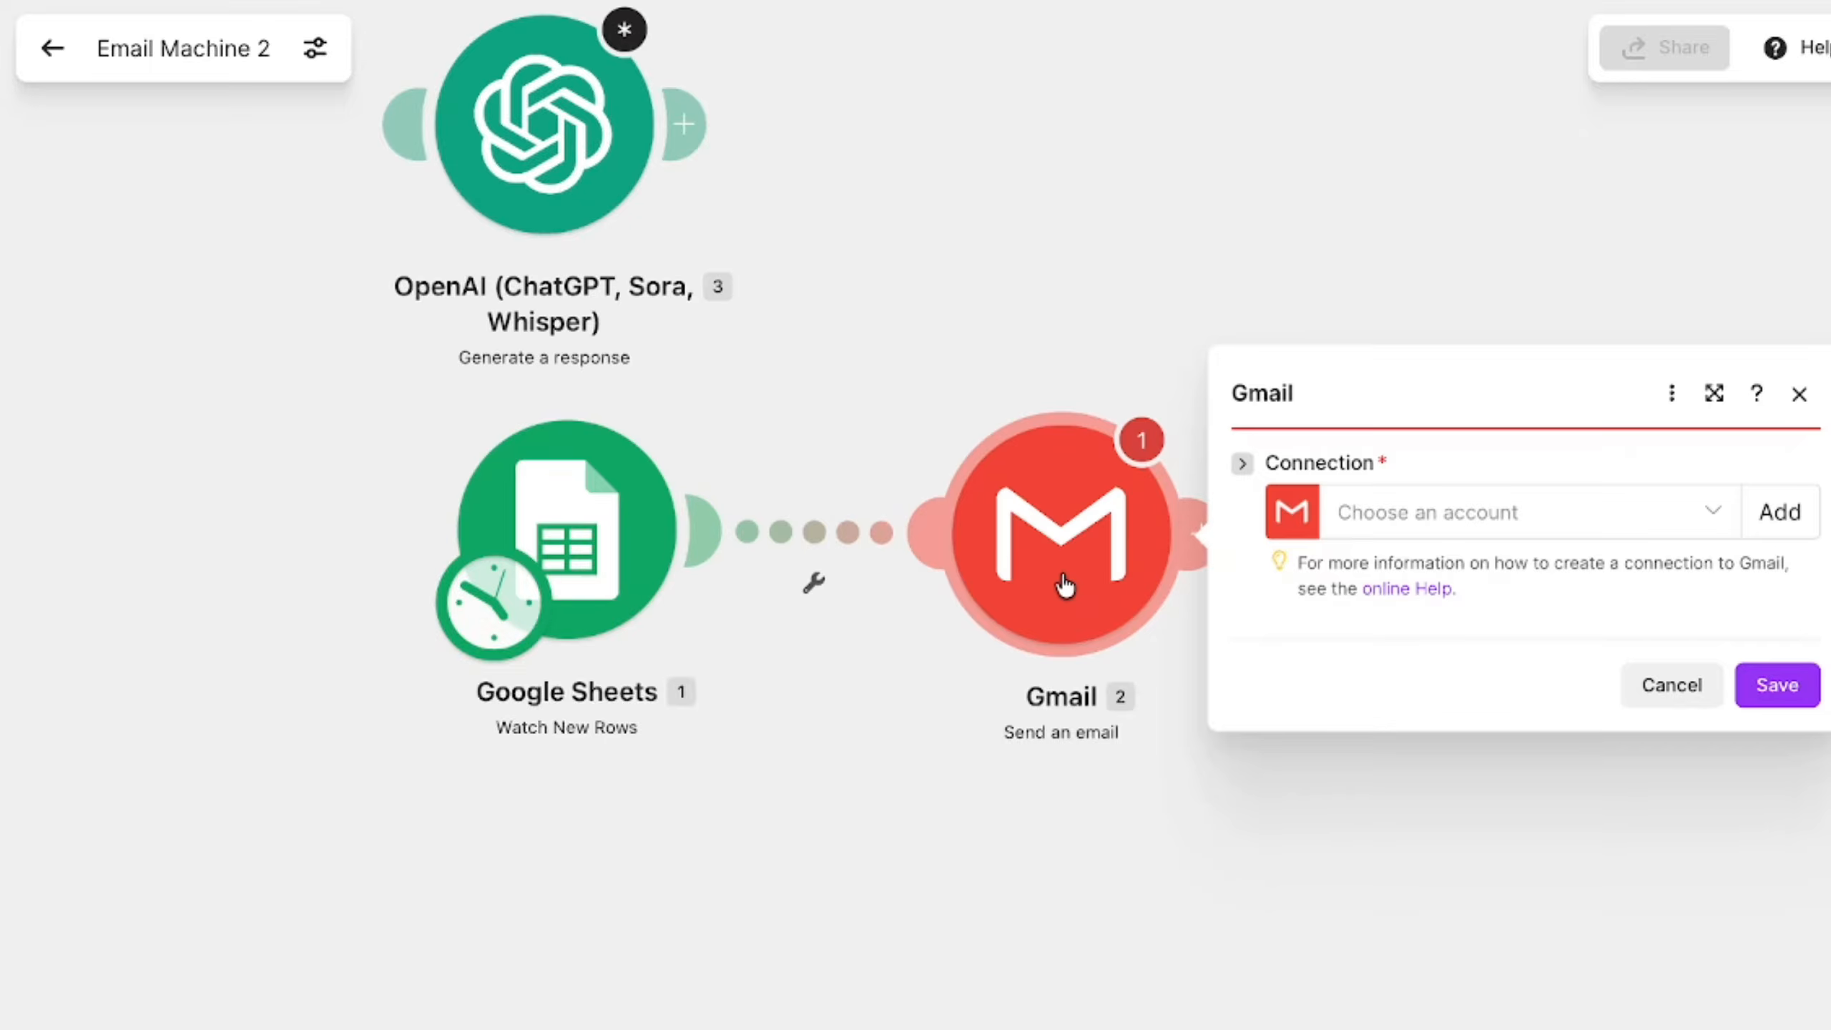
left_click(1527, 529)
left_click(1461, 593)
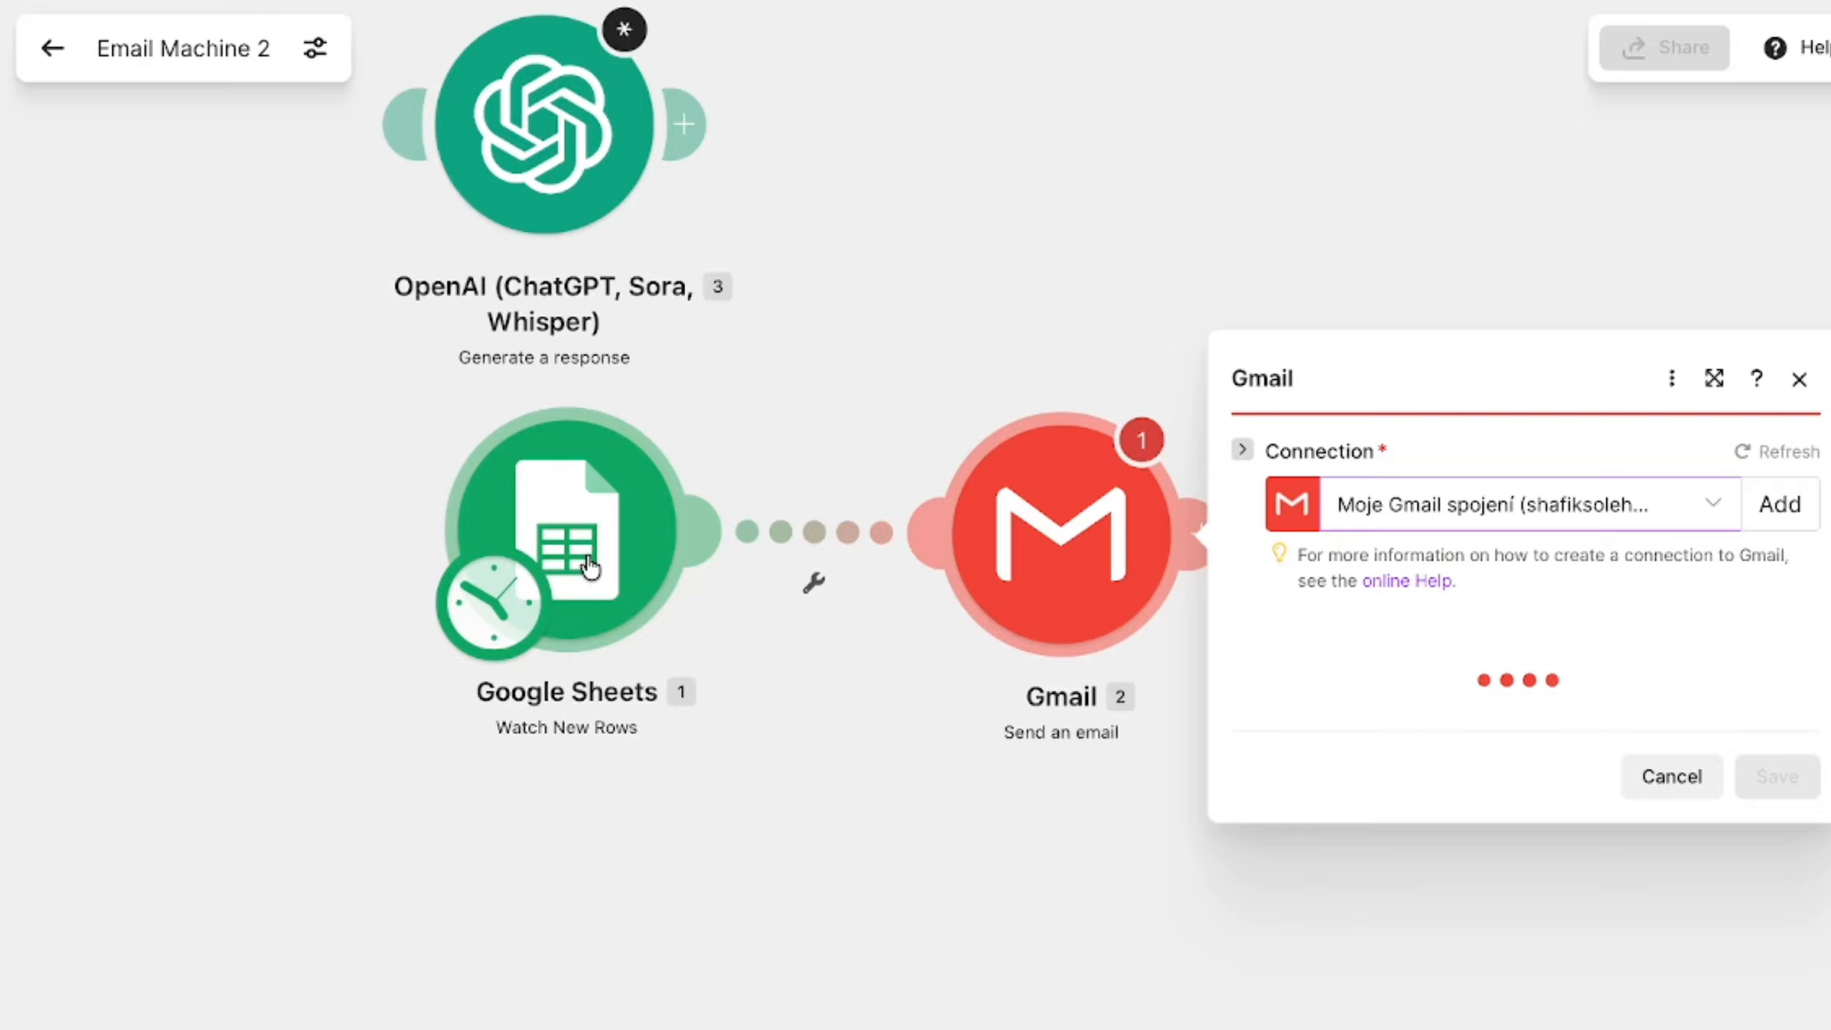
scroll(1514, 506, "down", 3)
left_click(1326, 628)
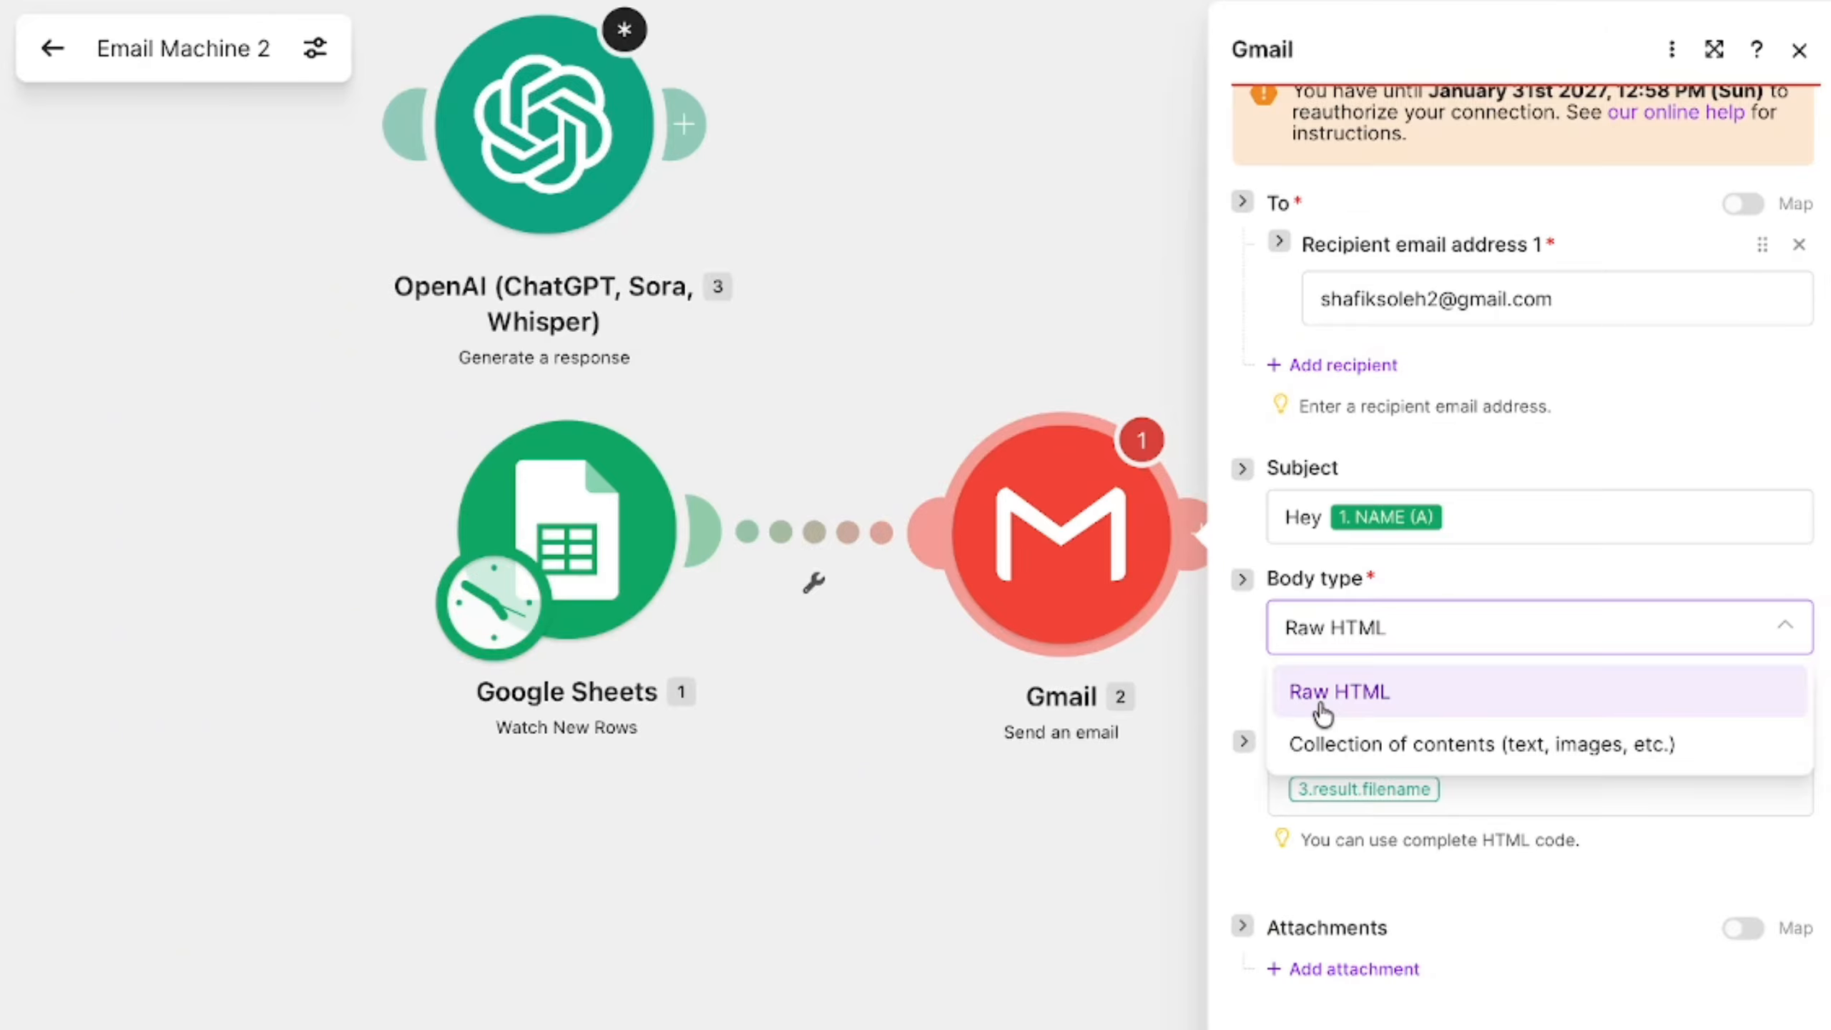
left_click(1326, 745)
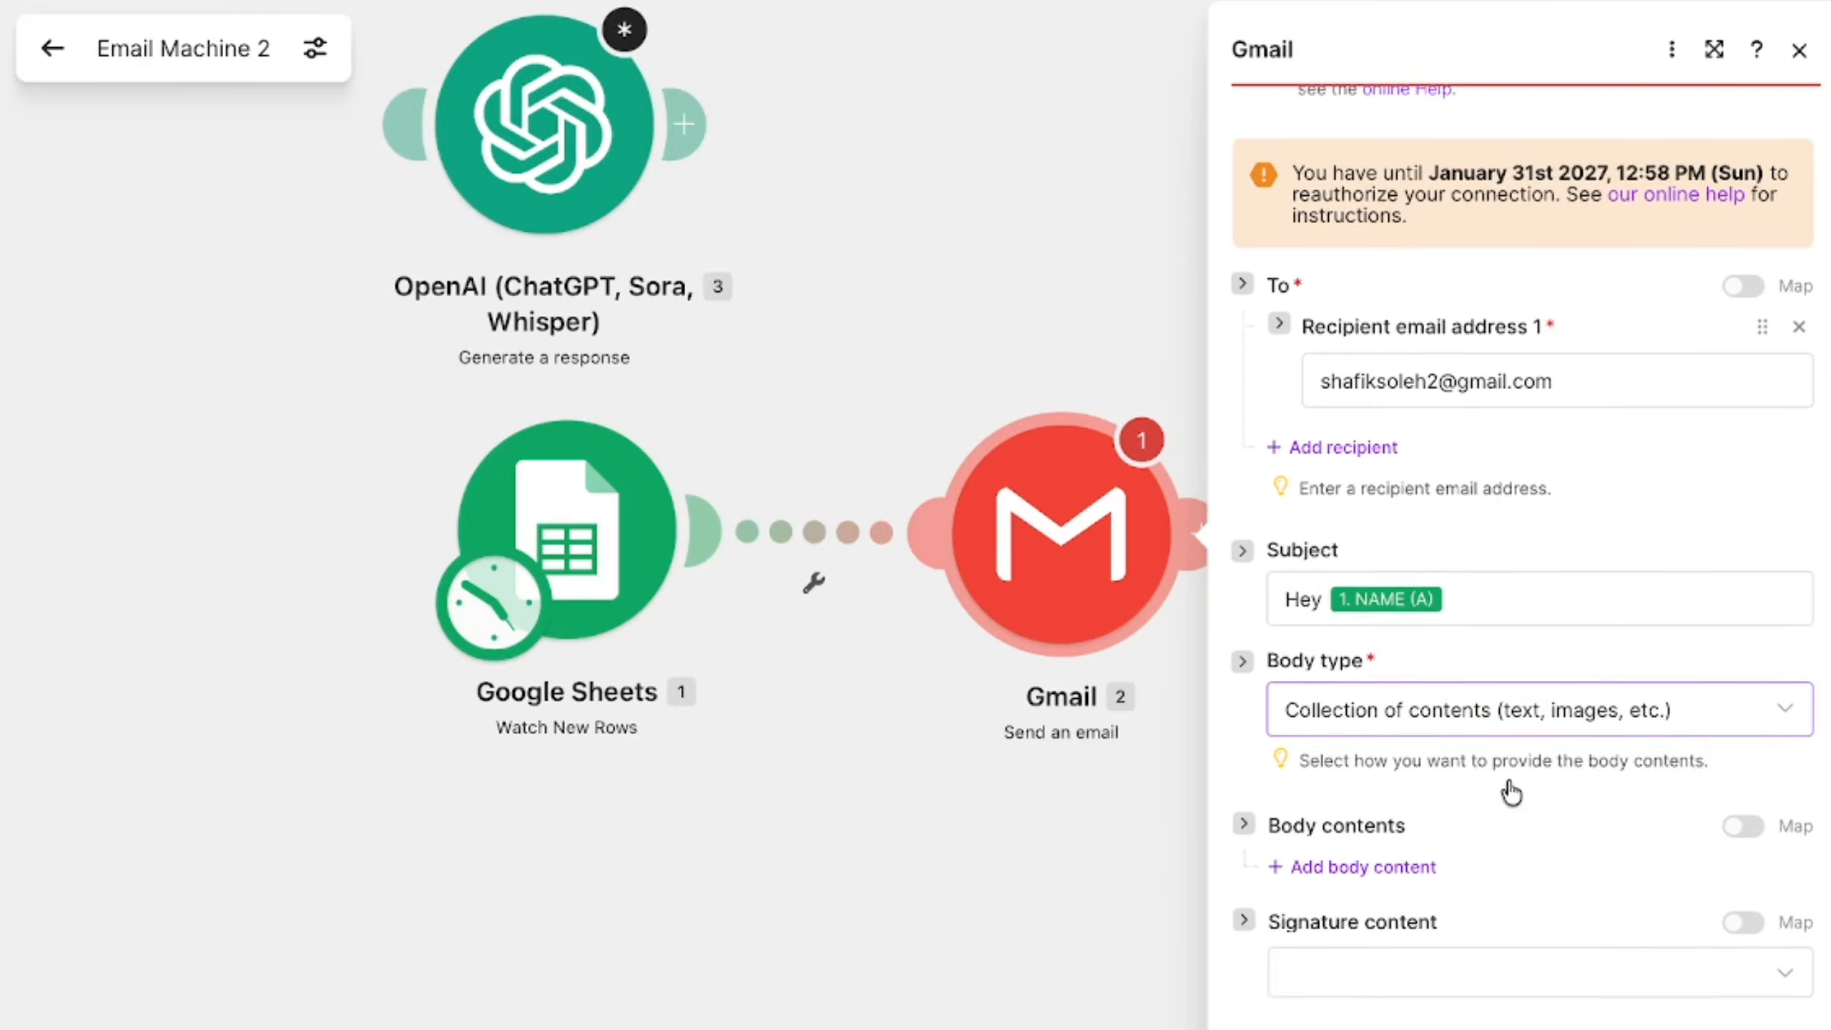
- Add a body content item to the Gmail module with DM (B) as its text, and save the module
scroll(1442, 808, "down", 2)
left_click(1312, 841)
left_click(1381, 739)
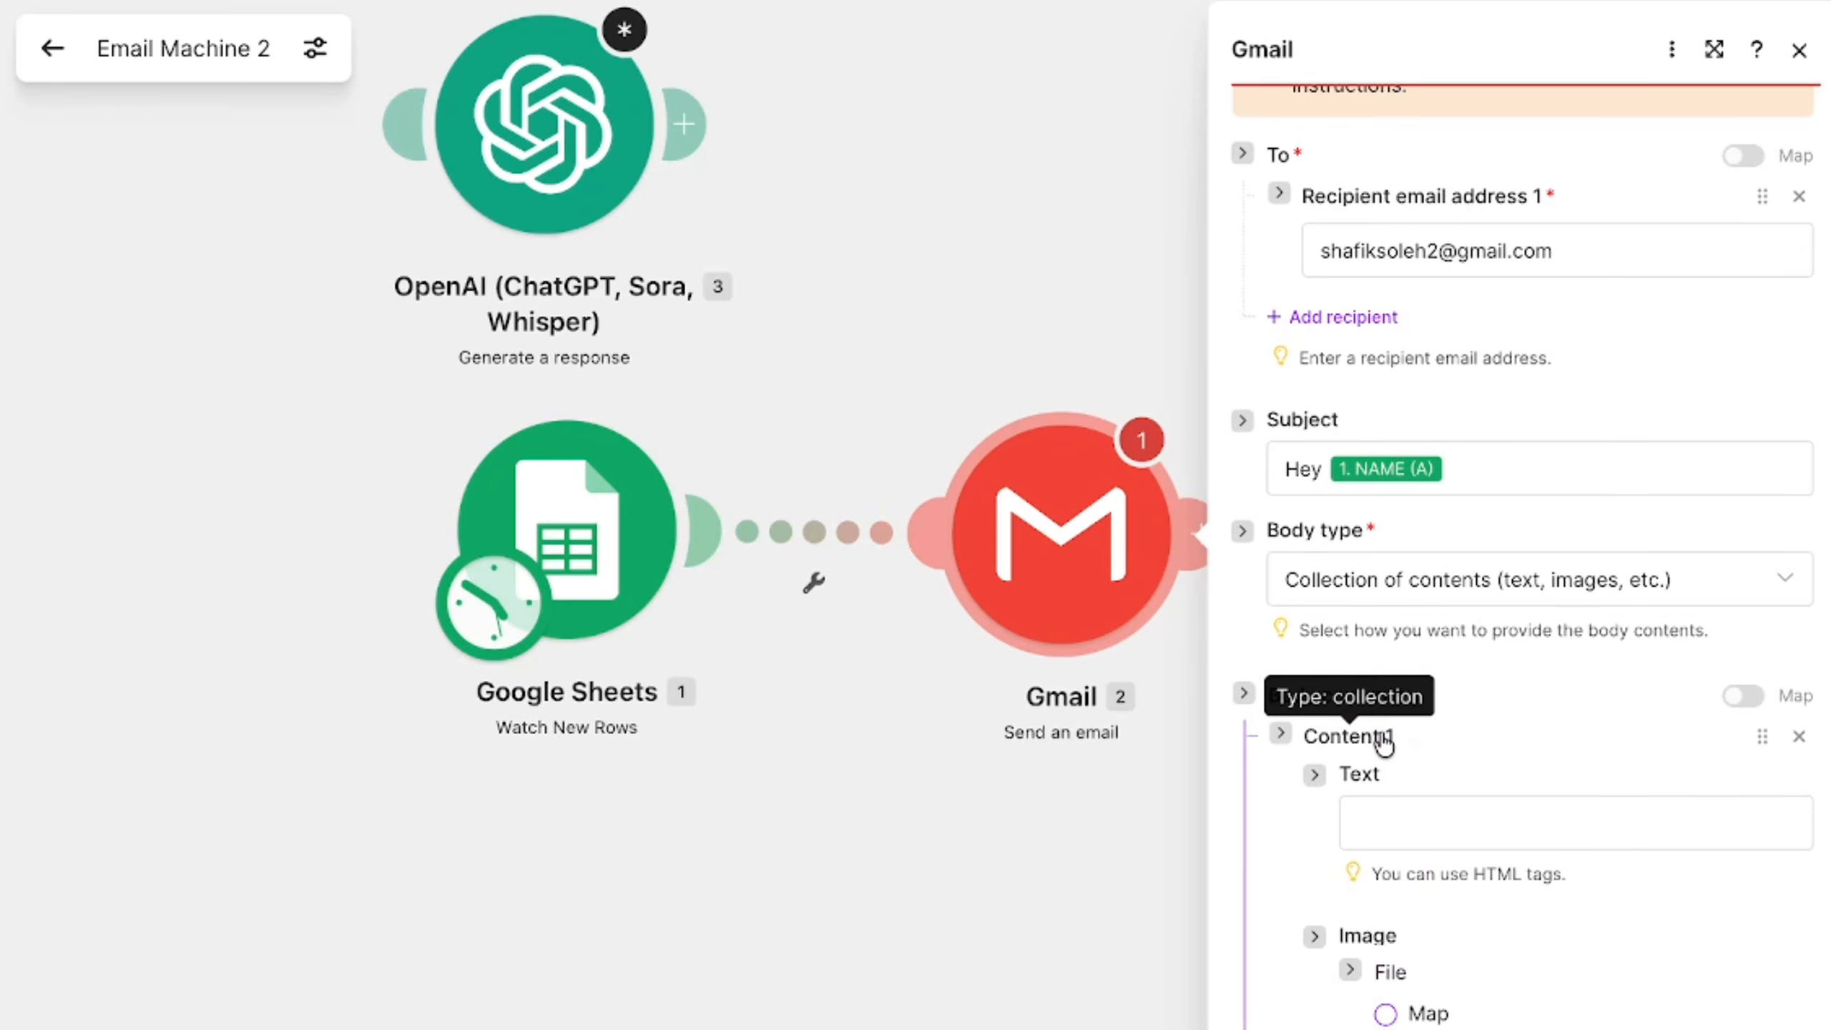
scroll(1383, 743, "down", 2)
left_click(1386, 684)
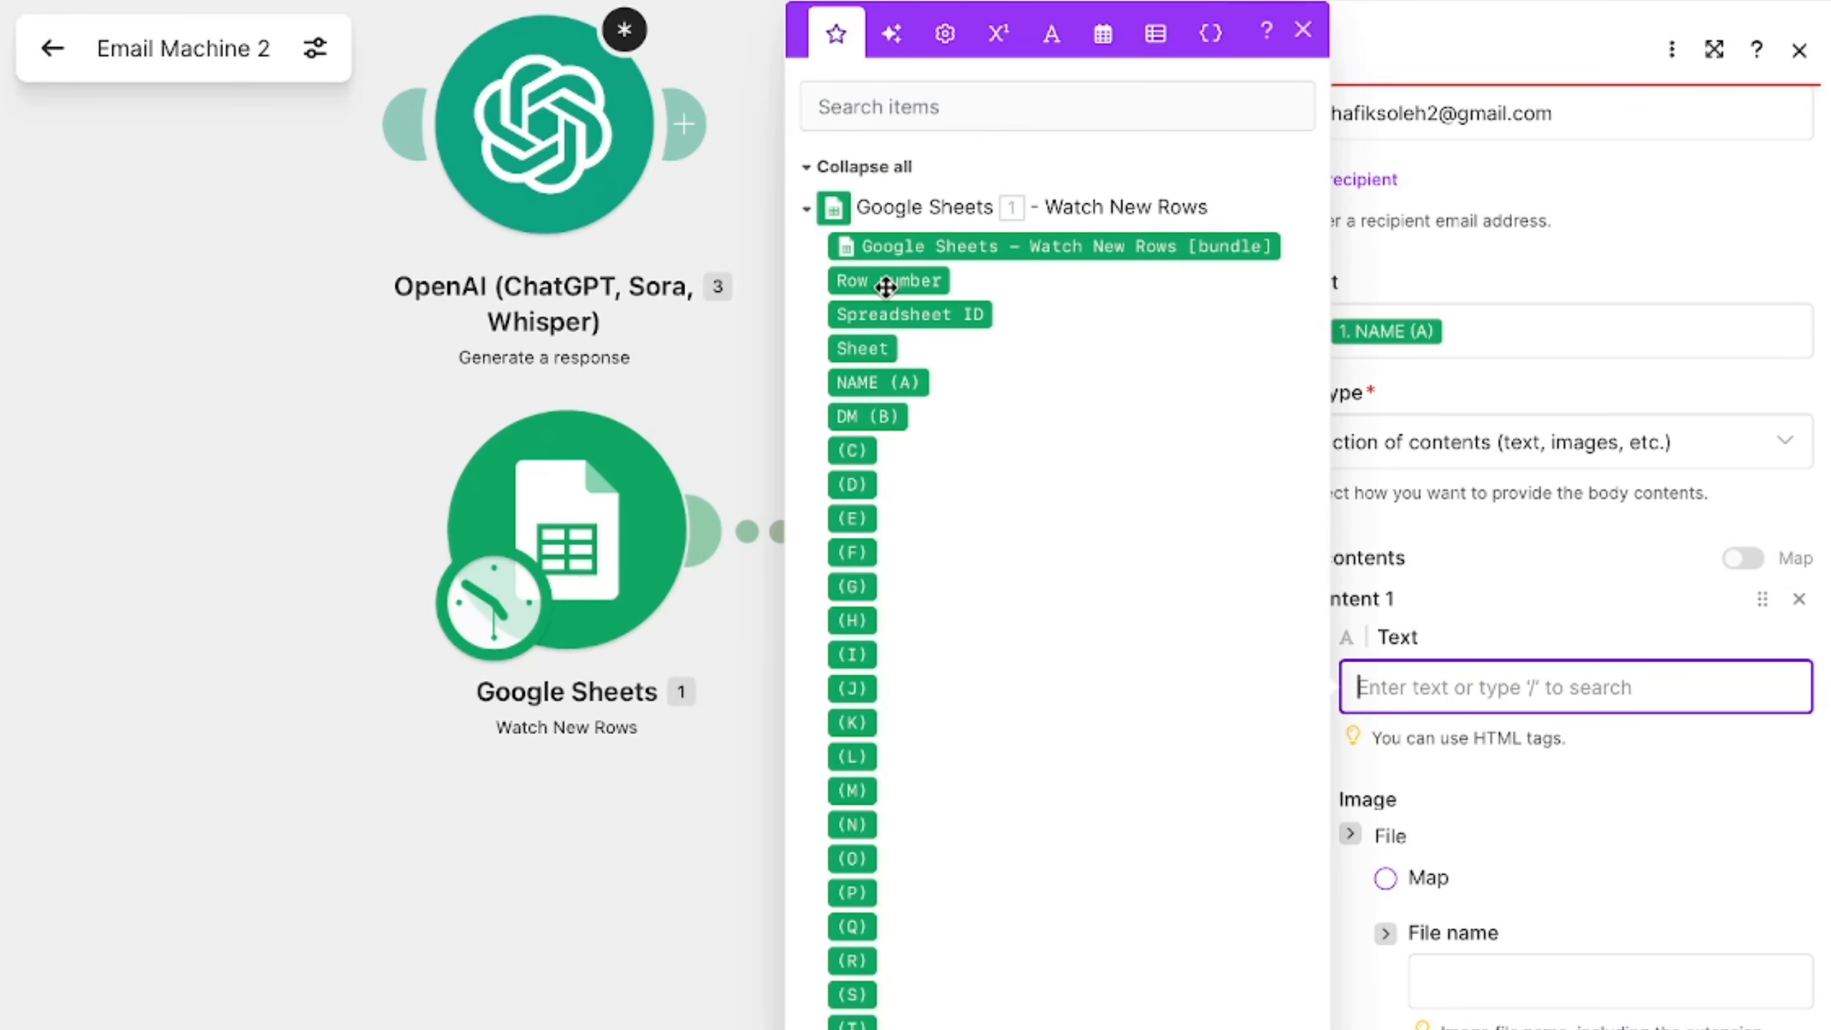
left_click_drag(873, 417, 1509, 697)
scroll(1539, 927, "down", 5)
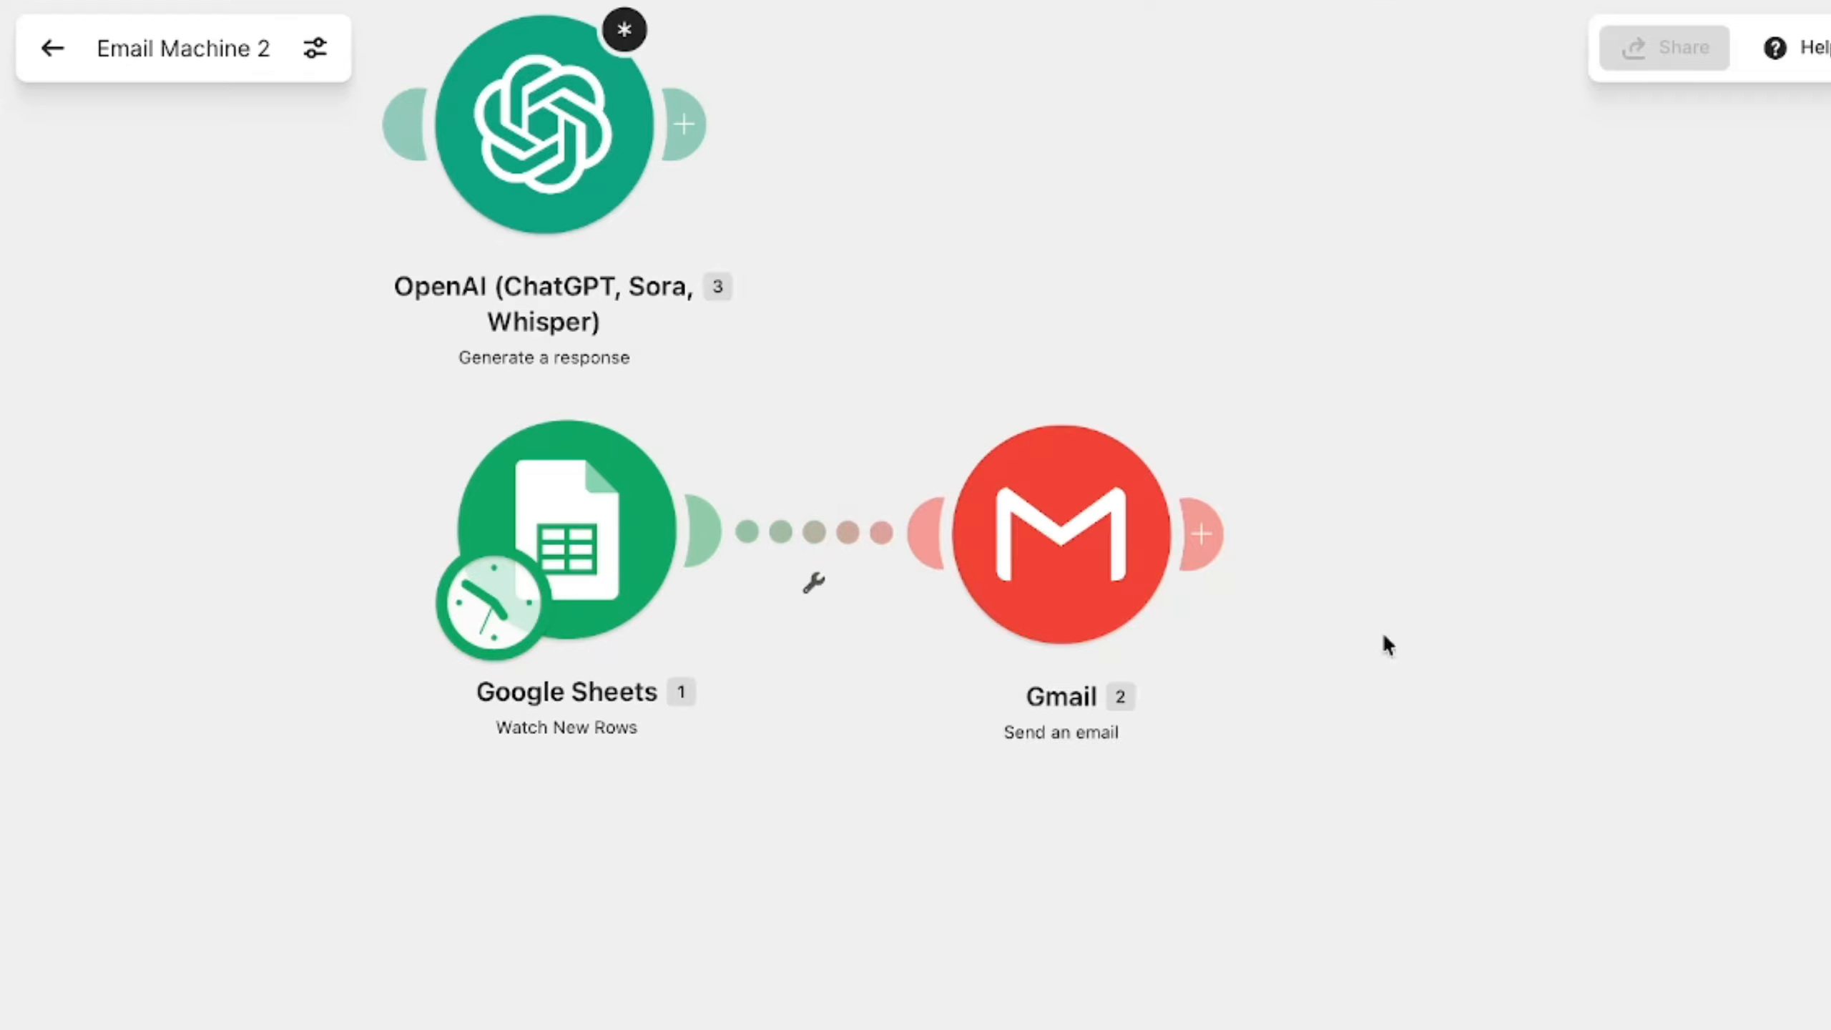
- In the Integration Gmail scenario, set the Watch emails module's connection to Moje Gmail spojení
scroll(1146, 104, "left", 2)
scroll(1146, 105, "up", 2)
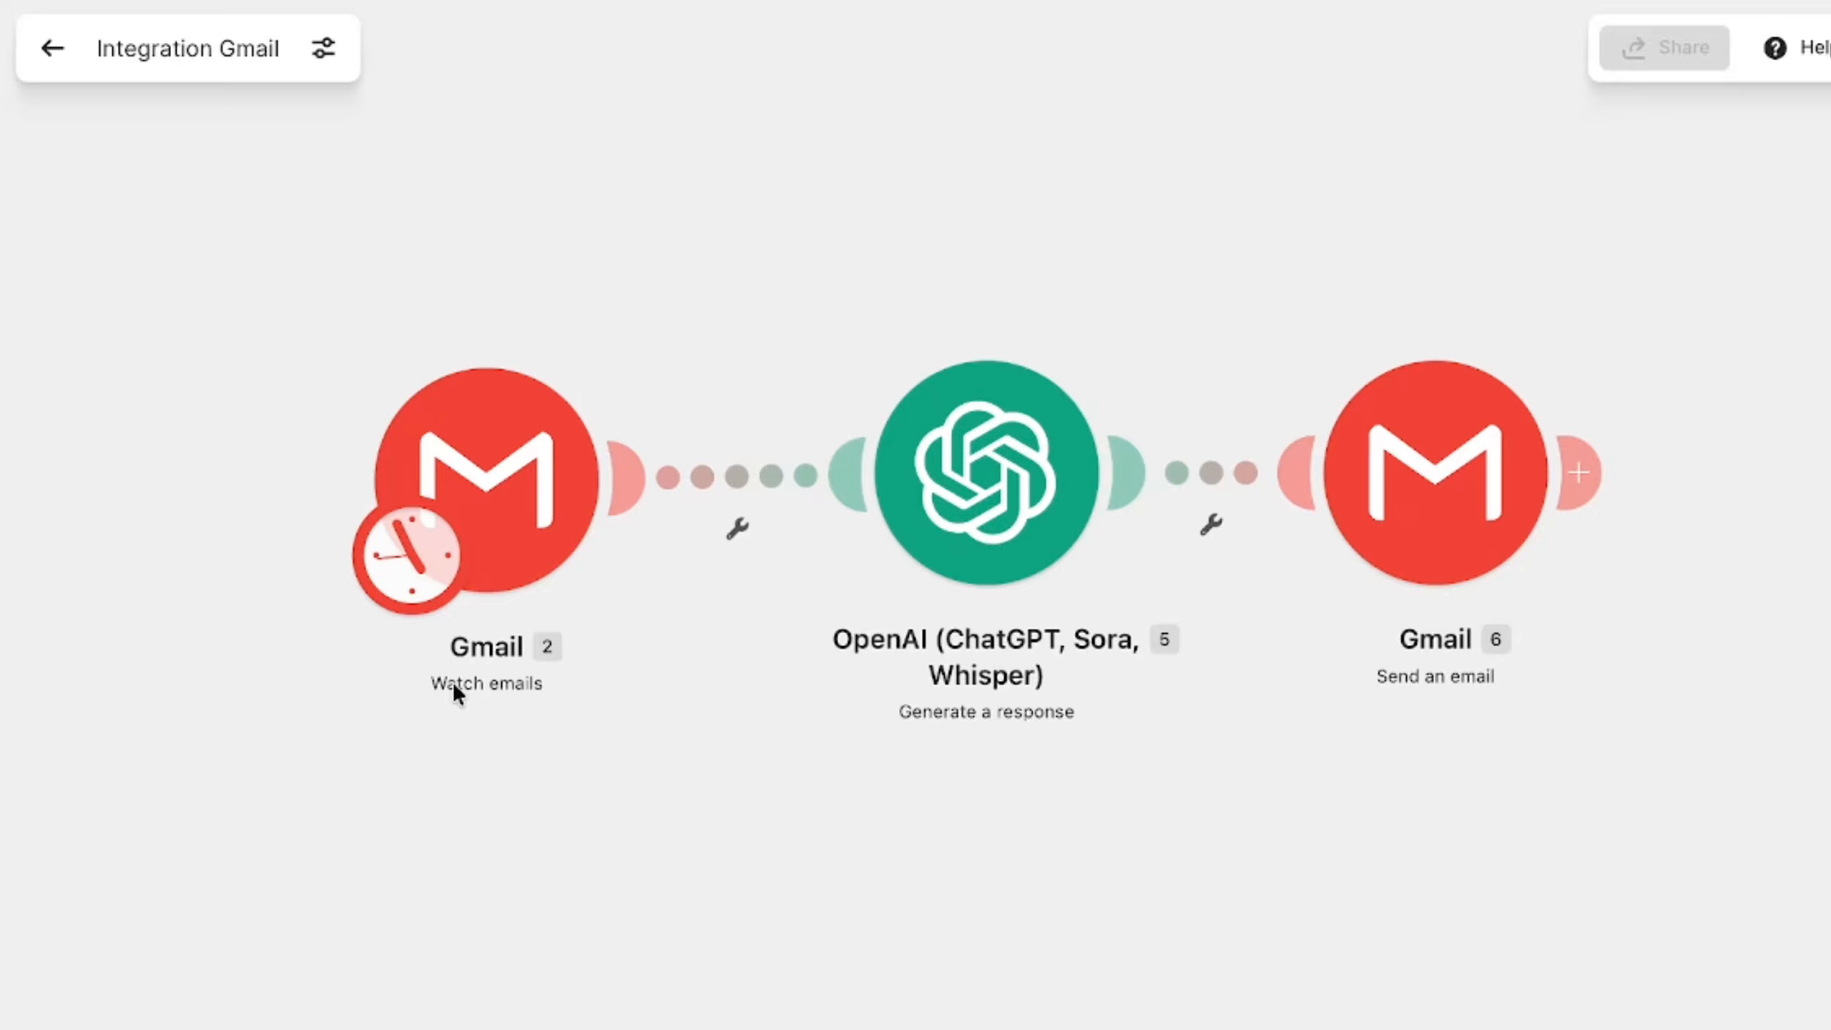
left_click(487, 480)
left_click(838, 468)
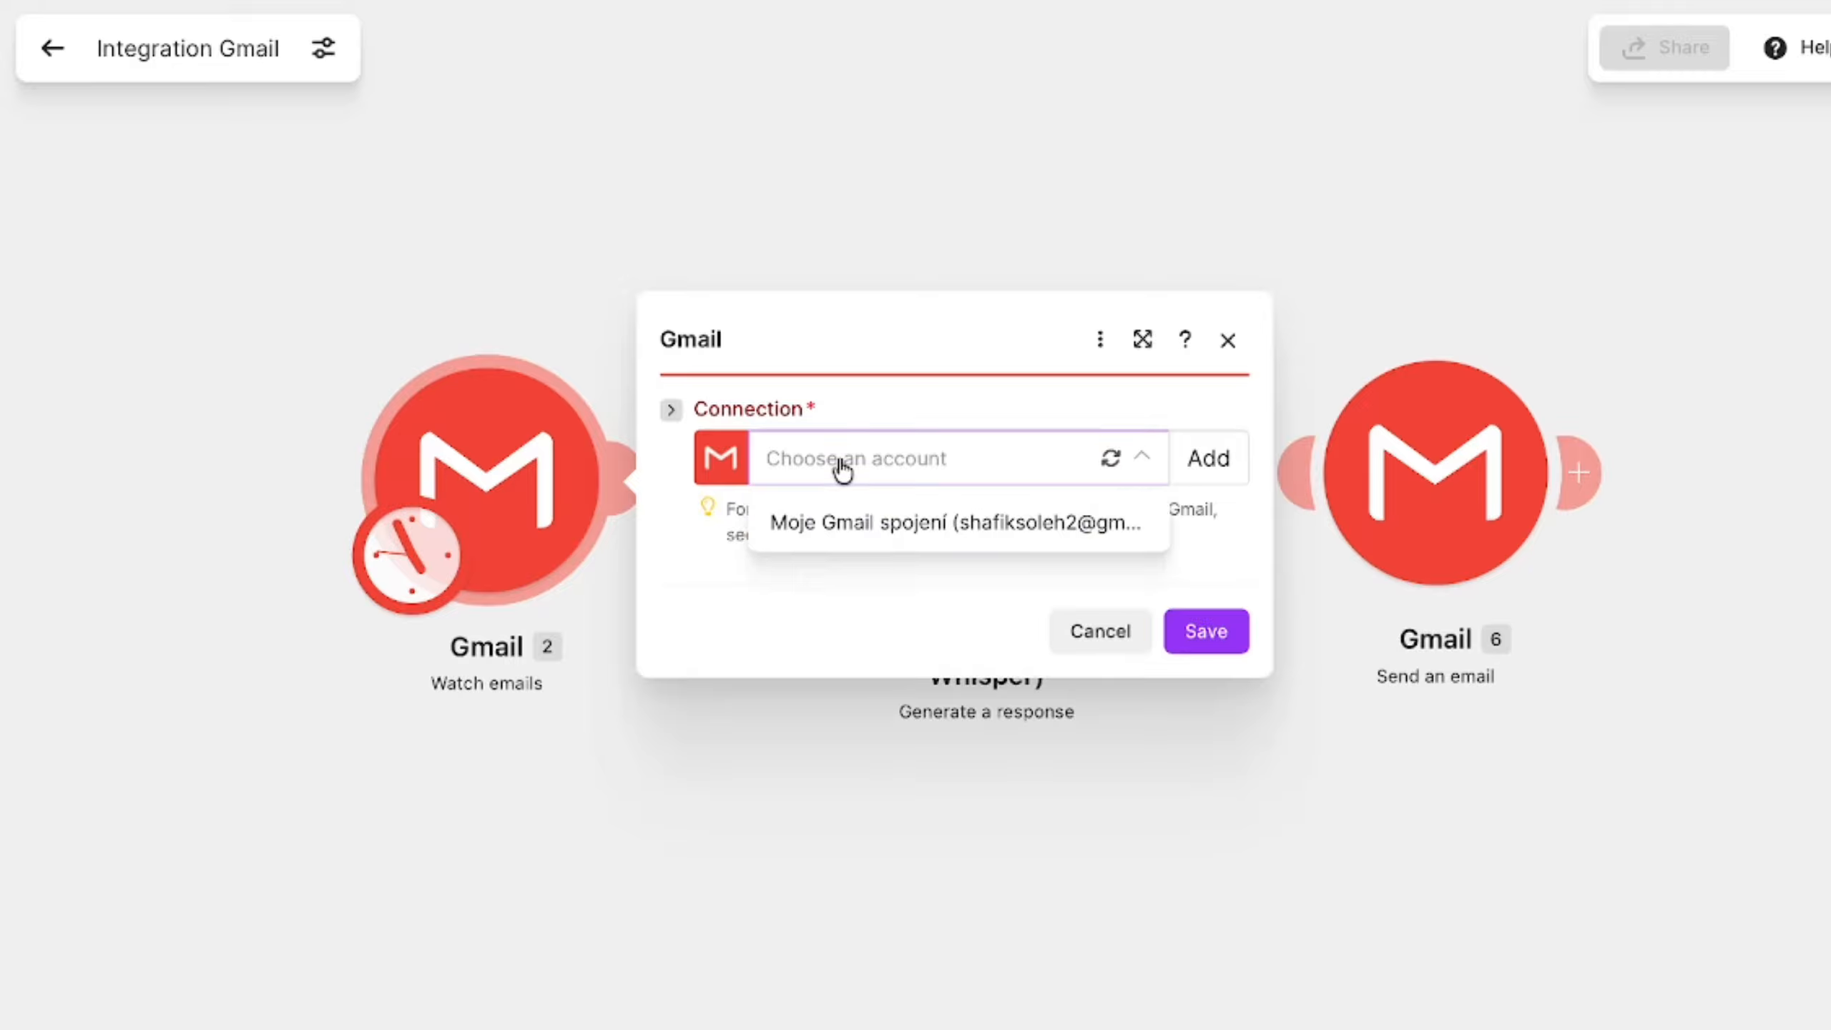
left_click(1054, 542)
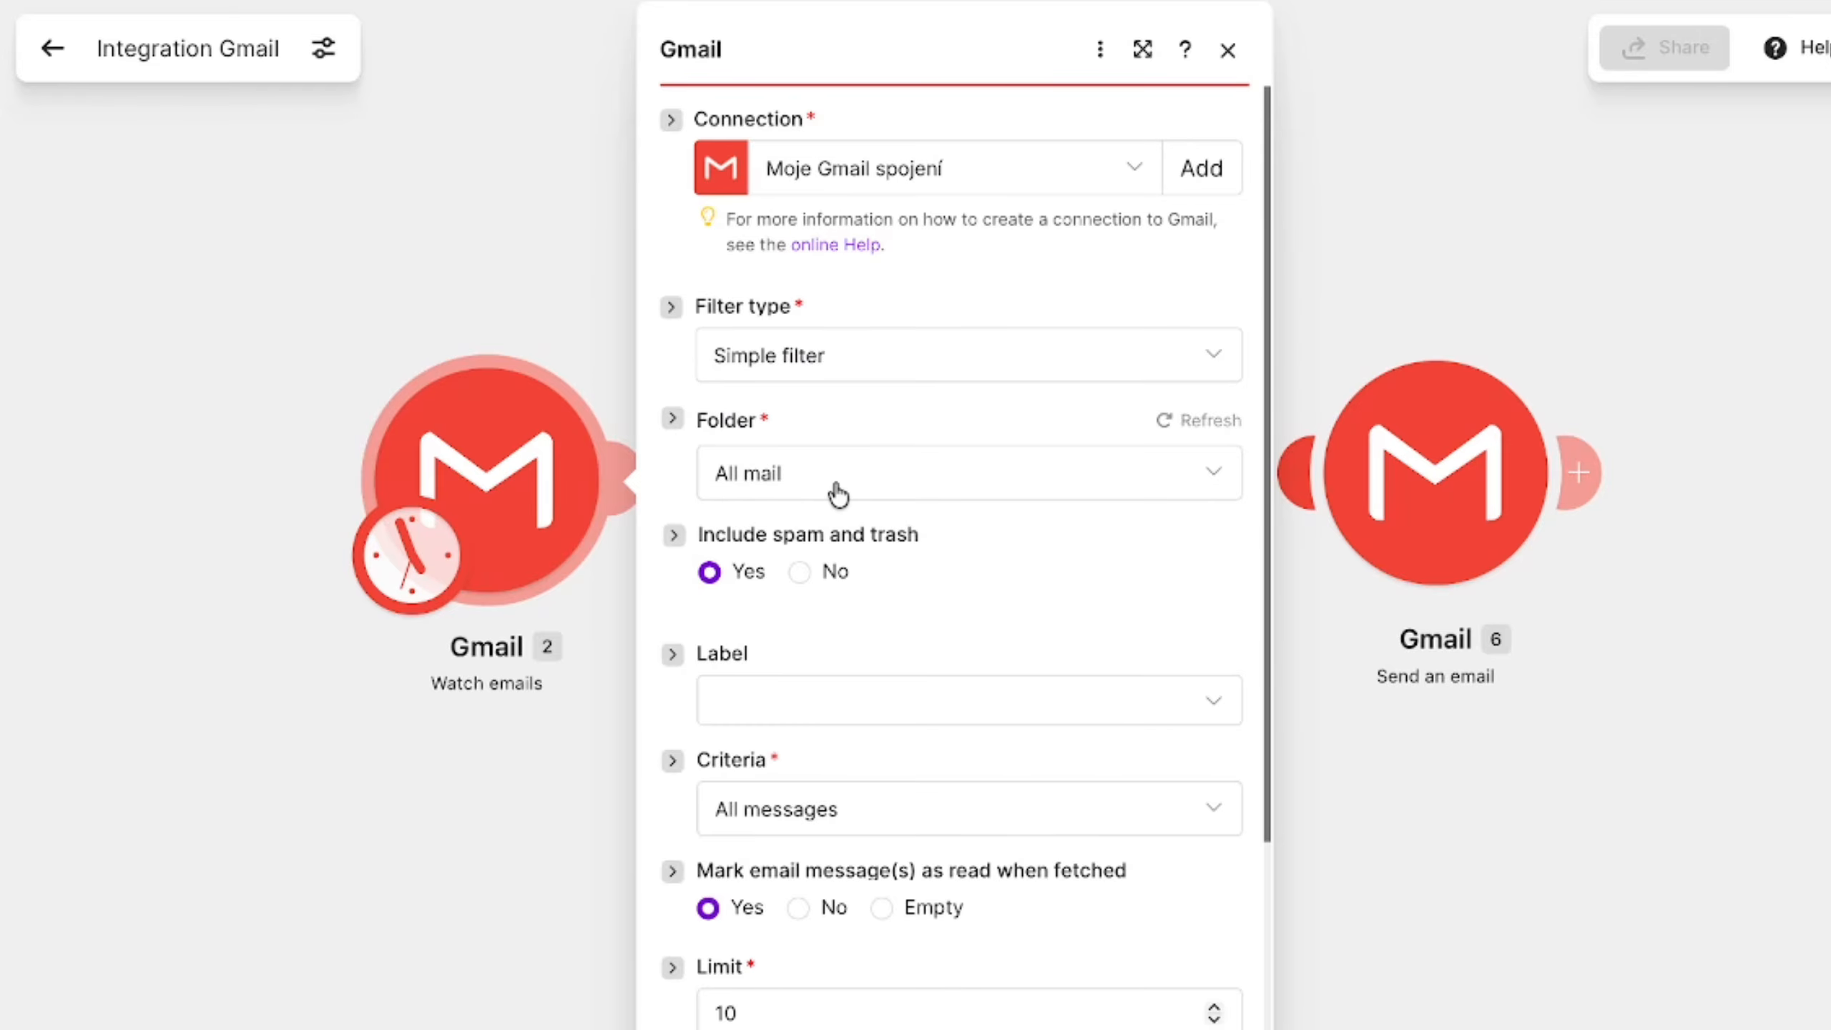
- Keep All mail as the Watch emails folder, save the module, and start processing data From now on
scroll(838, 491, "down", 3)
left_click(809, 258)
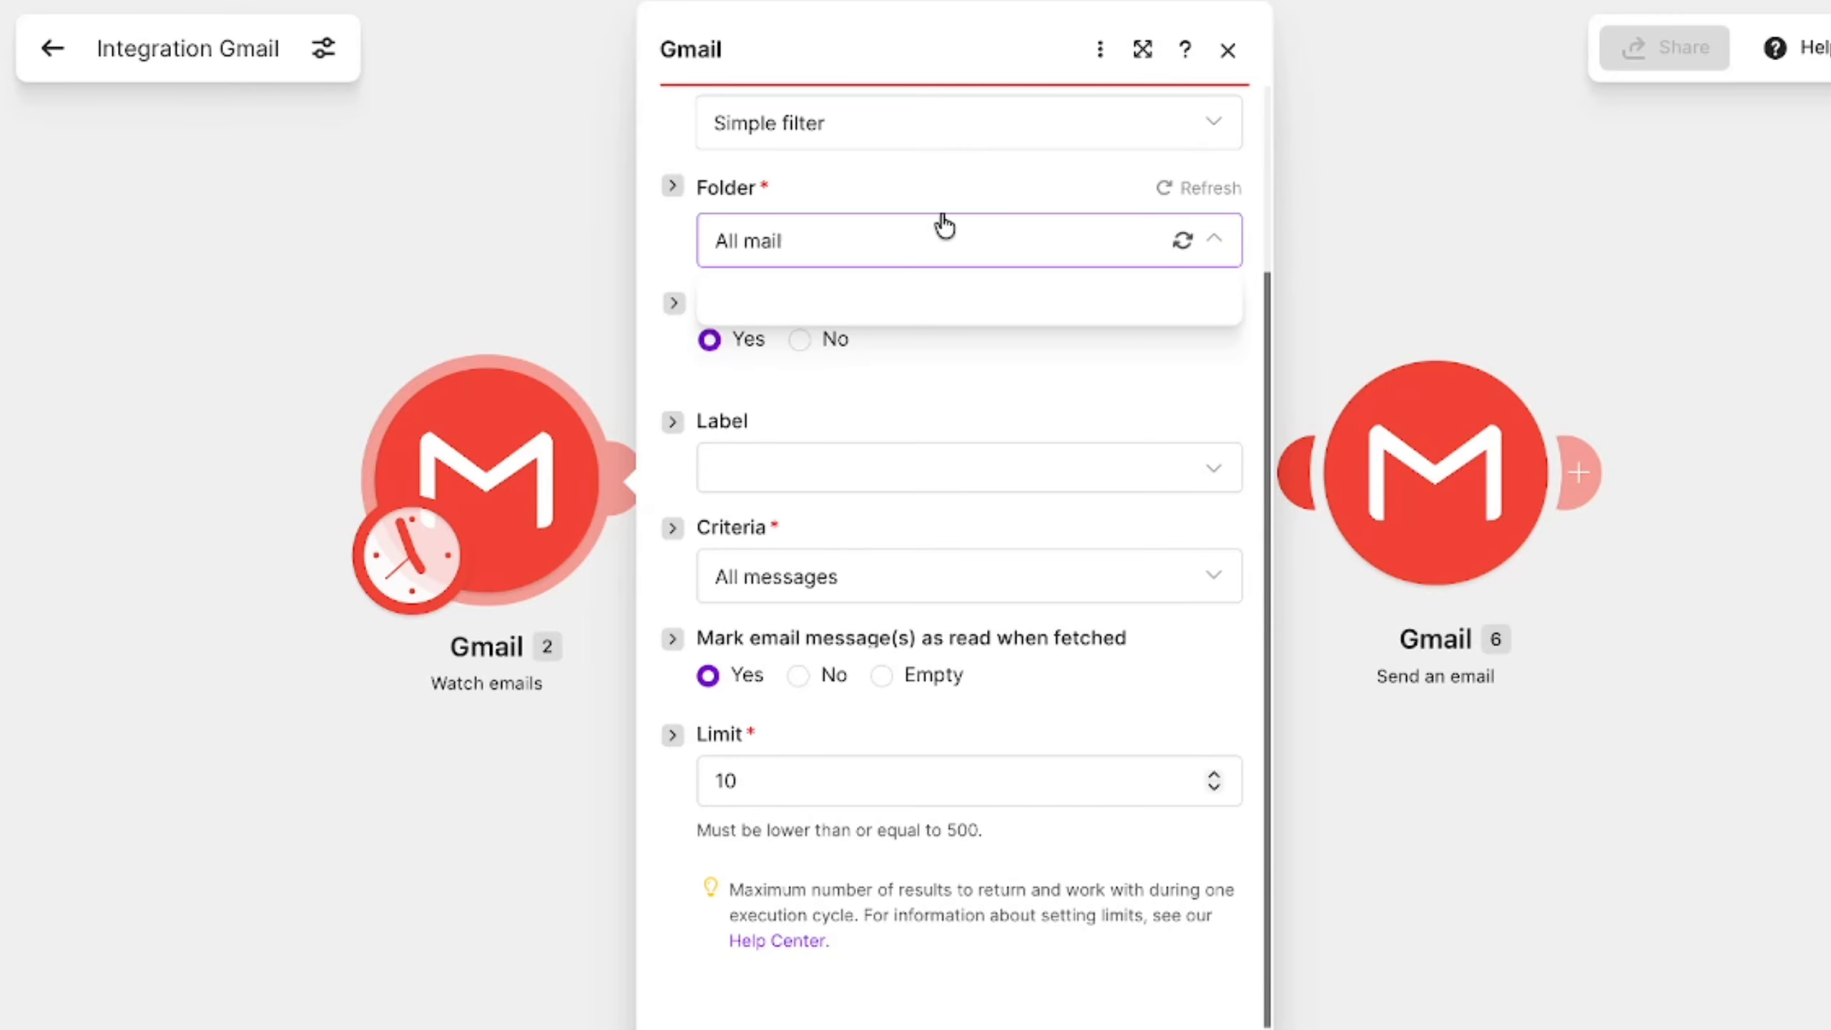
left_click(981, 245)
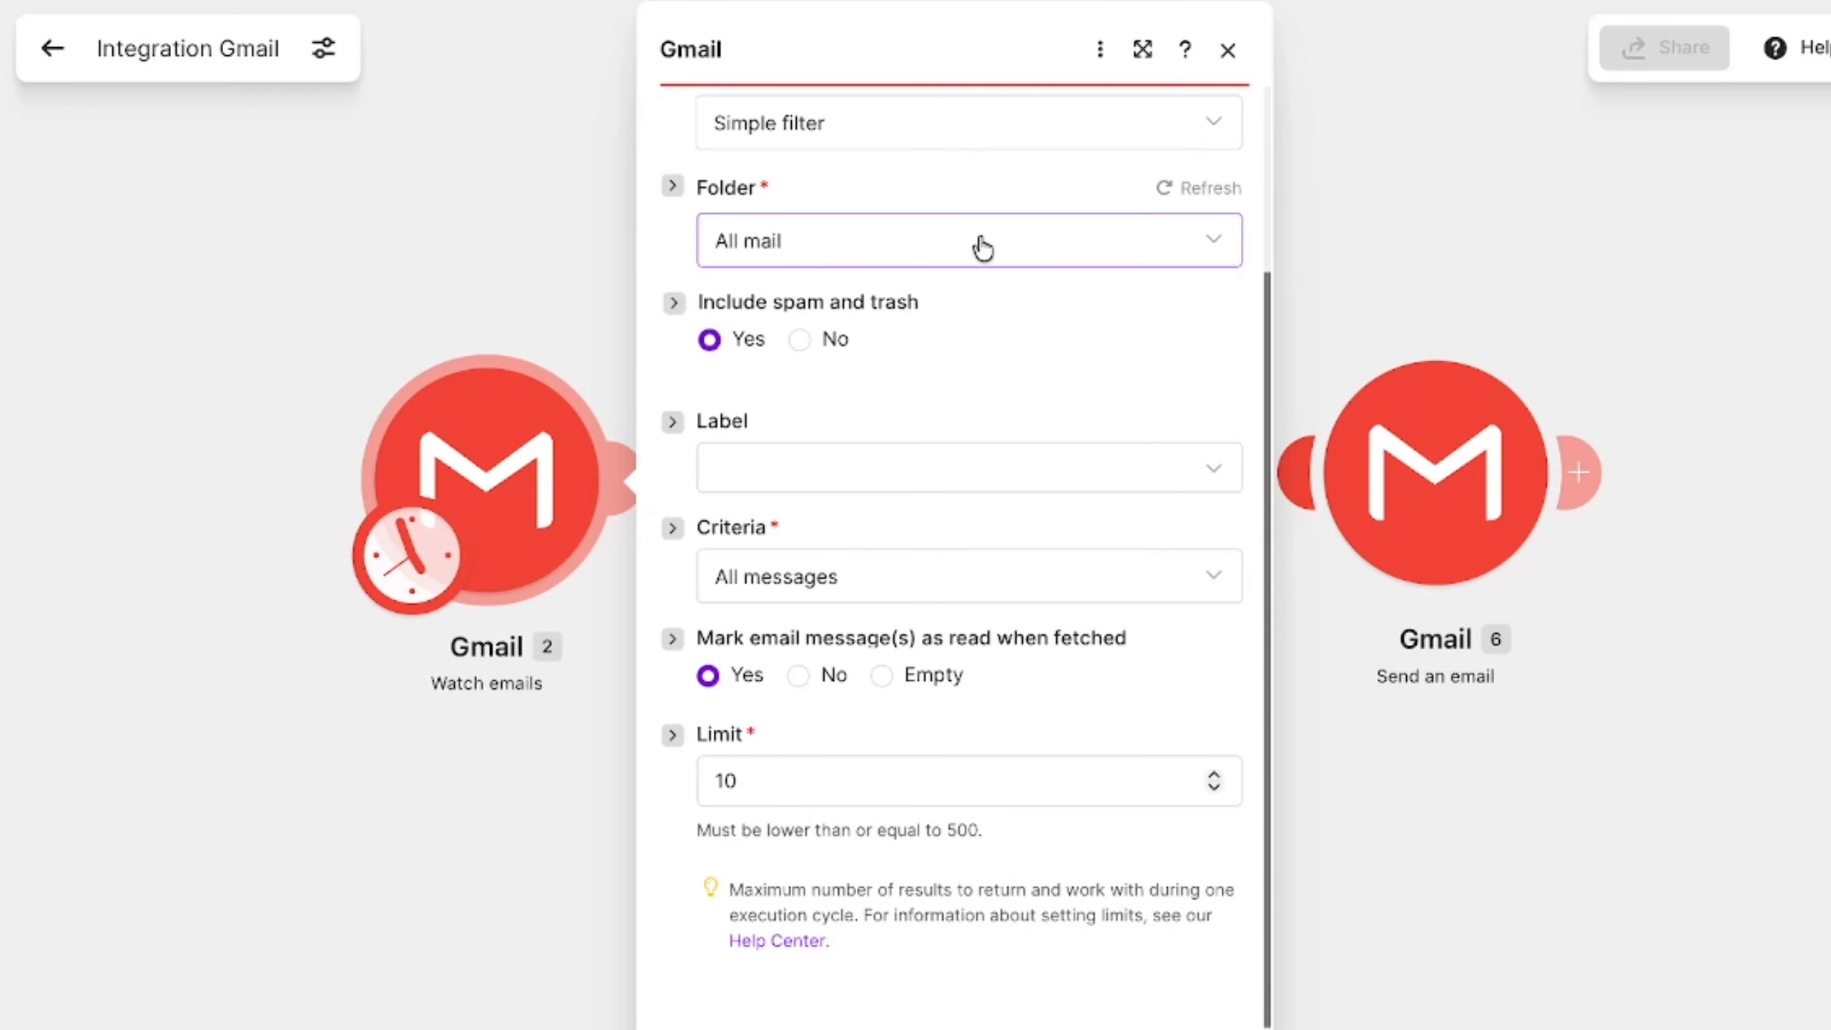
left_click(766, 467)
left_click(773, 469)
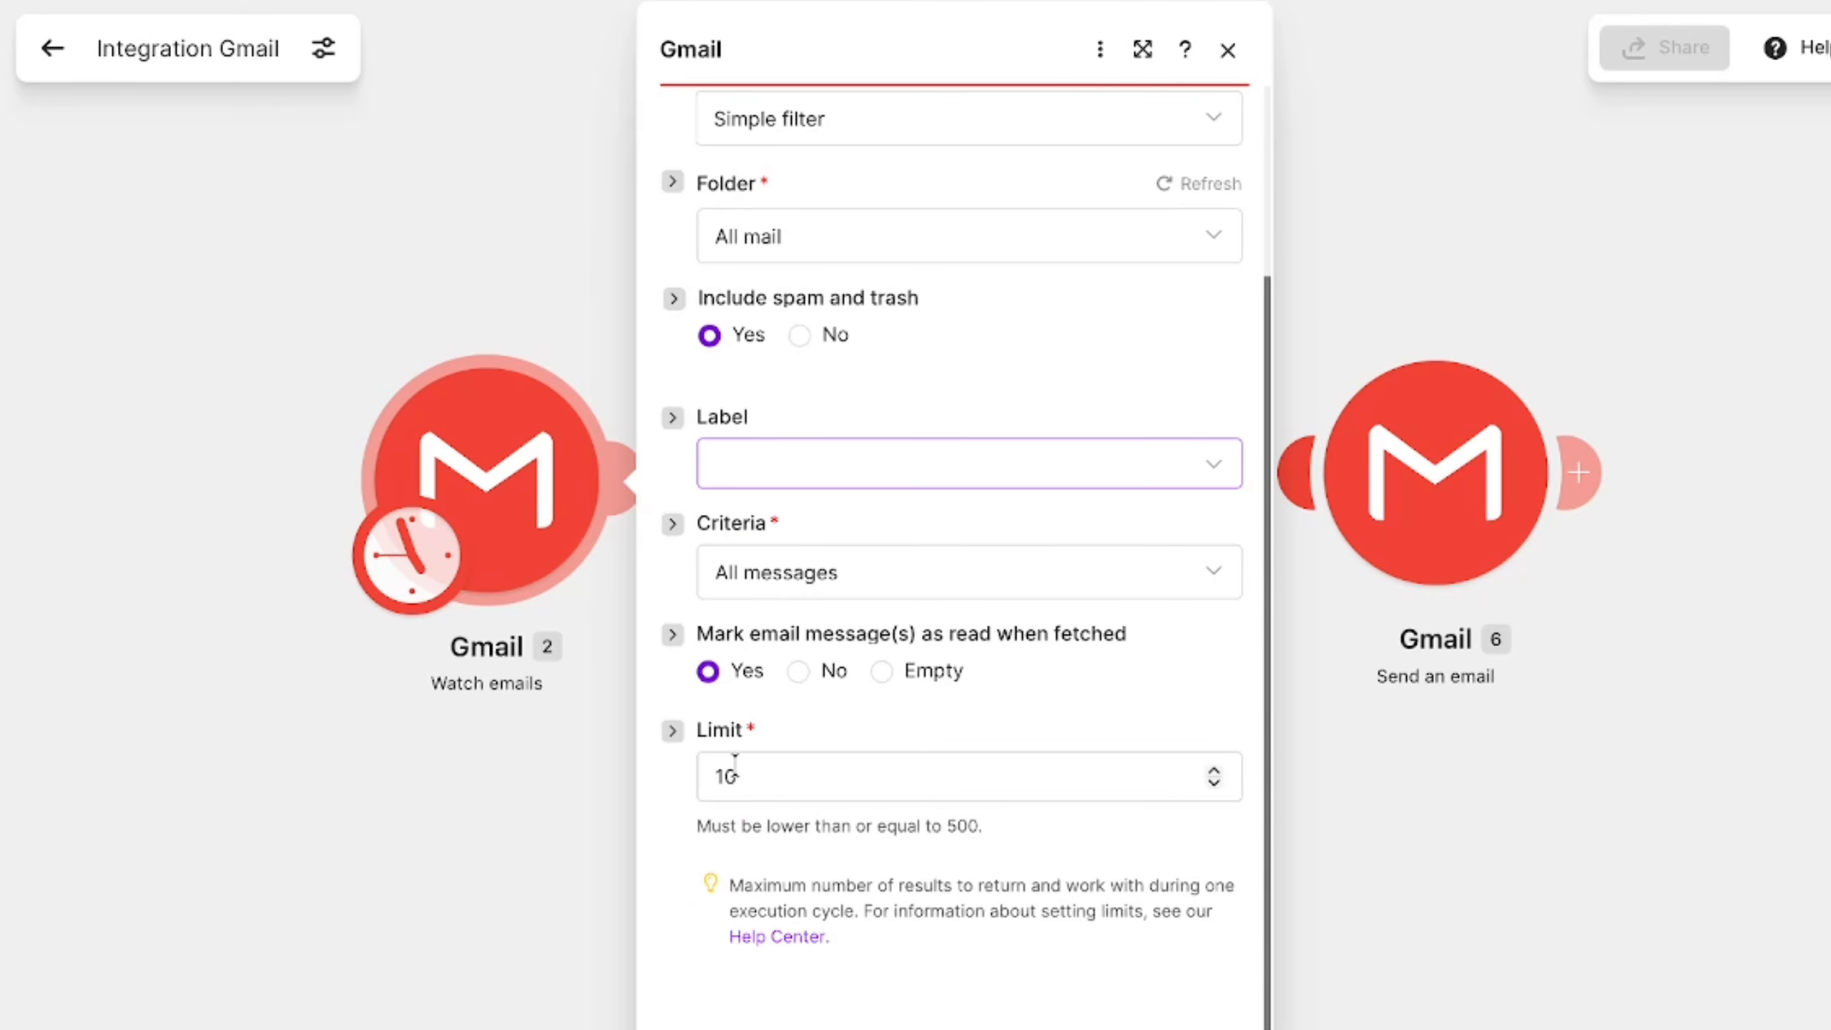
left_click(1206, 1027)
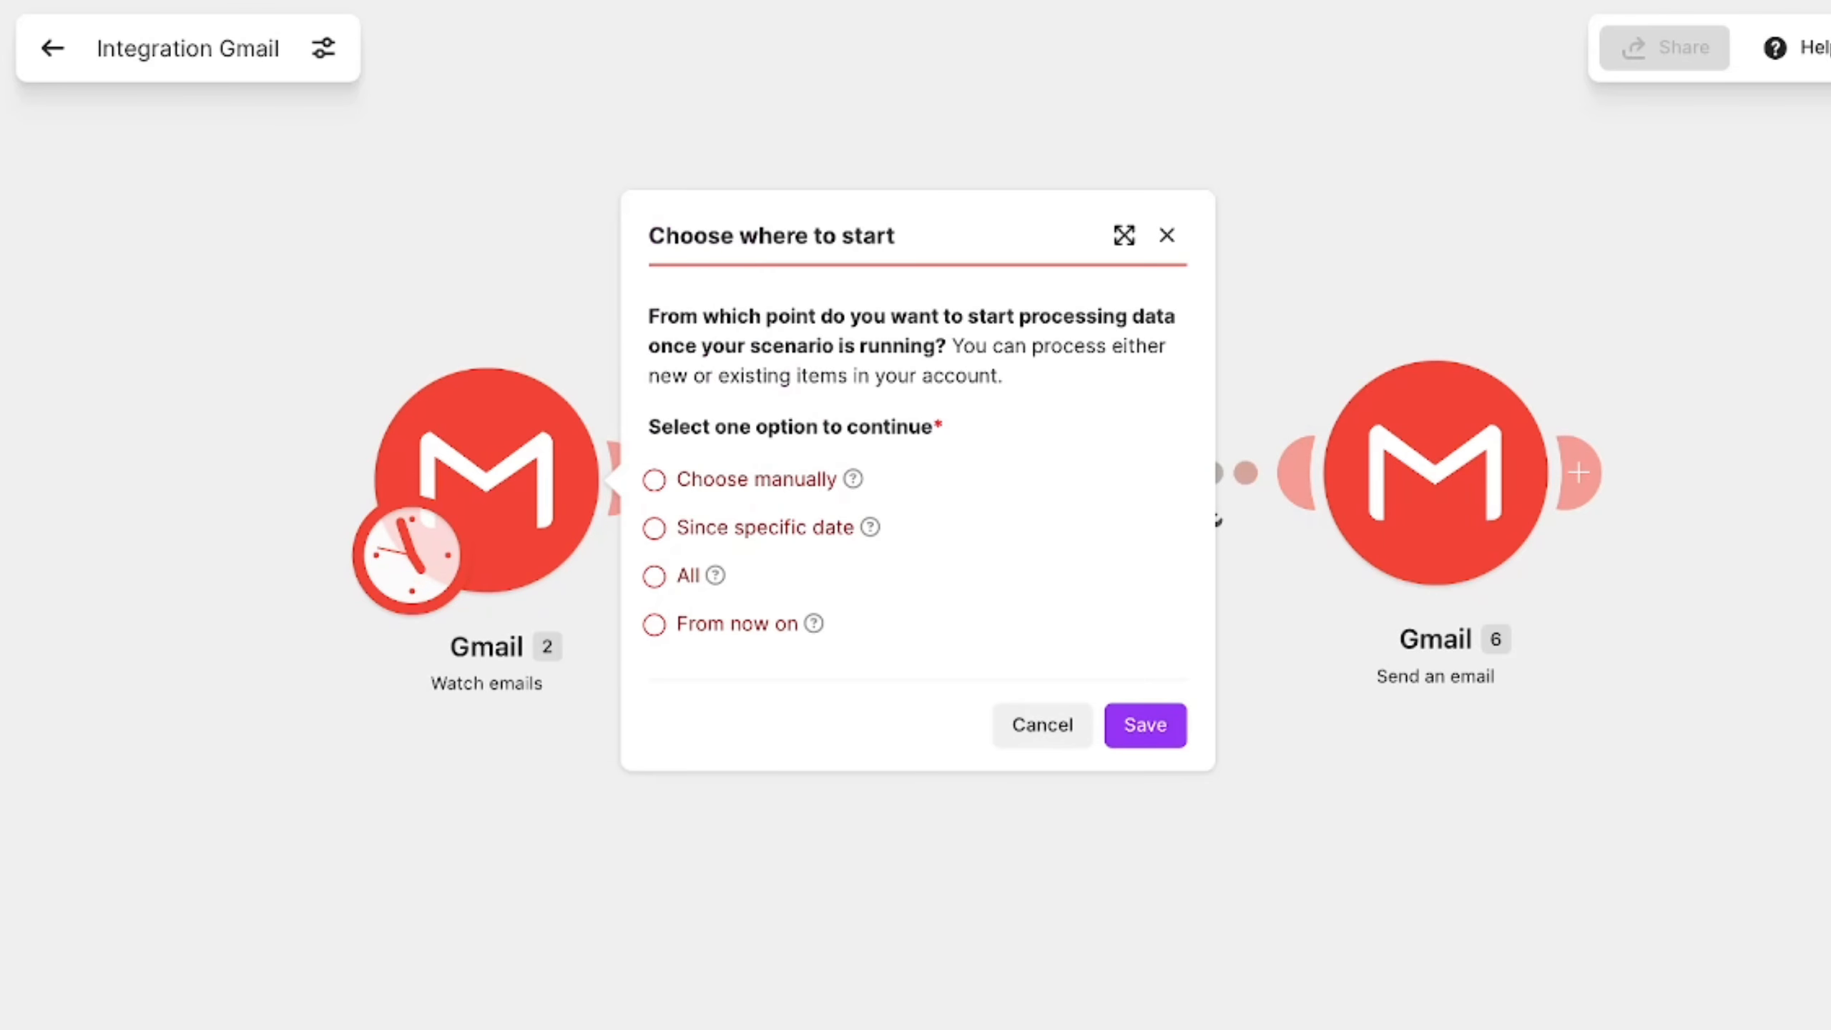
left_click(652, 626)
left_click(1118, 736)
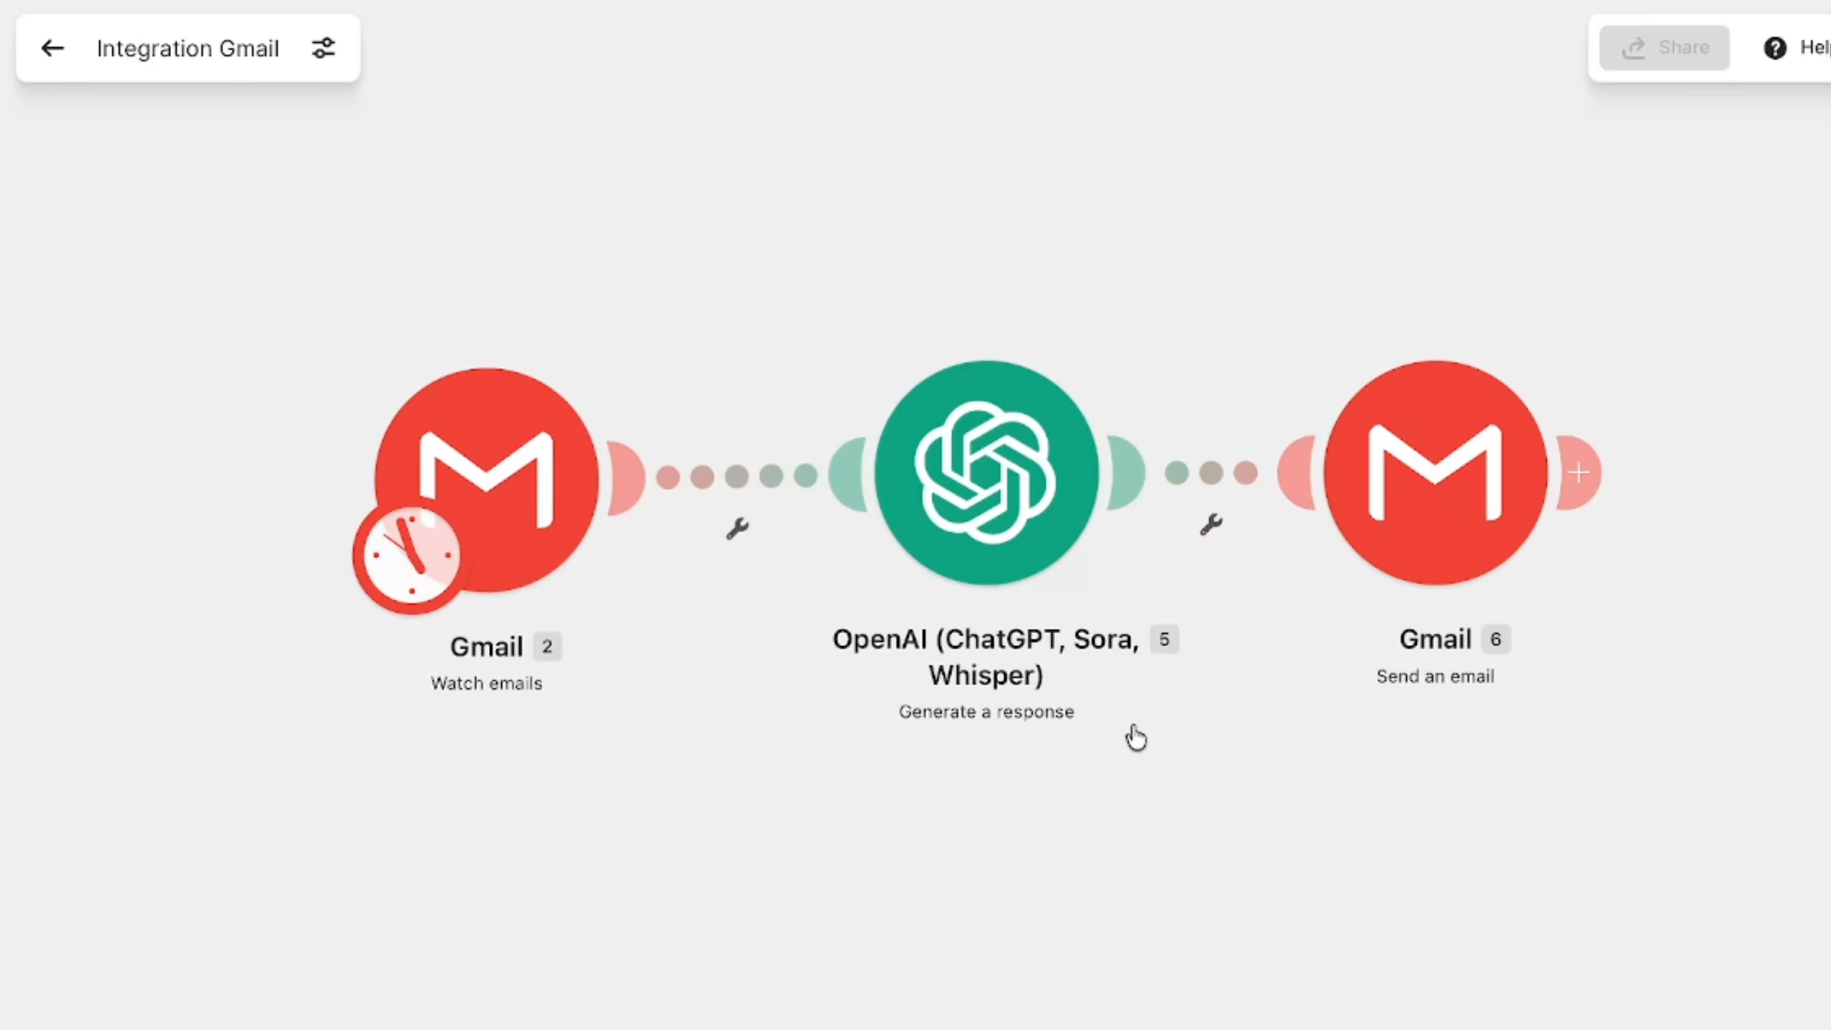
- Set the OpenAI module's connection to My OpenAI connection
left_click(1022, 488)
left_click(1303, 476)
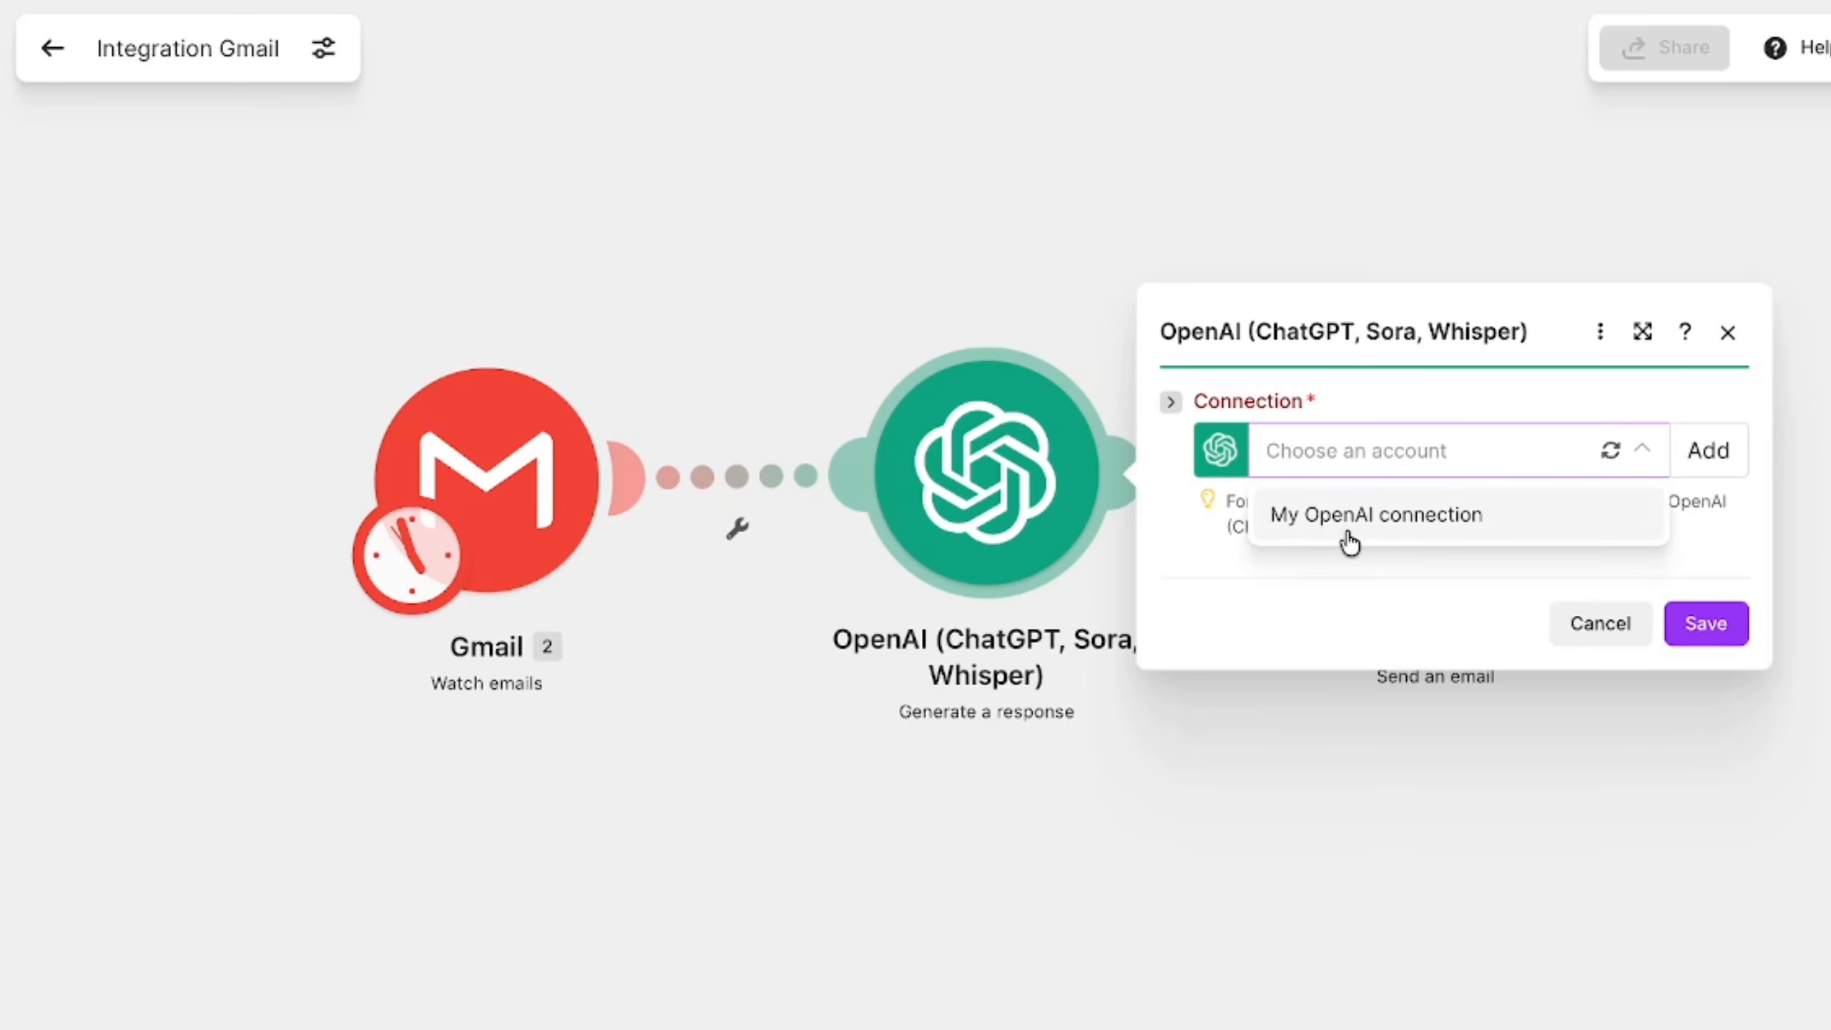
left_click(1348, 523)
scroll(1346, 534, "down", 3)
scroll(1345, 533, "down", 3)
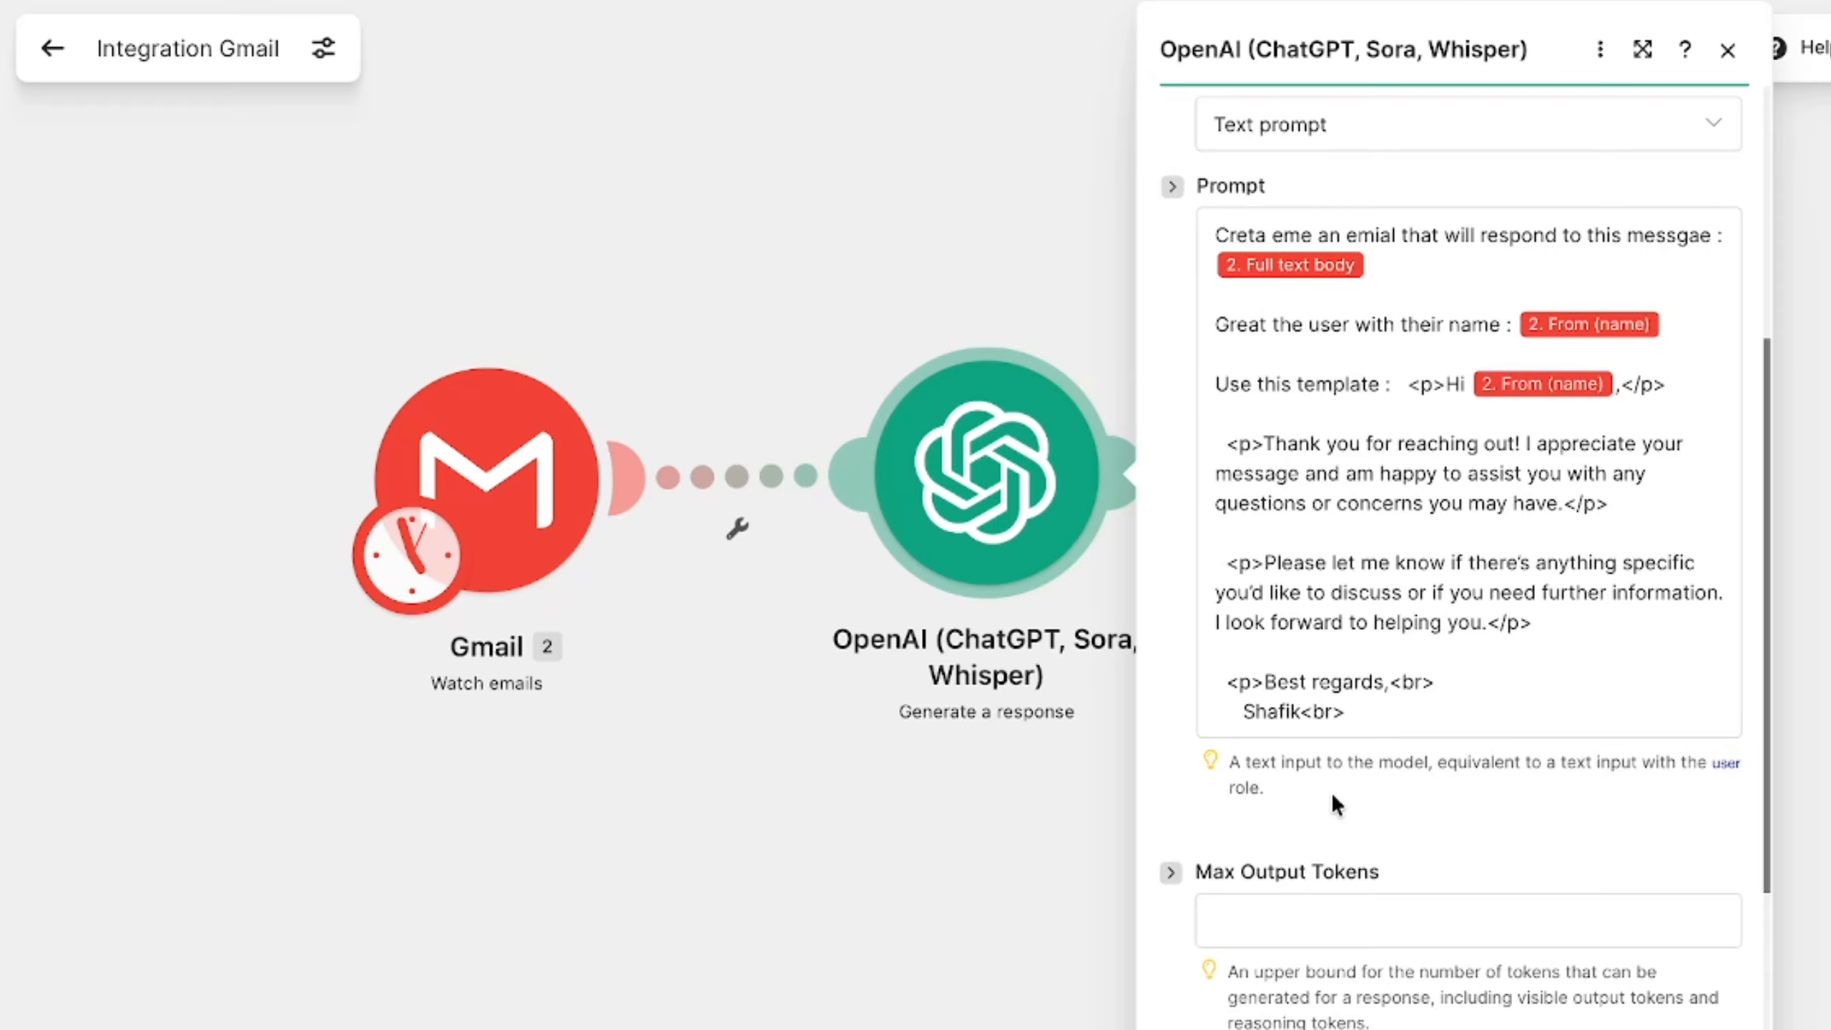
- Delete the reply template from the OpenAI prompt, ending it after the From (name) greeting line, and save the module
left_click_drag(1351, 707, 1201, 389)
key("BackSpace")
key("BackSpace")
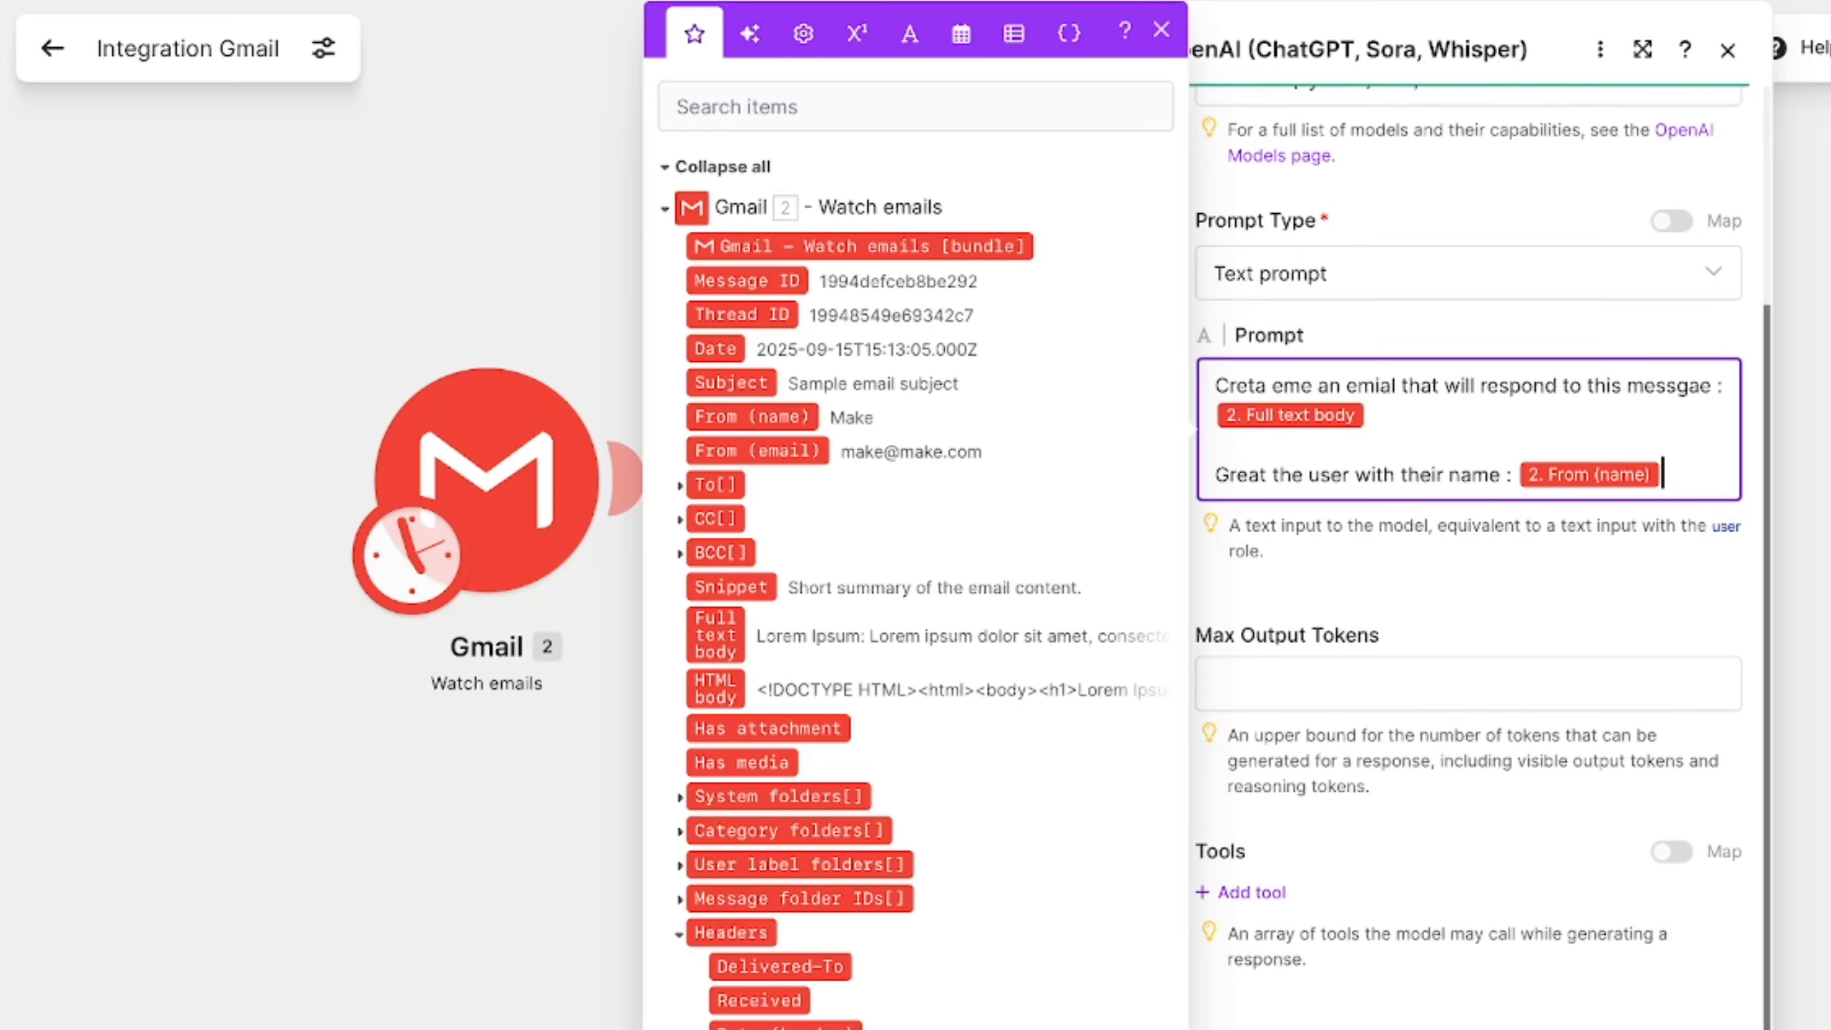
left_click(1810, 1020)
- Set the Send an email module's connection to Moje Gmail spojení and its body type to Collection of contents (text, images, etc.)
left_click(1489, 620)
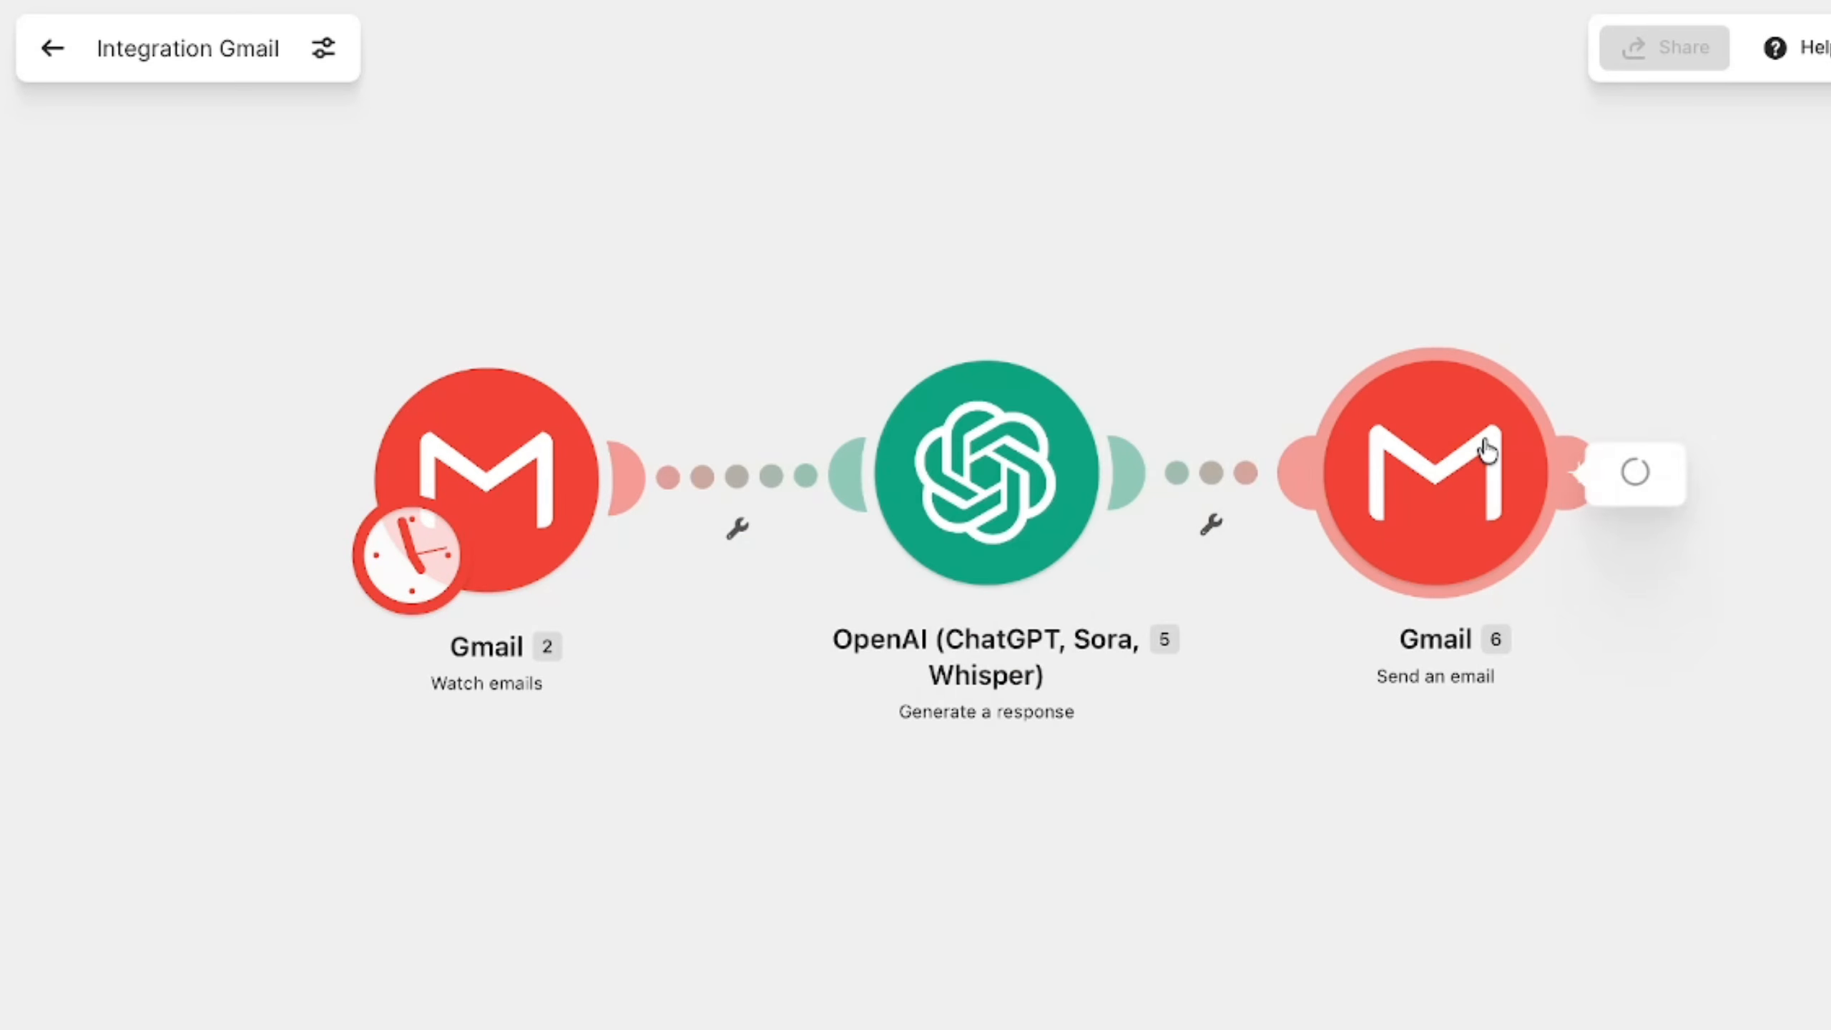
left_click(1055, 457)
left_click(1009, 518)
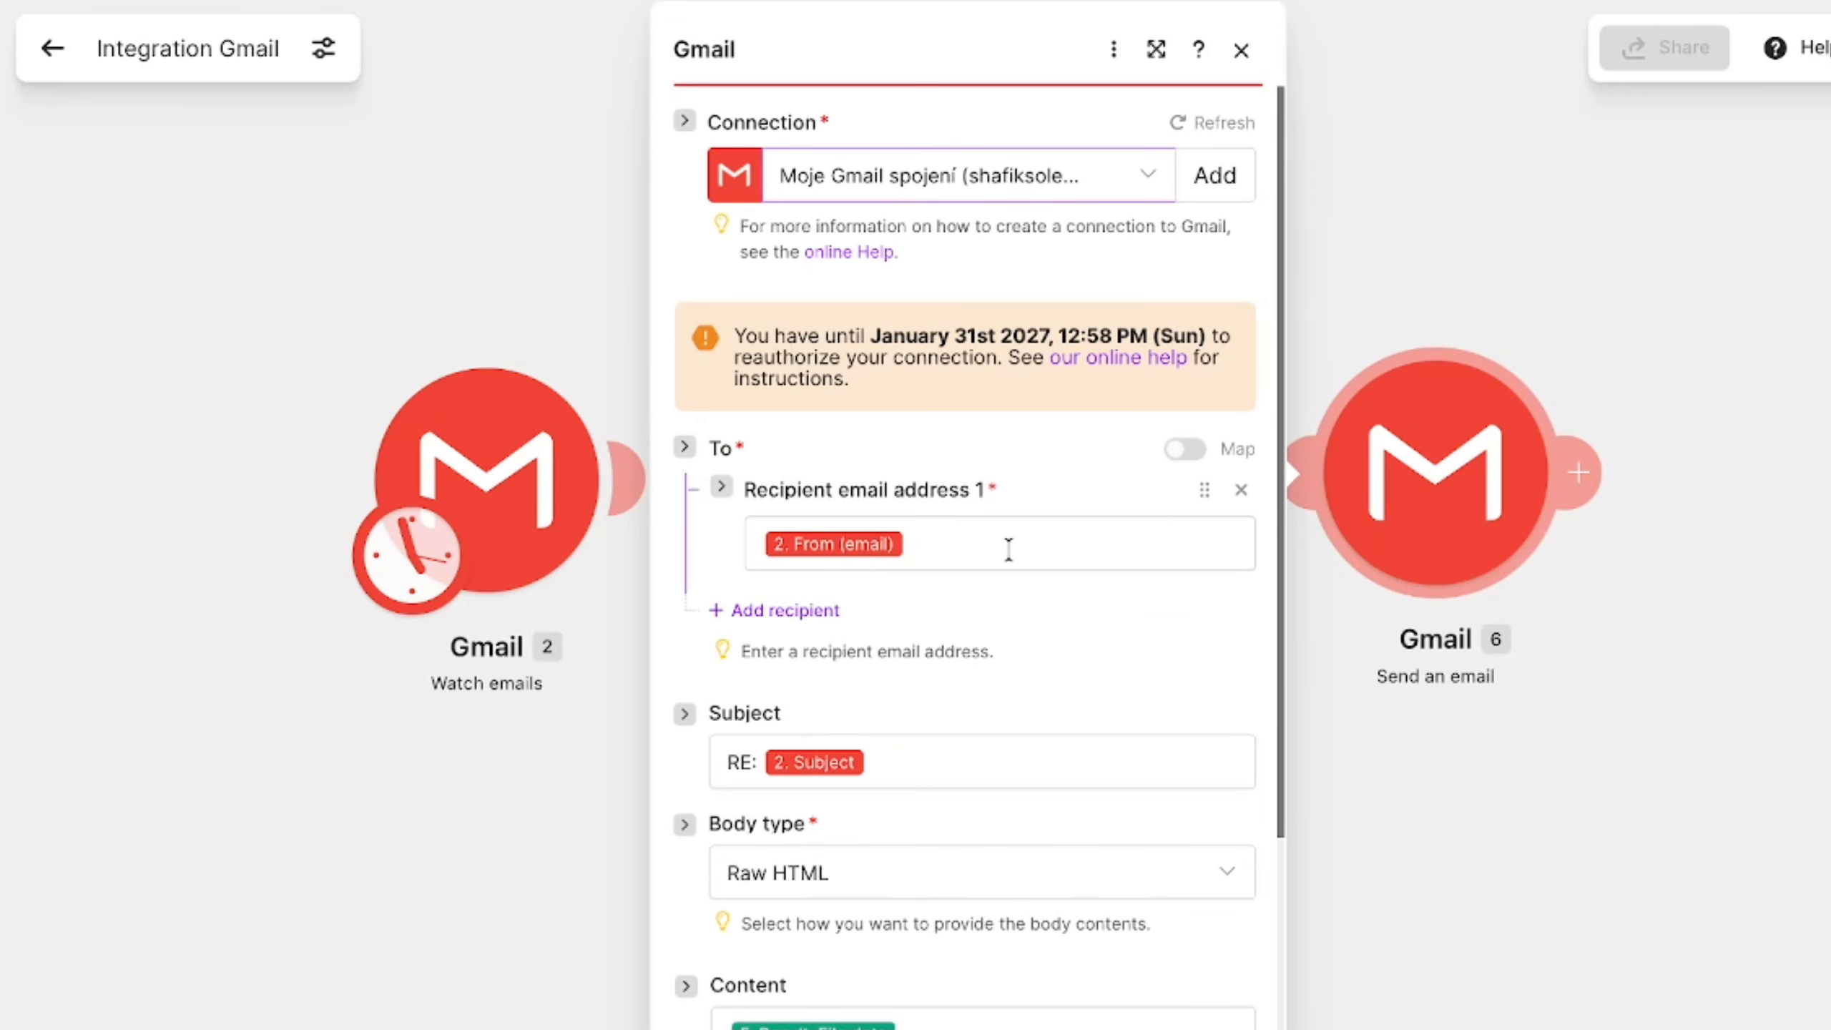
scroll(956, 647, "down", 2)
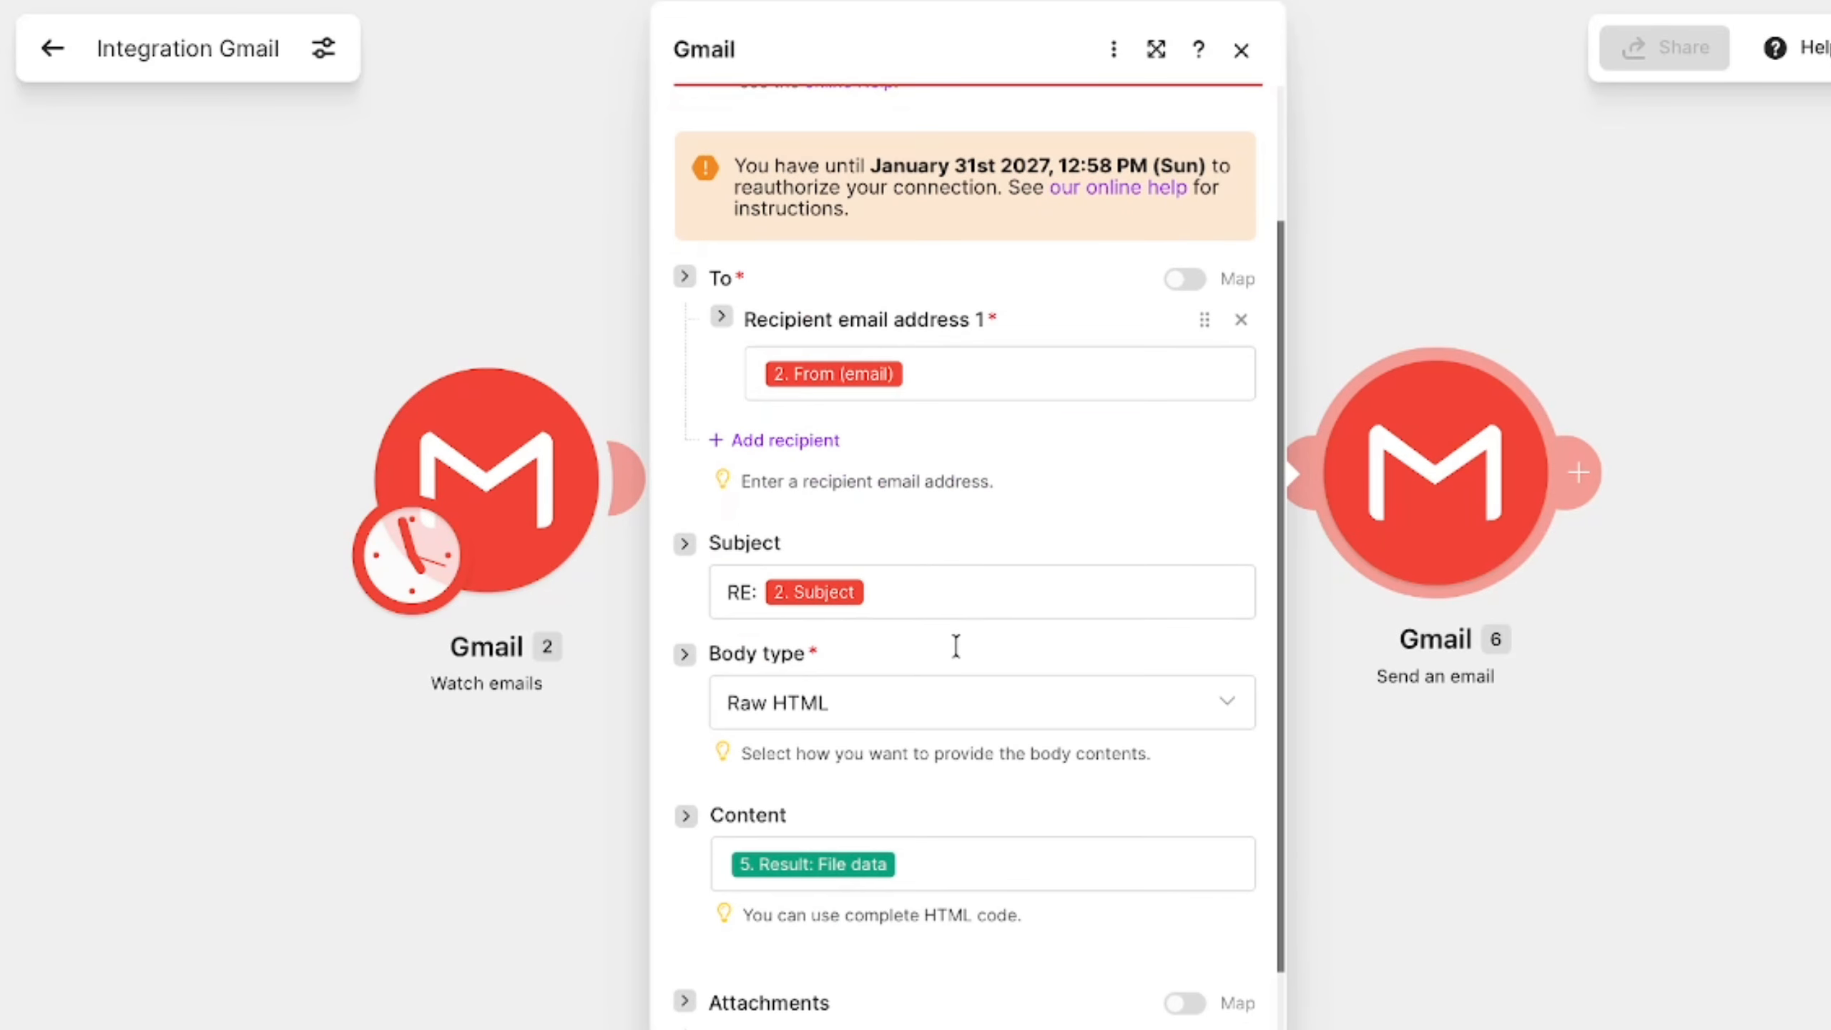
scroll(869, 593, "down", 1)
left_click(850, 644)
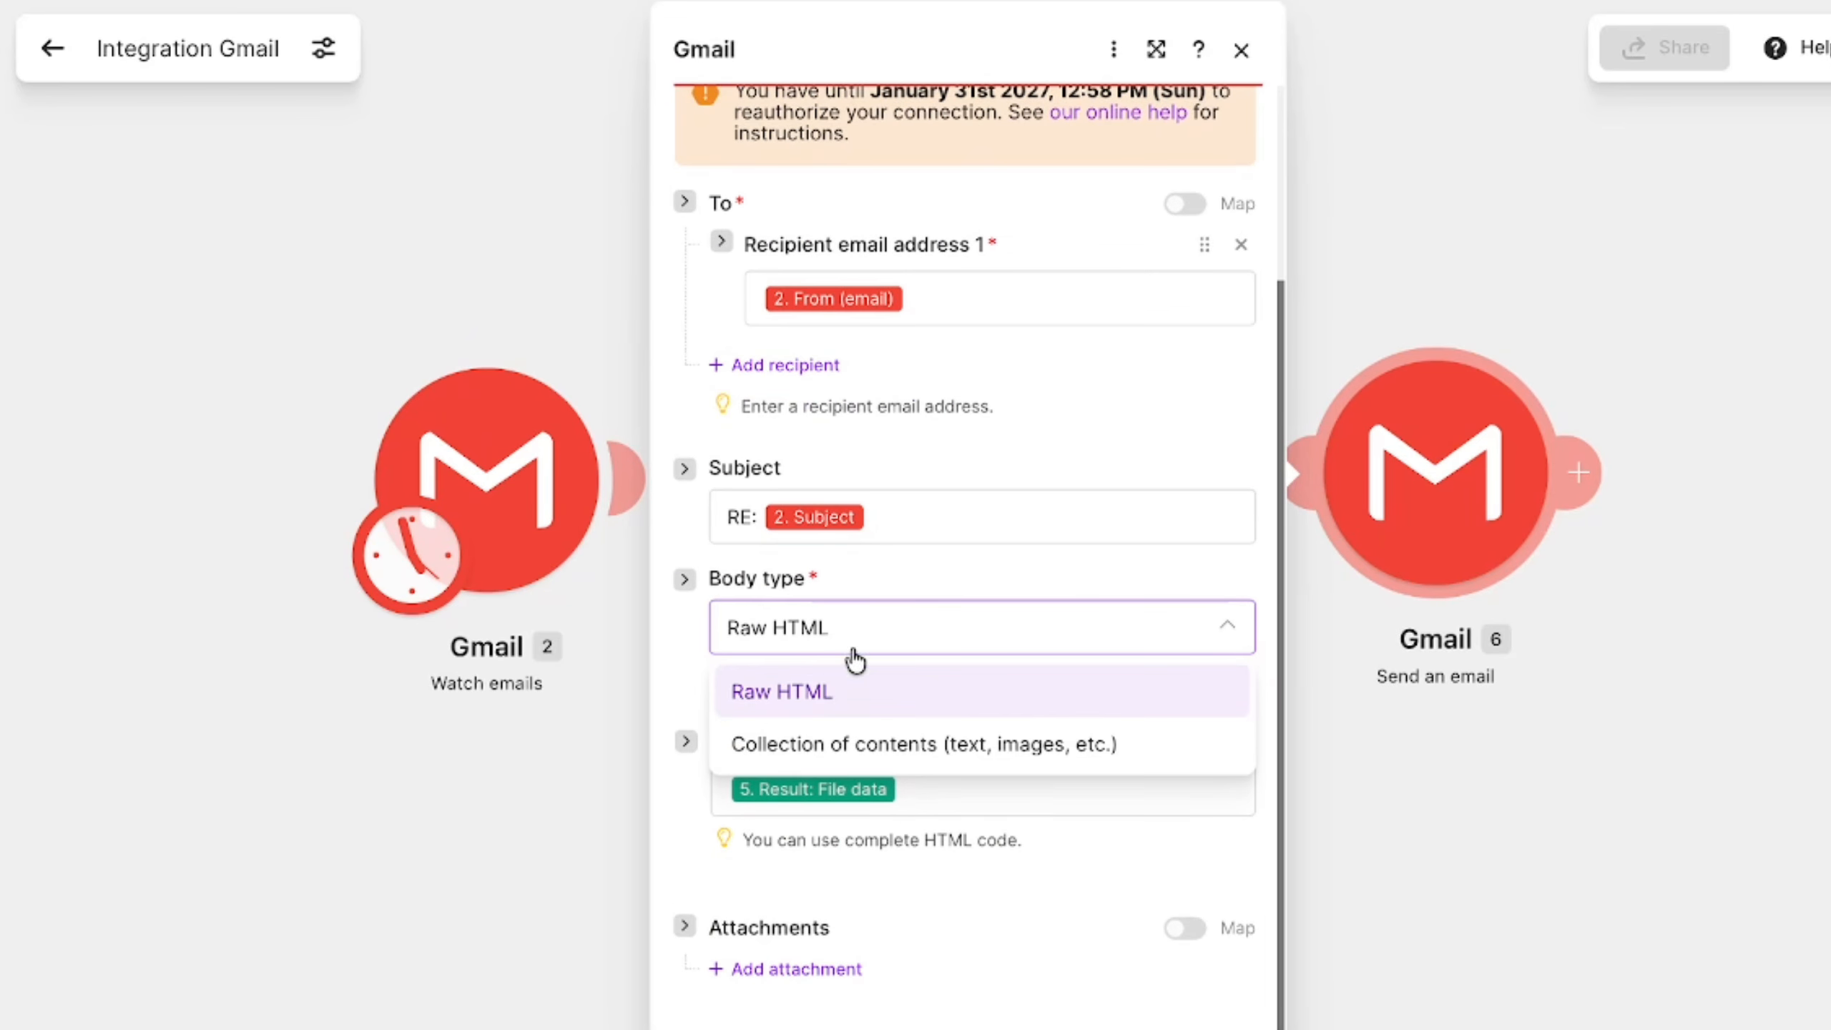
left_click(849, 742)
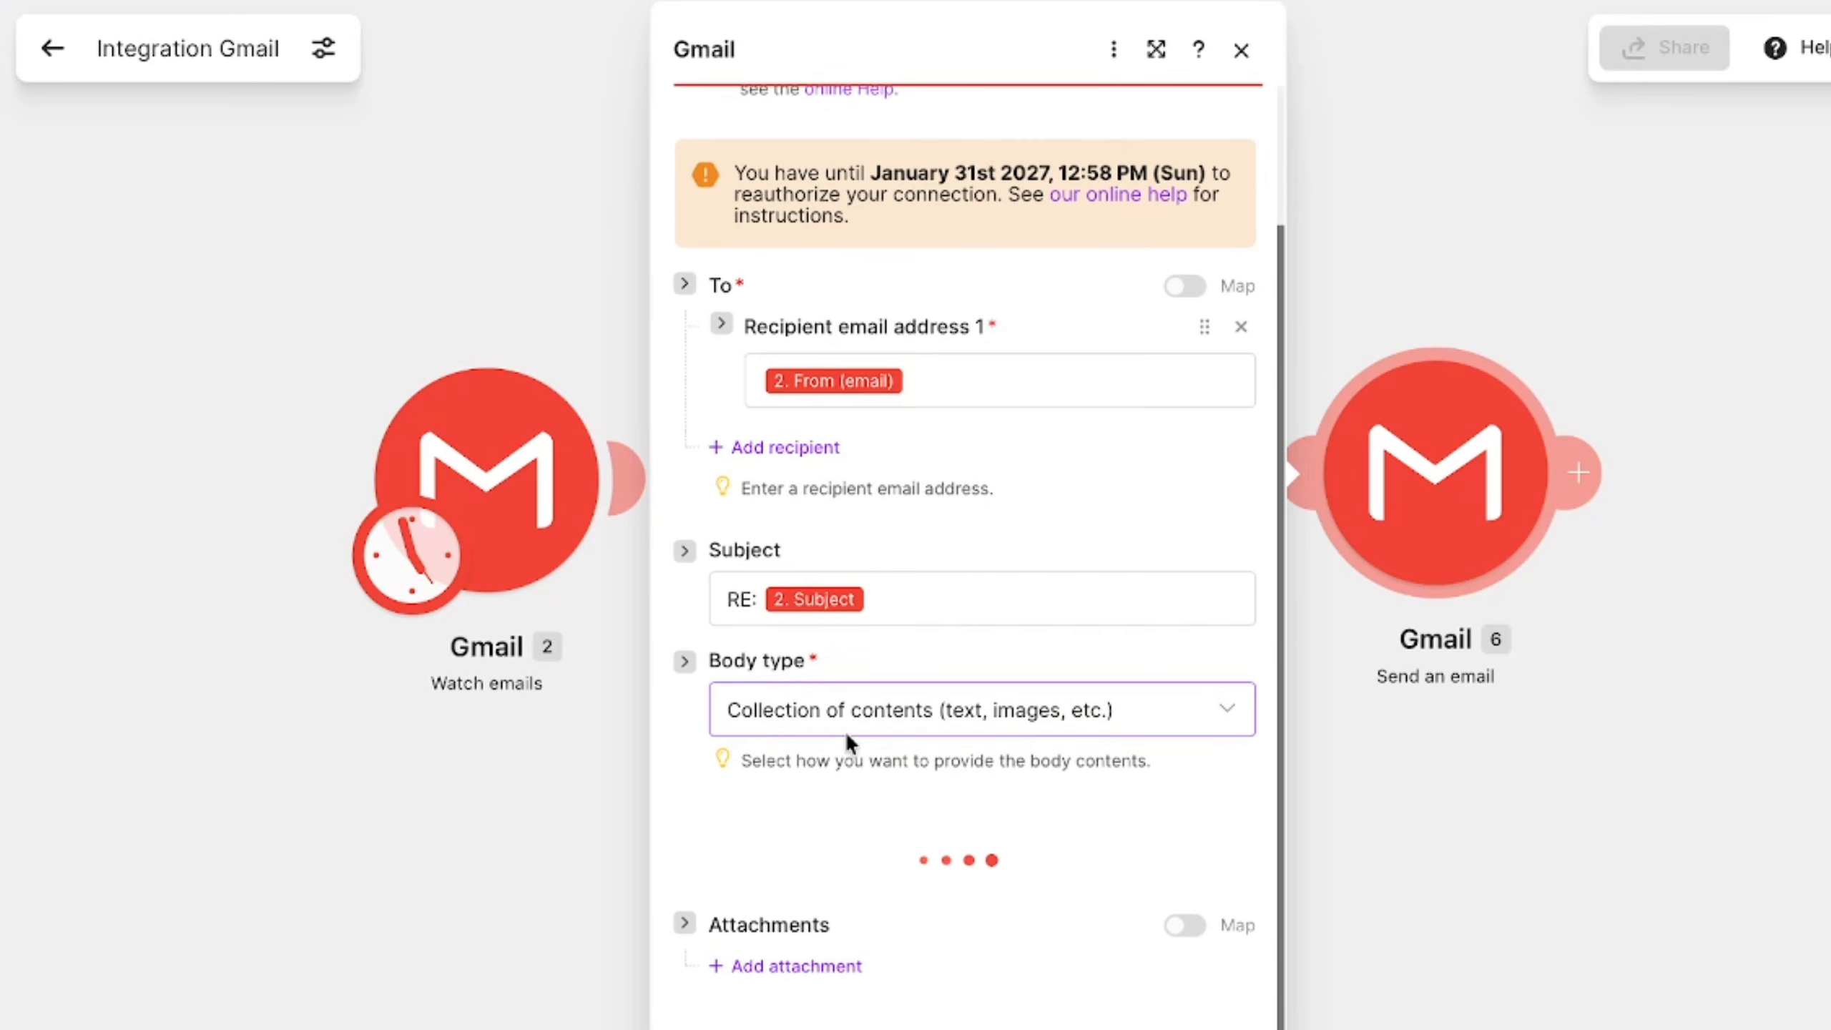
- Add a body content item to the Send an email module with the OpenAI Result as its text
scroll(843, 841, "down", 3)
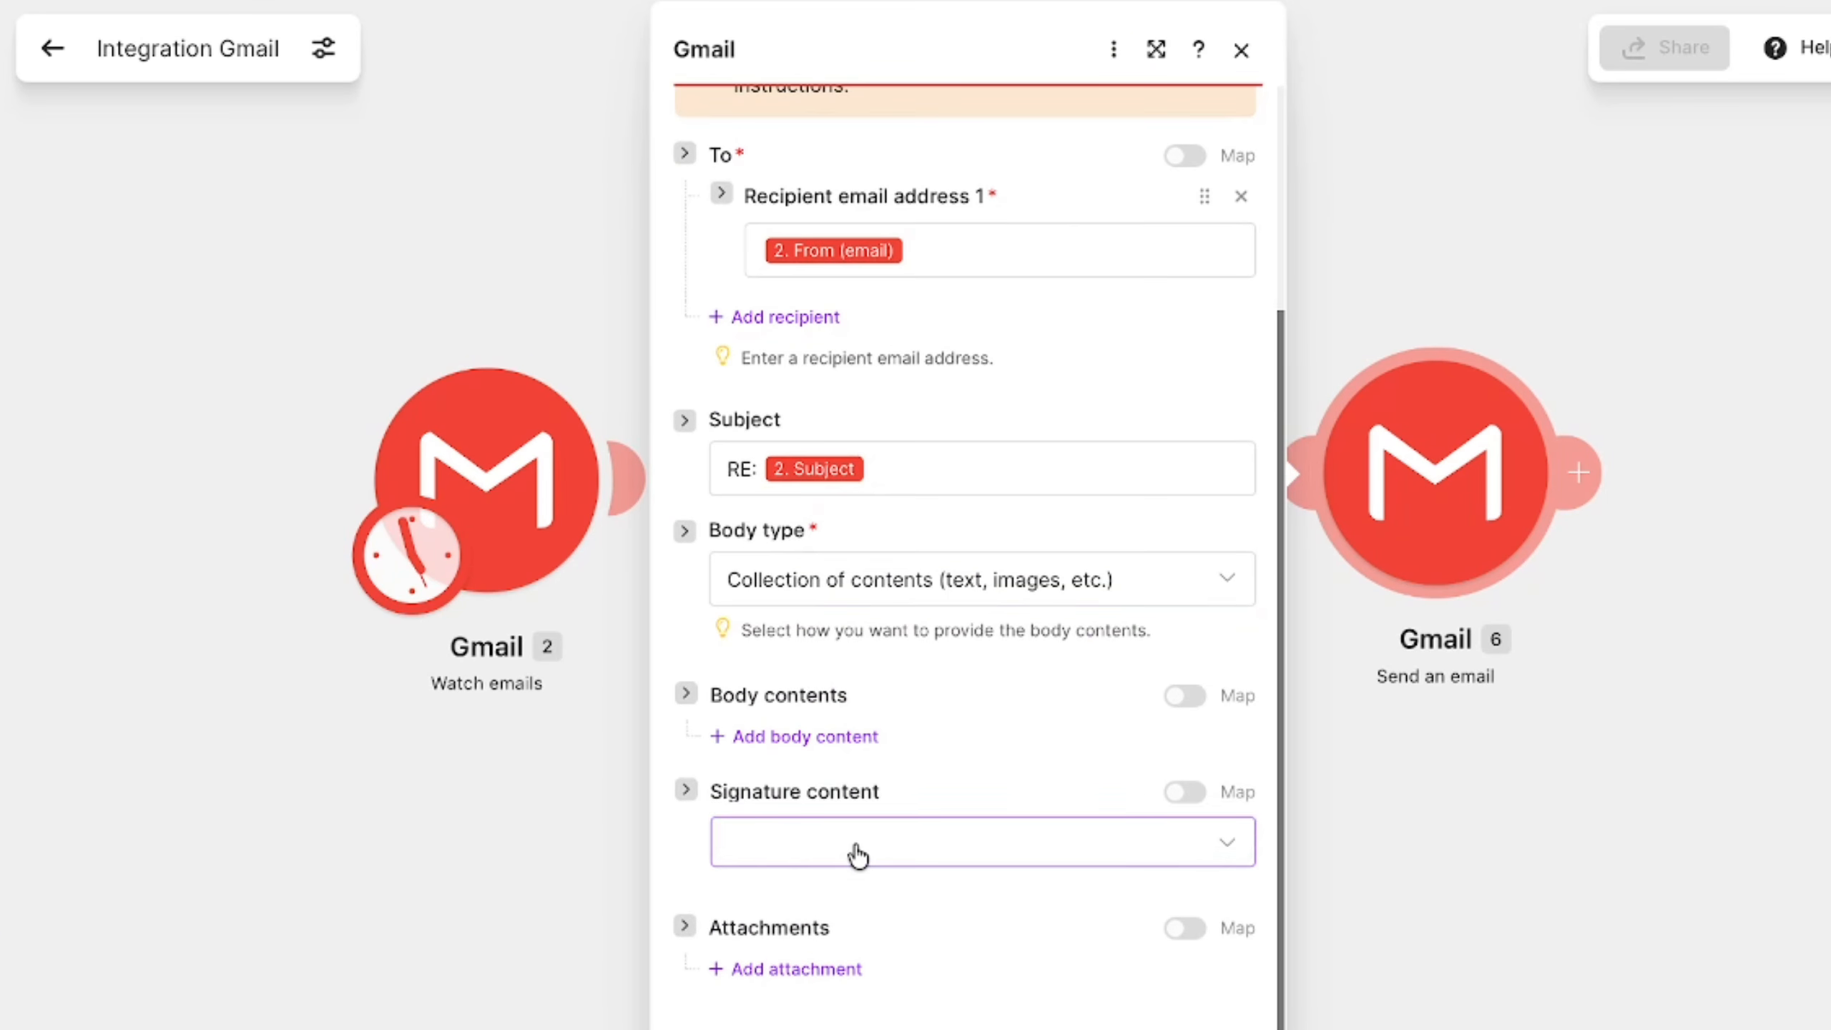
left_click(850, 845)
left_click(805, 736)
scroll(838, 737, "down", 3)
left_click(838, 611)
left_click_drag(1348, 307, 933, 600)
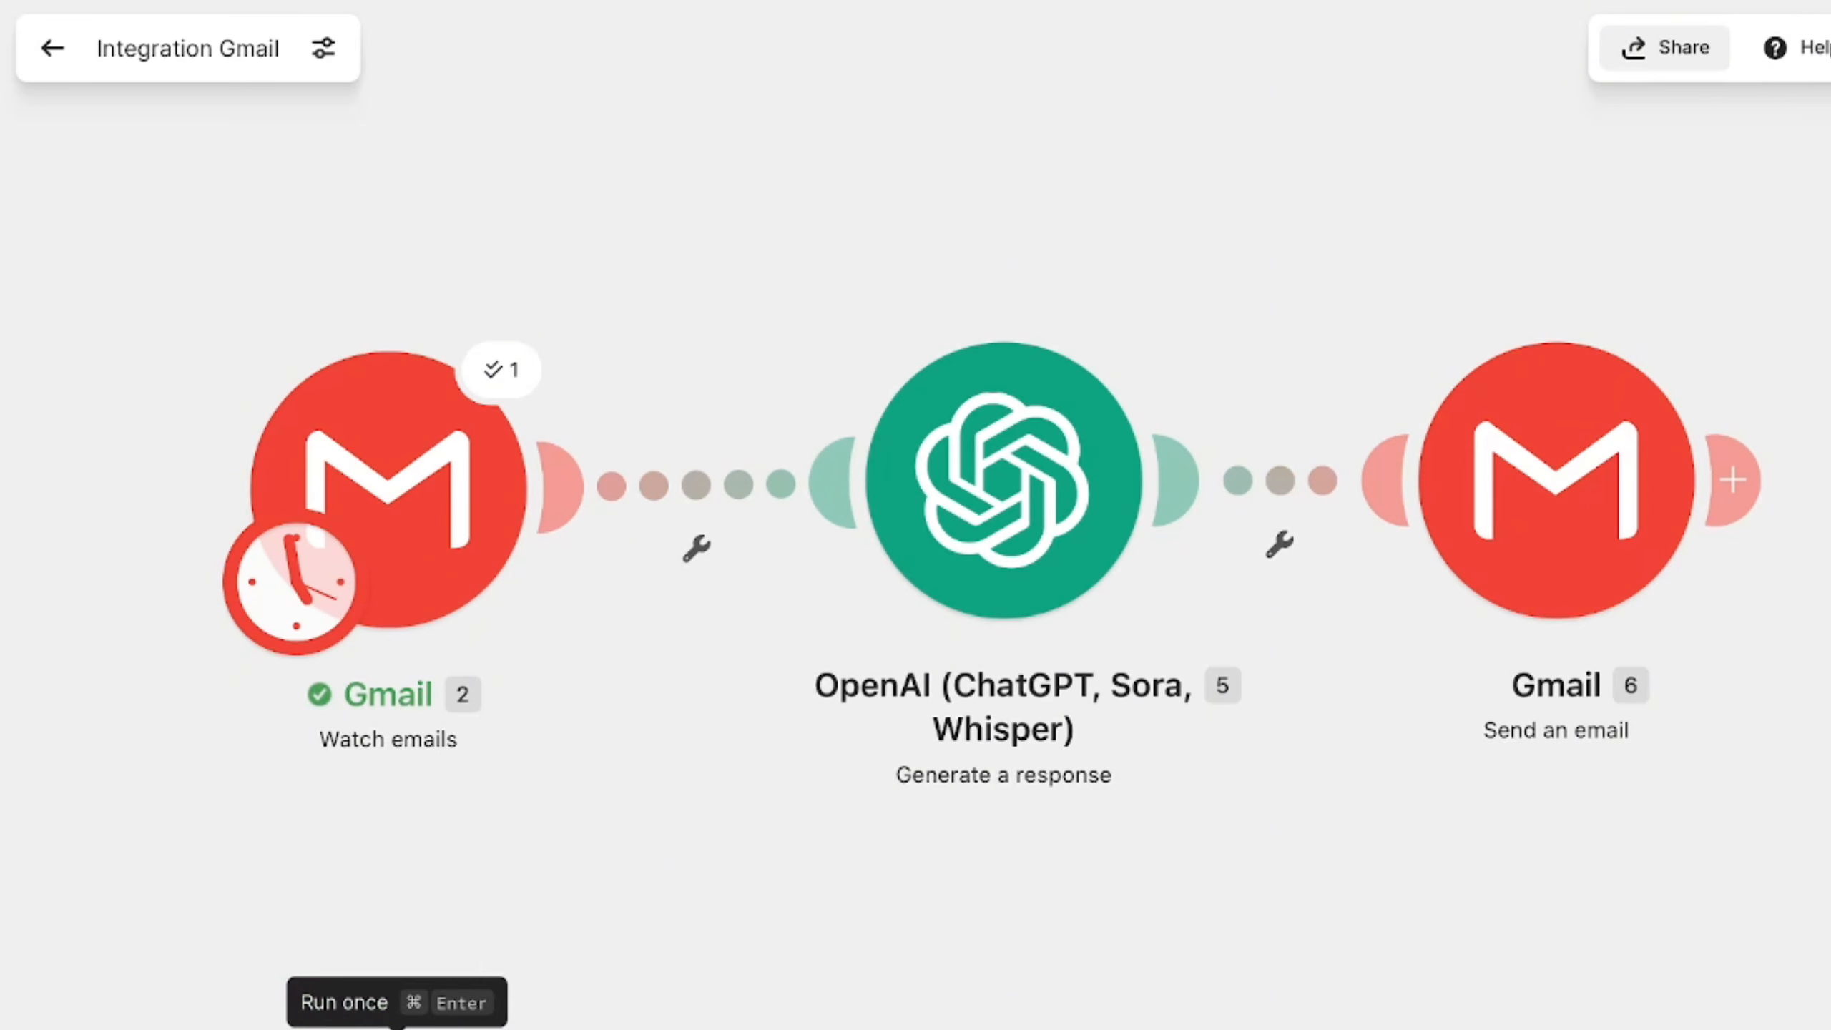
- Switch to Gmail, return to the inbox, and open the RE: Hello reply
left_click(384, 1024)
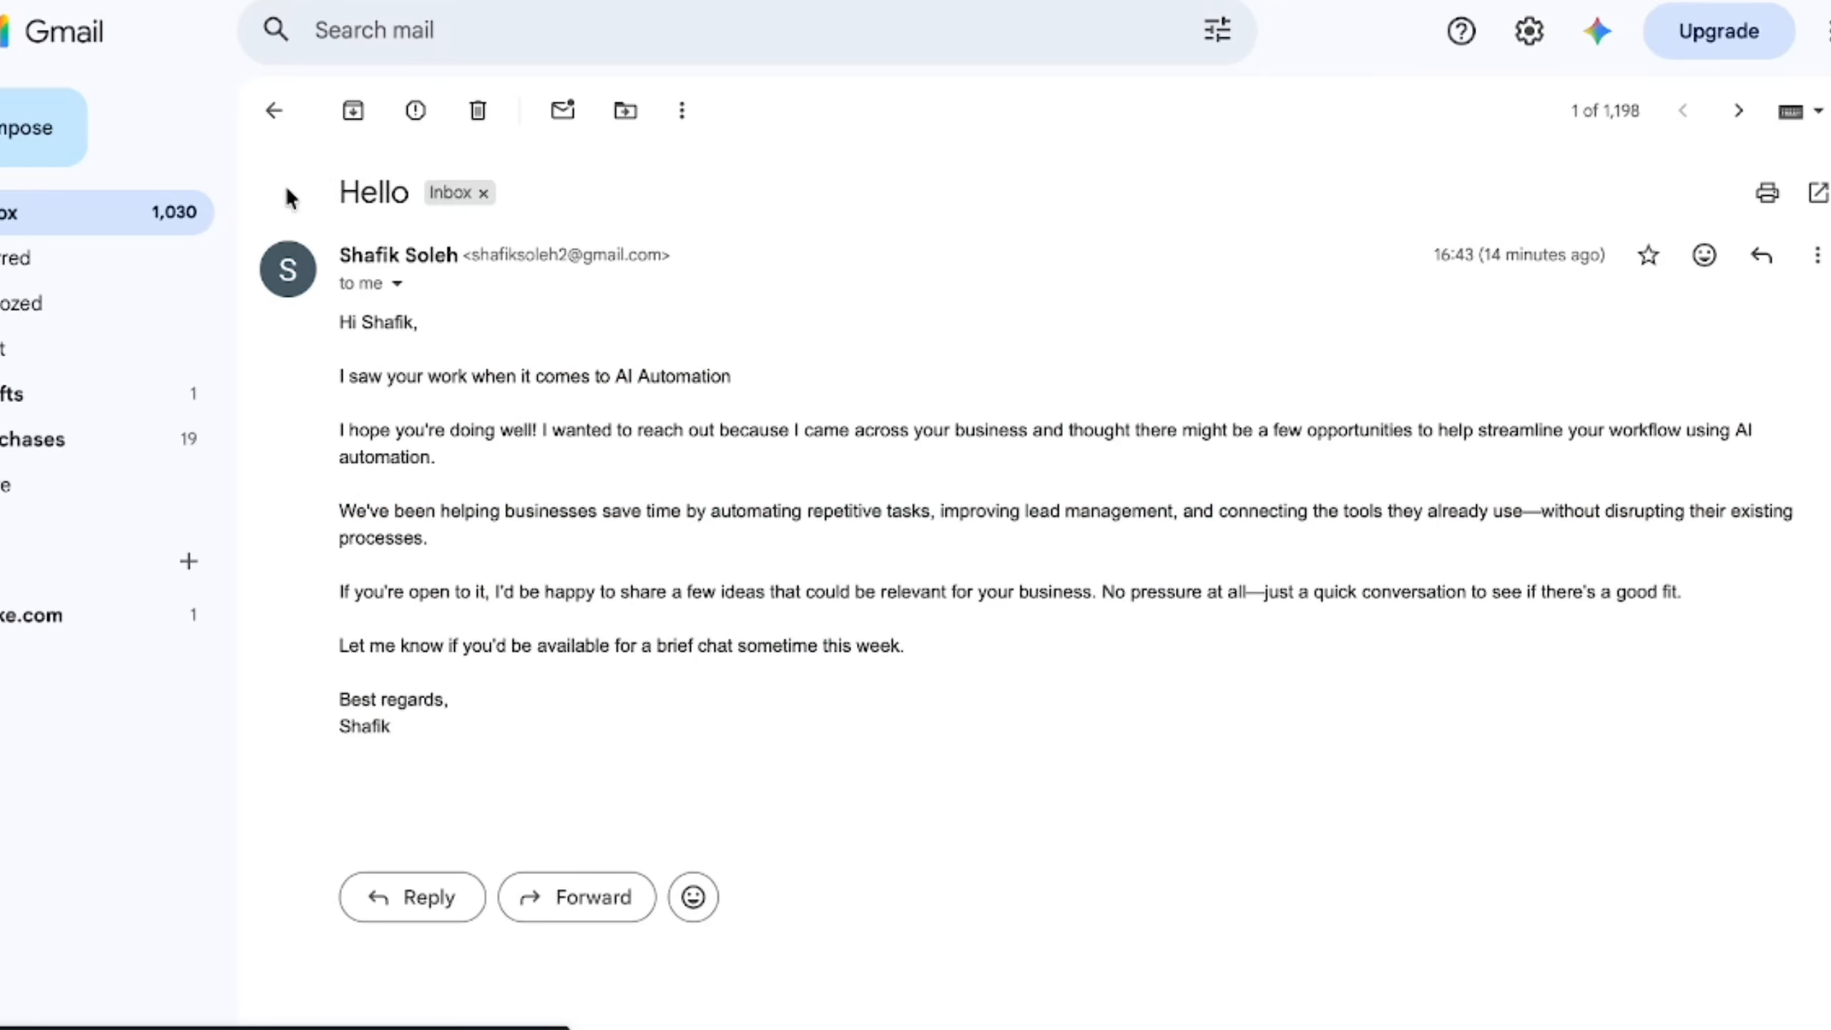
left_click(32, 220)
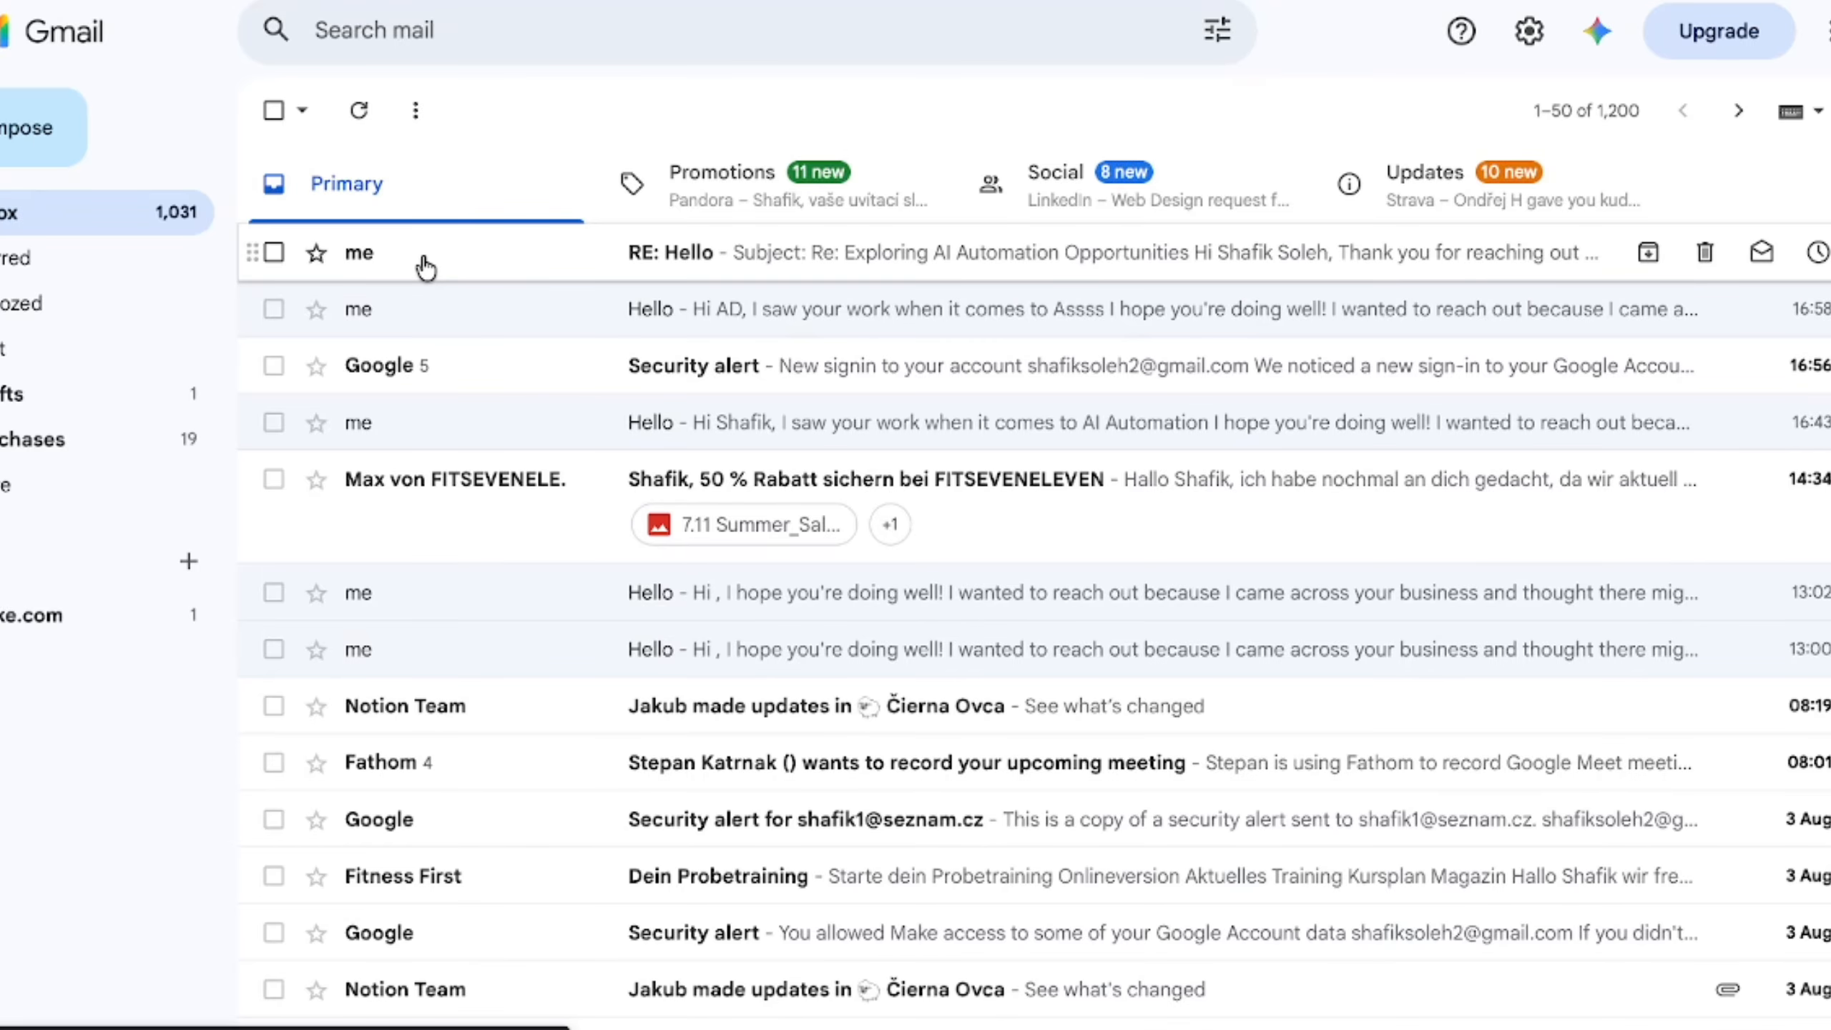
left_click(700, 268)
- Examine the generated reply's subject line, greeting, opening paragraphs, proposed time slots, and signature placeholders
left_click_drag(362, 178, 573, 192)
left_click(707, 206)
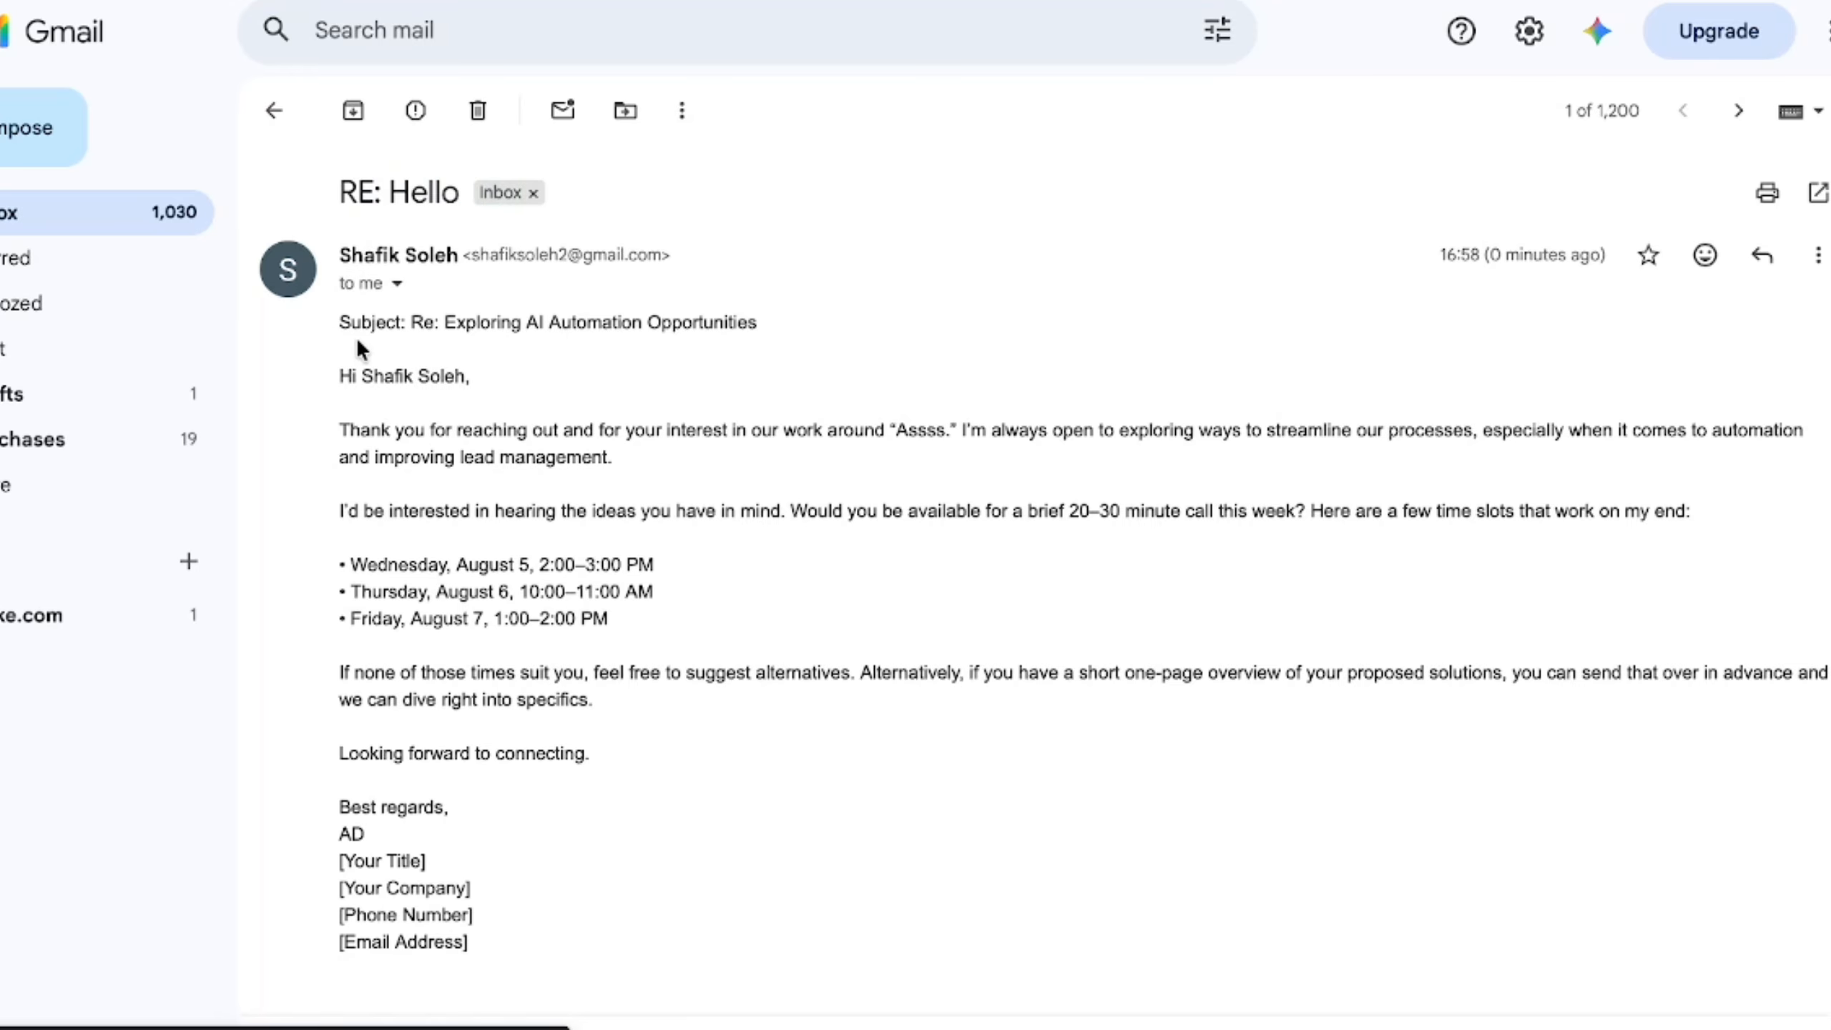
left_click_drag(339, 378, 503, 379)
left_click_drag(354, 428, 1324, 509)
left_click_drag(1323, 510, 1324, 560)
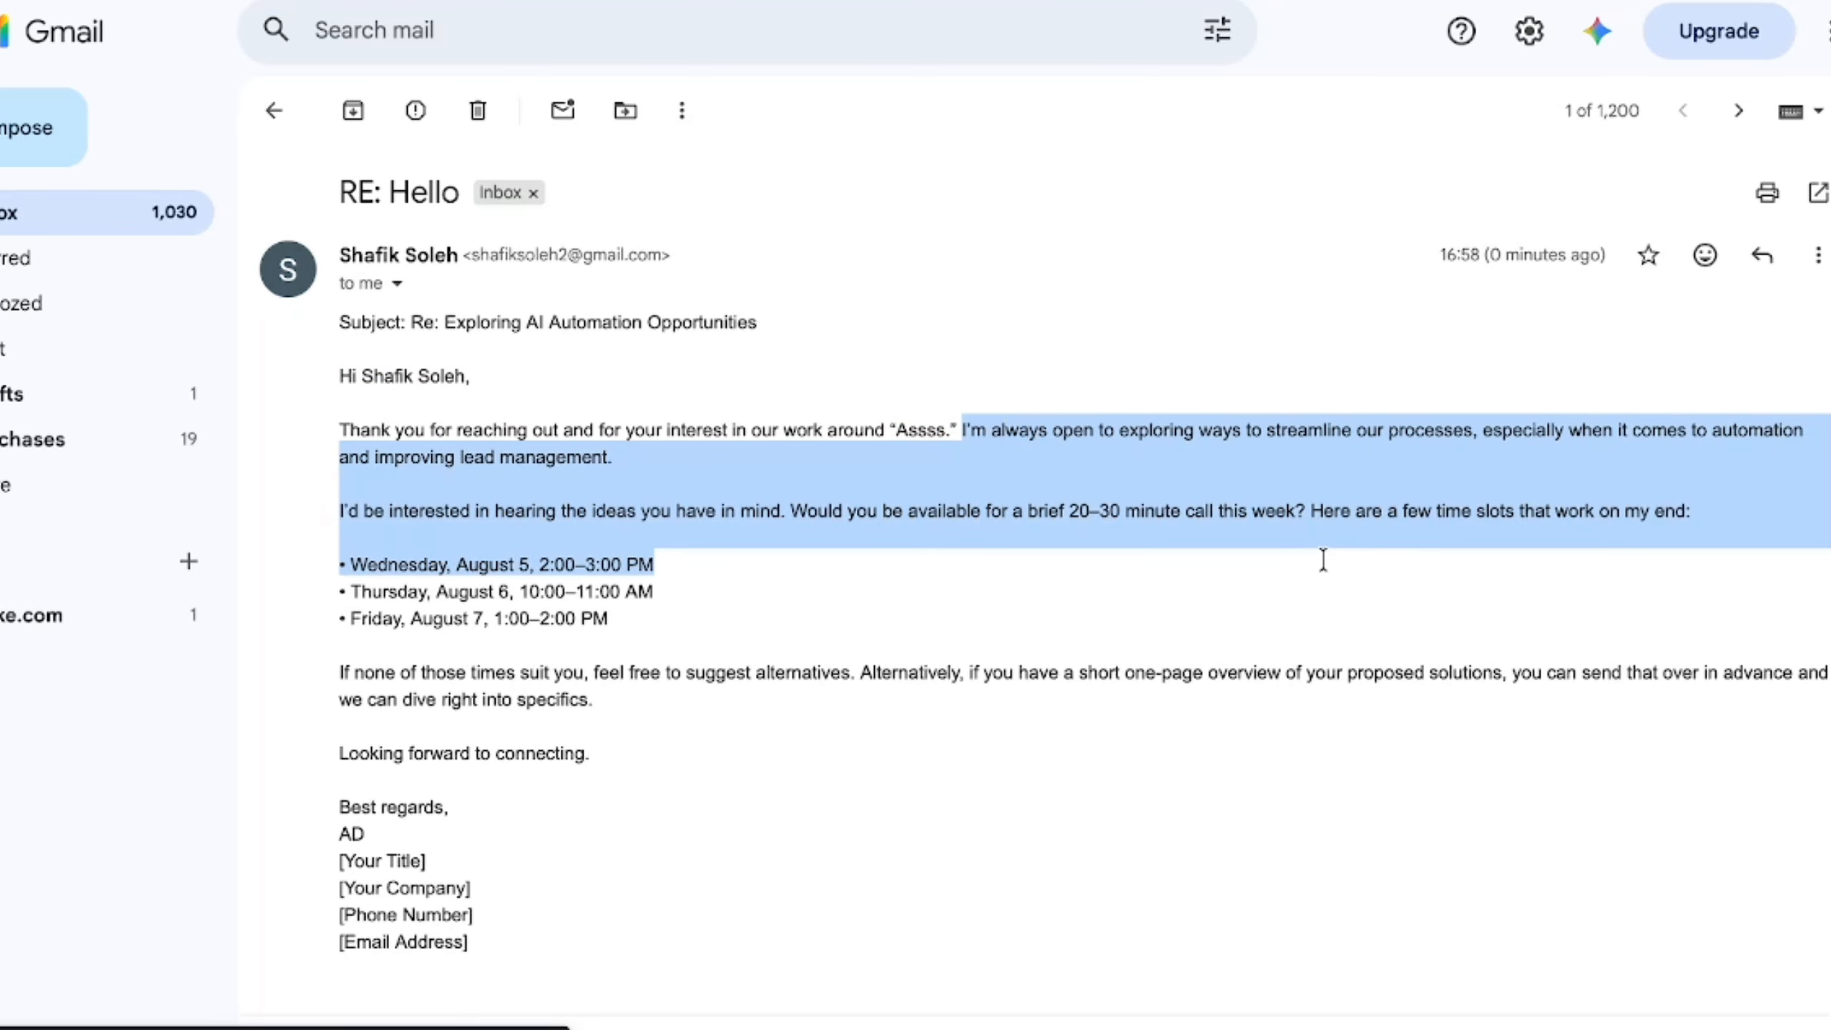
left_click(1047, 465)
left_click_drag(961, 430, 887, 430)
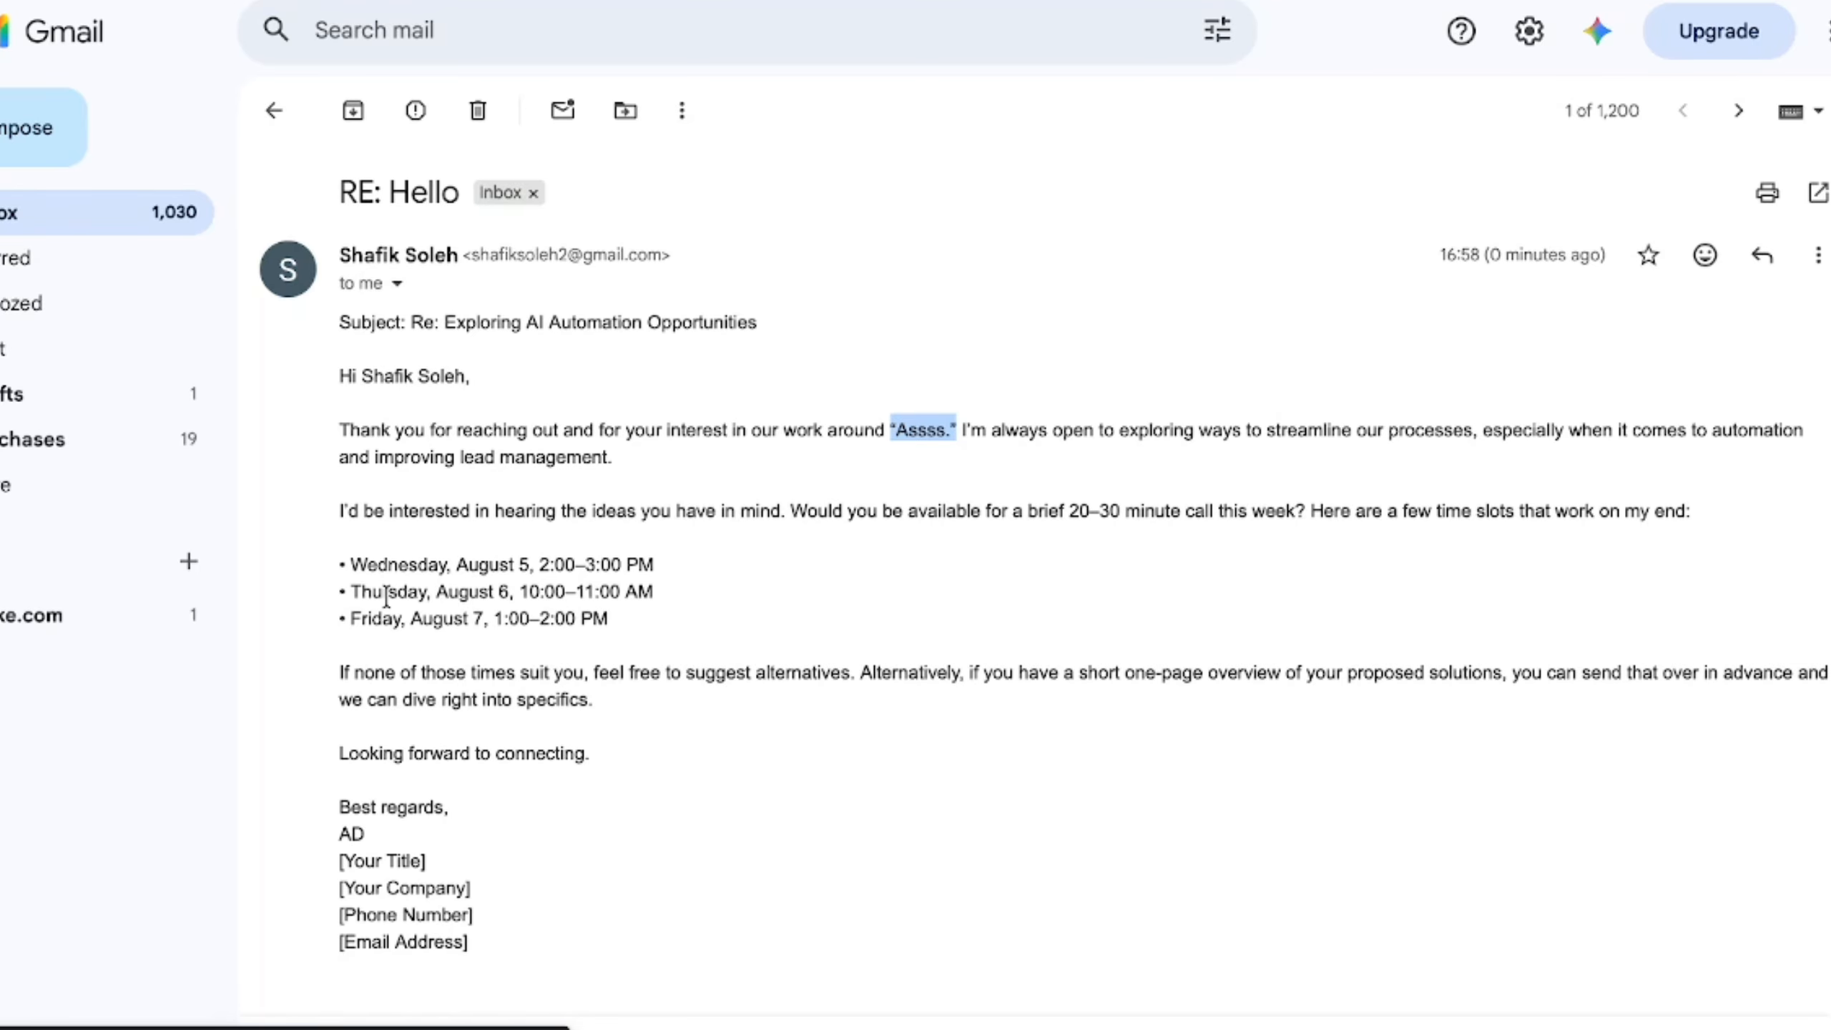
left_click_drag(342, 565, 608, 619)
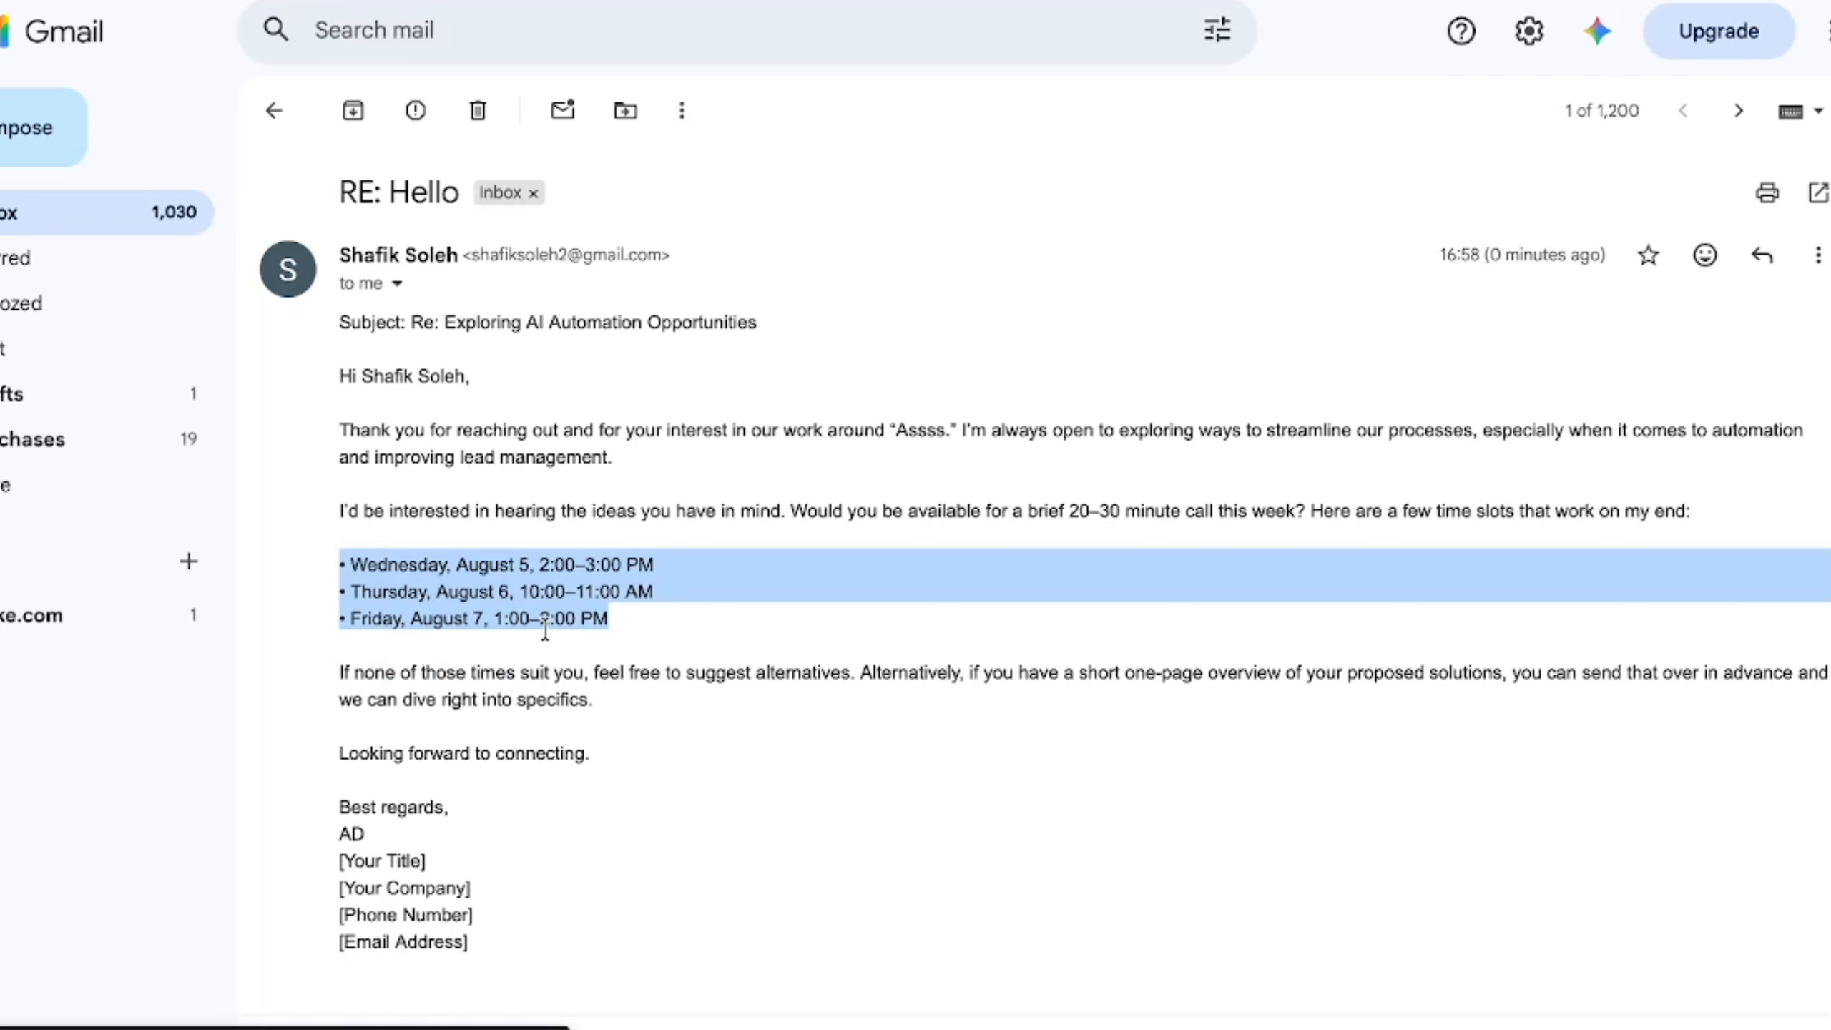
scroll(349, 696, "down", 2)
left_click(374, 713)
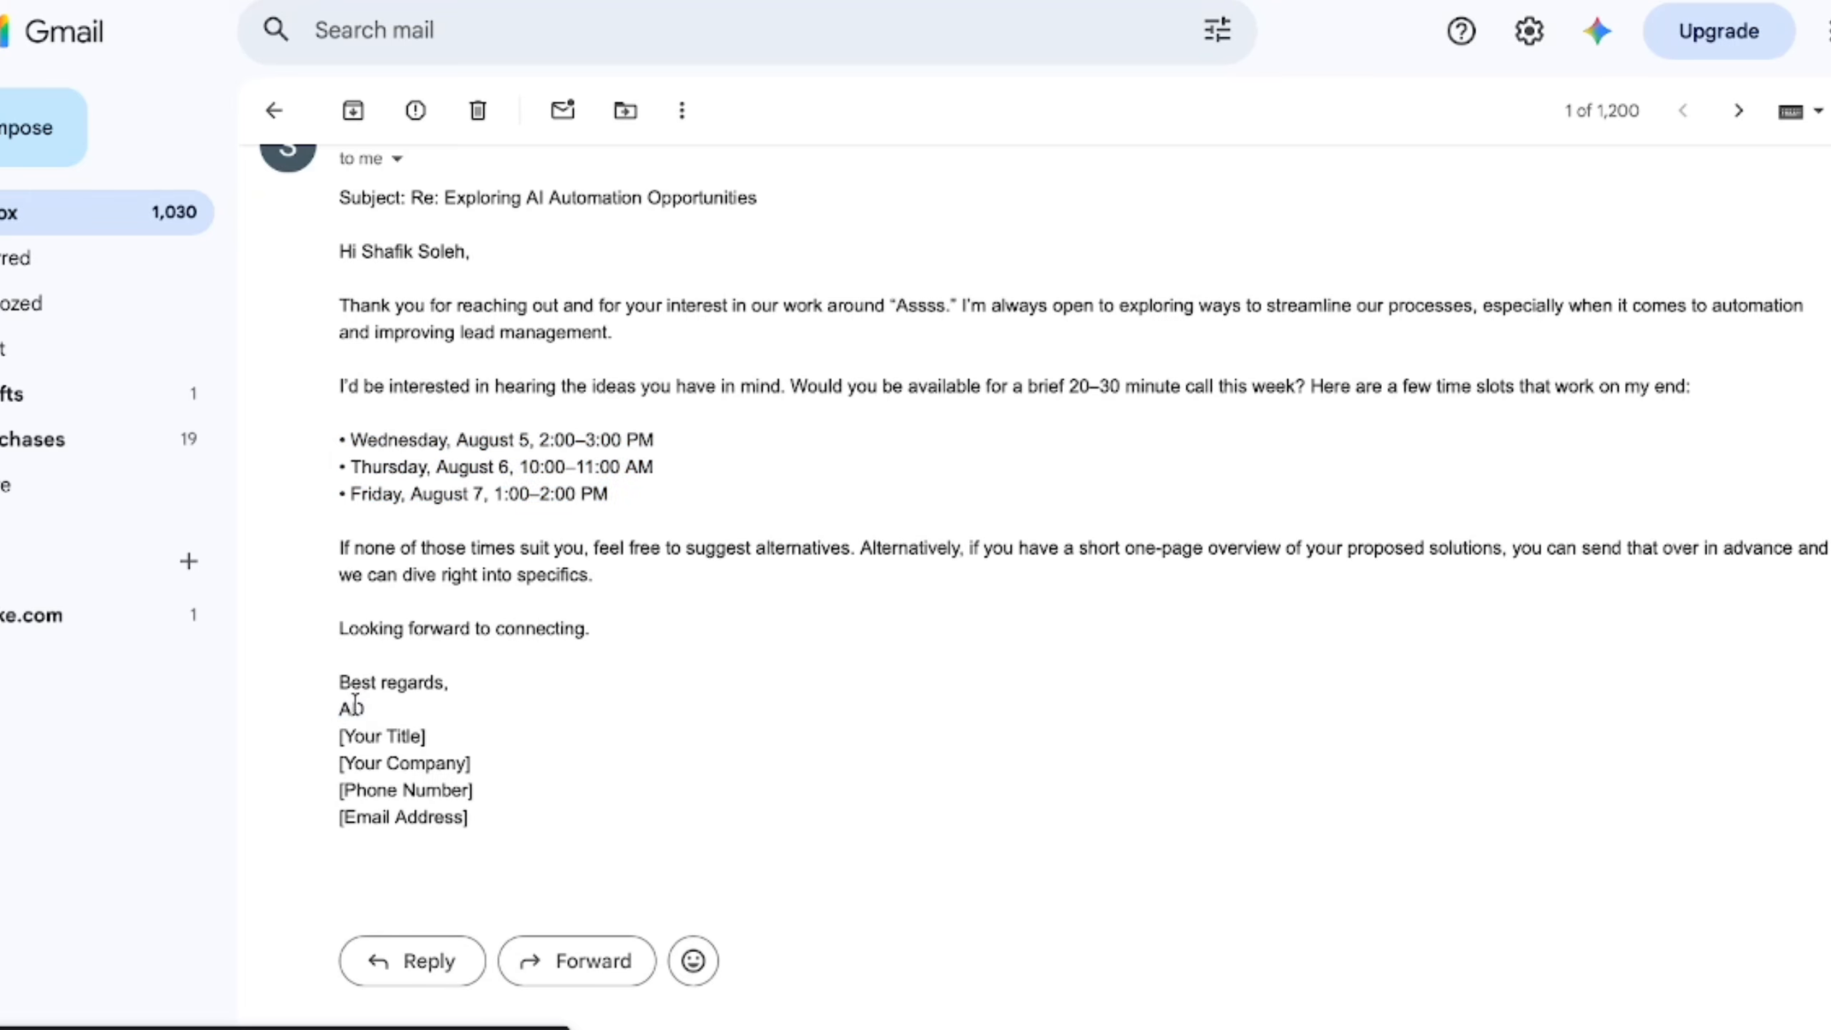
mouse_move(372, 709)
left_mouse_down()
mouse_move(294, 709)
mouse_move(360, 763)
mouse_move(442, 789)
mouse_move(472, 837)
left_mouse_up()
left_click(502, 791)
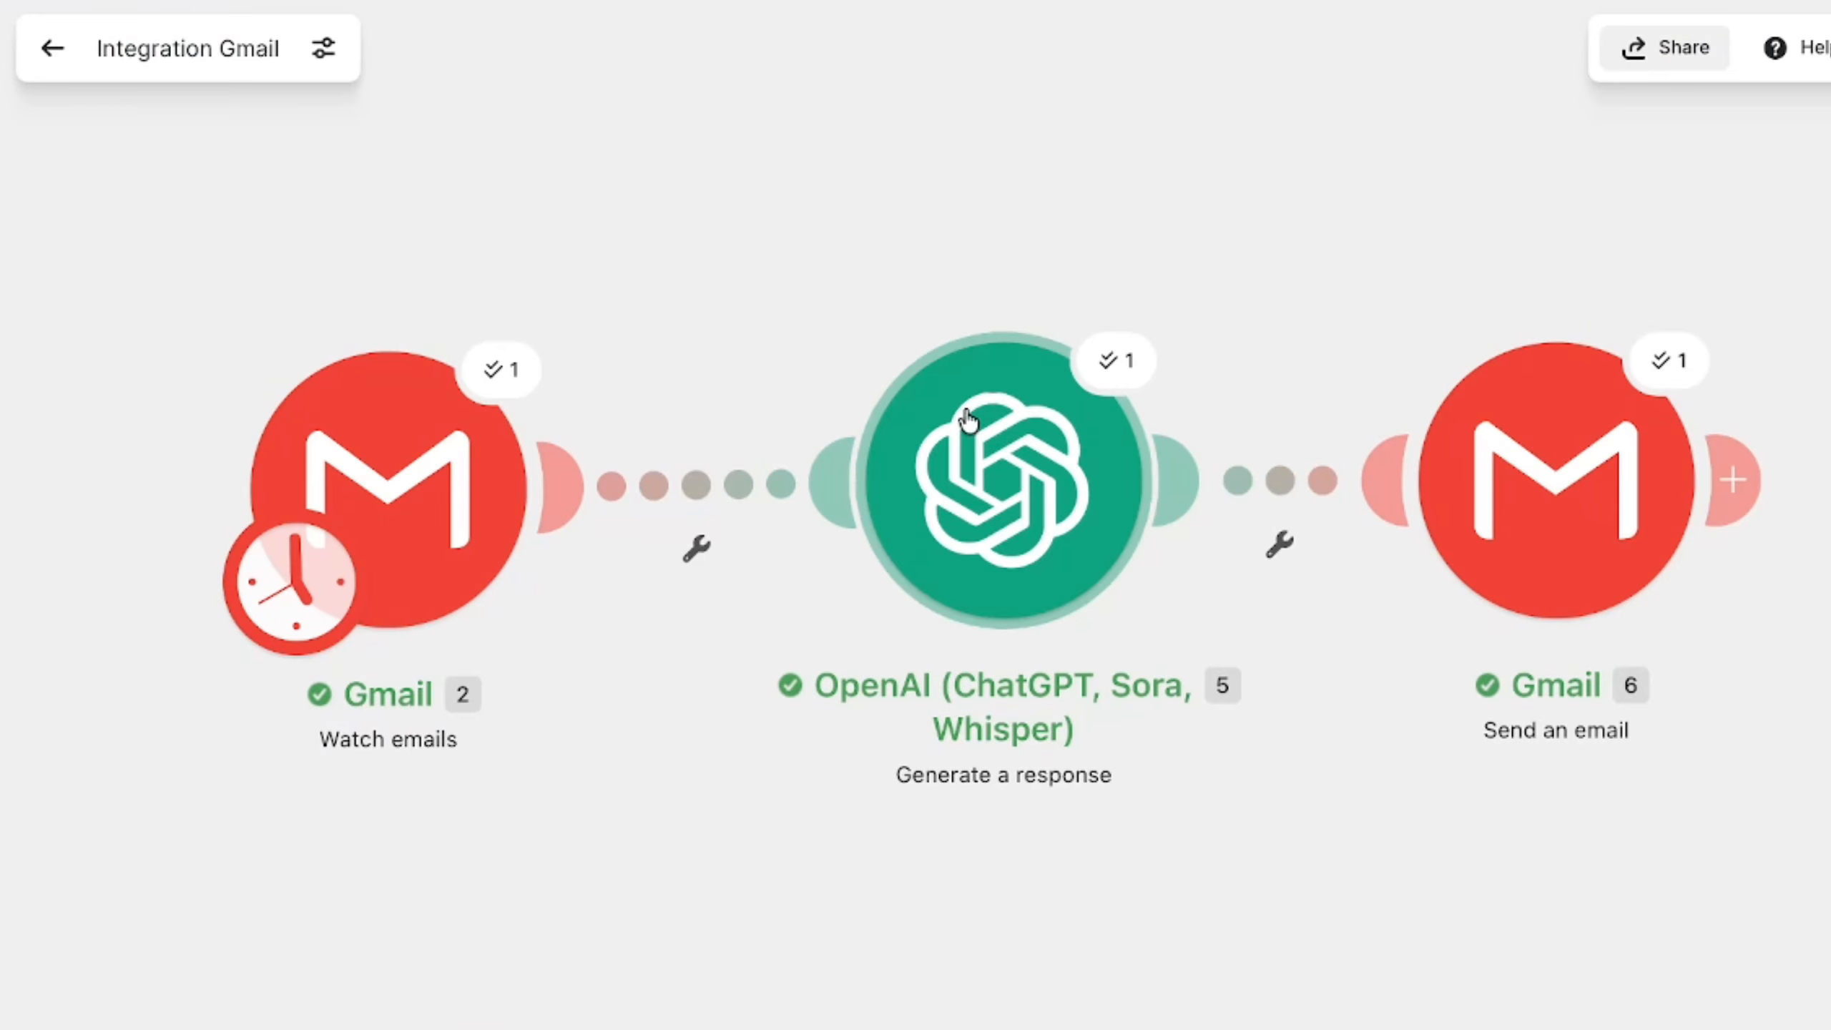
- Switch to Make and try adding the line "Dont include this info at the end of the response :" to the OpenAI prompt
left_click(984, 427)
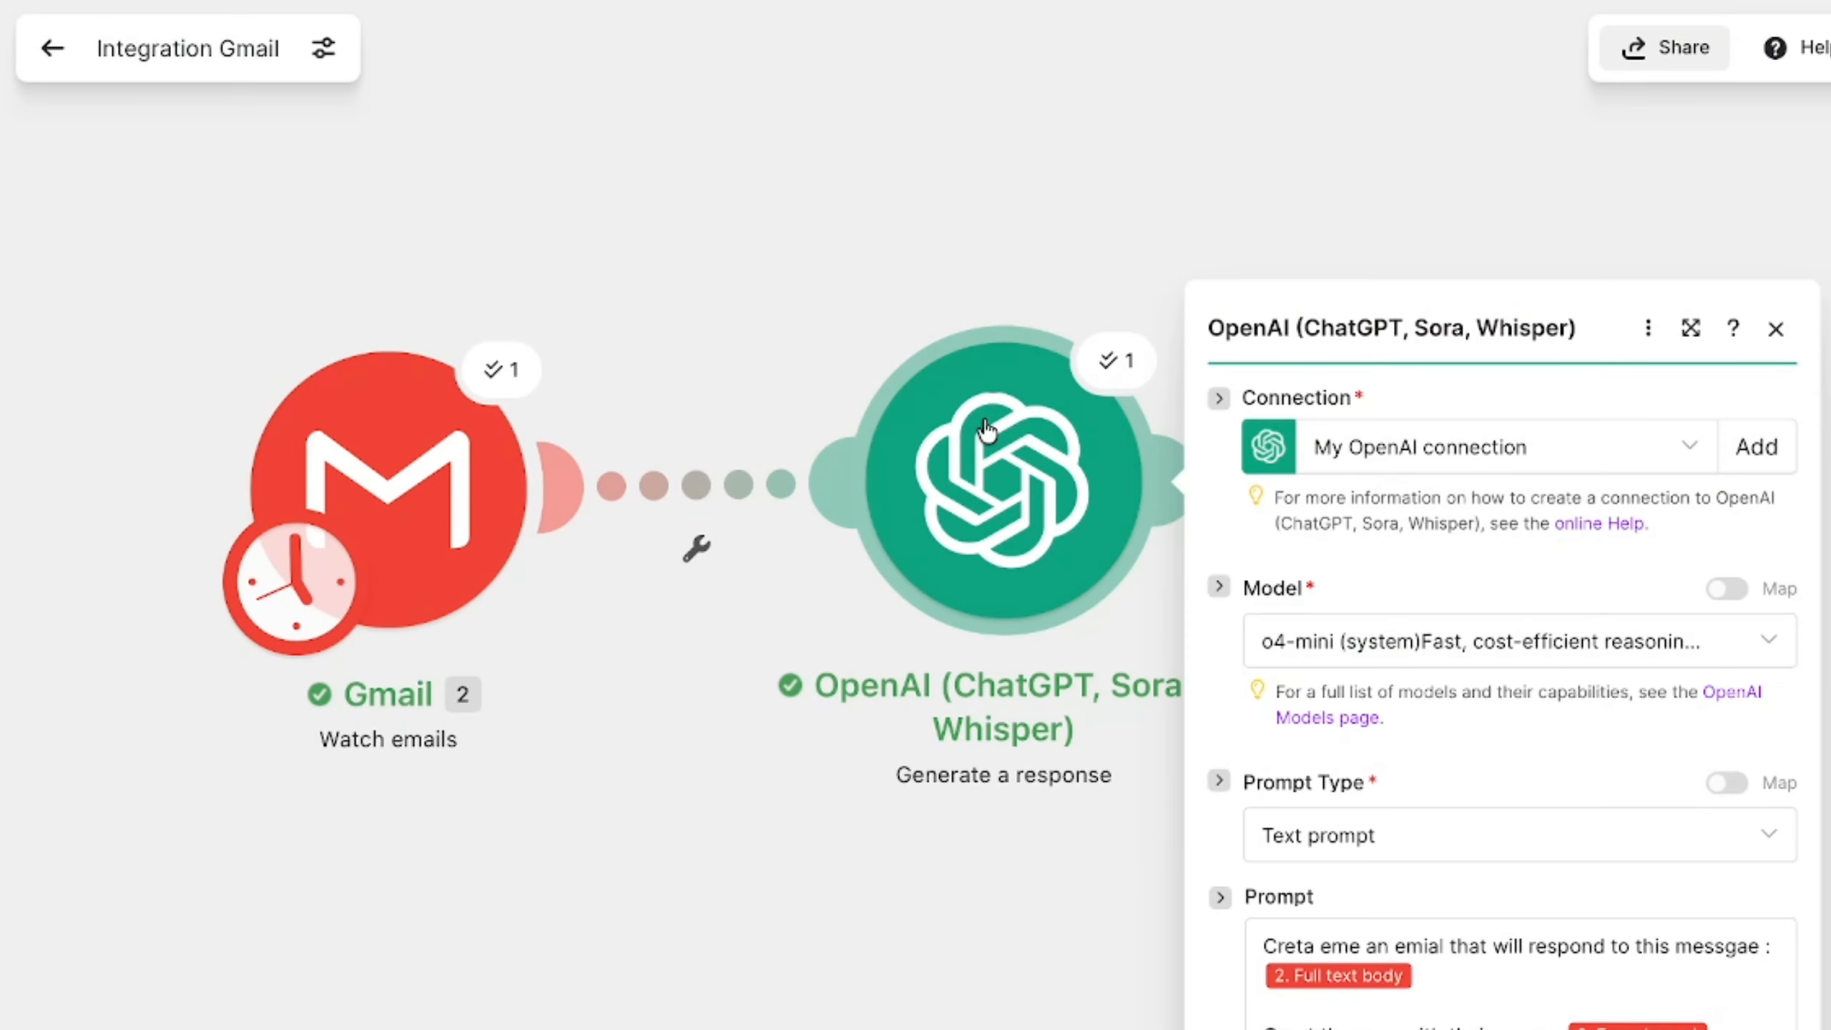
scroll(1322, 668, "down", 3)
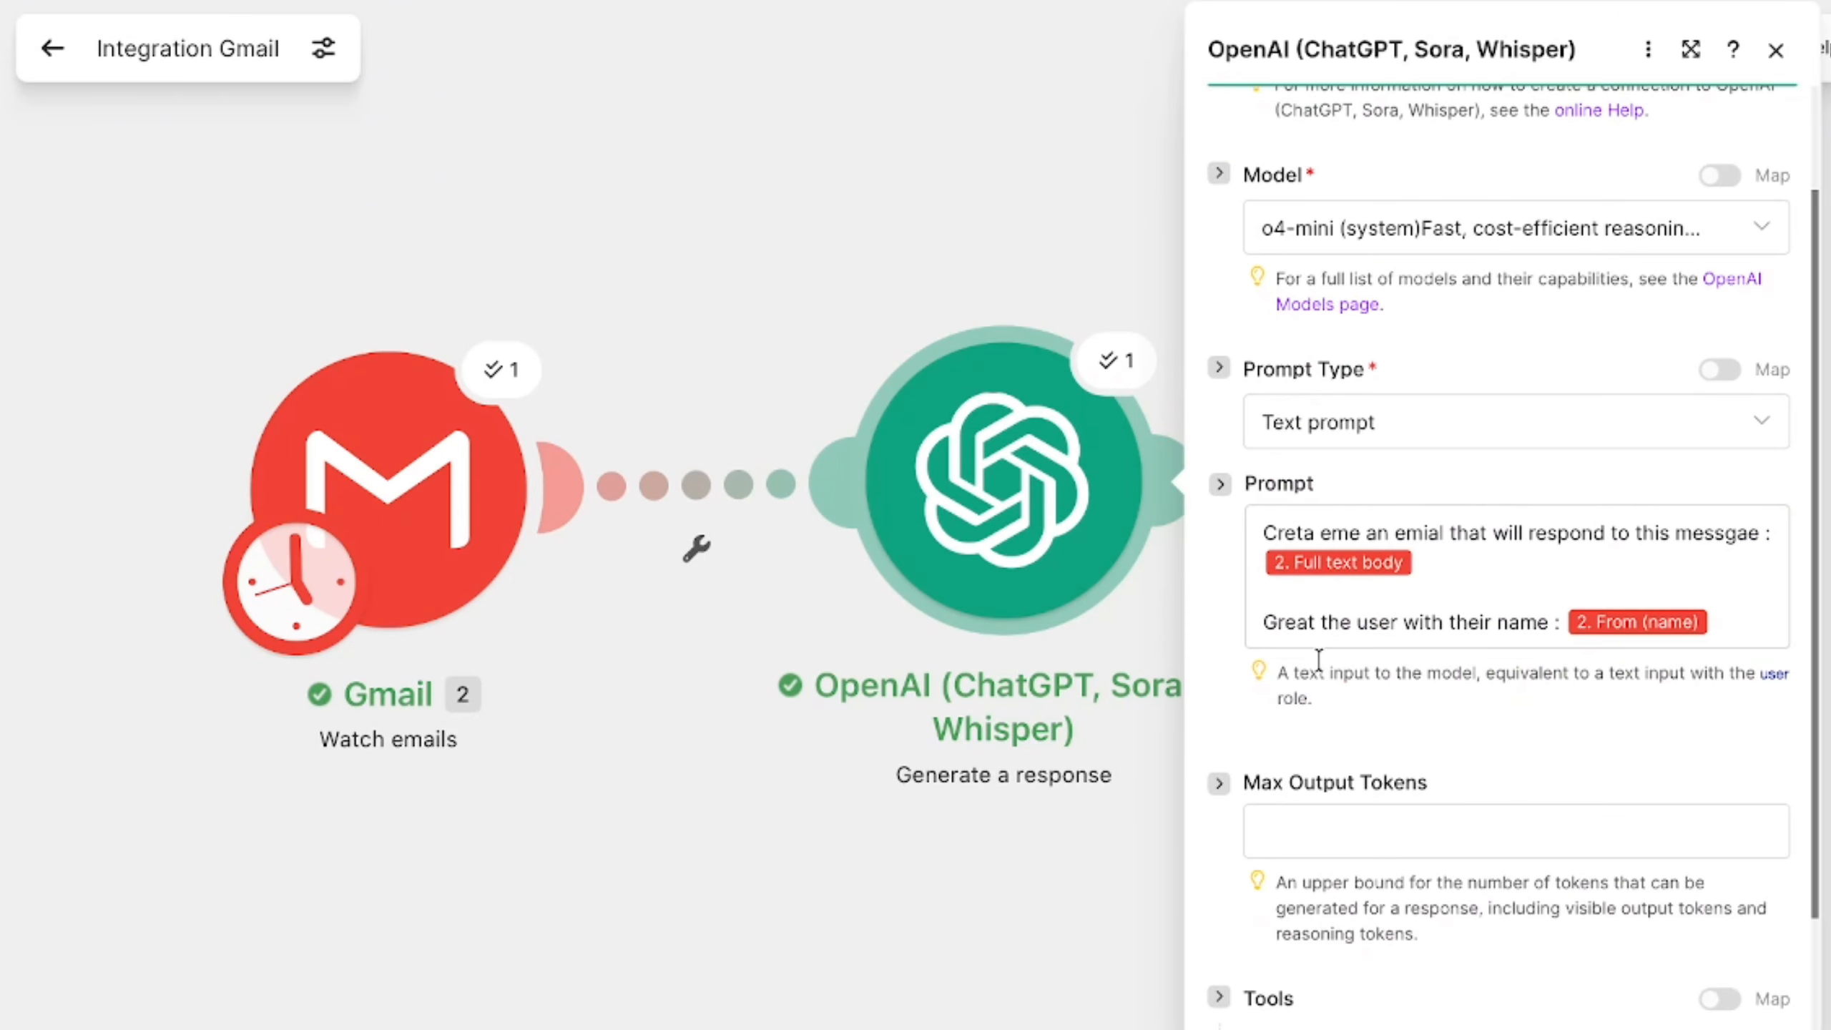
left_click(1710, 576)
type("info")
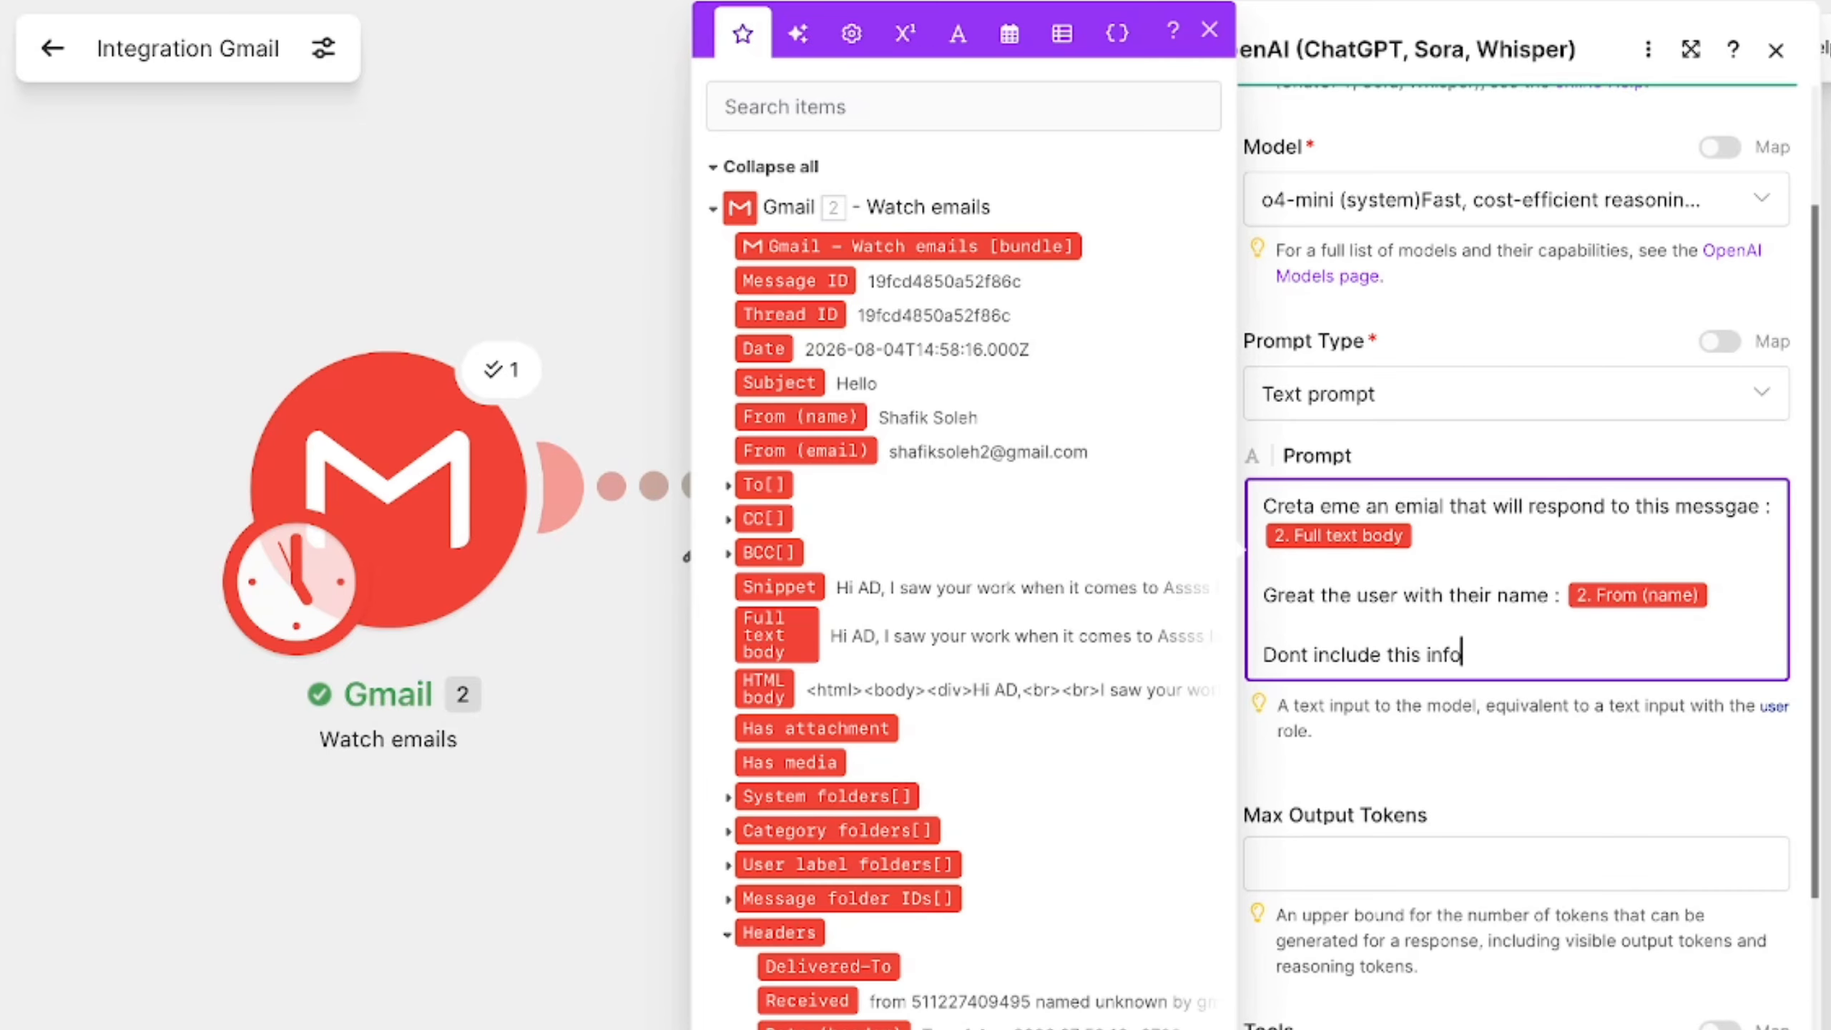
type(" at the end of the response :")
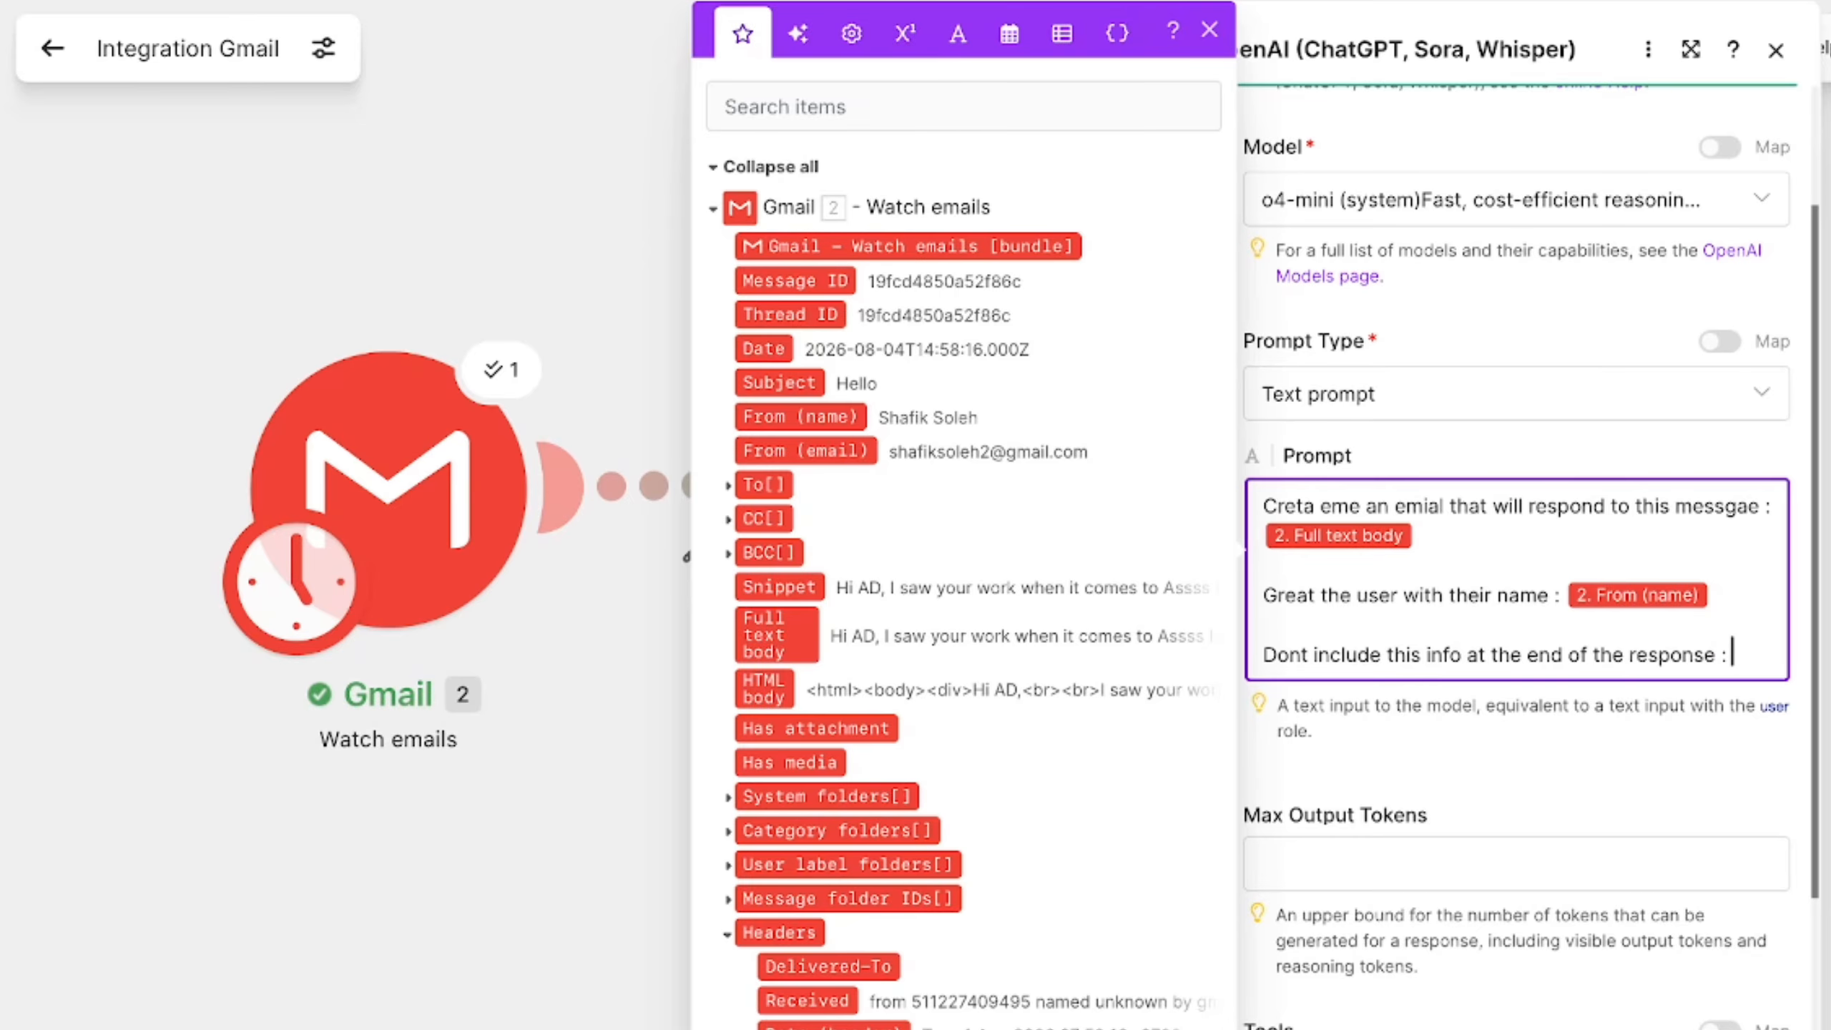
- Remove the added "Dont include this info" line from the OpenAI prompt and close the module
key("BackSpace")
key("BackSpace")
key("BackSpace")
key("BackSpace")
key("BackSpace")
key("BackSpace")
key("BackSpace")
key("BackSpace")
key("BackSpace")
key("BackSpace")
key("BackSpace")
key("BackSpace")
key("BackSpace")
key("BackSpace")
key("BackSpace")
key("BackSpace")
key("BackSpace")
key("BackSpace")
key("BackSpace")
key("BackSpace")
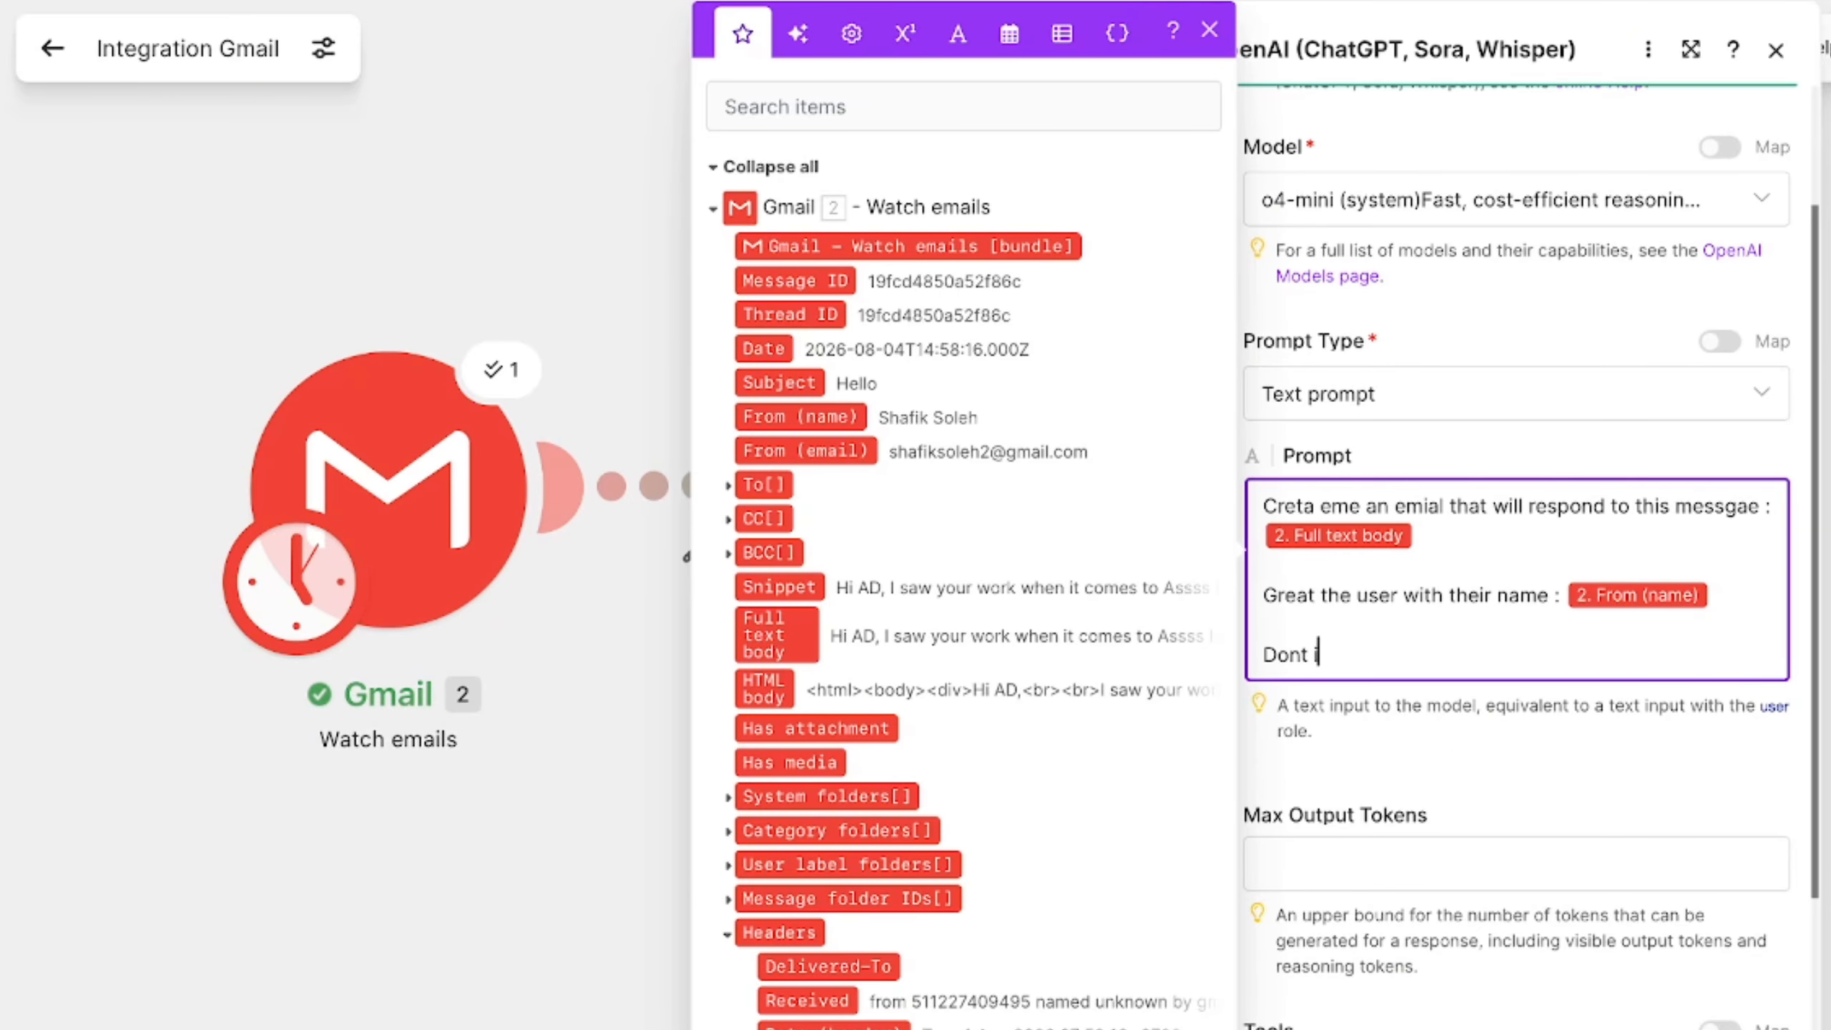
key("BackSpace")
key("BackSpace")
key("BackSpace")
key("BackSpace")
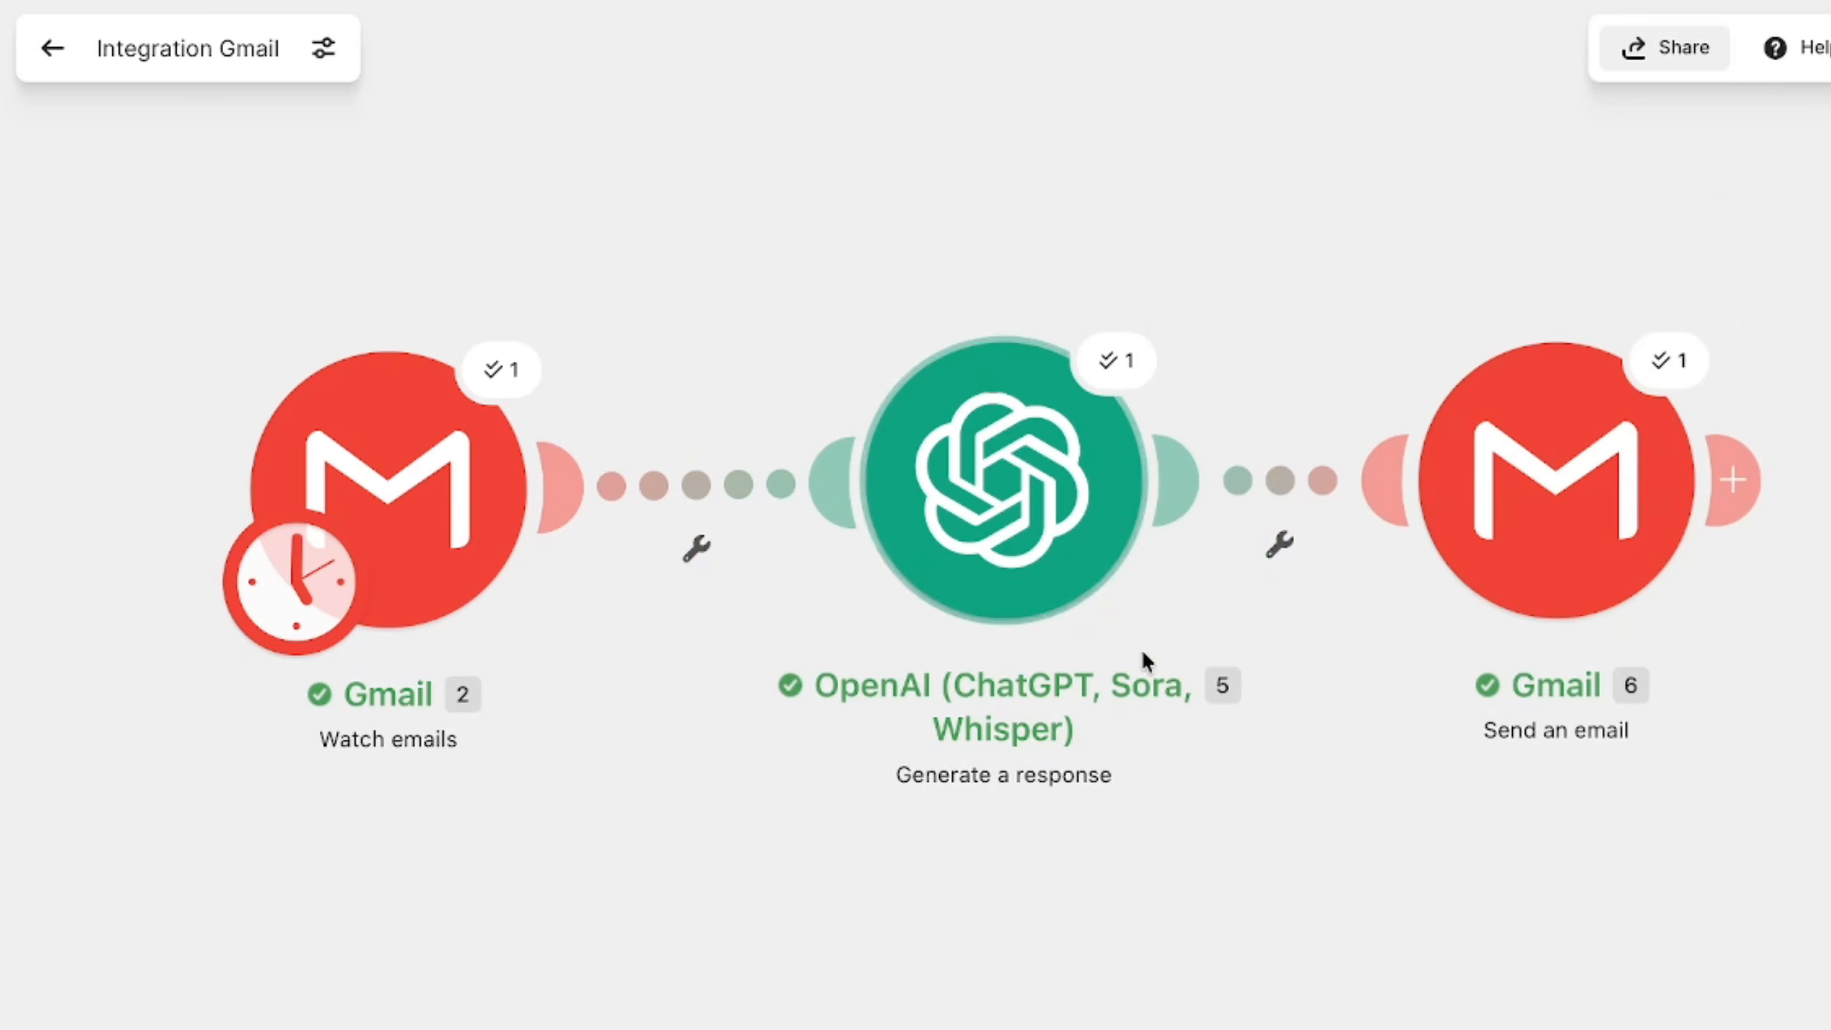
scroll(1141, 652, "down", 5)
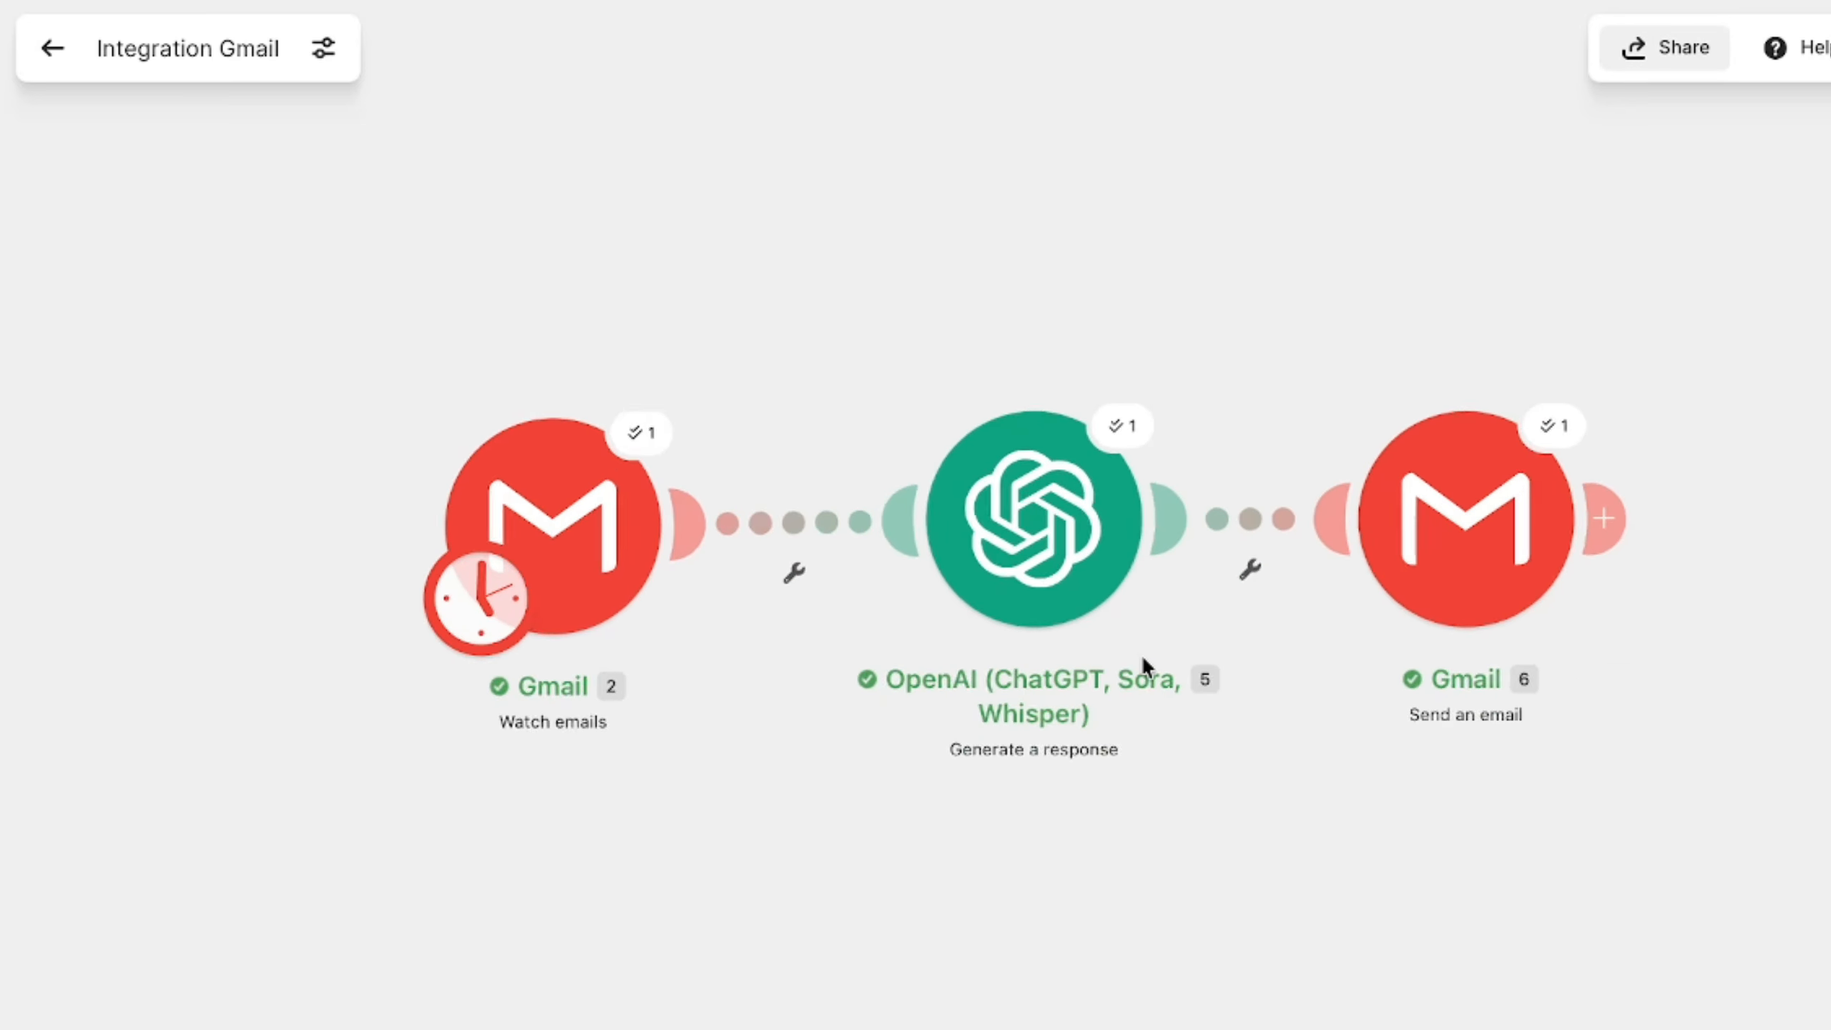